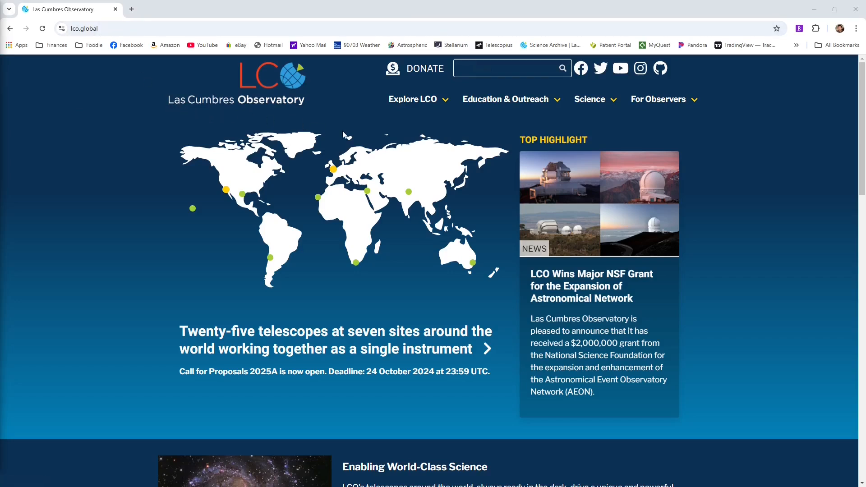
Search the site for "archive", open the Archive documentation result and follow its link to the archive UI
click(492, 68)
text(archive)
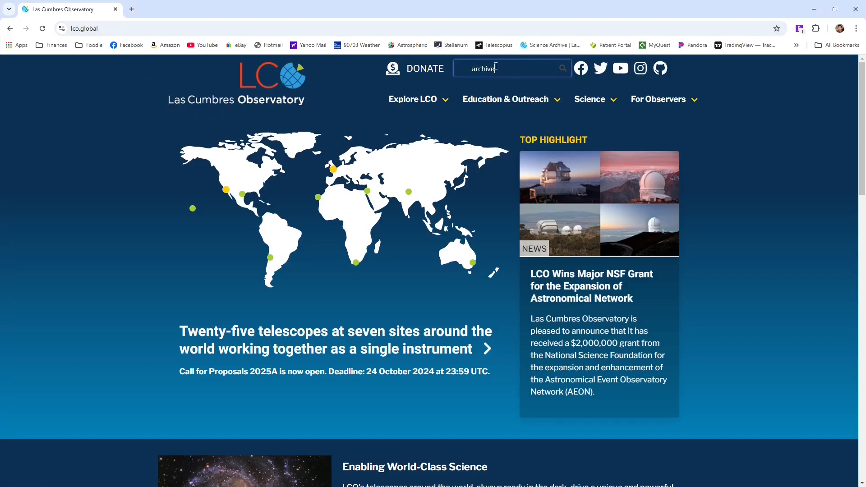
key(Return)
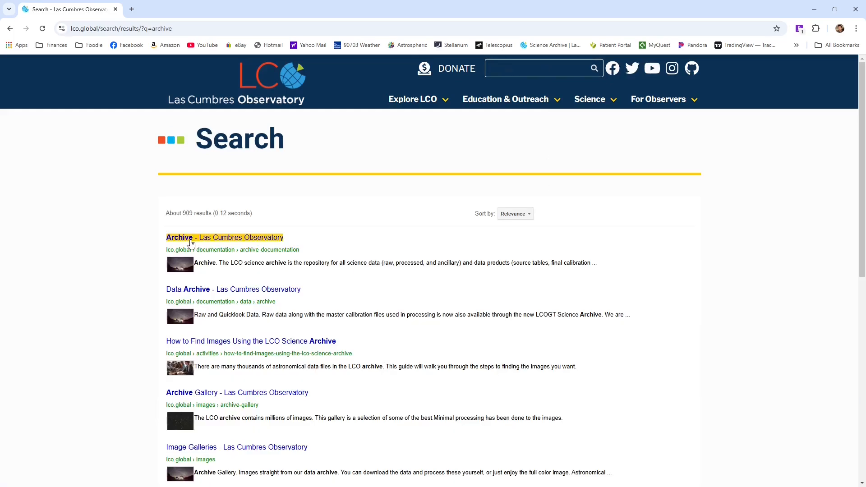
click(187, 241)
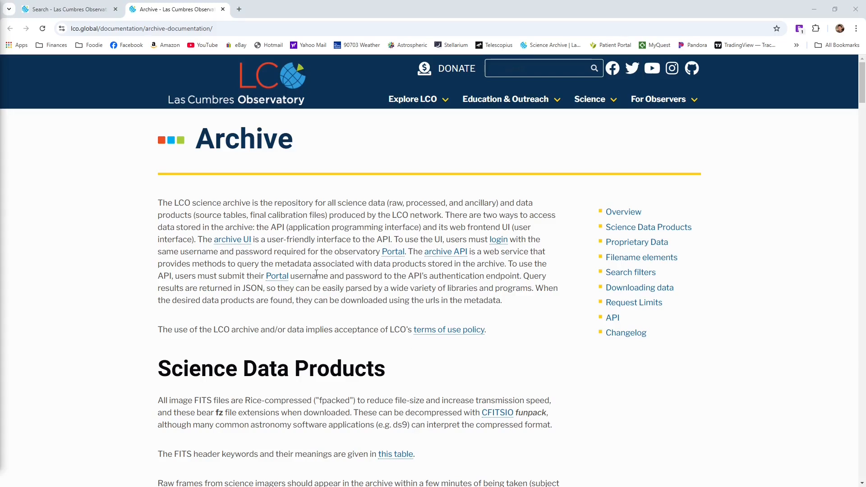
click(227, 240)
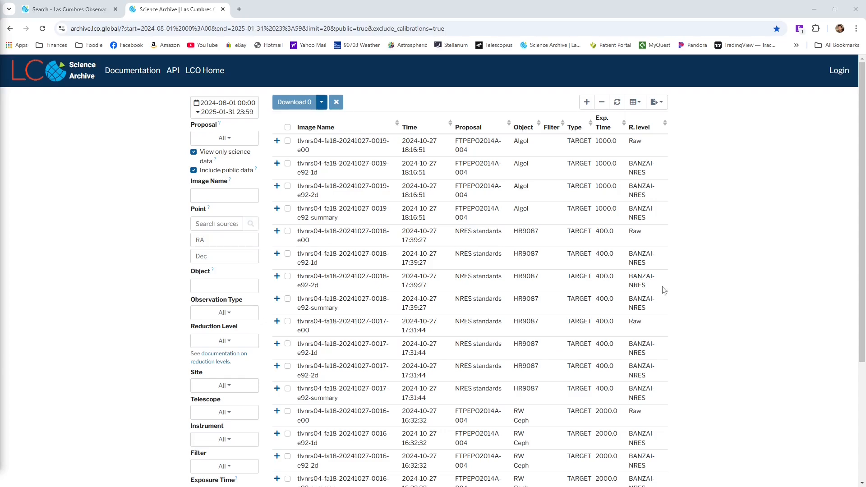
Look through the list of archive images and filter it to the object M16
scroll(630, 457, down, 4)
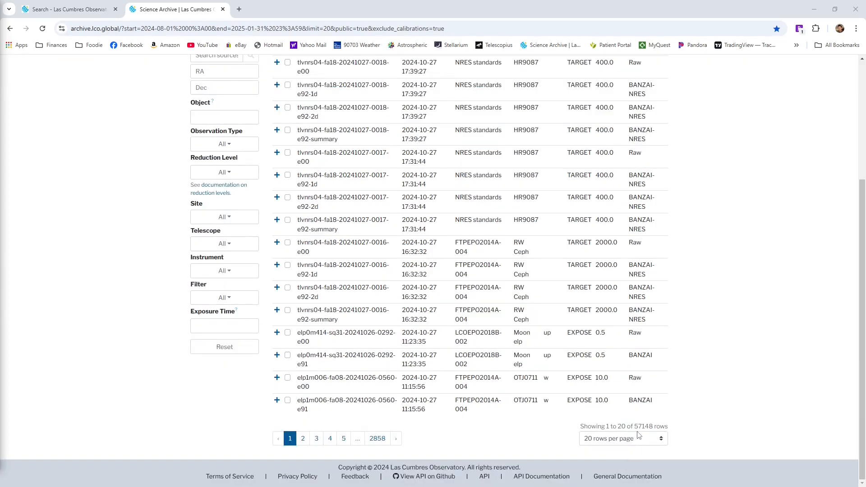
scroll(622, 428, up, 4)
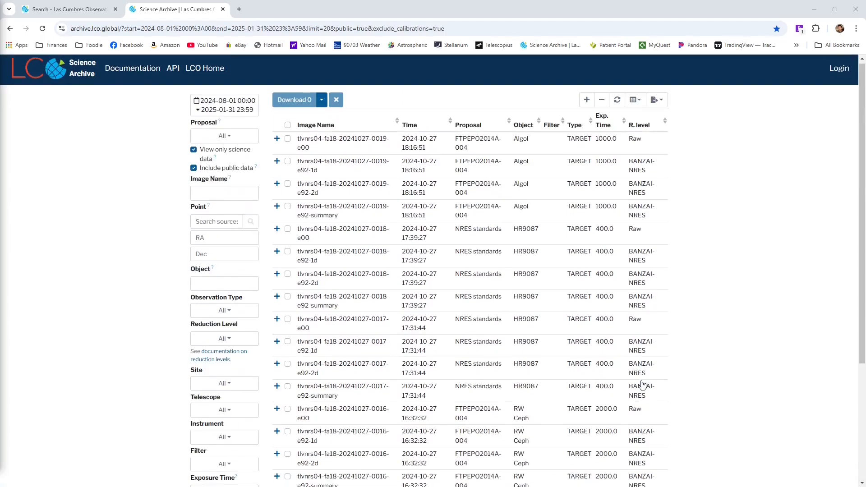
scroll(643, 384, down, 4)
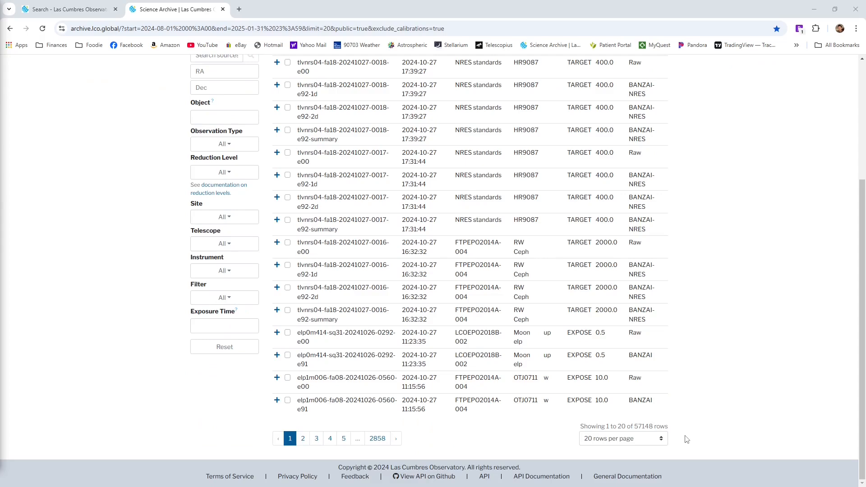
scroll(687, 438, up, 4)
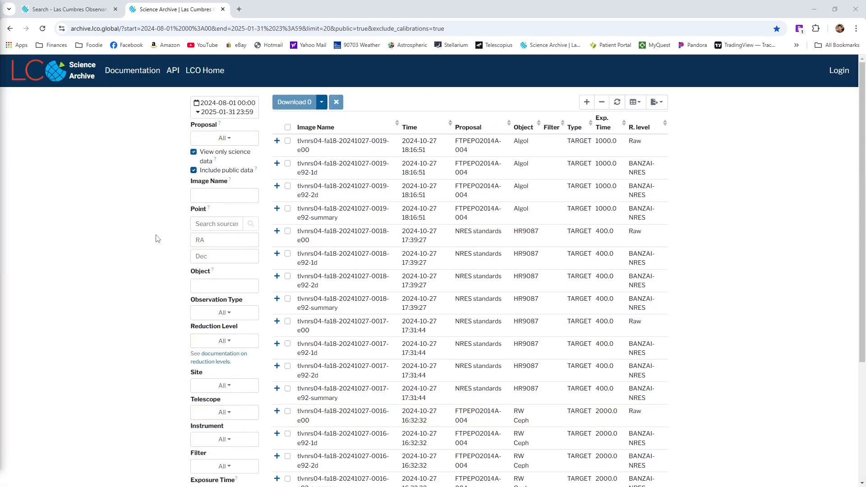
scroll(156, 239, down, 4)
scroll(156, 241, up, 4)
click(223, 283)
text(M)
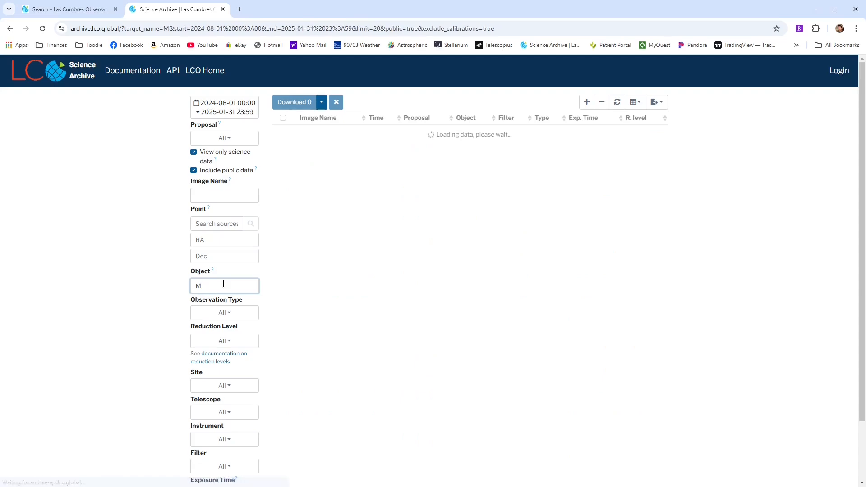
text(216)
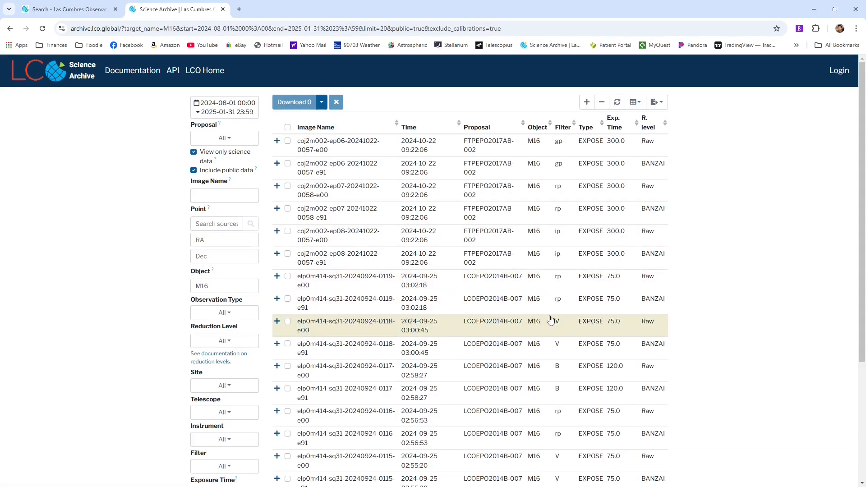
Review the M16 results and restrict their reduction level to BANZAI
scroll(710, 385, down, 3)
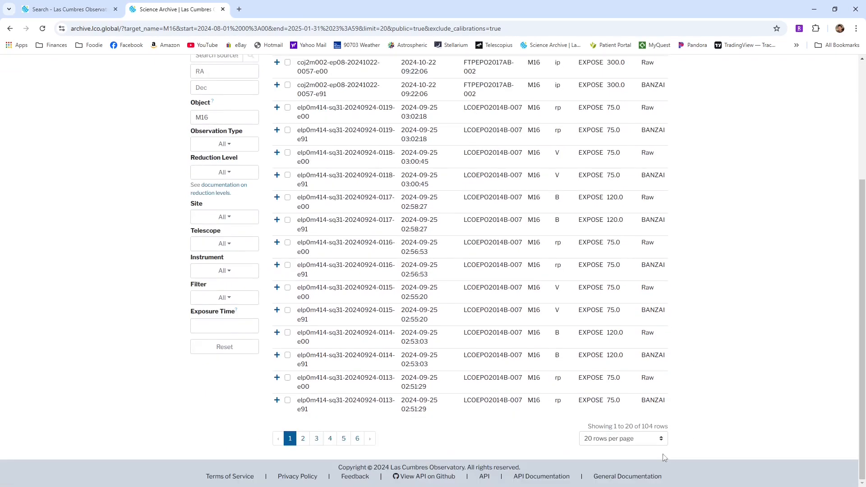
scroll(722, 408, up, 3)
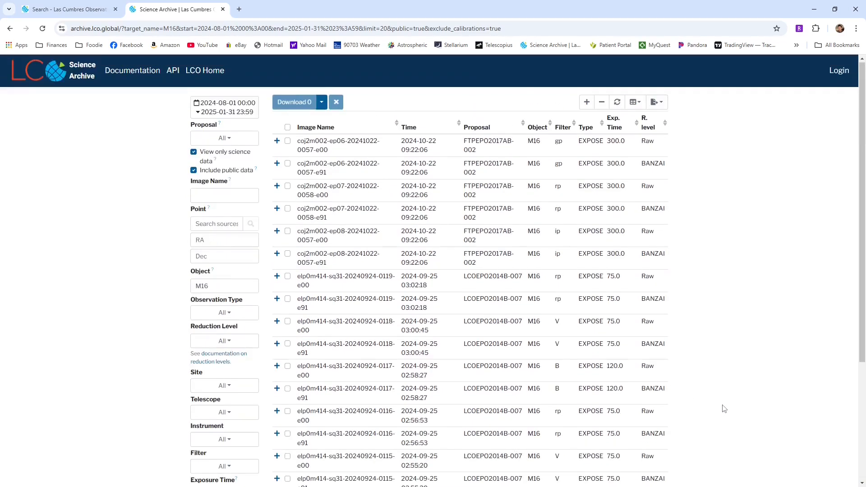
scroll(721, 408, down, 3)
scroll(581, 339, up, 3)
scroll(581, 339, down, 2)
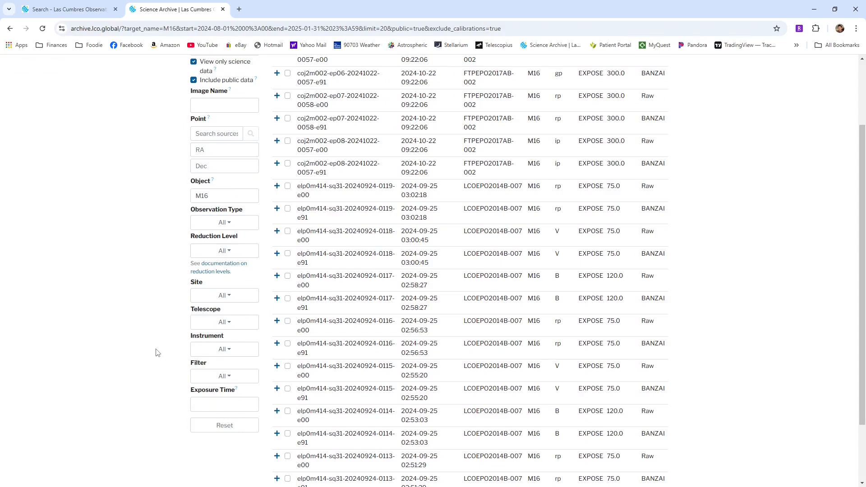
click(225, 251)
click(232, 318)
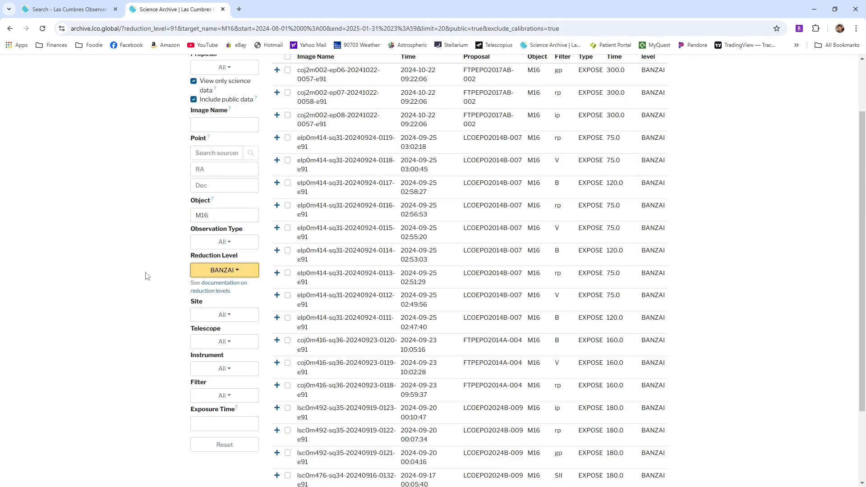
Restrict the results to the EXPOSE observation type and the H-Alpha filter
scroll(316, 255, up, 2)
click(224, 312)
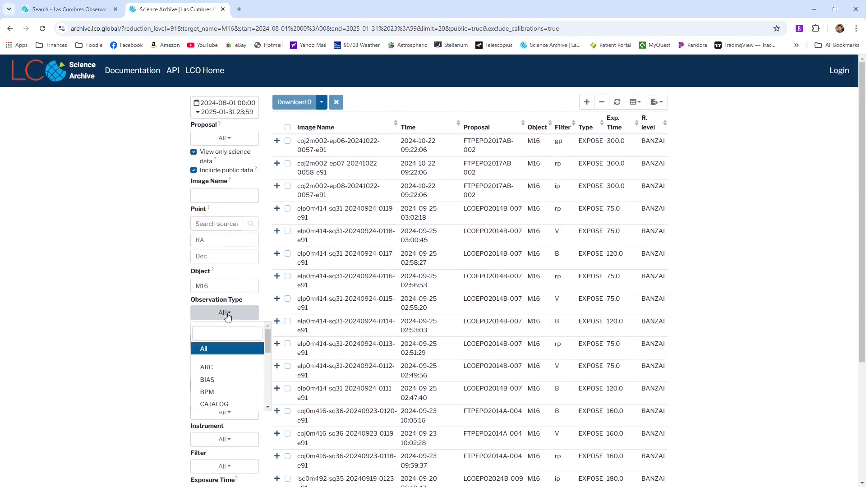
scroll(249, 387, down, 1)
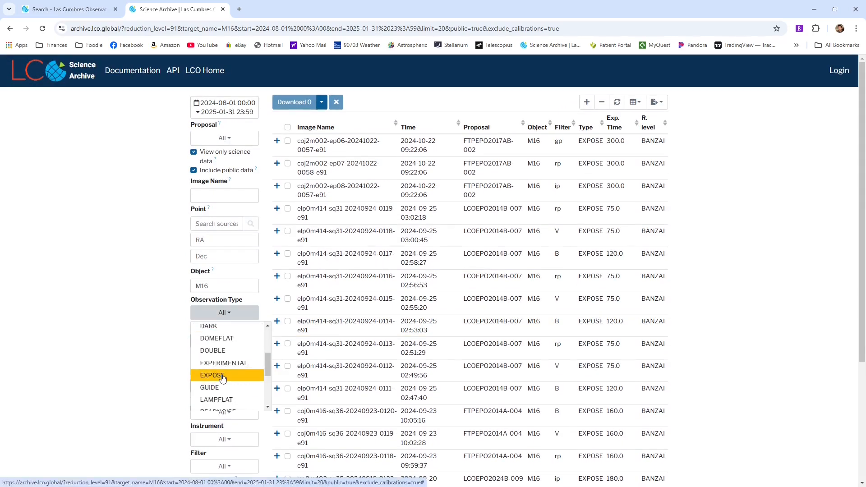
click(228, 377)
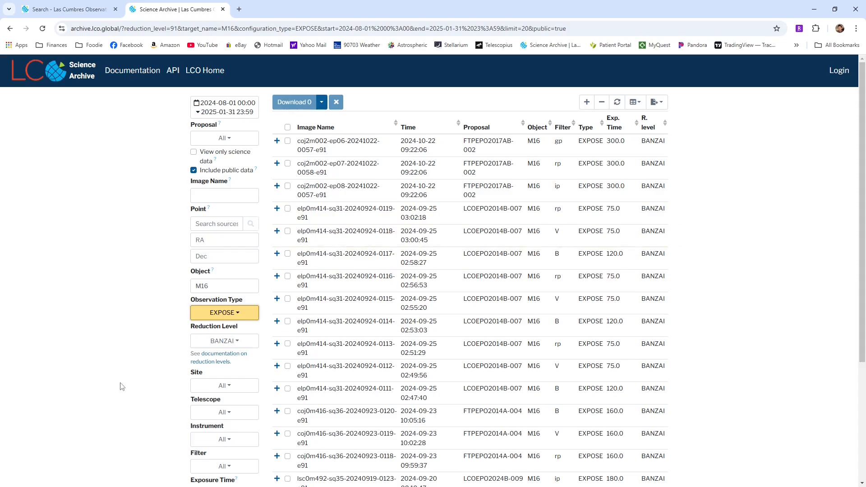
scroll(127, 389, down, 3)
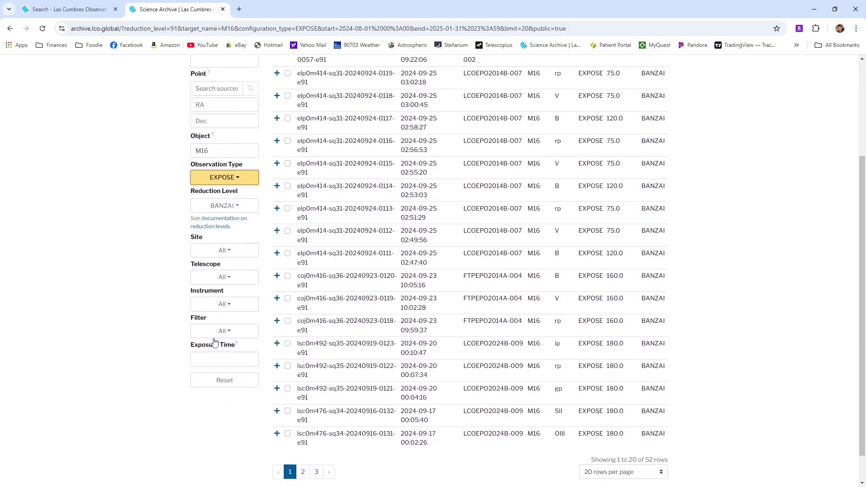
click(229, 333)
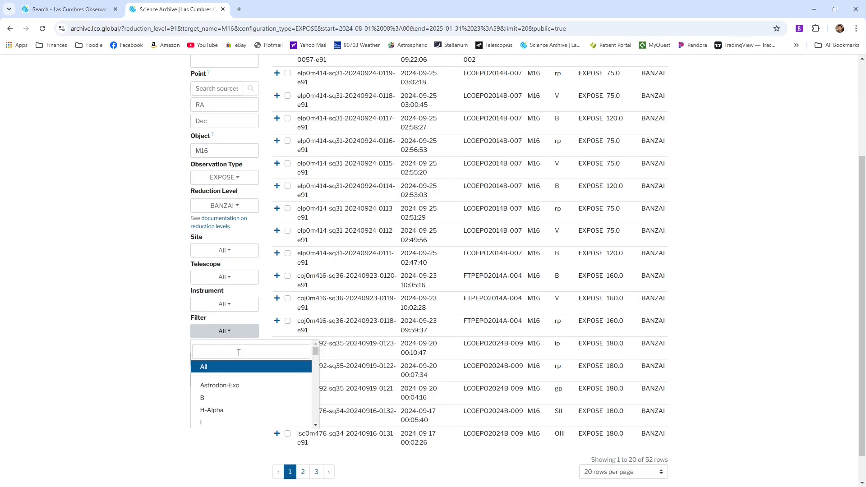
click(225, 411)
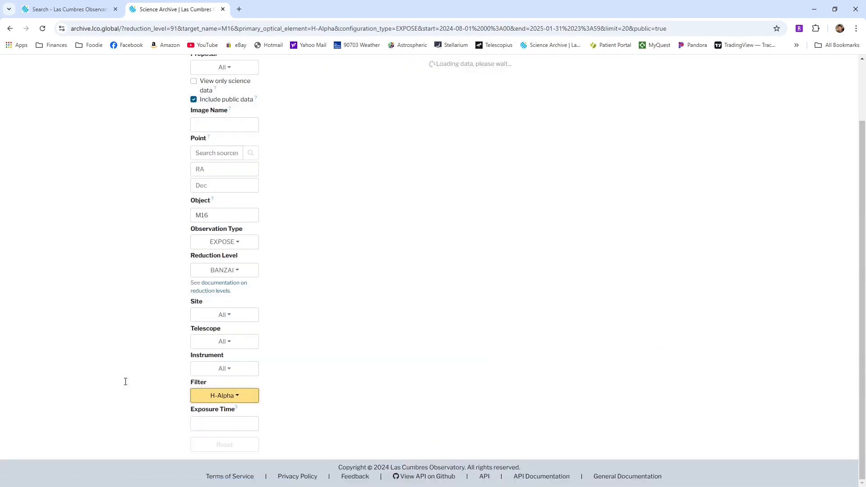
Set the date range from 2024-01-01 to 2024-11-01 and show 100 rows per page
scroll(306, 272, up, 2)
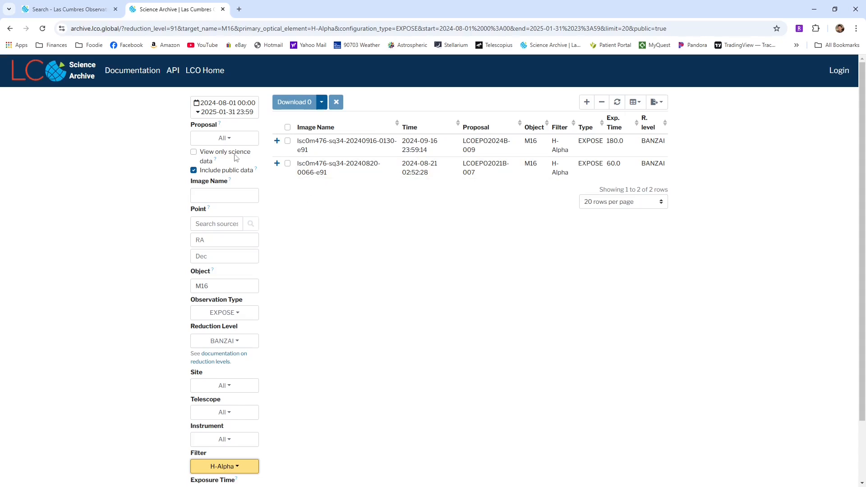
click(218, 110)
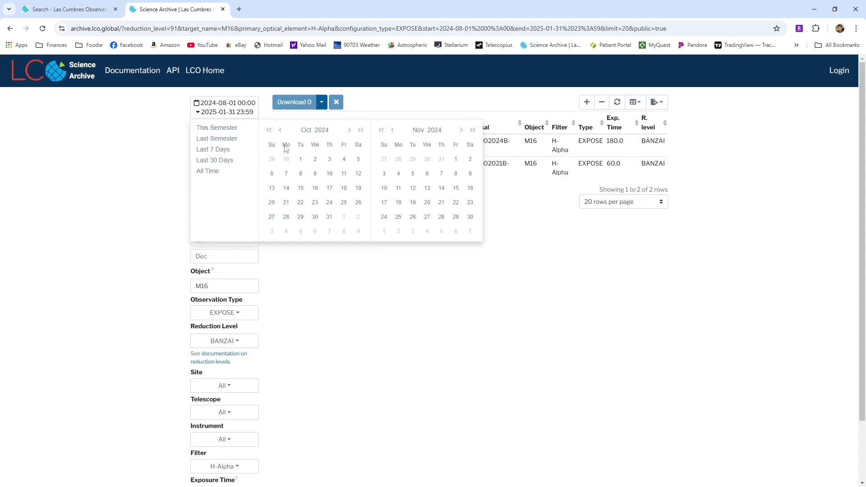
click(322, 130)
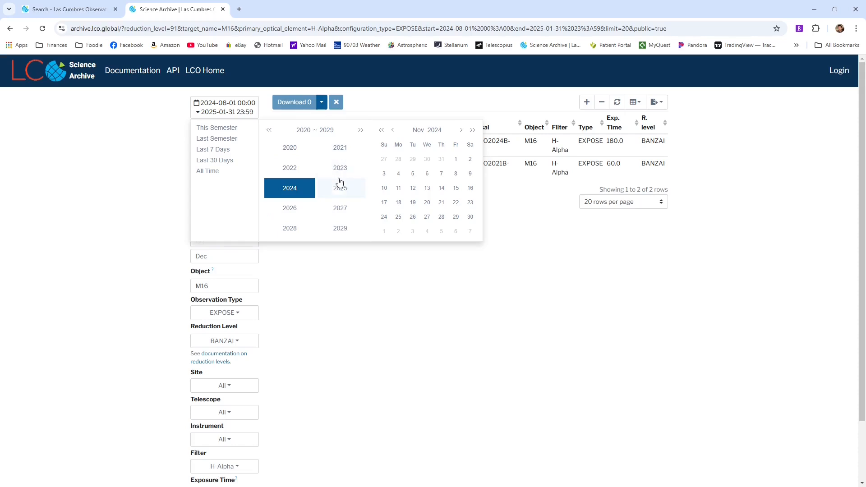
click(294, 191)
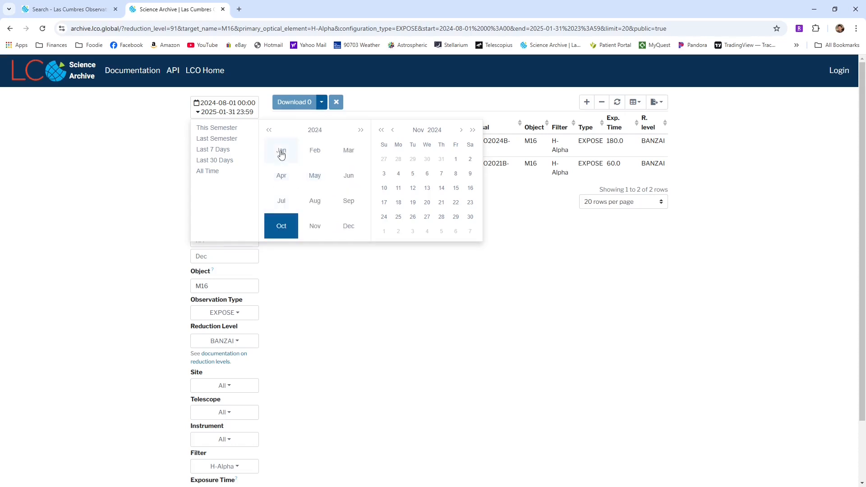
click(281, 151)
click(285, 160)
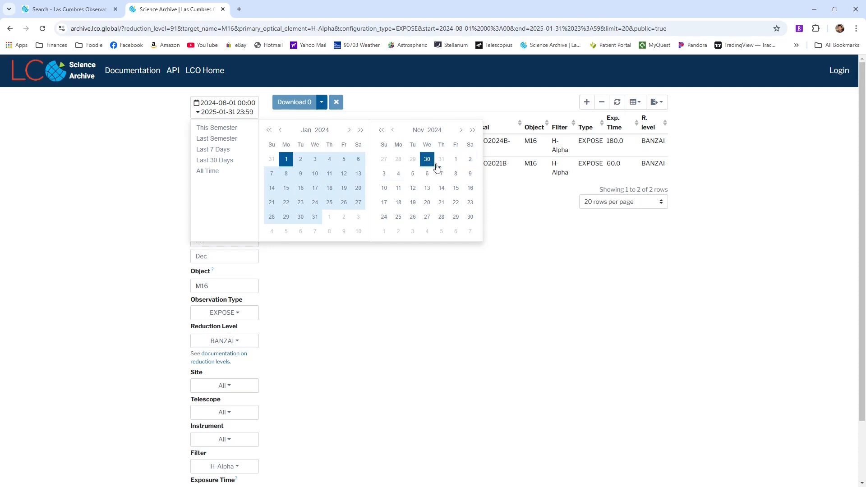
click(456, 159)
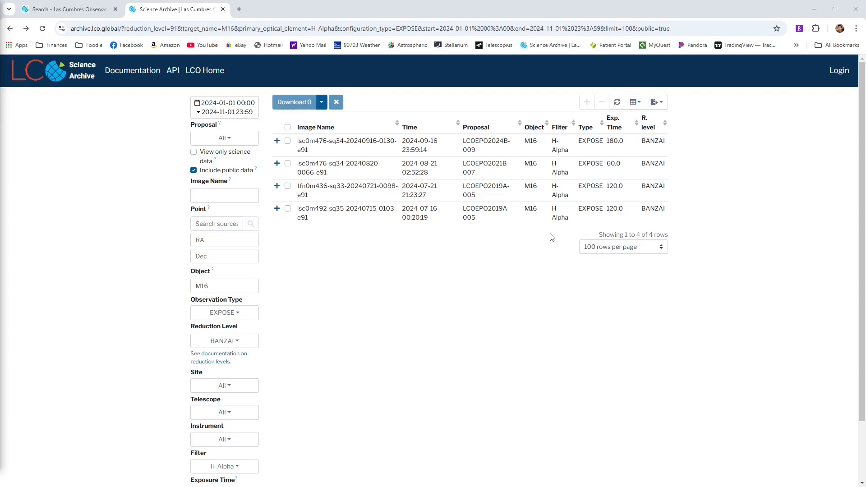
Replace the object name in the search filters with NGC 6611
drag(208, 288, 183, 292)
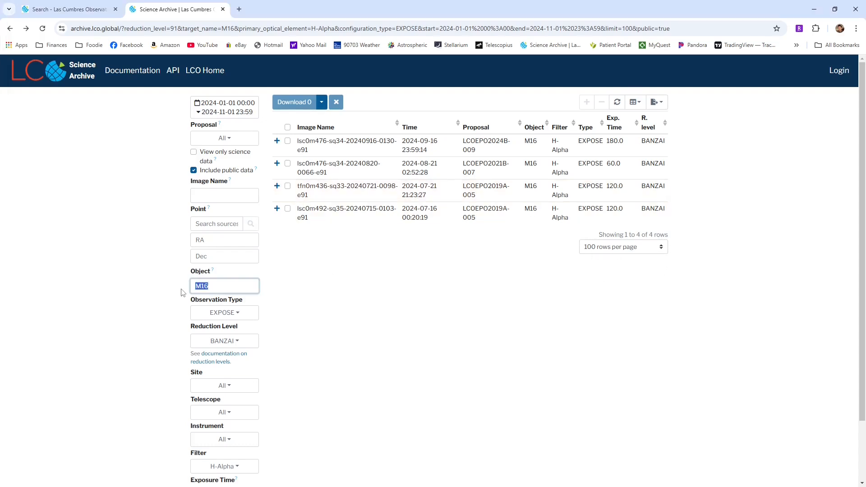
text(NGC 6611)
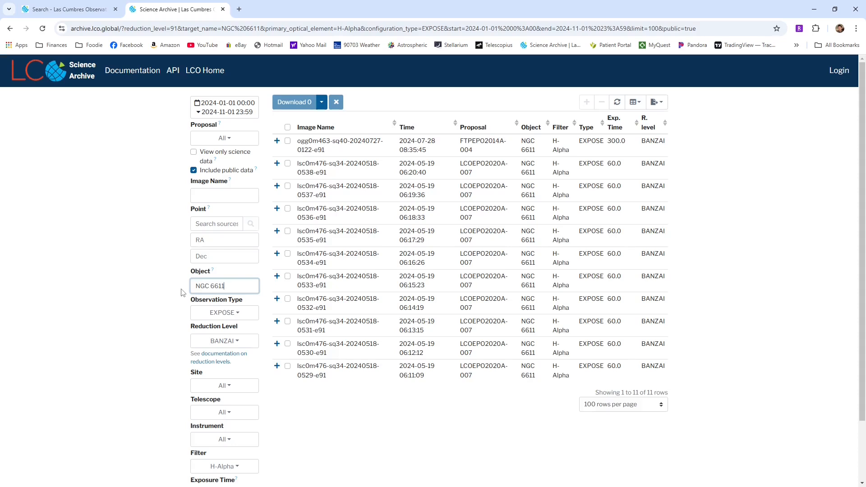
click(132, 337)
Expand the 2024-07-28 exposure and the 0538 exposure from 2024-05-19 to preview their NGC 6611 images
click(277, 142)
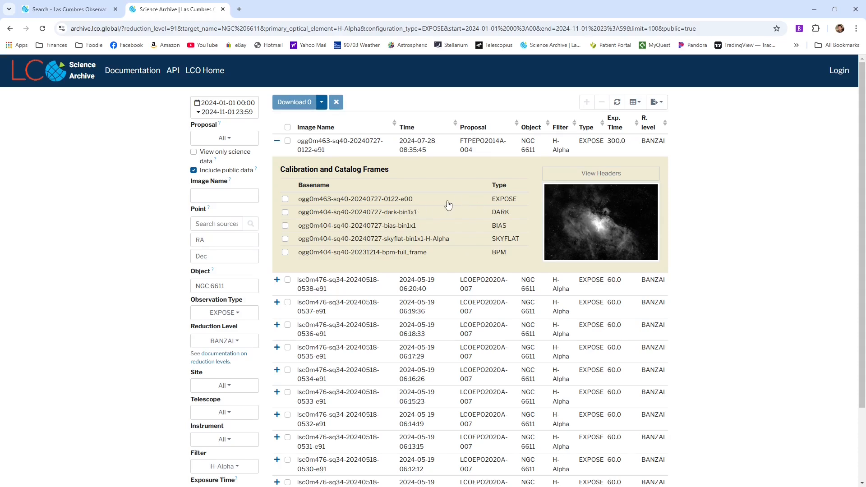
click(277, 280)
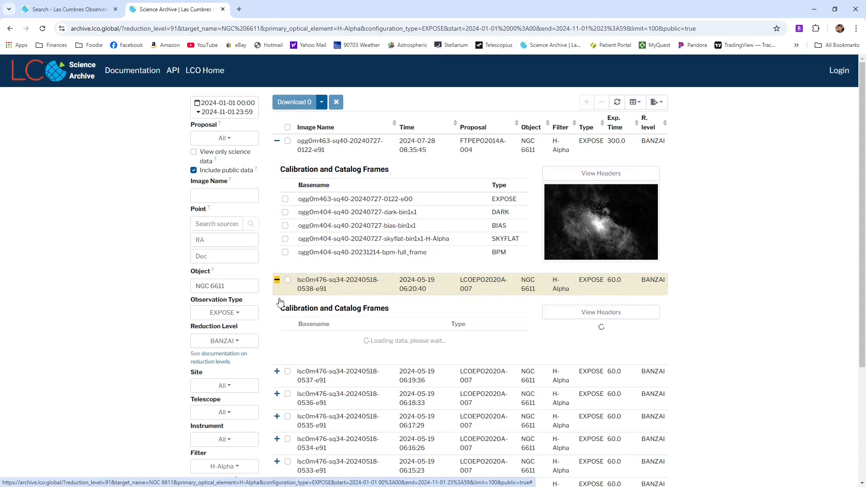
scroll(278, 282, down, 3)
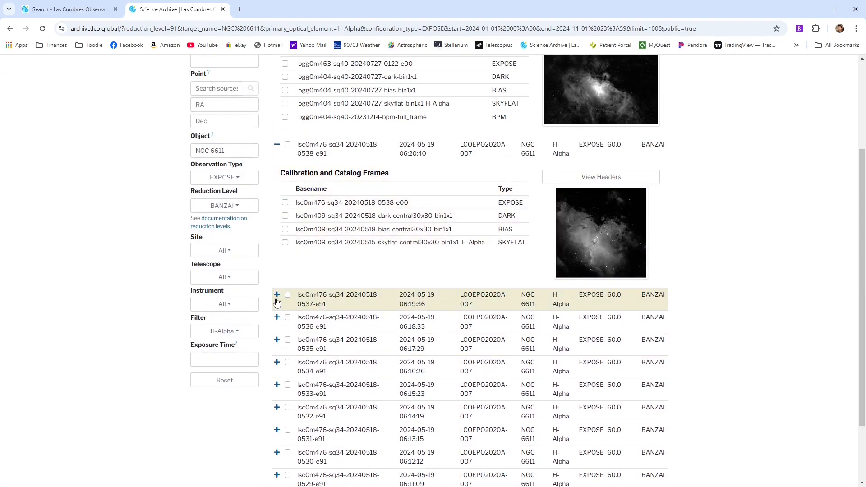
click(287, 295)
click(287, 295)
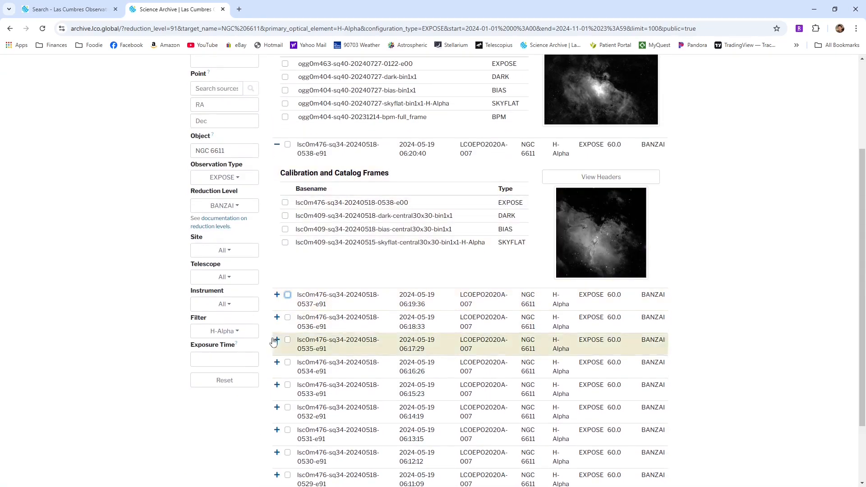
scroll(275, 345, down, 2)
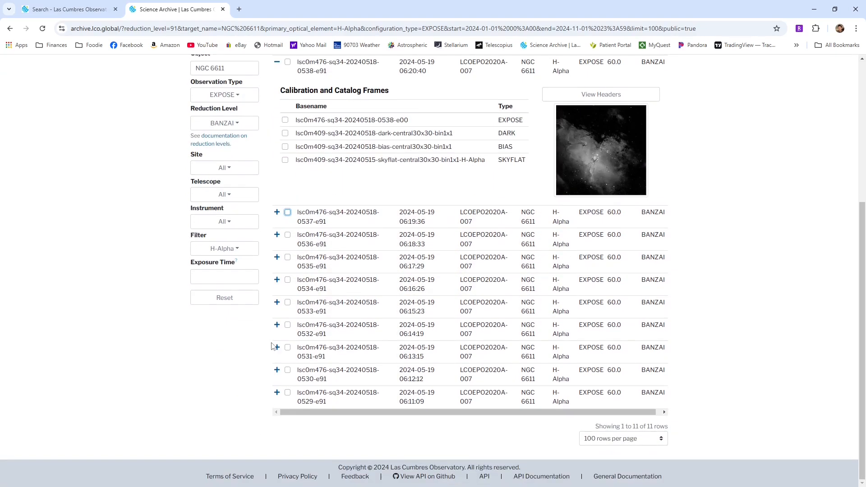
Expand the remaining 2024-05-19 exposures, from 0529 up to 0537, to show their preview images
click(277, 393)
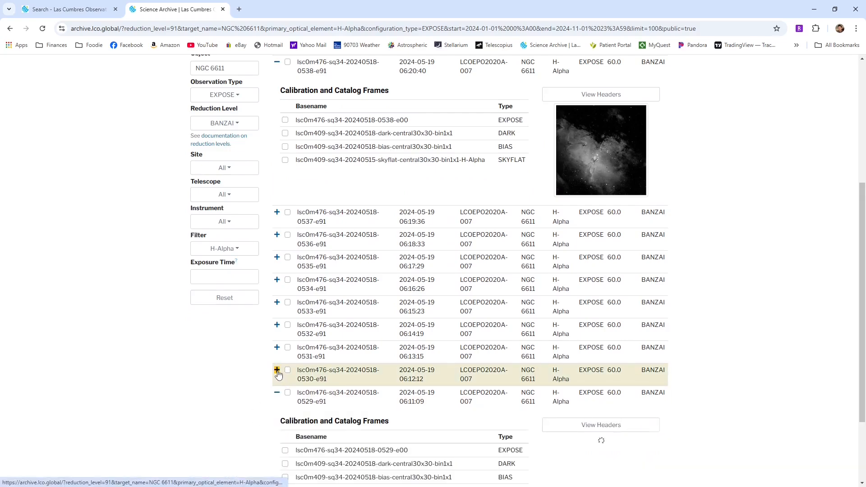
click(276, 371)
click(277, 347)
click(277, 326)
click(277, 303)
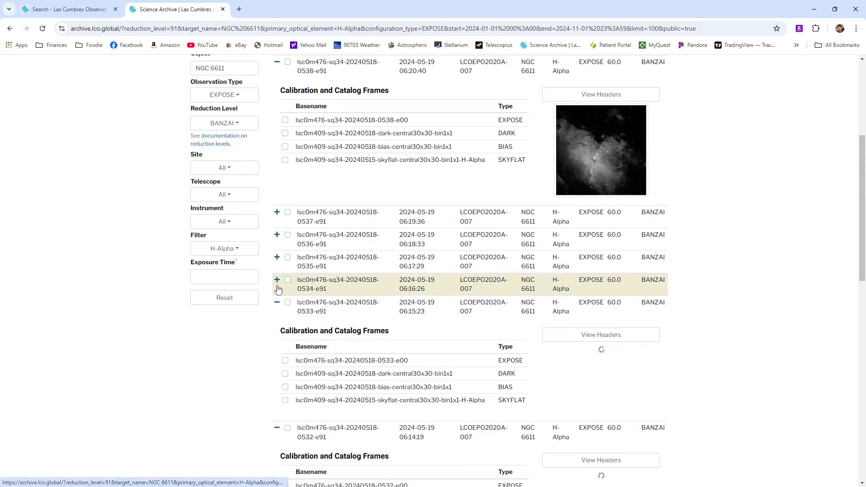
click(277, 284)
click(277, 279)
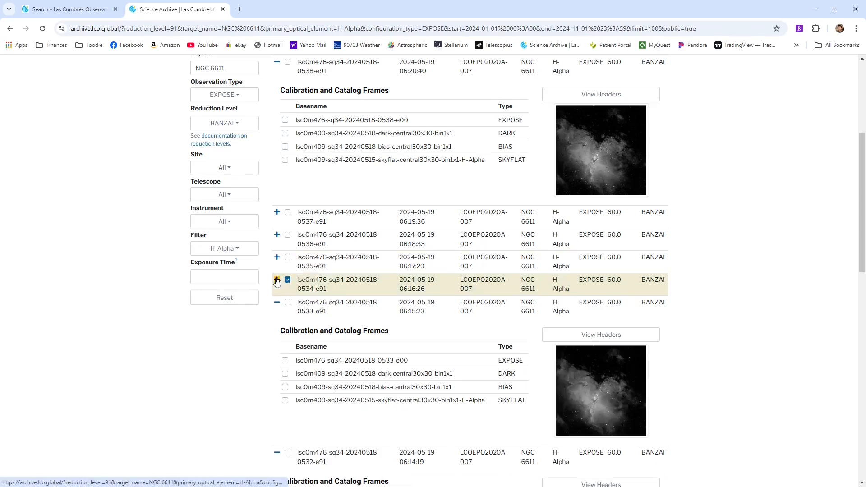
click(287, 280)
click(277, 257)
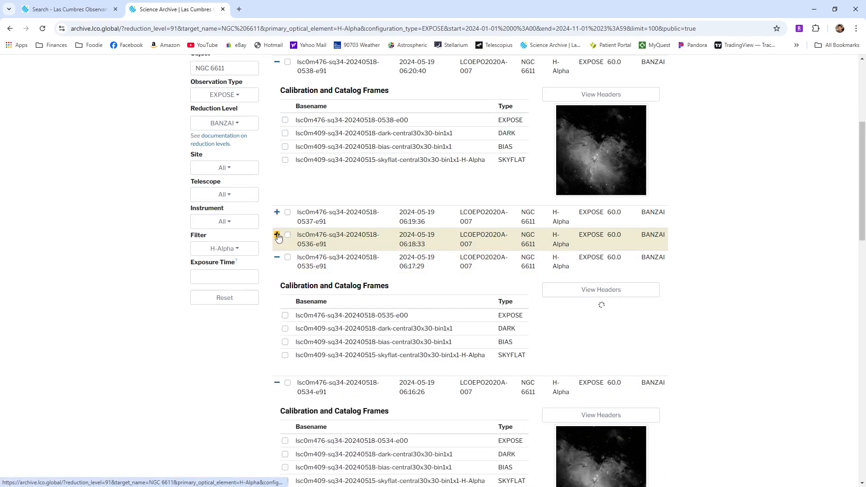
click(277, 235)
click(277, 212)
Compare the preview images of all expanded NGC 6611 exposures for framing and quality
scroll(743, 362, up, 5)
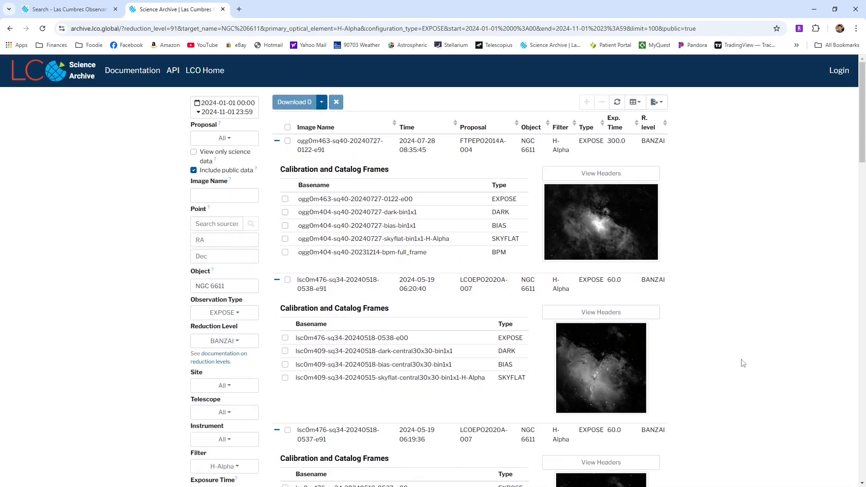
scroll(743, 363, down, 20)
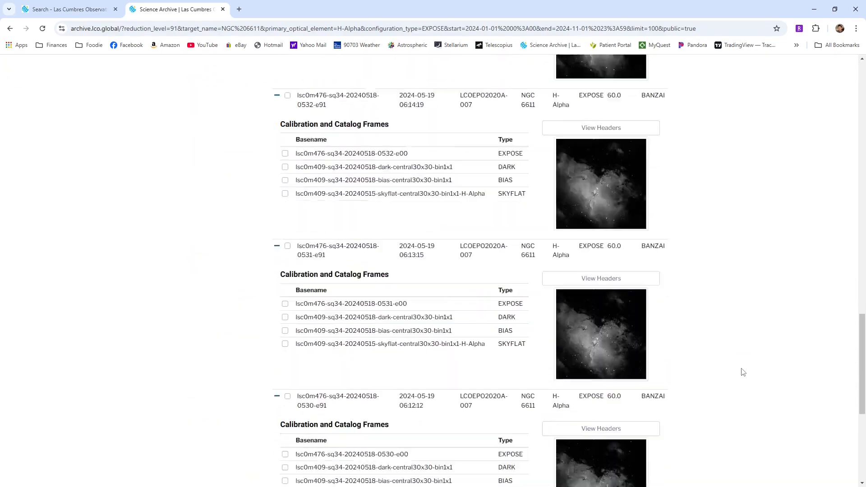
scroll(742, 372, down, 6)
scroll(643, 401, up, 1)
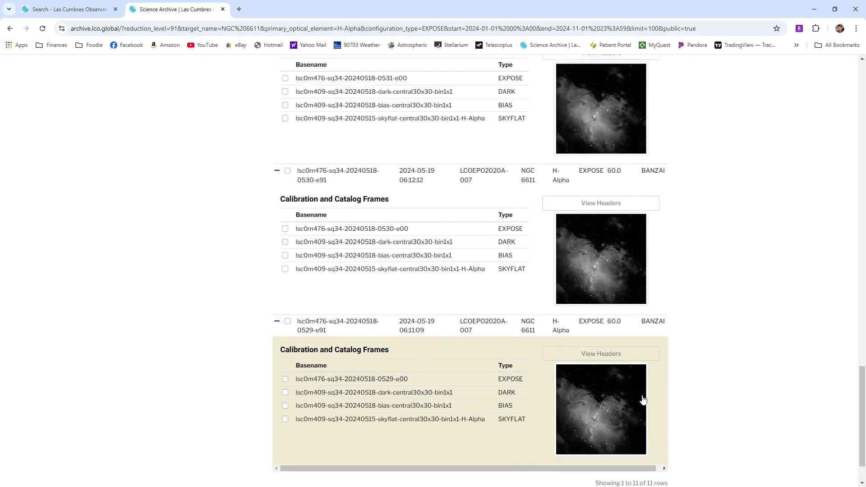
scroll(644, 399, up, 20)
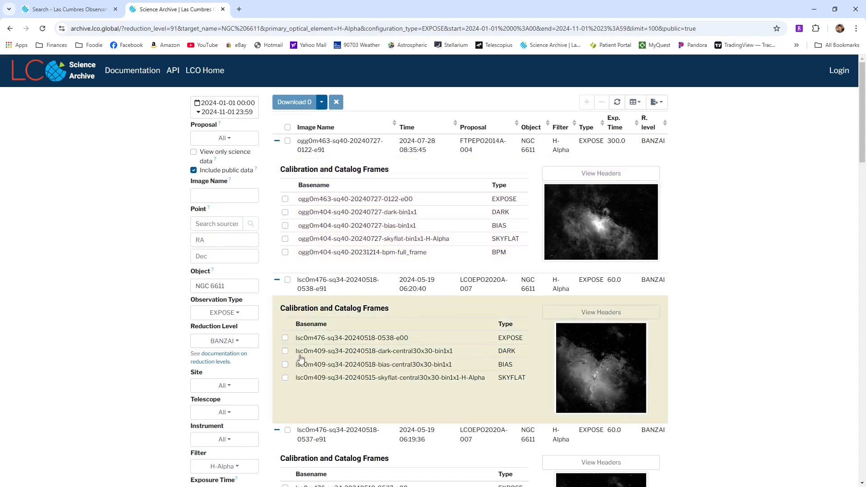
scroll(301, 361, down, 4)
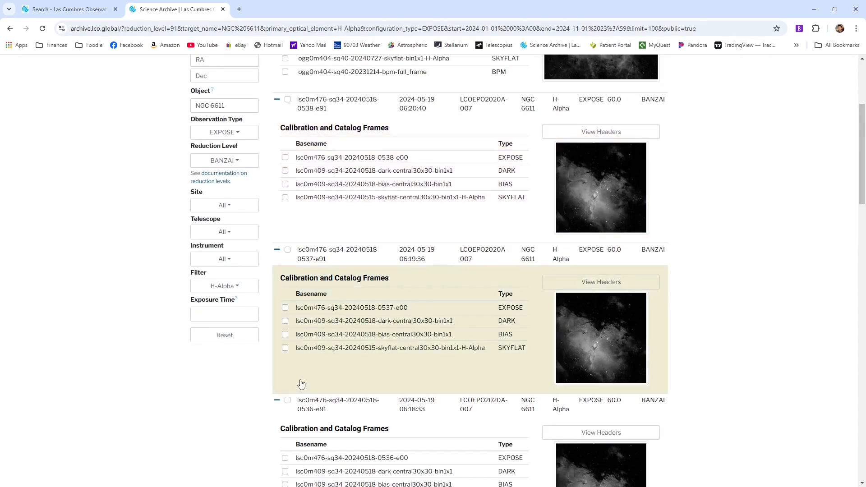
scroll(301, 384, down, 8)
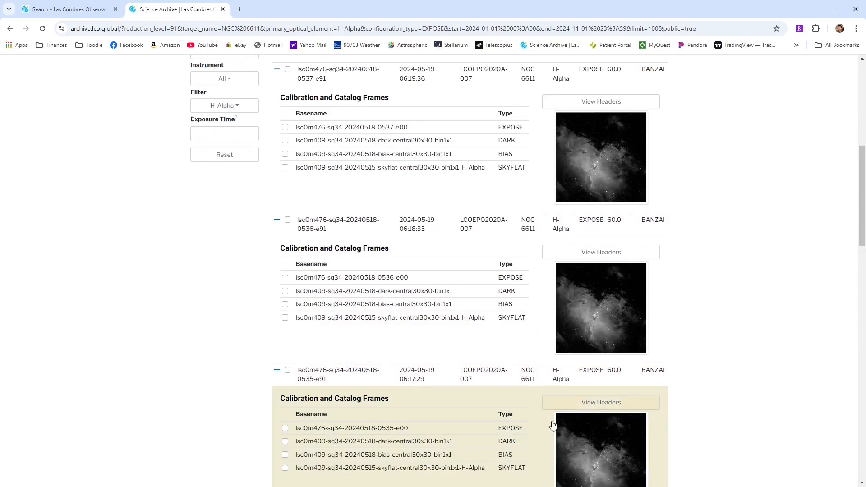
scroll(596, 423, down, 8)
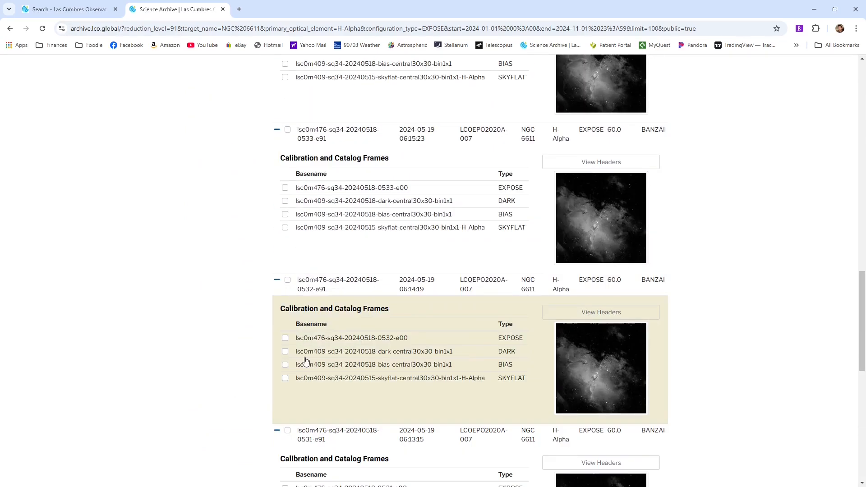
scroll(305, 360, down, 7)
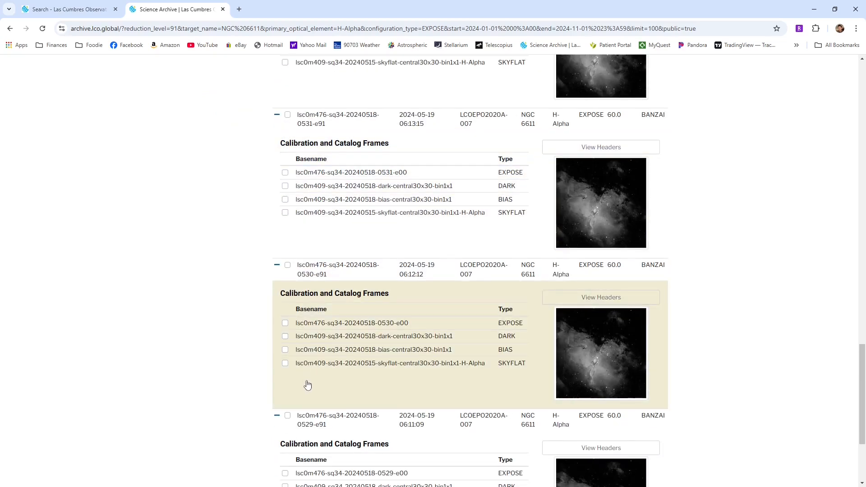
scroll(307, 384, down, 3)
scroll(307, 383, up, 5)
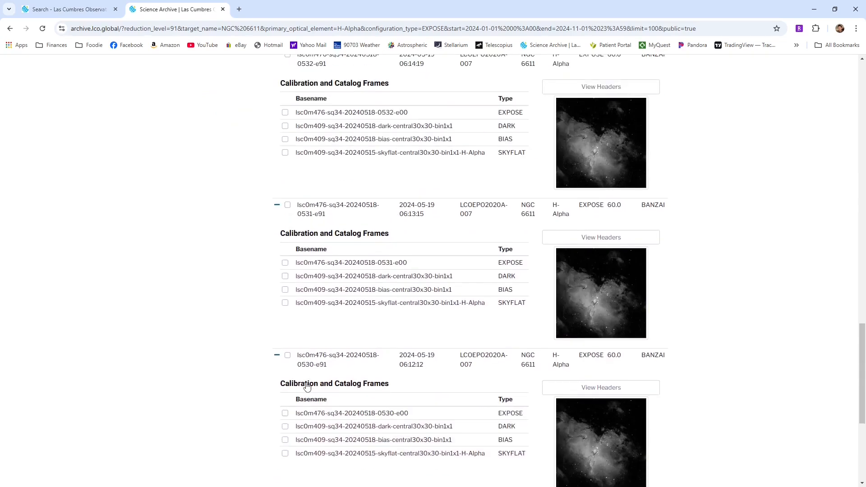
scroll(306, 386, up, 10)
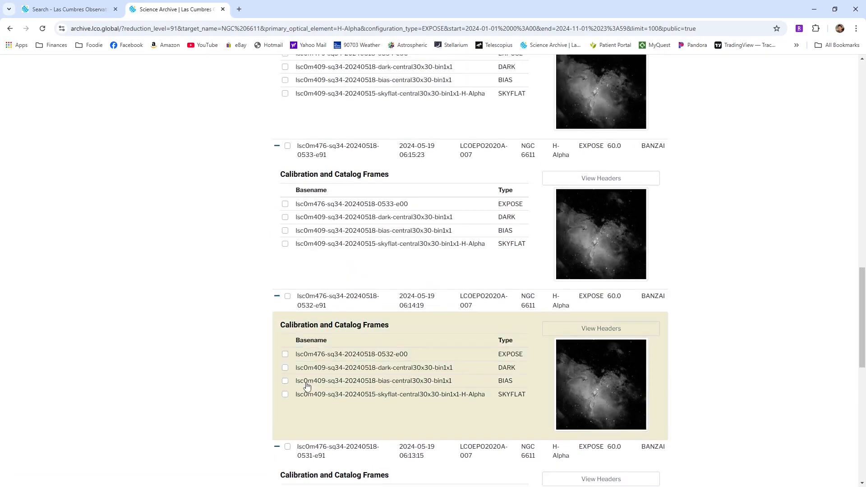
Restrict the NGC 6611 results to the lsc site
scroll(301, 326, down, 1)
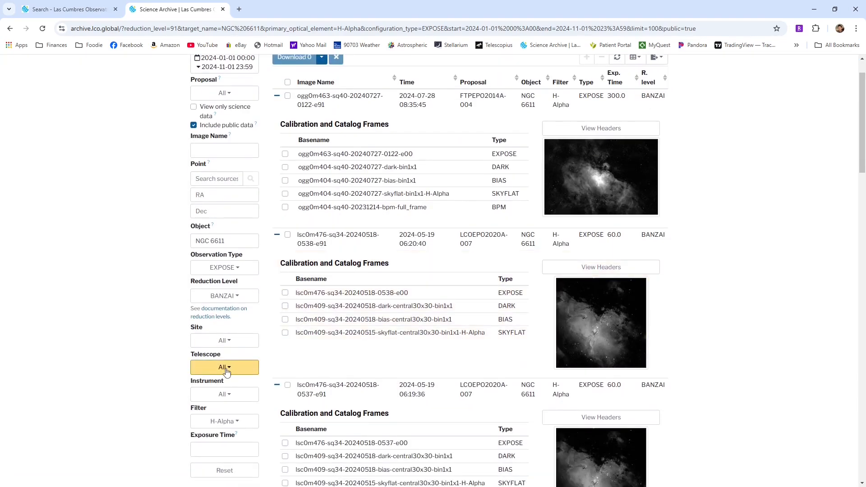
click(224, 340)
scroll(268, 407, down, 2)
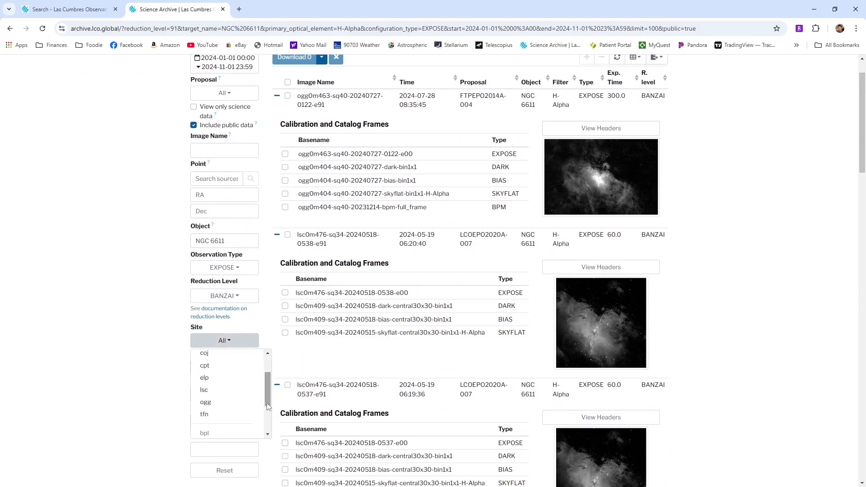
click(221, 388)
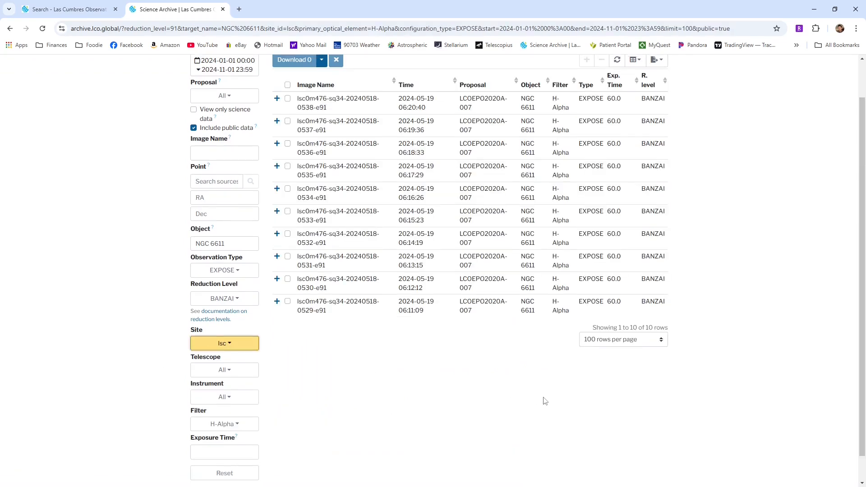
Expand every lsc exposure, from 0529 to 0538, and check that their preview images match
scroll(559, 390, up, 1)
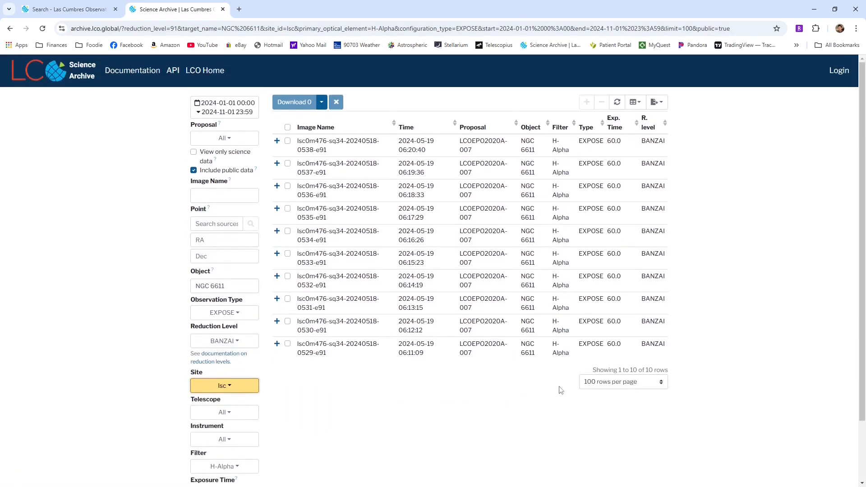
click(276, 344)
click(276, 321)
click(276, 298)
click(276, 276)
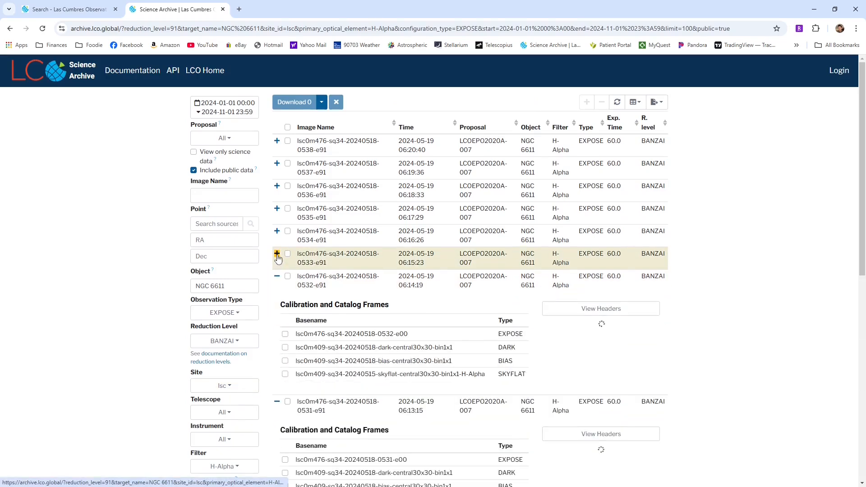
click(276, 253)
click(276, 230)
click(276, 208)
click(277, 185)
click(276, 163)
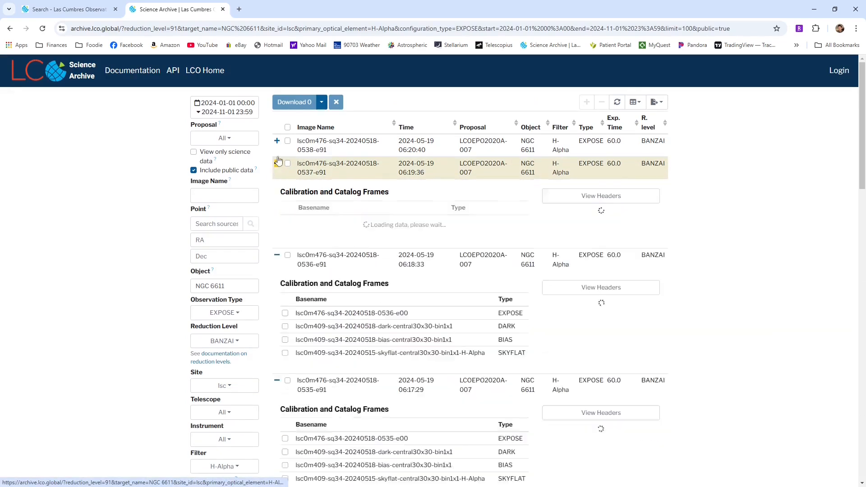
click(276, 141)
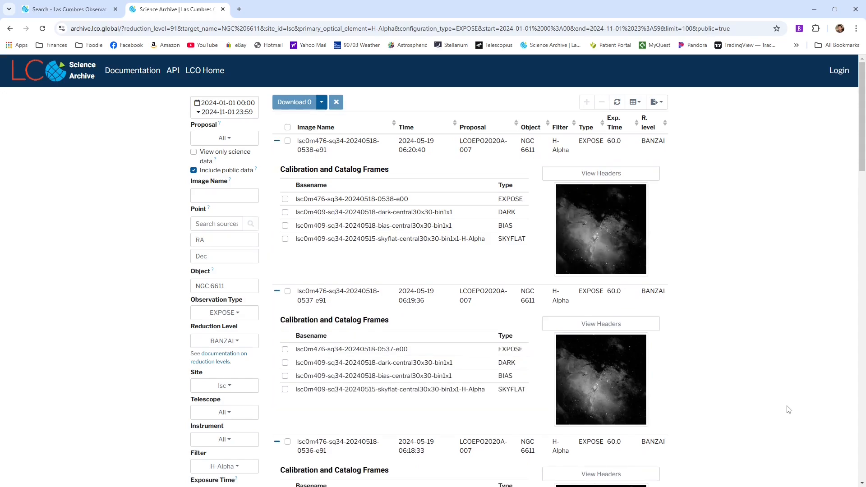
scroll(788, 409, down, 20)
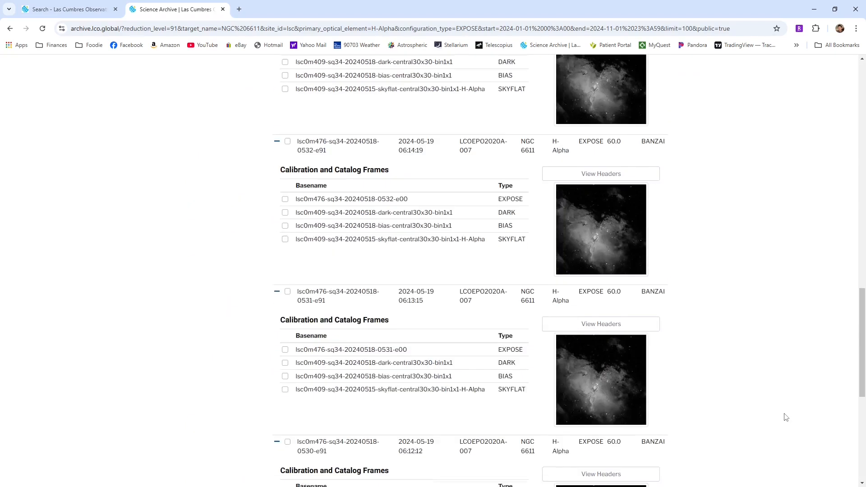
scroll(786, 417, down, 7)
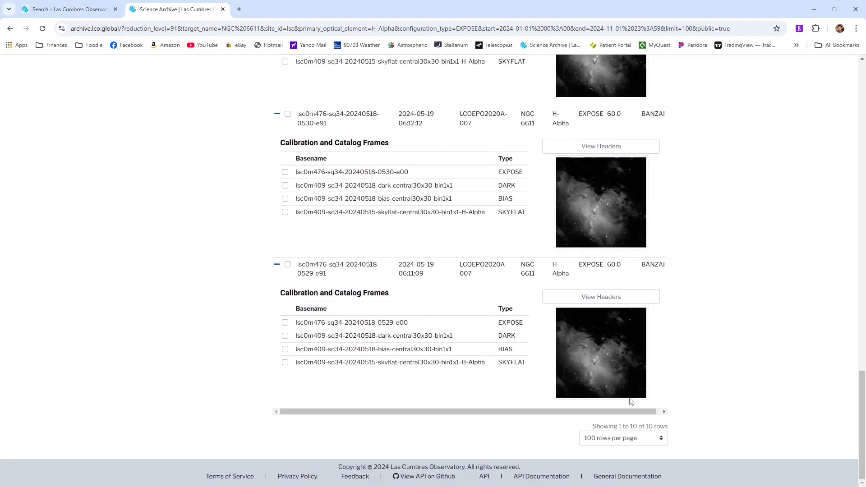
Select all the listed lsc H-Alpha exposures and download them
scroll(501, 399, up, 2)
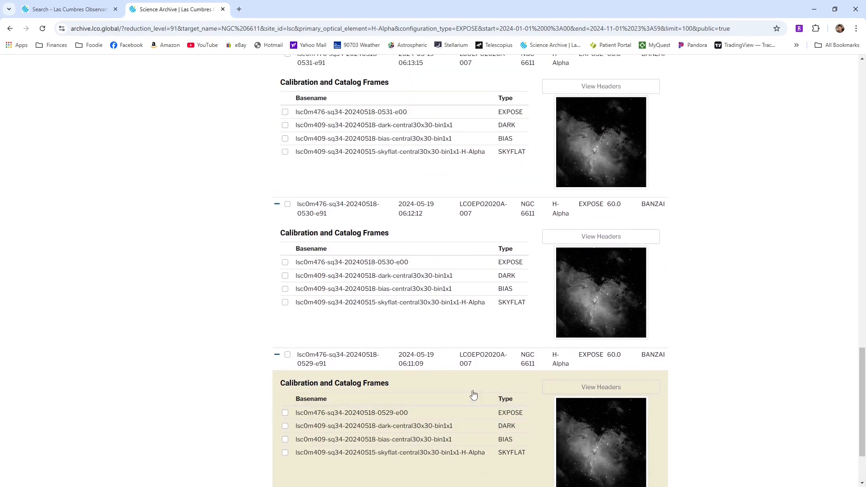
scroll(430, 366, up, 18)
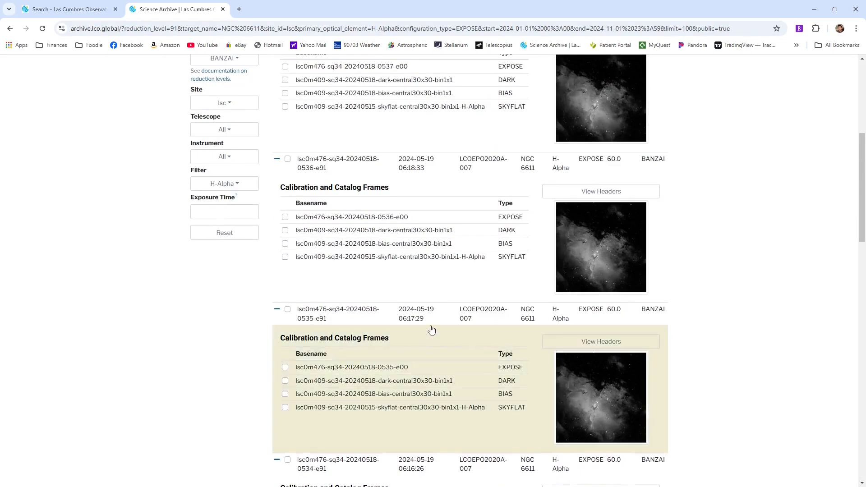
scroll(431, 321, up, 6)
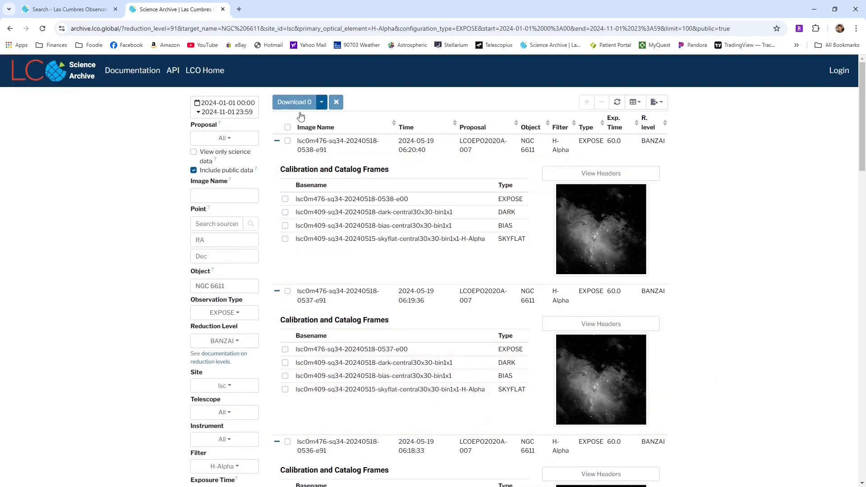
click(287, 127)
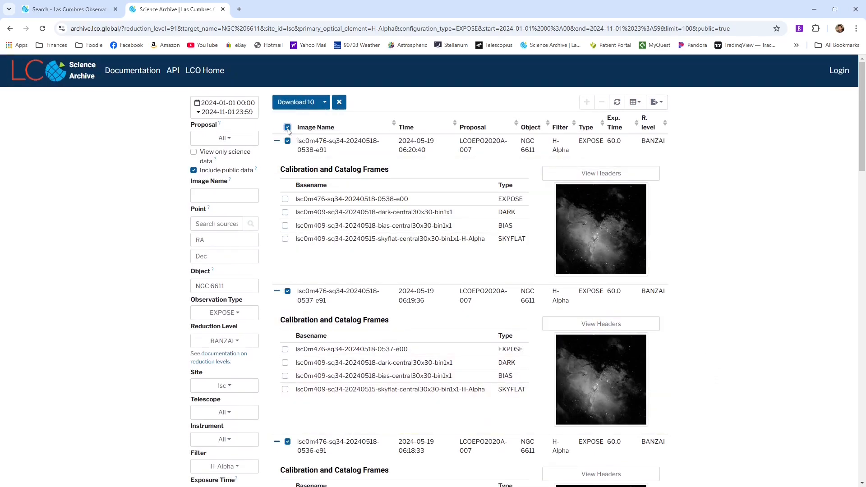
click(306, 106)
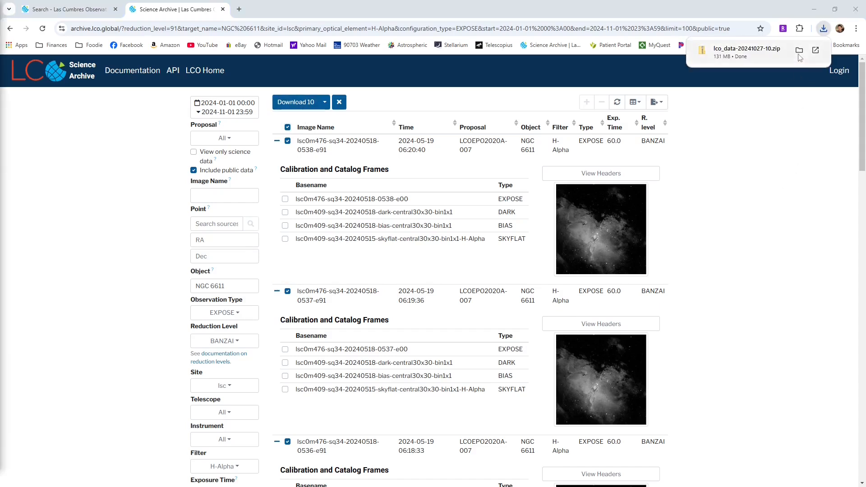
click(801, 52)
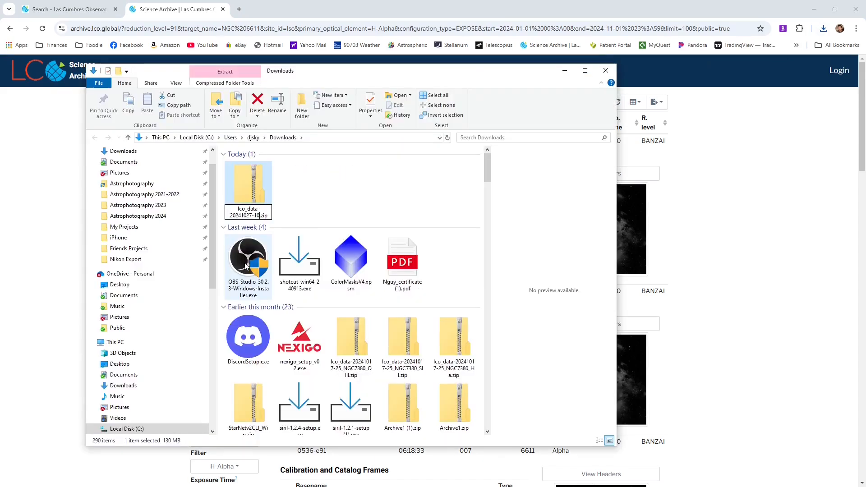
key(F2)
key(Right)
text(_Ha)
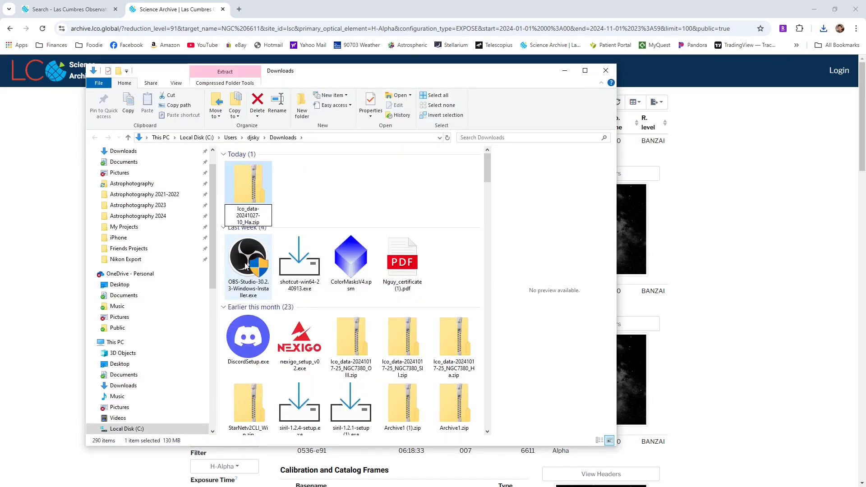
click(774, 322)
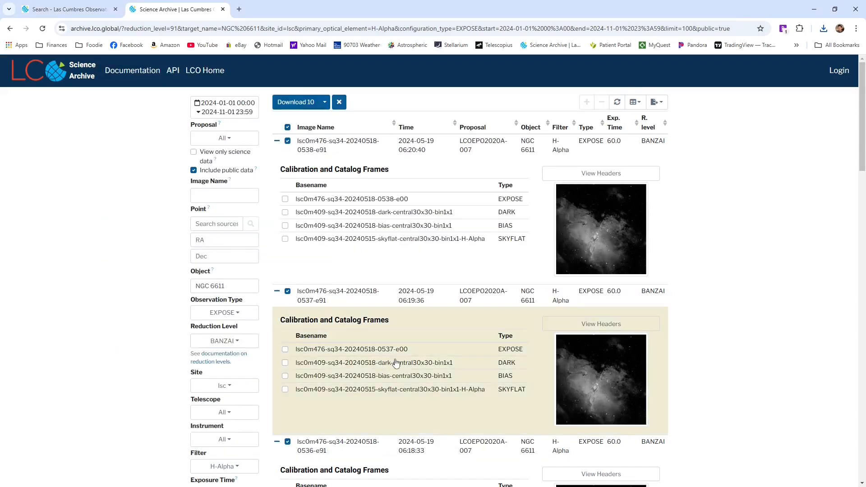
Change the filter of the NGC 6611 search from H-Alpha to SII
scroll(396, 362, down, 3)
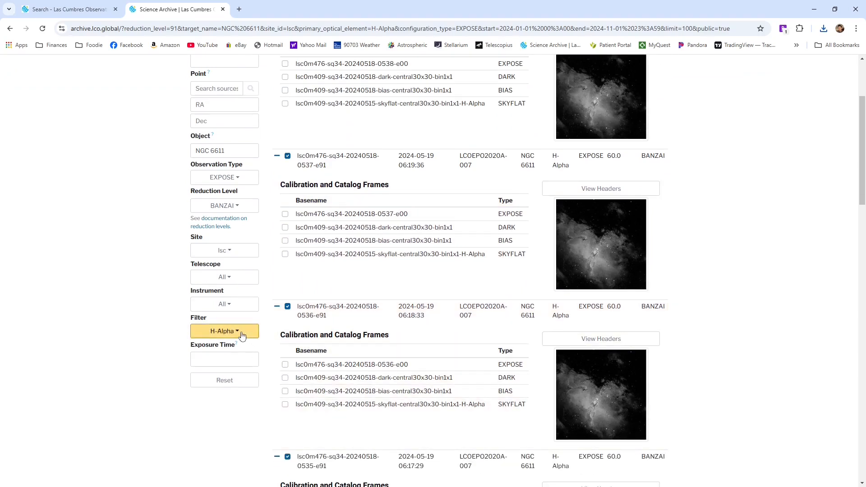
click(242, 336)
text(SII)
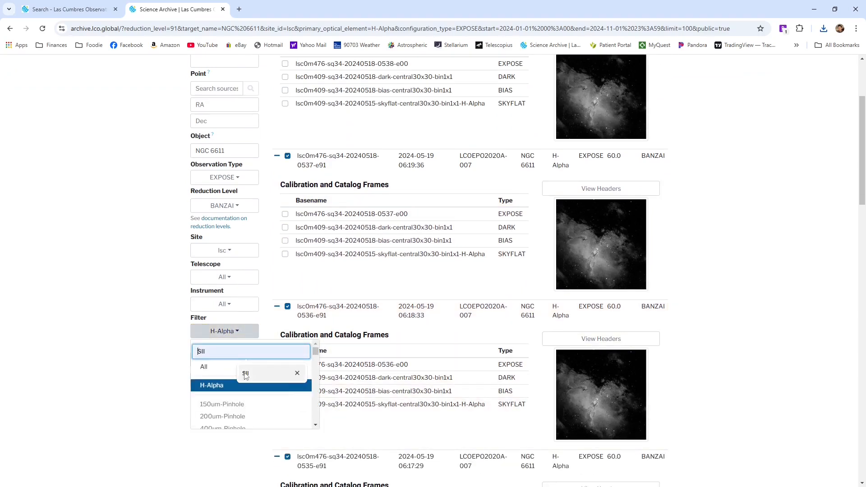
click(207, 390)
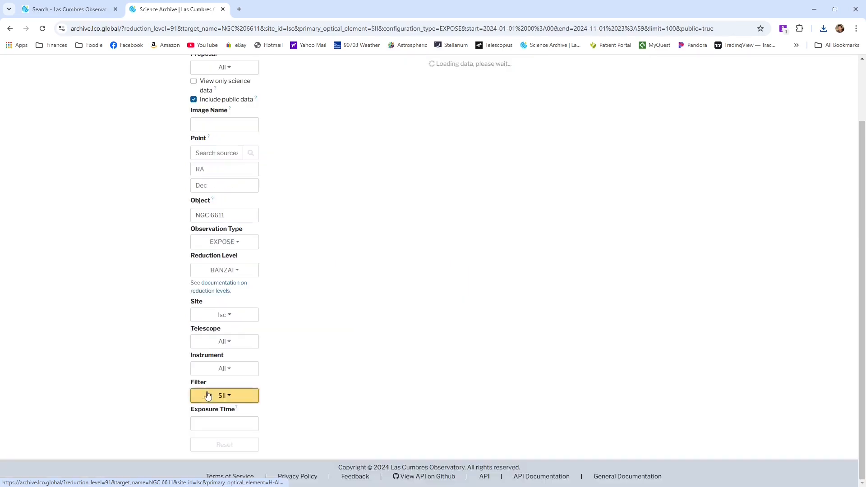
scroll(541, 350, up, 1)
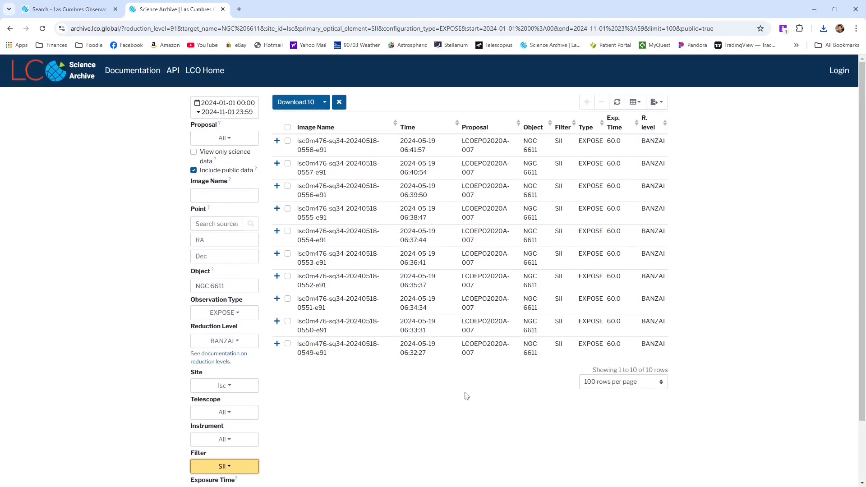
Expand every SII exposure, from 0549 to 0558, and compare their preview images for framing and quality
click(277, 344)
click(276, 321)
click(276, 298)
click(276, 276)
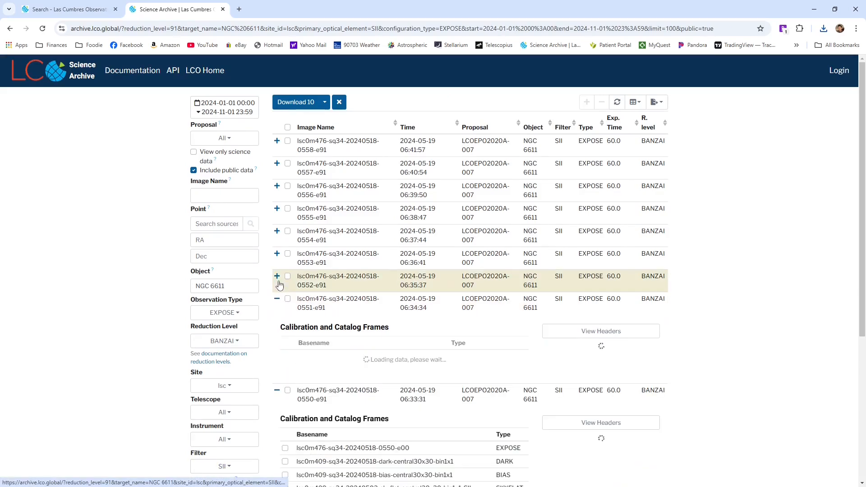
click(277, 253)
click(277, 231)
click(277, 208)
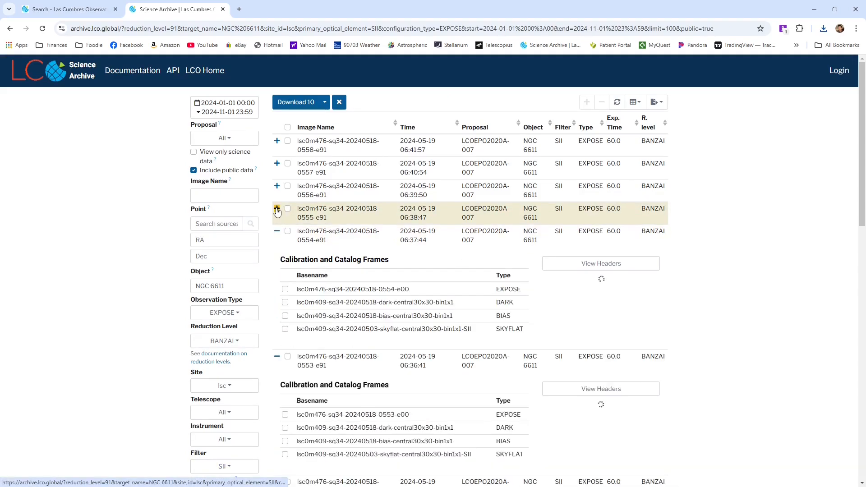
click(277, 186)
click(277, 163)
click(277, 142)
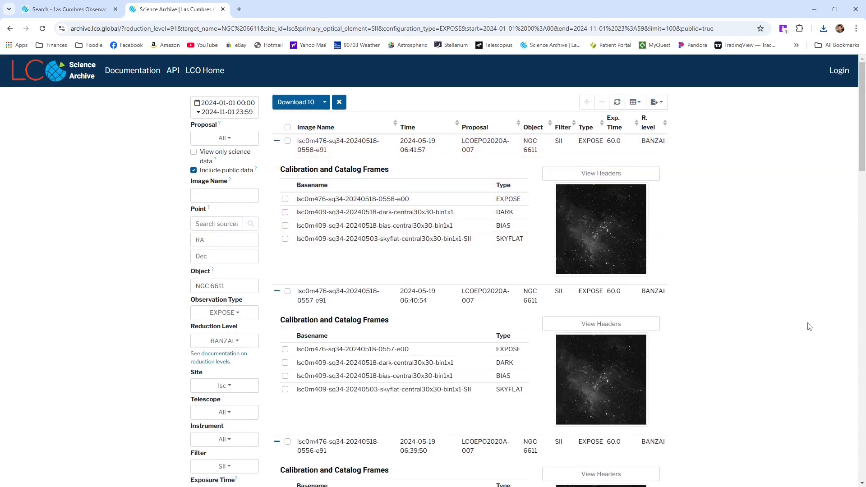
scroll(614, 394, down, 7)
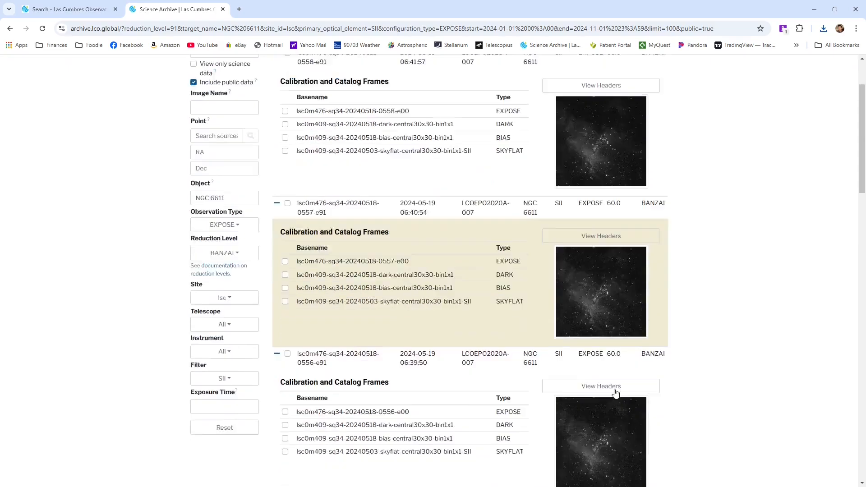
scroll(614, 394, down, 19)
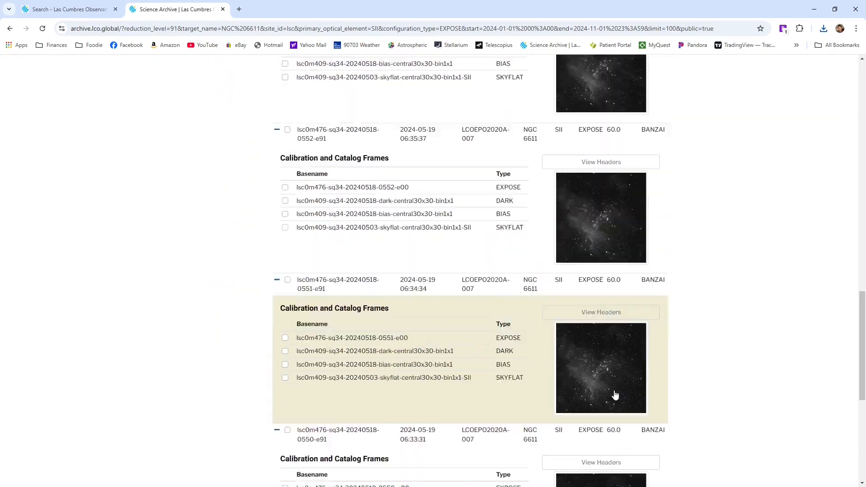
scroll(715, 402, up, 20)
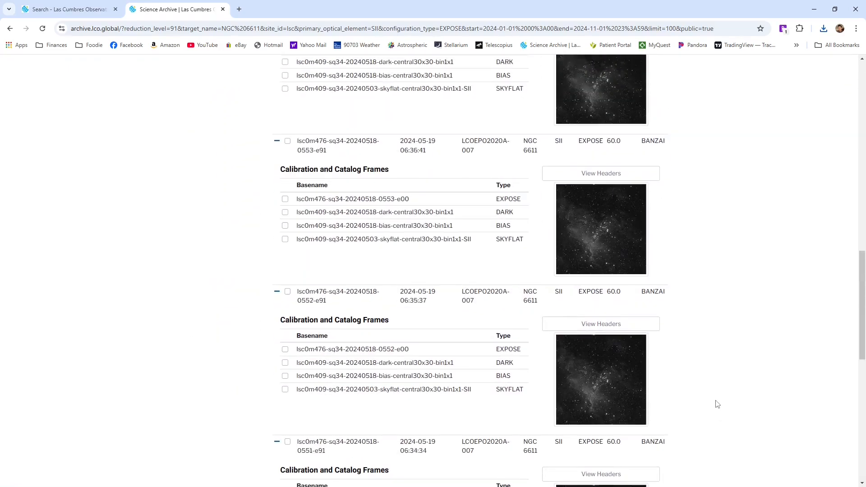
scroll(717, 404, up, 8)
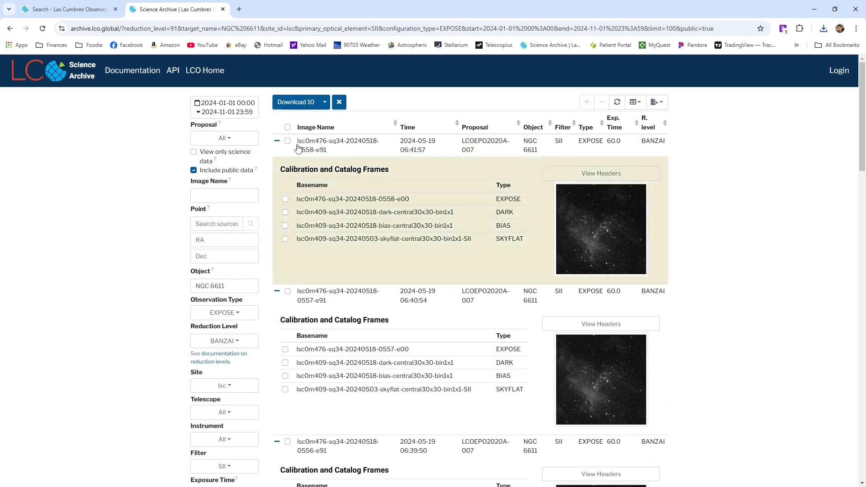
Clear the leftover H-Alpha selection so only the listed SII exposures are selected, and download them
click(287, 128)
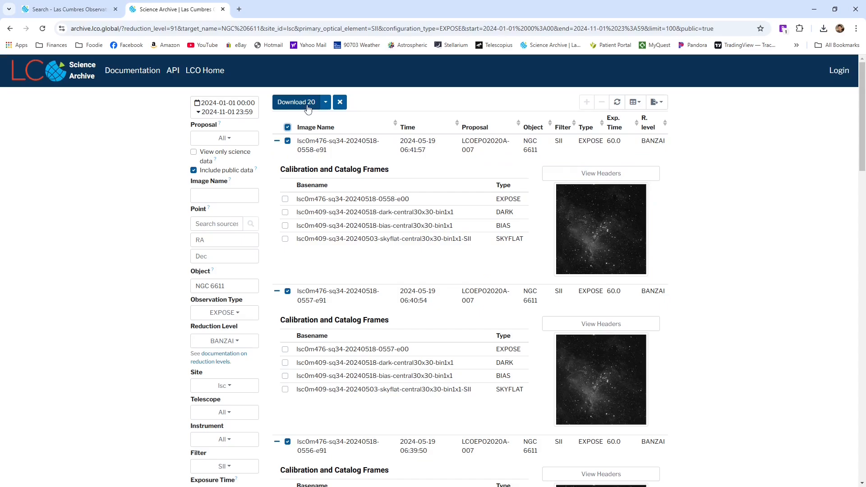
scroll(665, 387, down, 20)
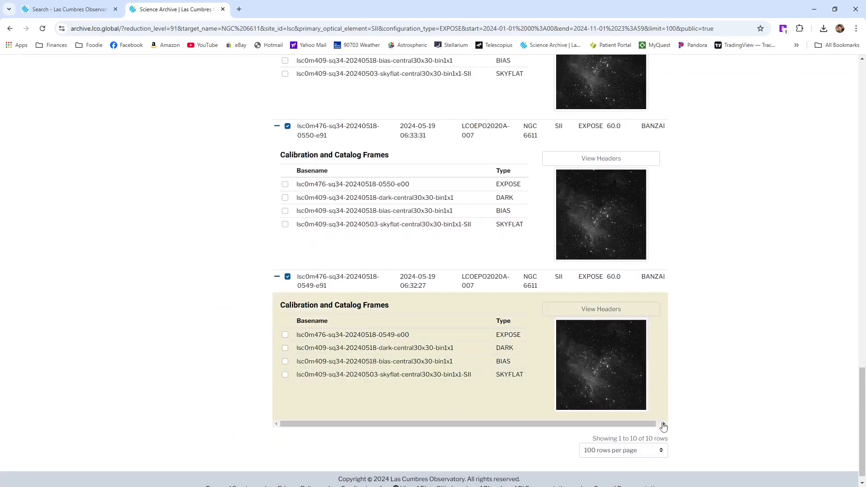
key(Home)
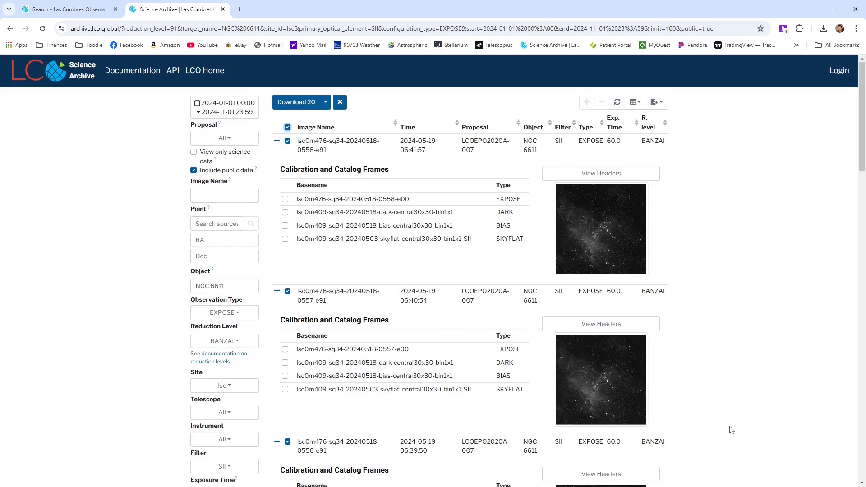
click(342, 104)
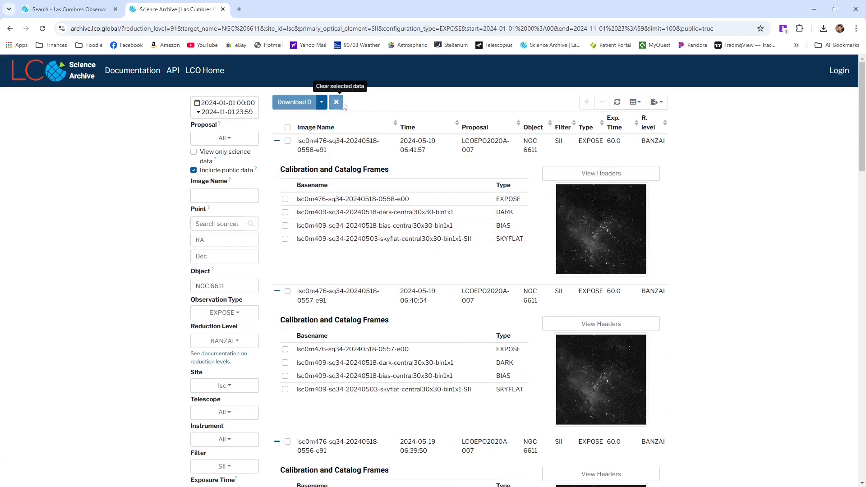
click(288, 128)
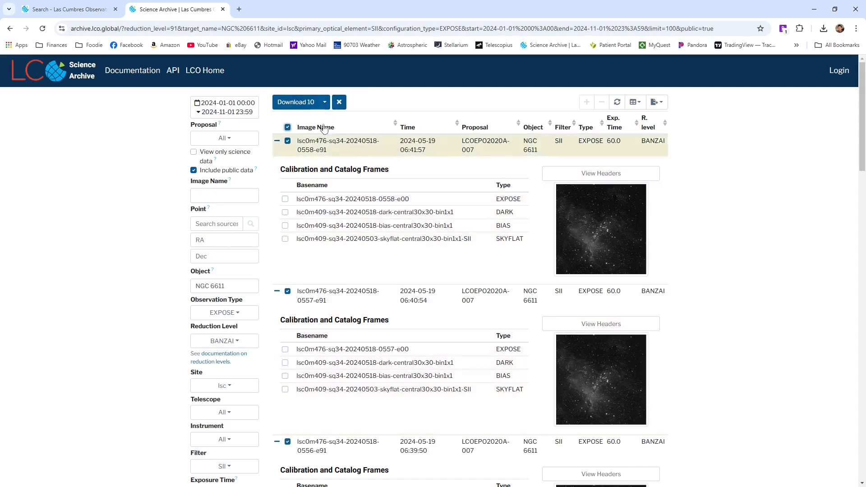
click(295, 103)
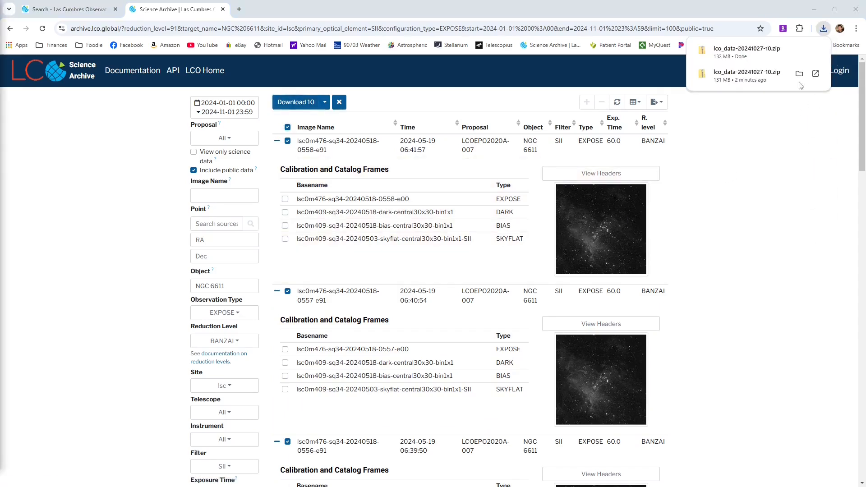
click(799, 51)
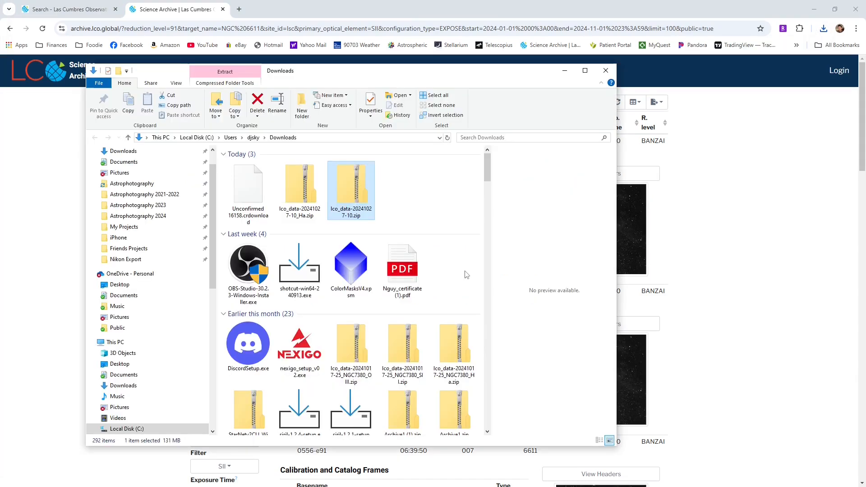
click(363, 216)
text(_SII)
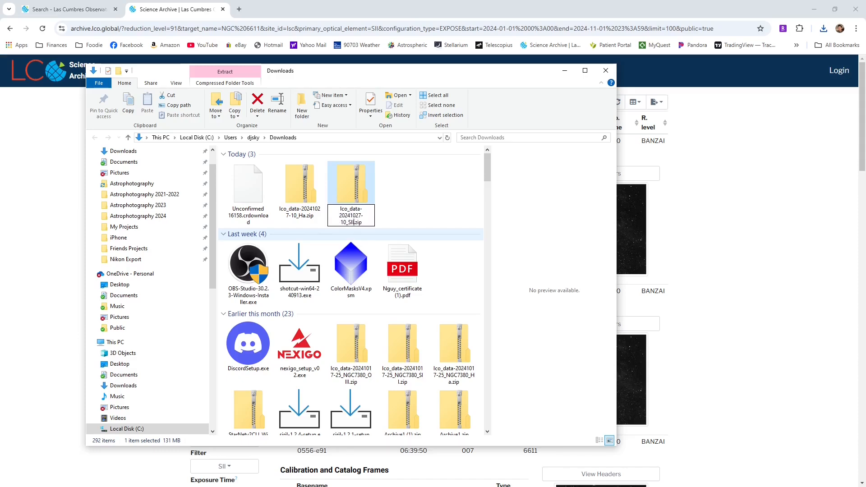
key(Return)
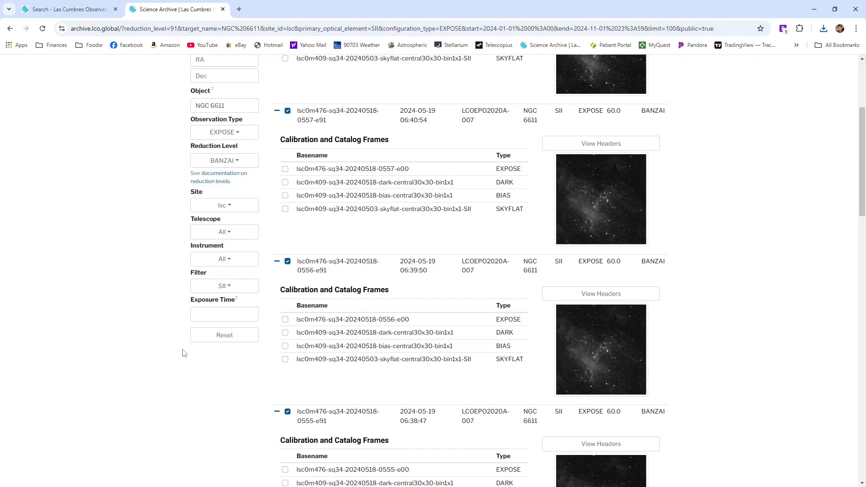
Change the search filter to OIII and clear the previously selected SII exposures
click(225, 286)
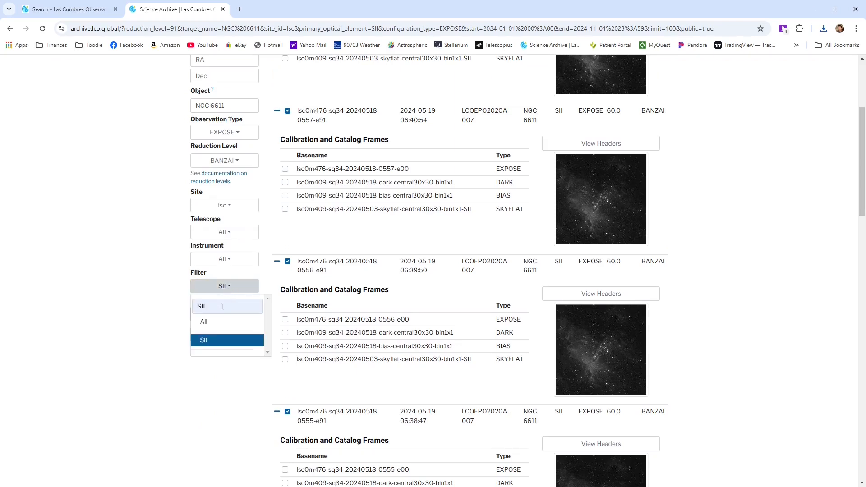
drag(222, 307, 194, 307)
text(Oiii)
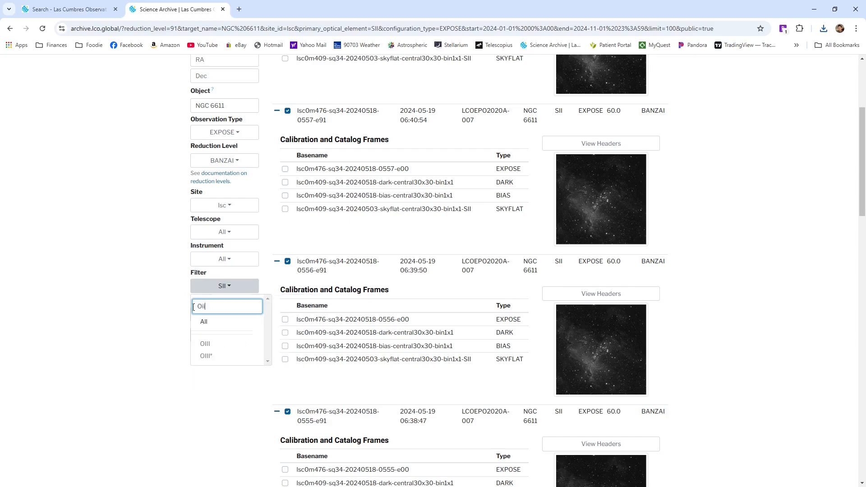
click(212, 345)
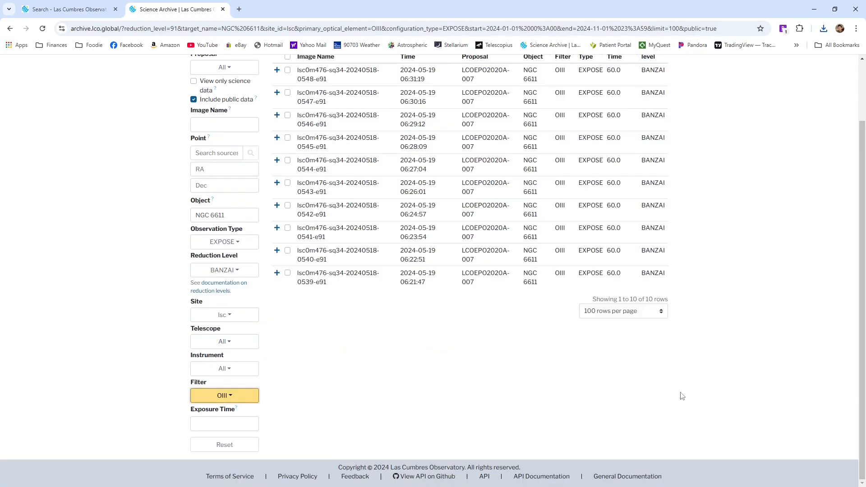
scroll(648, 357, up, 2)
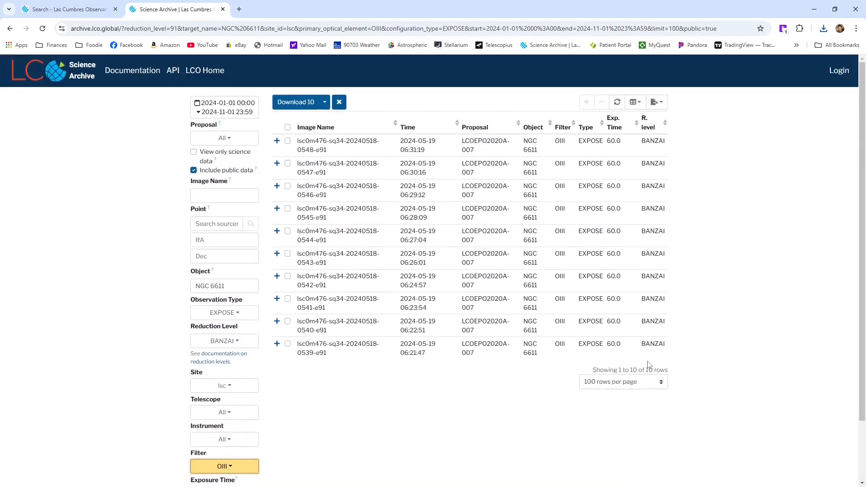
click(339, 103)
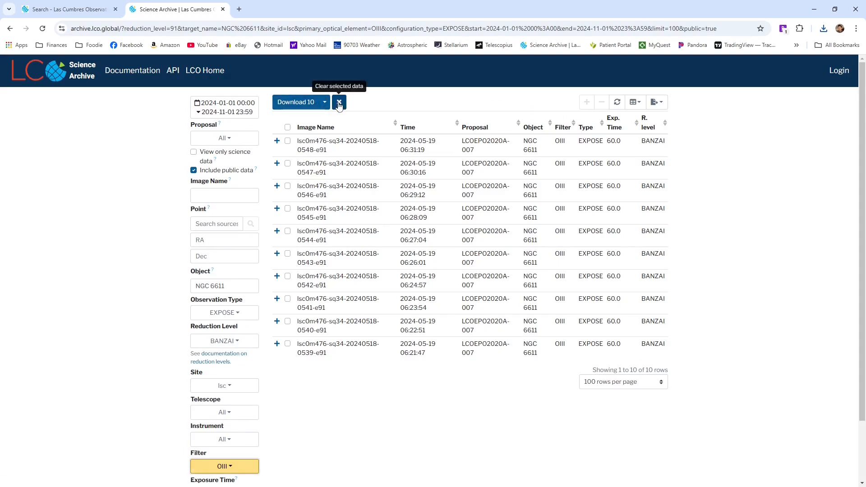
Expand every OIII exposure, from 0539 to 0548, and compare their preview images for framing and quality
click(277, 344)
click(277, 322)
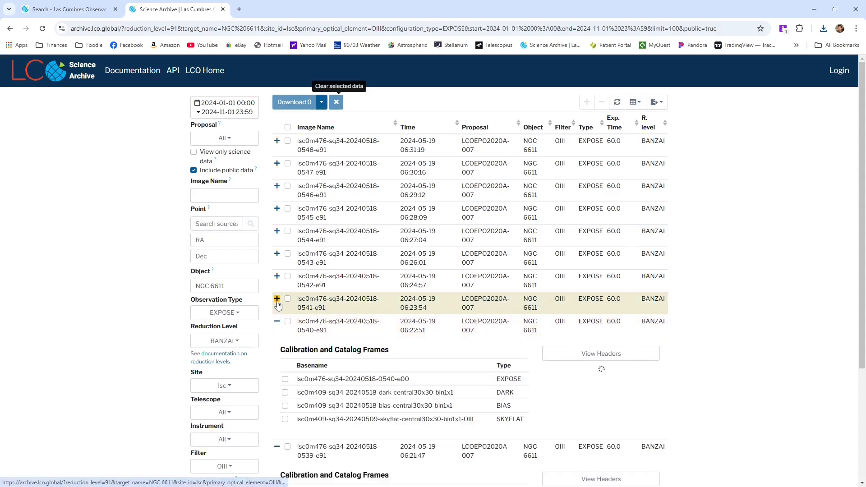
click(277, 298)
click(277, 276)
click(277, 253)
click(277, 231)
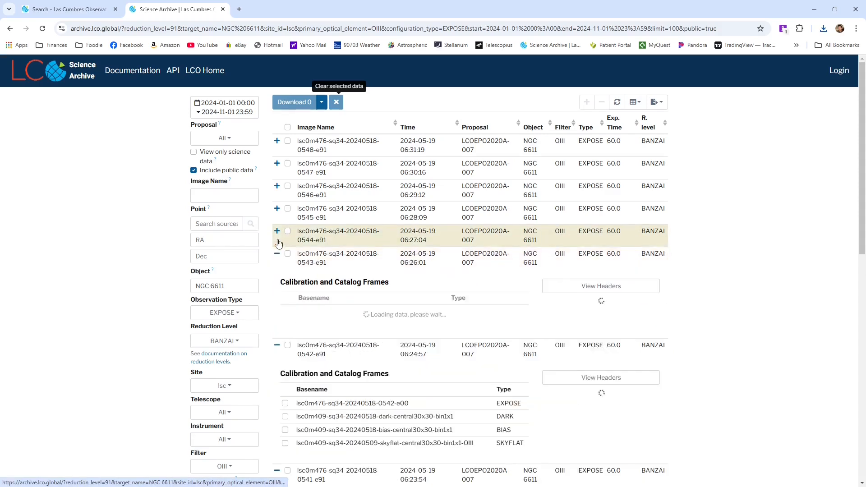
click(277, 208)
click(277, 185)
click(277, 164)
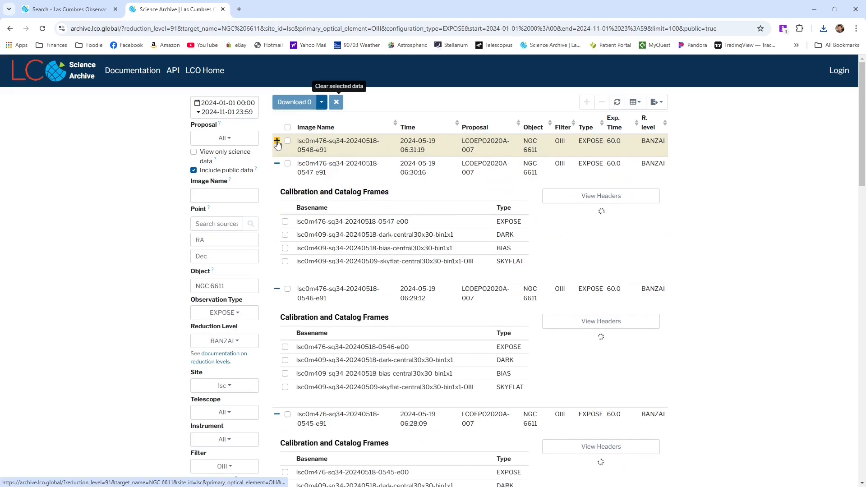
click(277, 141)
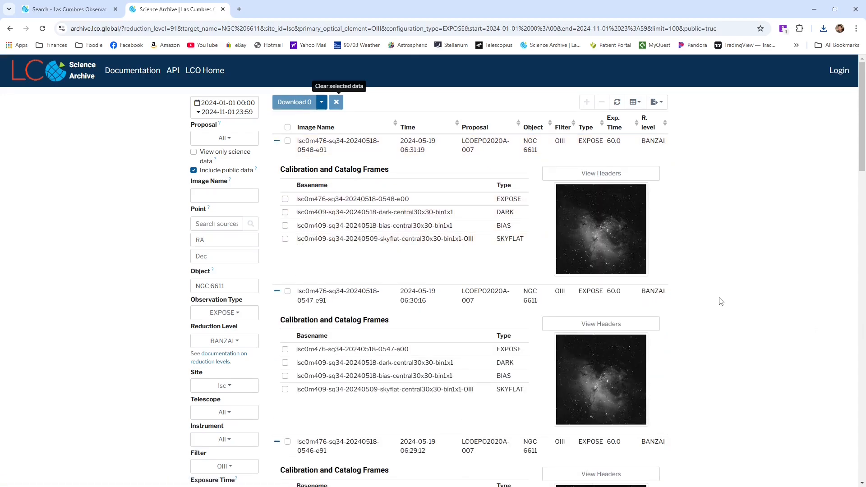
scroll(721, 301, down, 20)
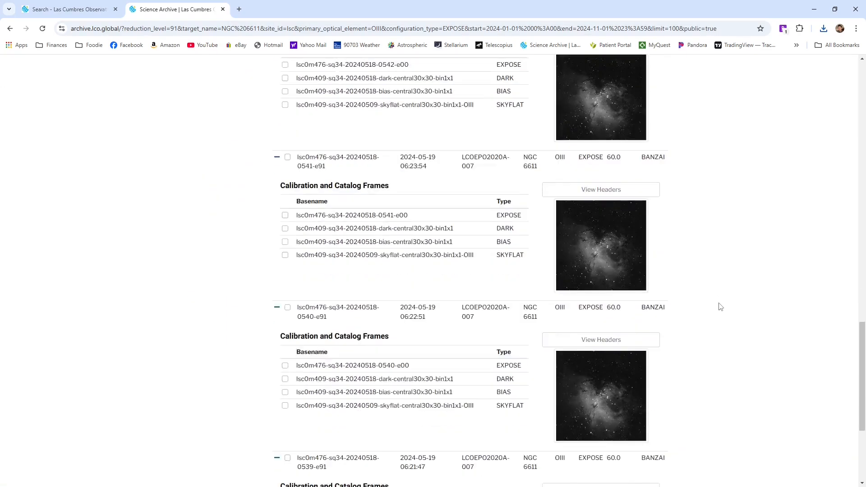
scroll(721, 307, down, 4)
scroll(719, 382, up, 20)
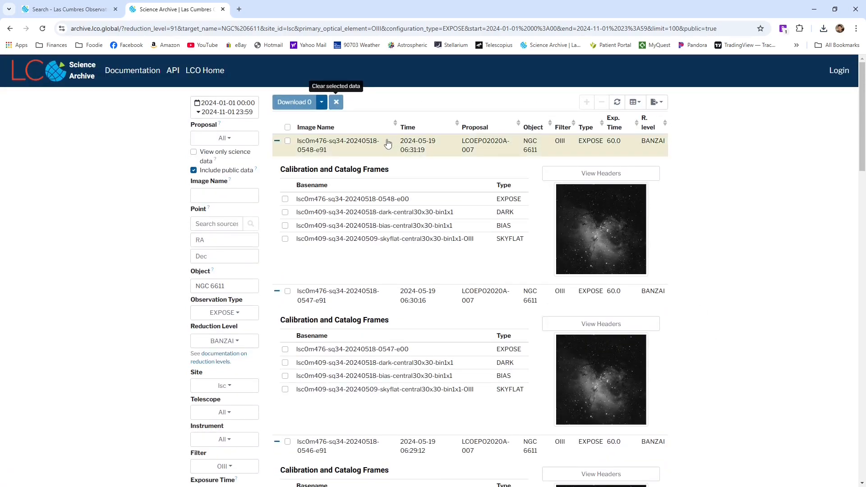
click(287, 128)
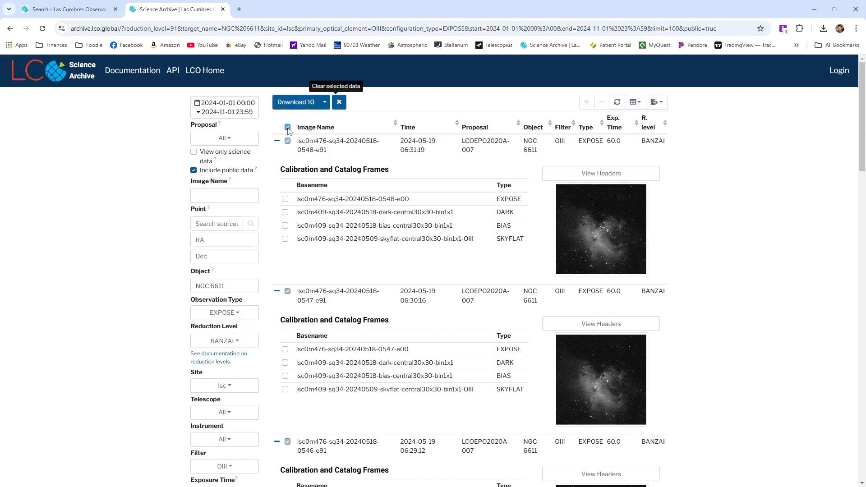
click(298, 103)
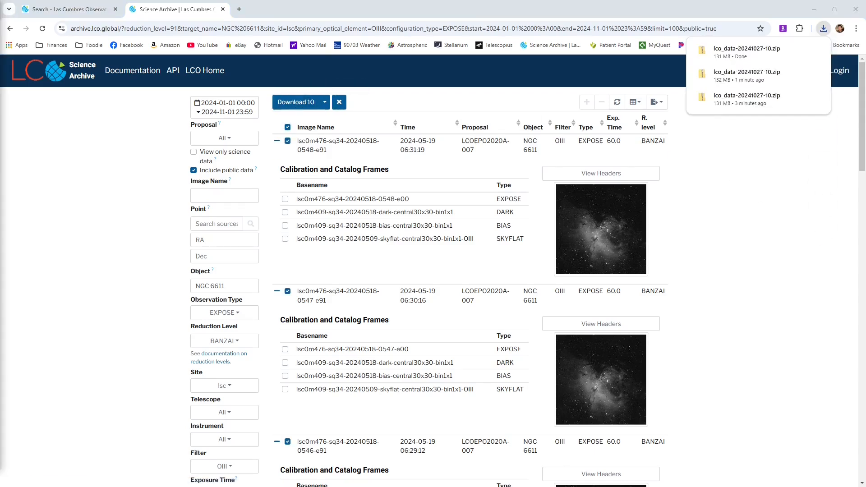
drag(349, 78, 367, 80)
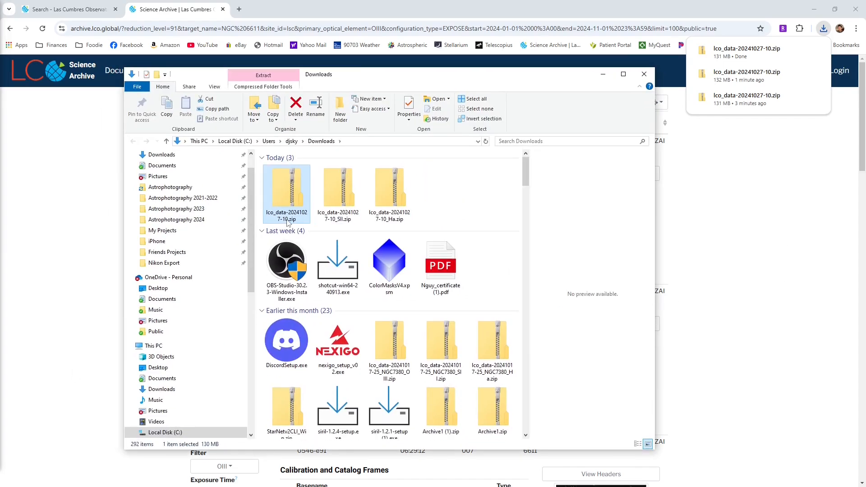
click(287, 221)
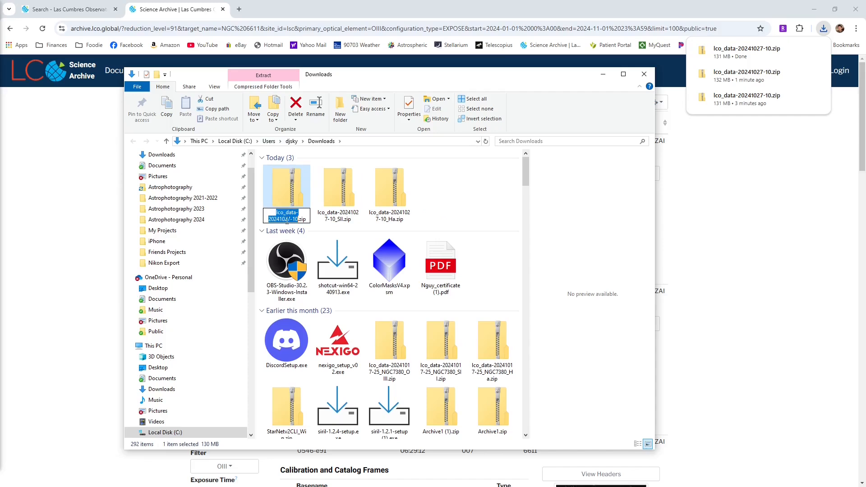
click(299, 218)
text(_OIII)
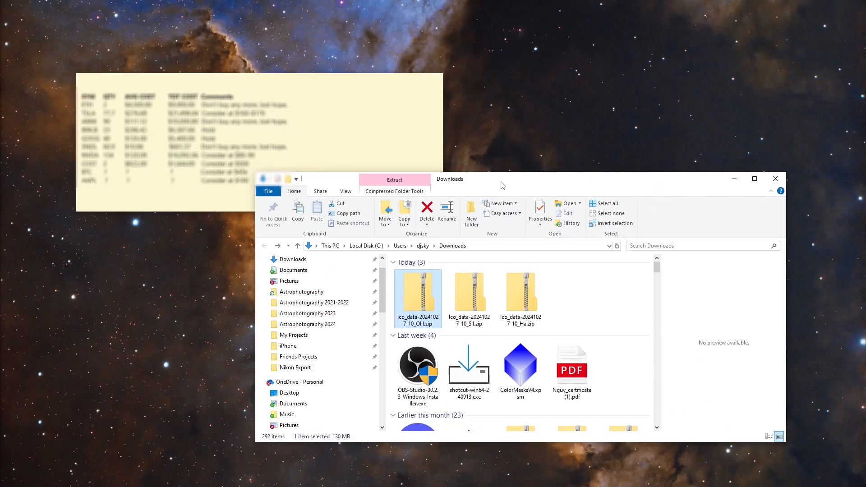
Extract the Ha, SII and OIII archives into separate folders and place those folders in the Las Cumbres Observatory folder NGC 6611
click(529, 304)
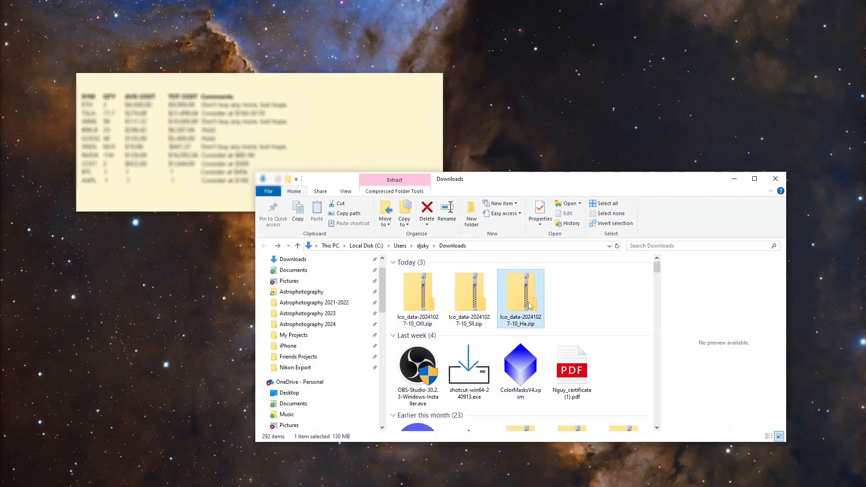
click(393, 191)
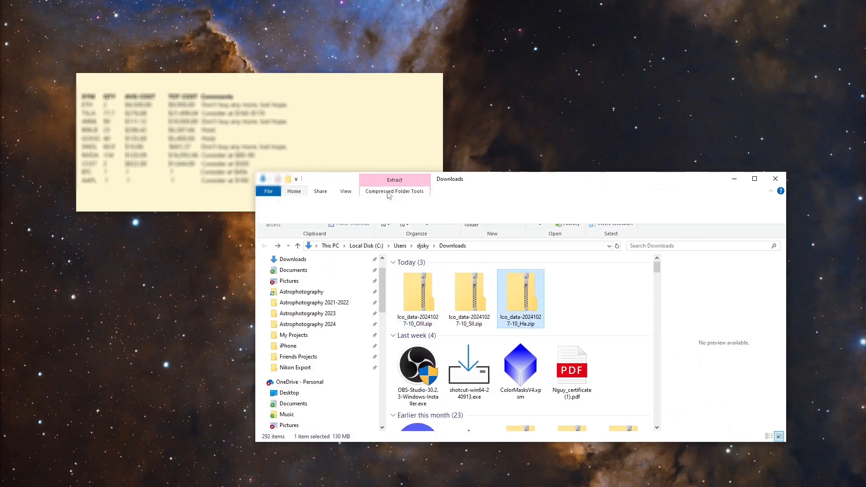
click(519, 214)
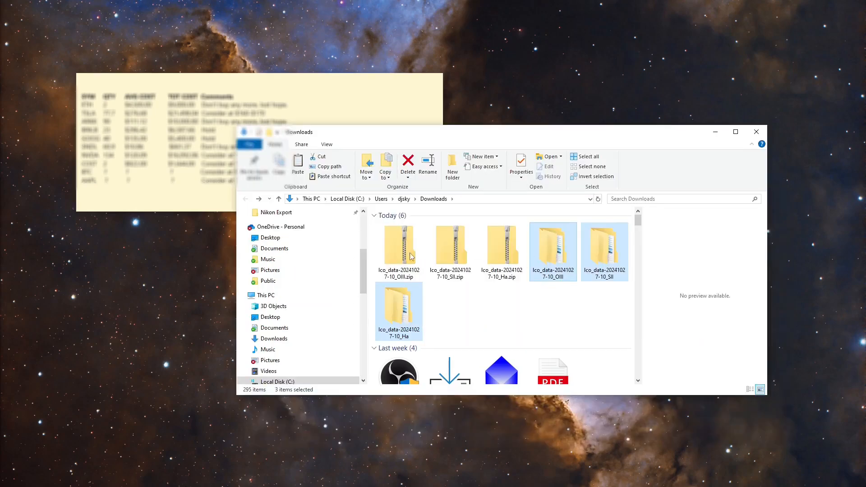
drag(362, 279, 356, 310)
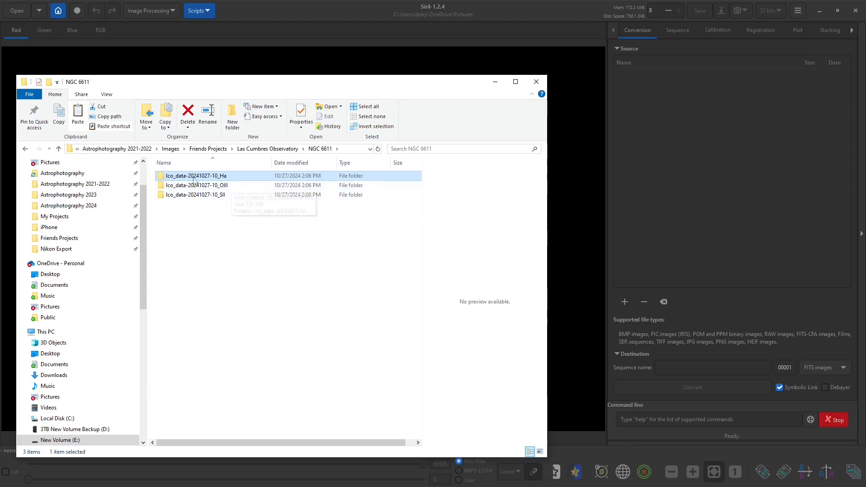
double_click(218, 176)
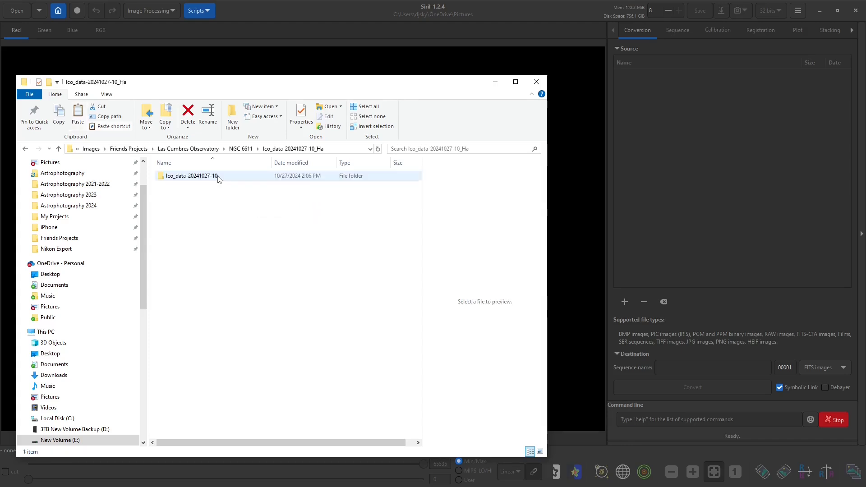
double_click(217, 176)
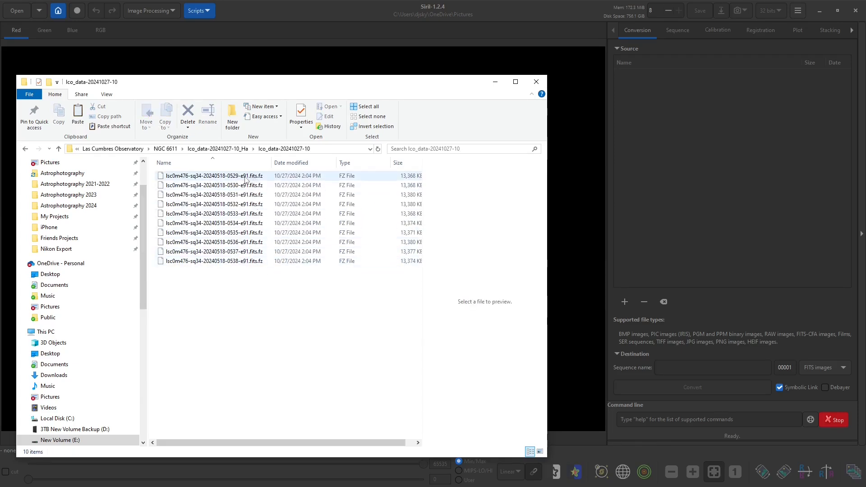
drag(245, 180, 574, 278)
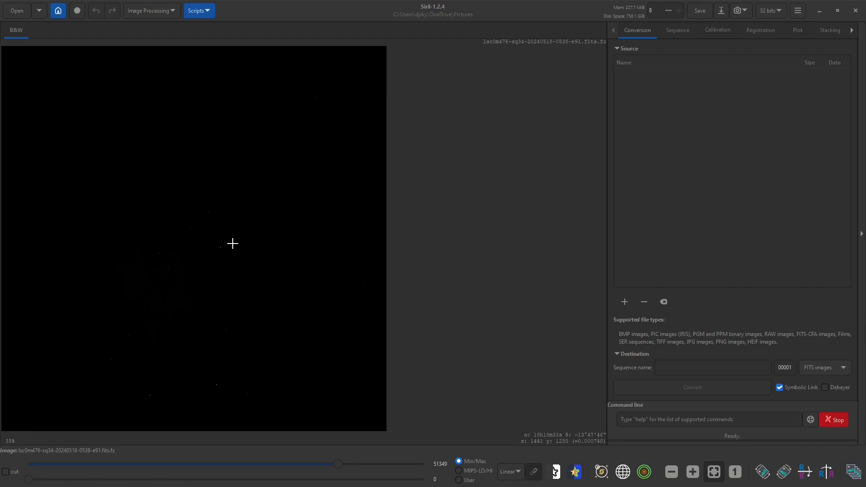
click(509, 472)
click(513, 456)
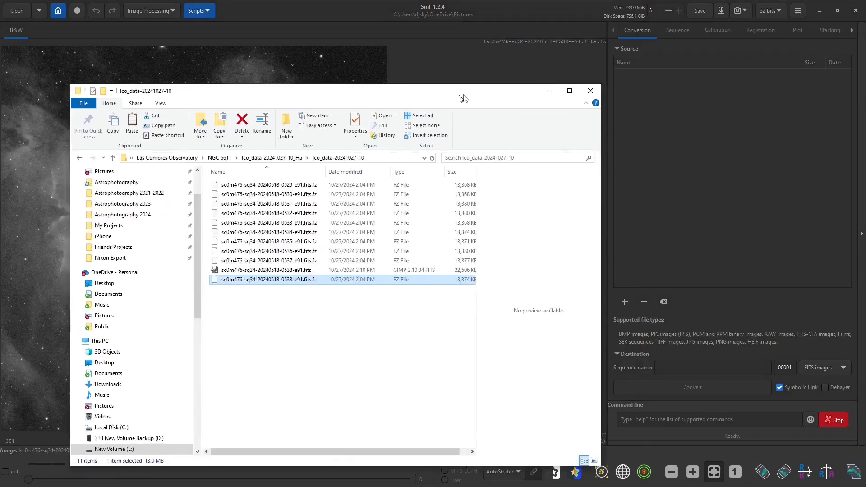
Check the folder for the unpacked 0538 FITS file and open the remaining H-Alpha exposures, 0537 down to 0529, in Siril to unpack them
drag(458, 95, 499, 88)
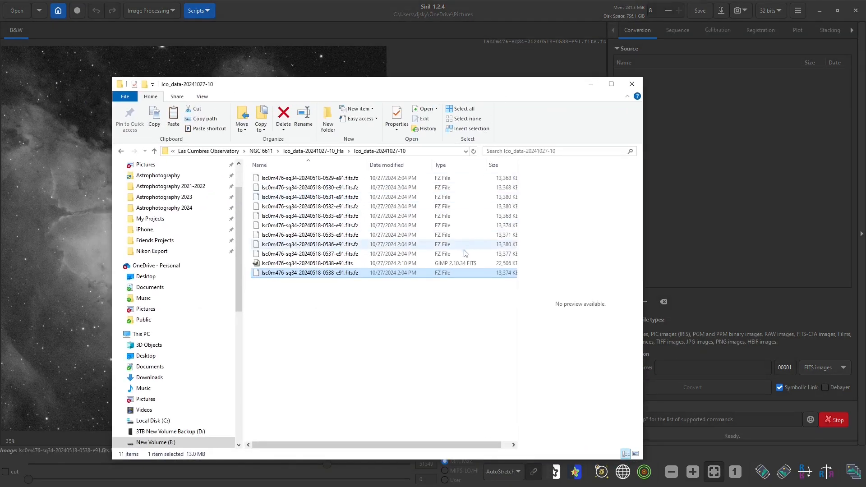
click(349, 267)
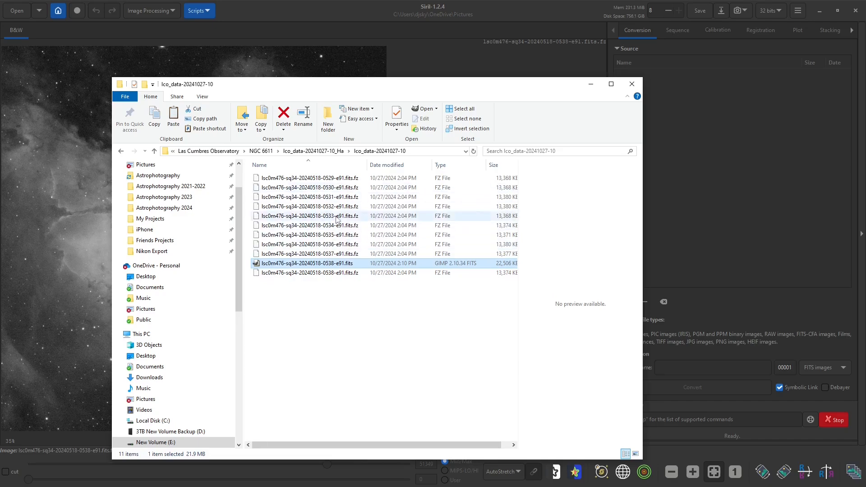
drag(362, 85, 358, 85)
double_click(284, 253)
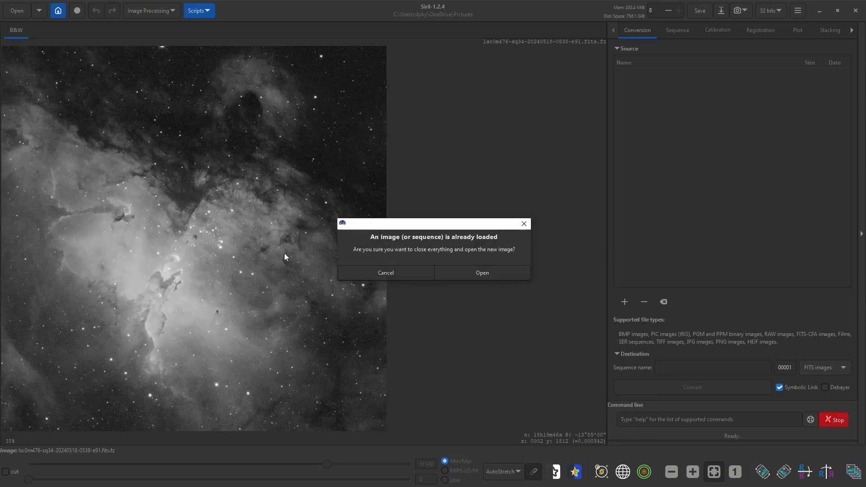
click(455, 270)
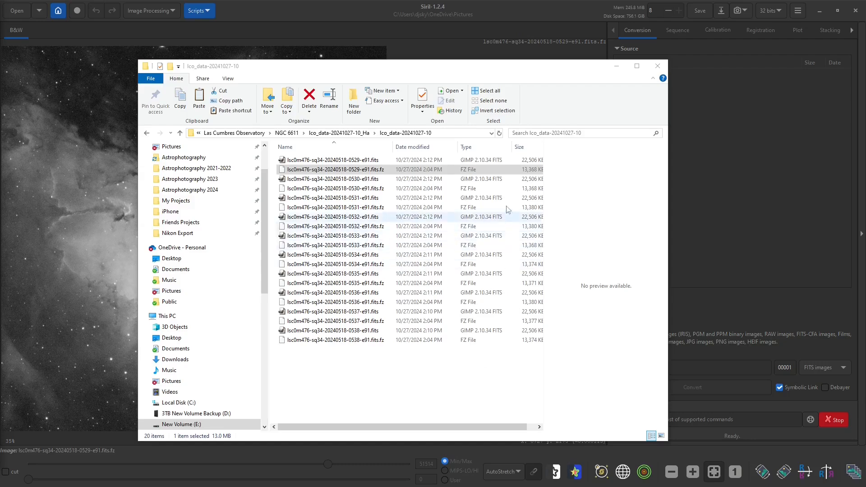
Sort the H-Alpha data folder by file type and review the group of uncompressed FITS files
click(476, 147)
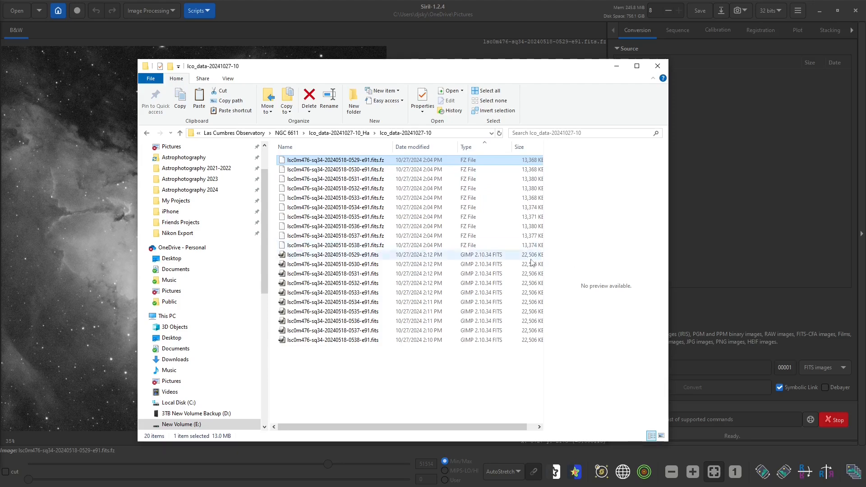
drag(384, 256, 341, 345)
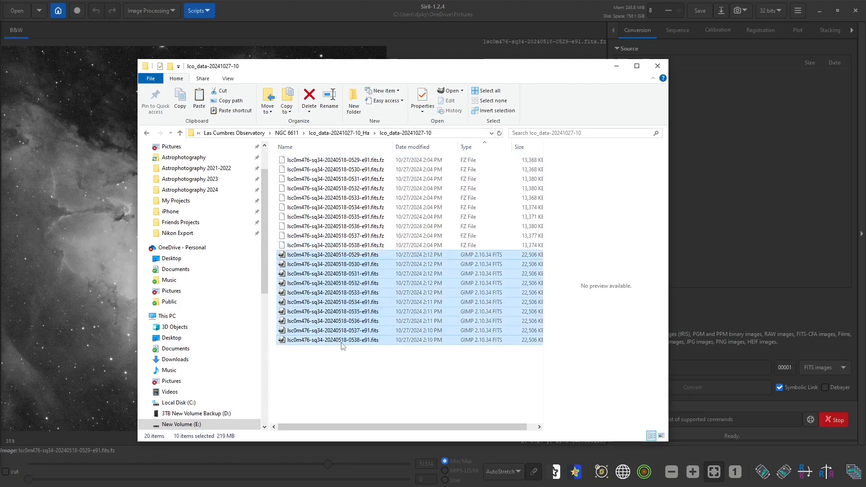
click(405, 383)
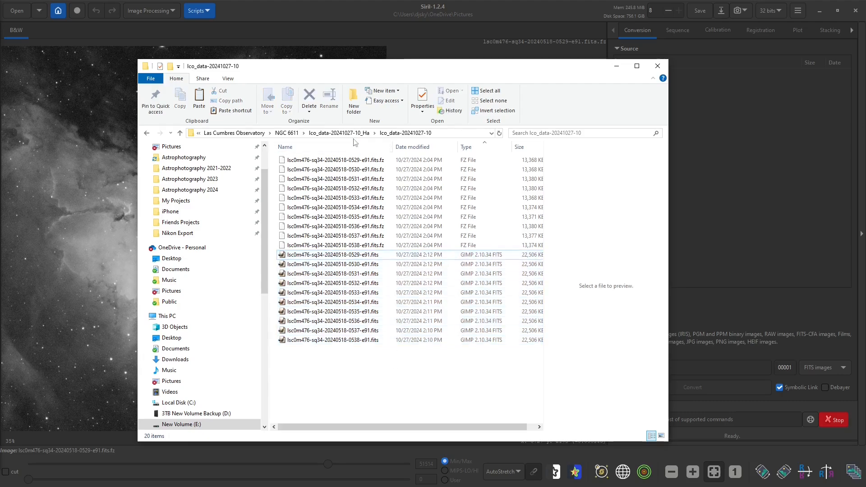
Unpack the OIII and SII .fits.fz exposures to FITS by opening them in Siril from their NGC 6611 data folders
click(286, 132)
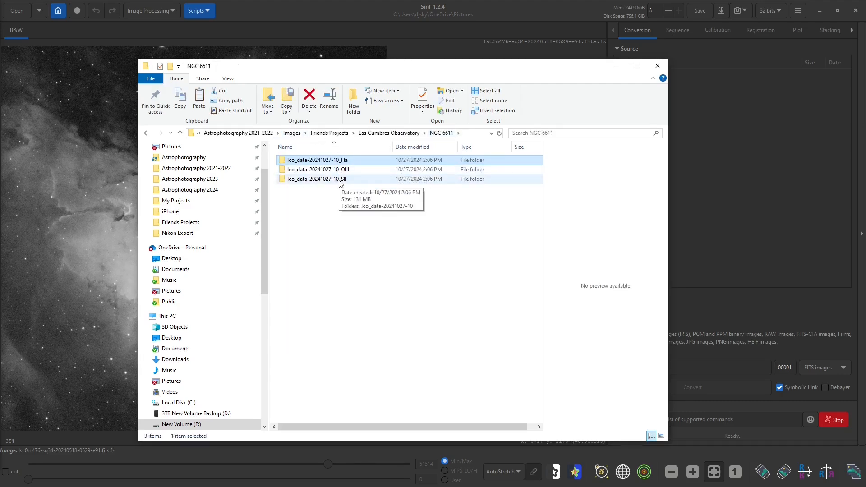
double_click(331, 170)
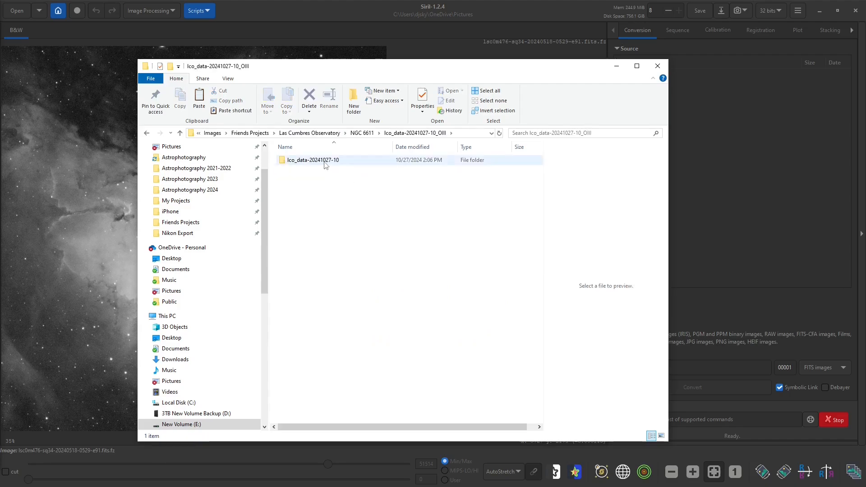
double_click(325, 162)
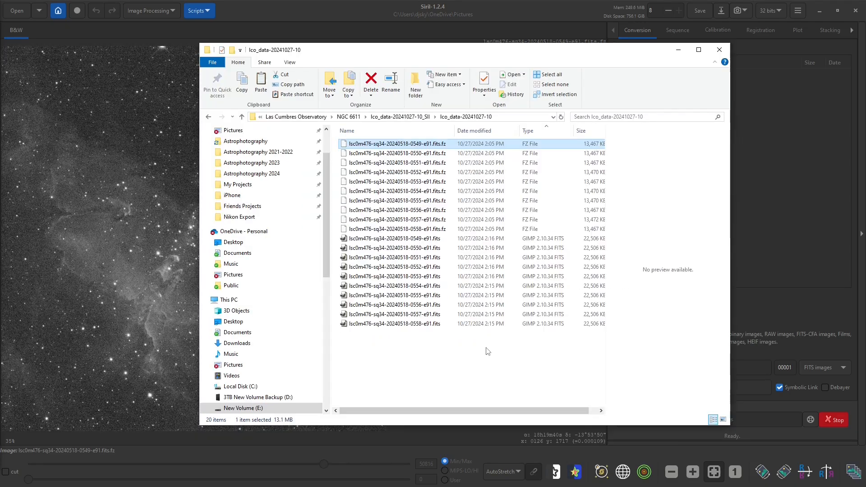
Launch DeepSkyStacker from the Astrophotography folder and load the ten uncompressed H-Alpha FITS files, 0529 to 0538, as light frames
click(246, 141)
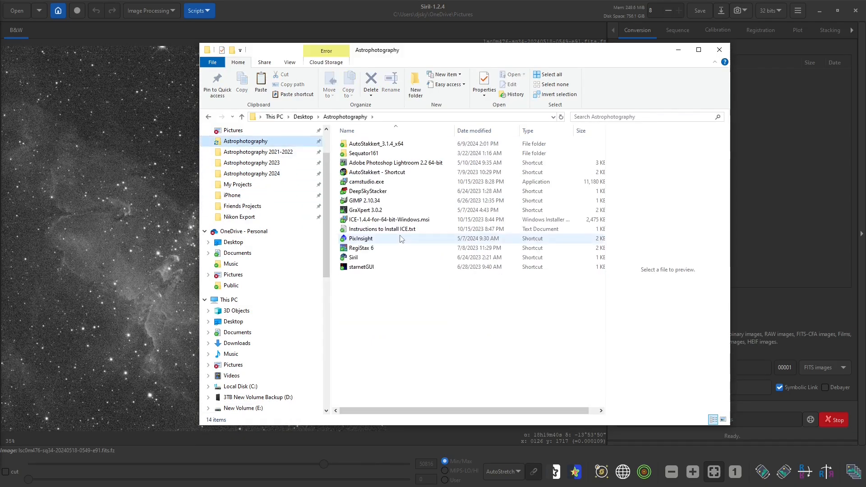
double_click(365, 193)
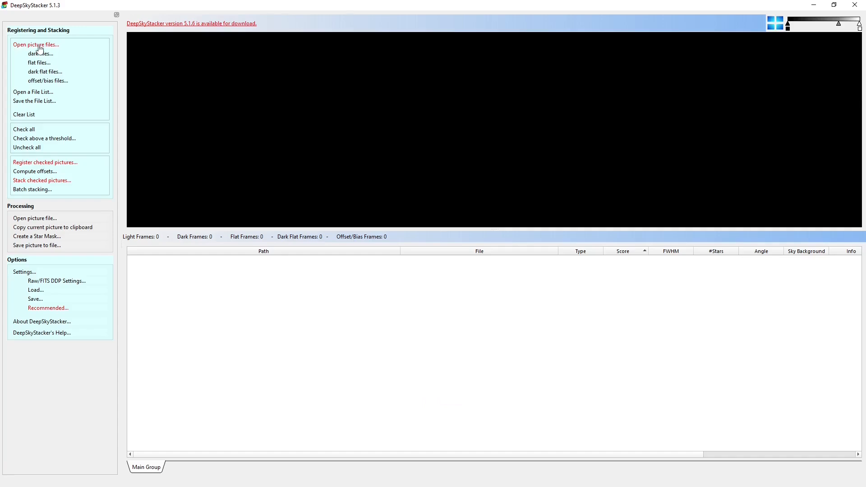
click(39, 46)
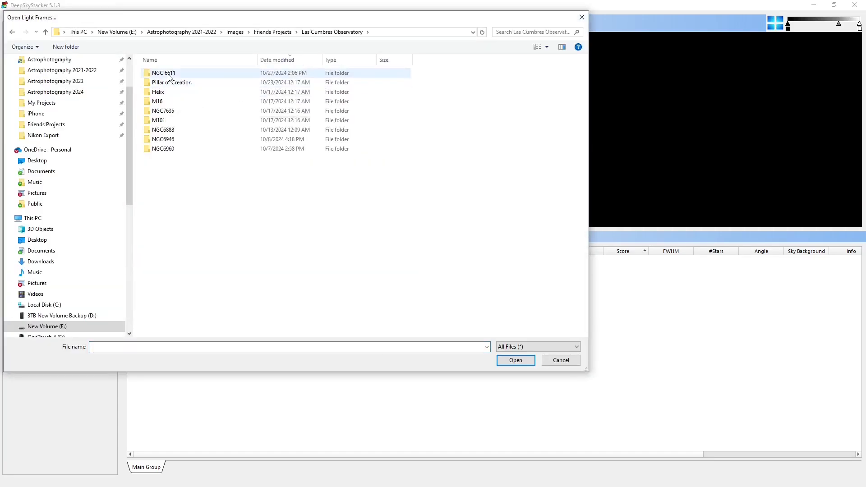
double_click(168, 76)
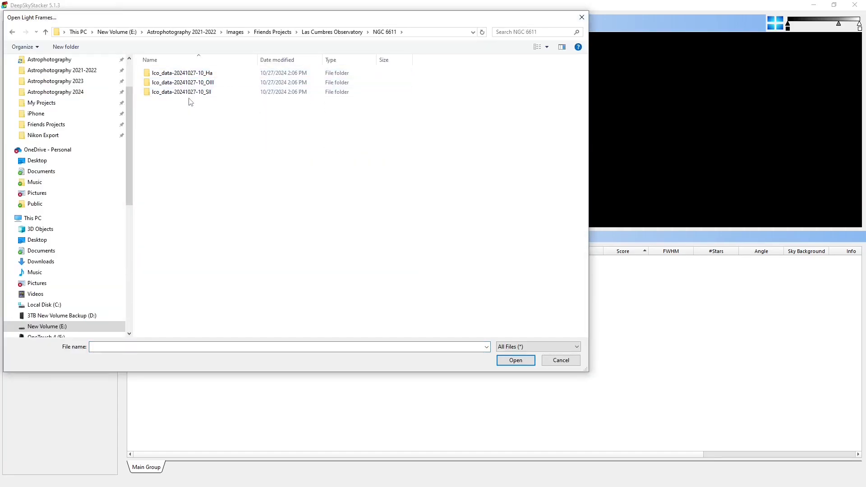
double_click(208, 75)
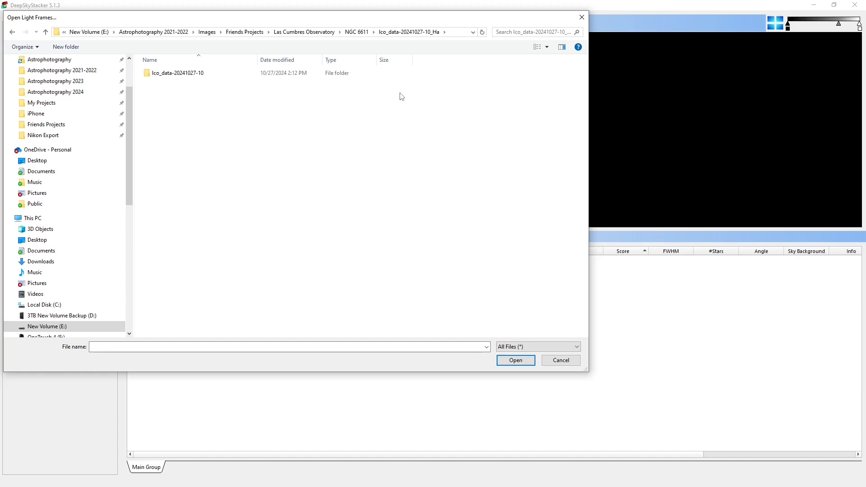
double_click(192, 74)
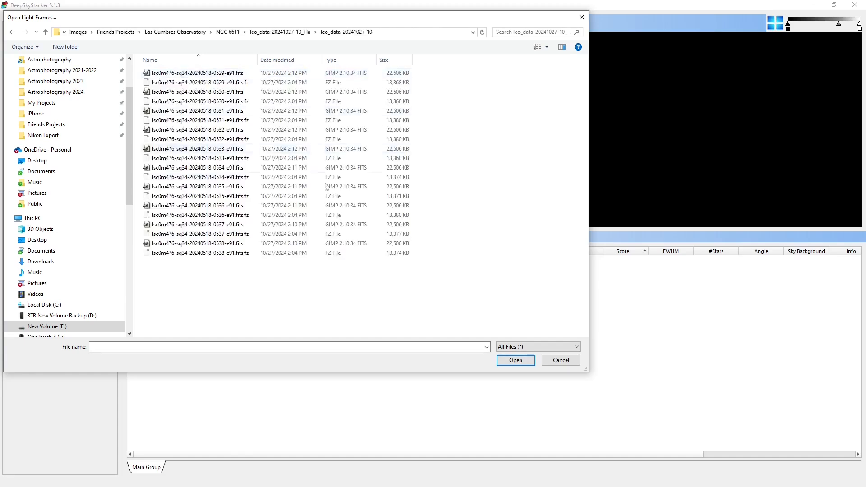
click(350, 61)
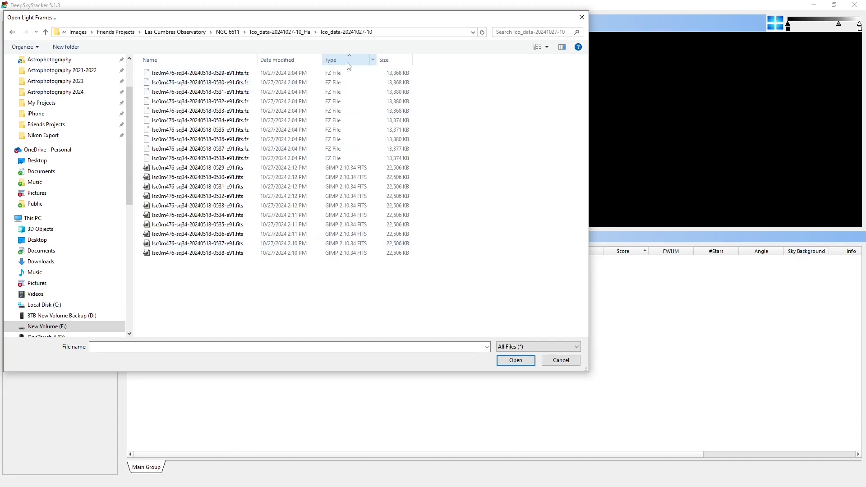
drag(435, 274, 193, 171)
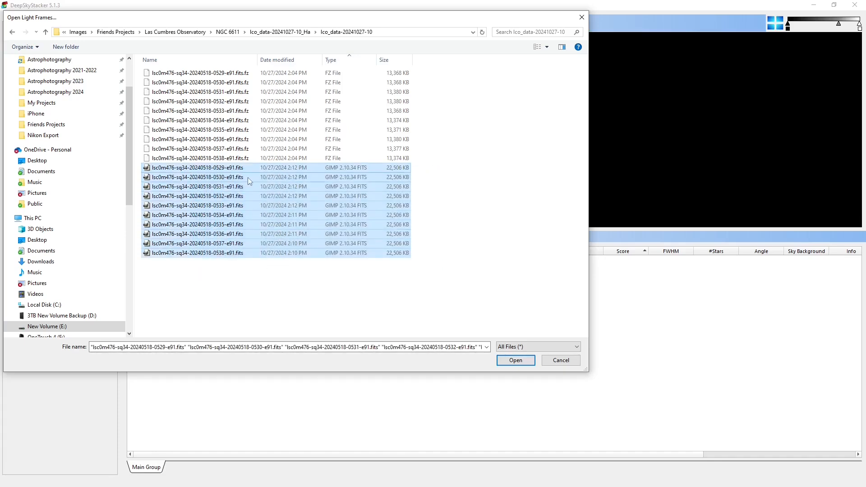
click(515, 360)
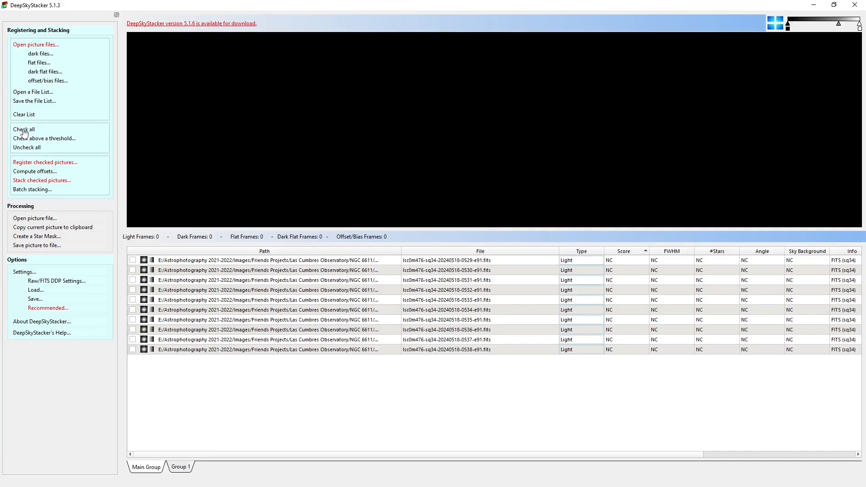
Check all H-Alpha light frames, compute the detected stars at a 17% star detection threshold and register the frames
click(24, 130)
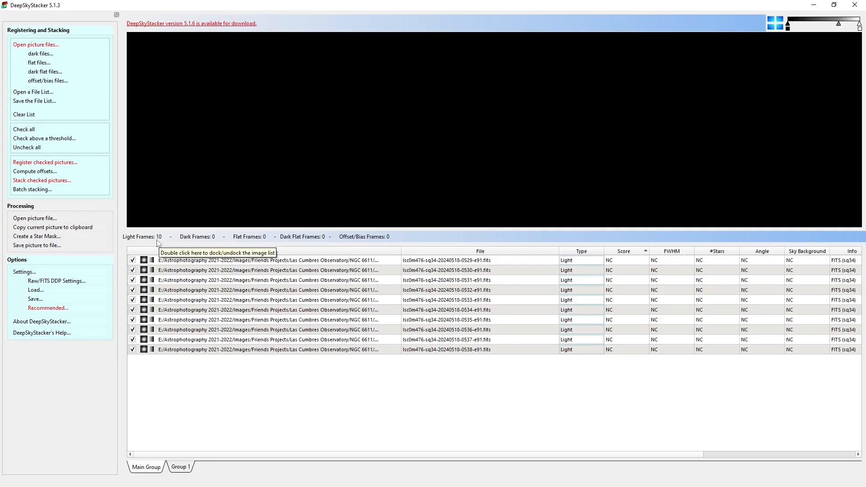
click(39, 163)
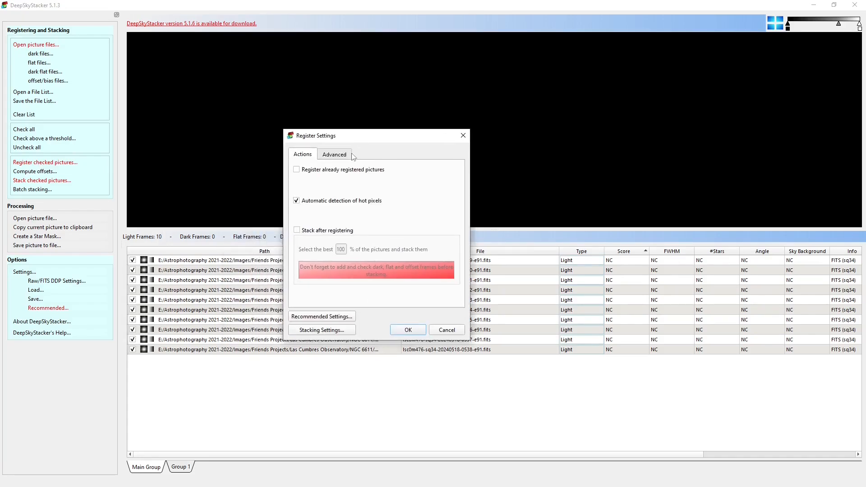
click(343, 154)
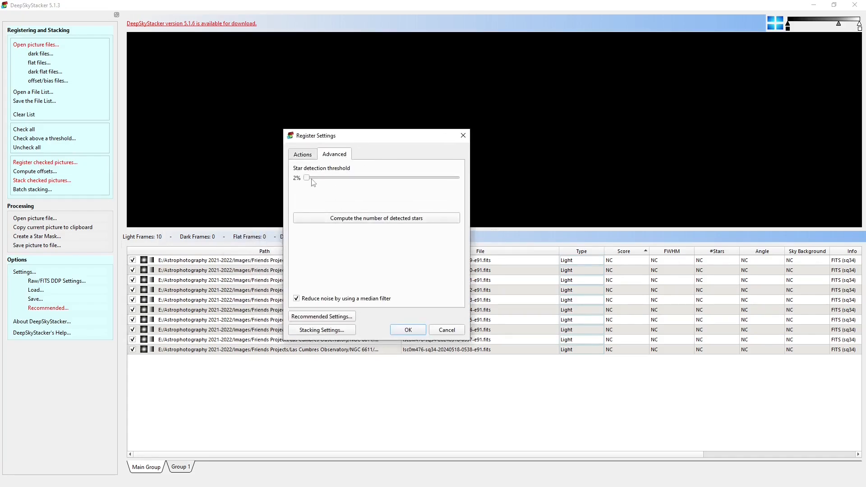
drag(307, 178, 334, 181)
click(348, 221)
click(408, 330)
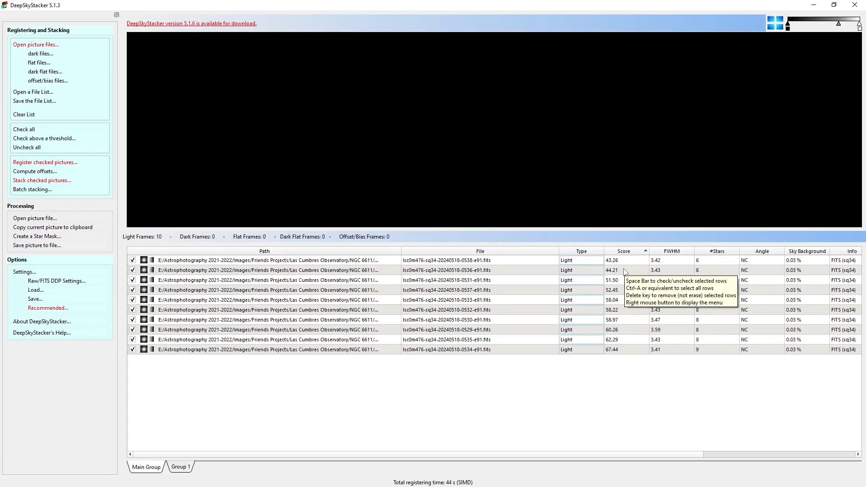
Sort the frames by star count, preview the 0534 frame in an enlarged view and stretch its display to reveal the nebula
click(718, 254)
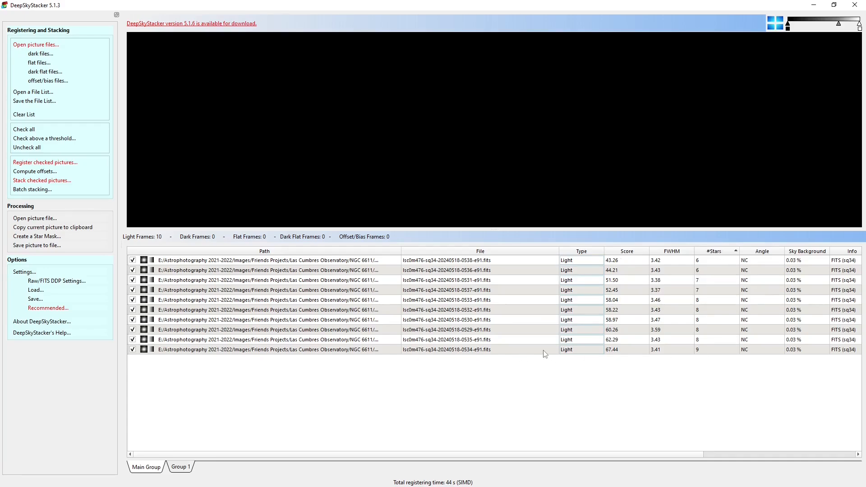
click(705, 351)
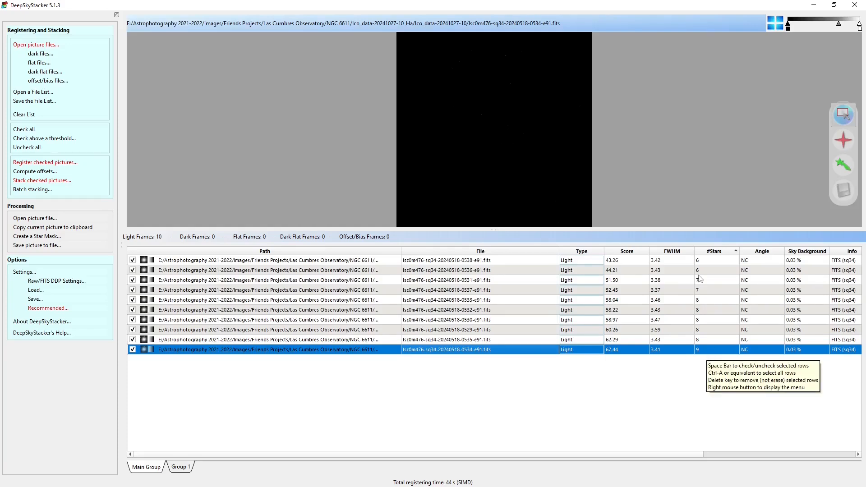
drag(654, 232, 649, 318)
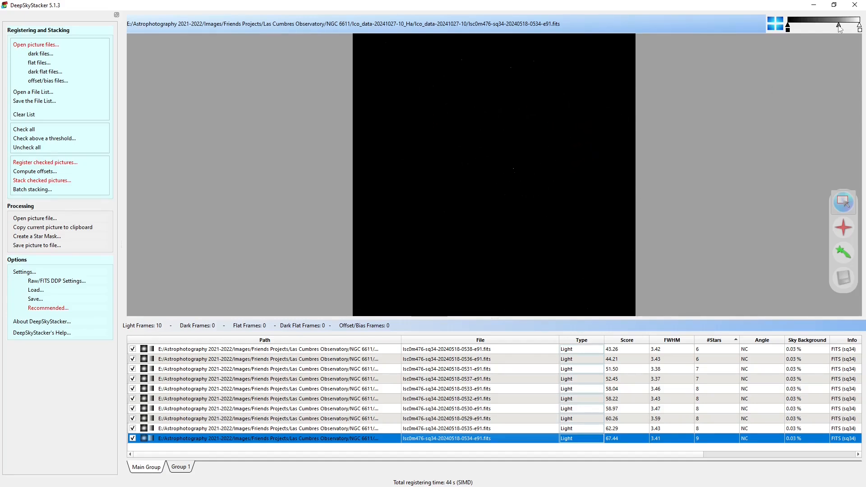
drag(838, 25, 814, 27)
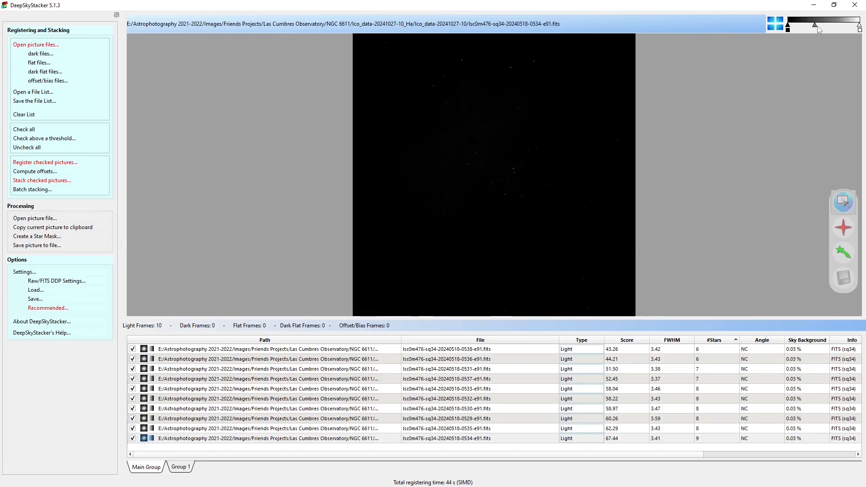
drag(859, 28, 814, 26)
mouse_move(801, 27)
mouse_down()
mouse_move(813, 28)
mouse_move(795, 28)
mouse_up()
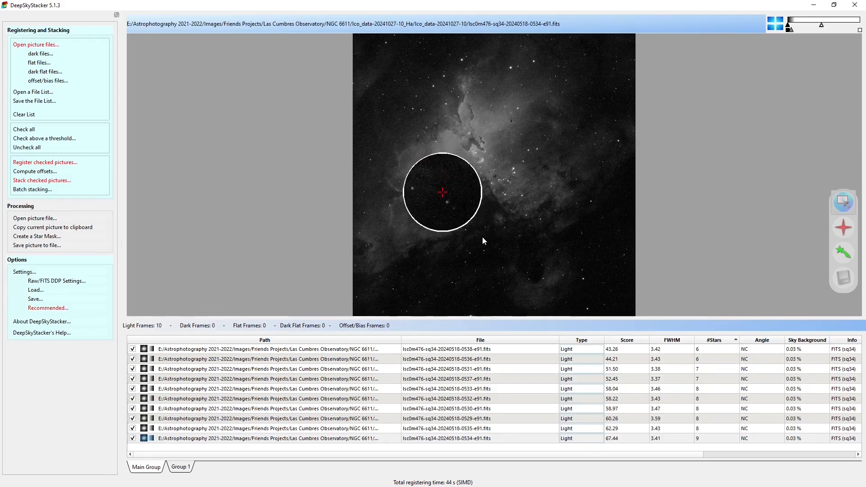
Compare the highest-scoring 0534 frame with the lowest-scoring 0538 frame and enlarge the preview area further
click(629, 440)
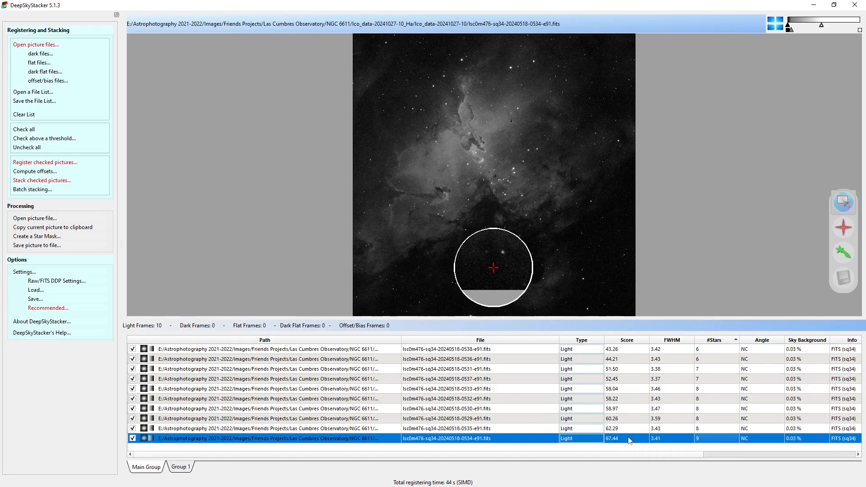
click(632, 349)
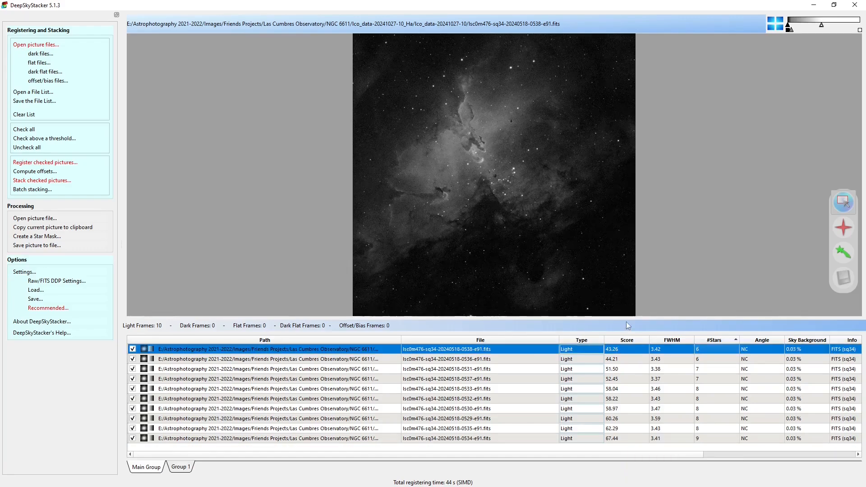
drag(623, 319, 627, 414)
drag(732, 402, 732, 382)
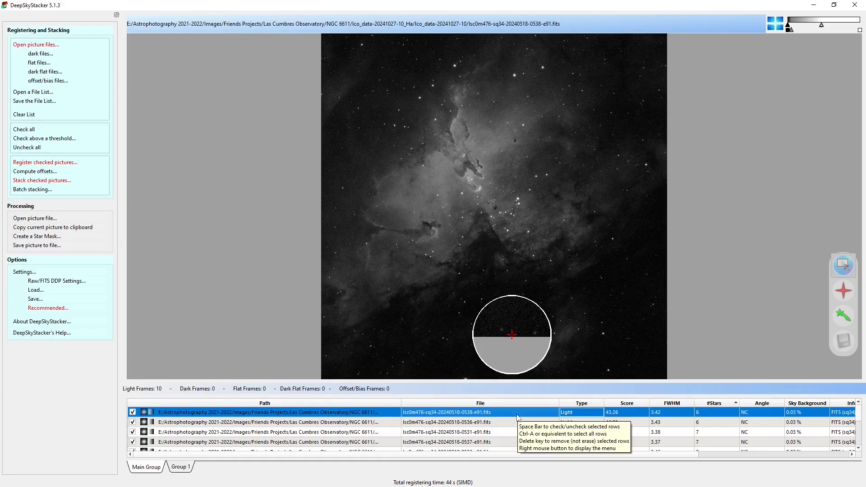
Step back and forth through the H-Alpha frames in the list to compare their image quality in the preview
key(Down)
key(Down)
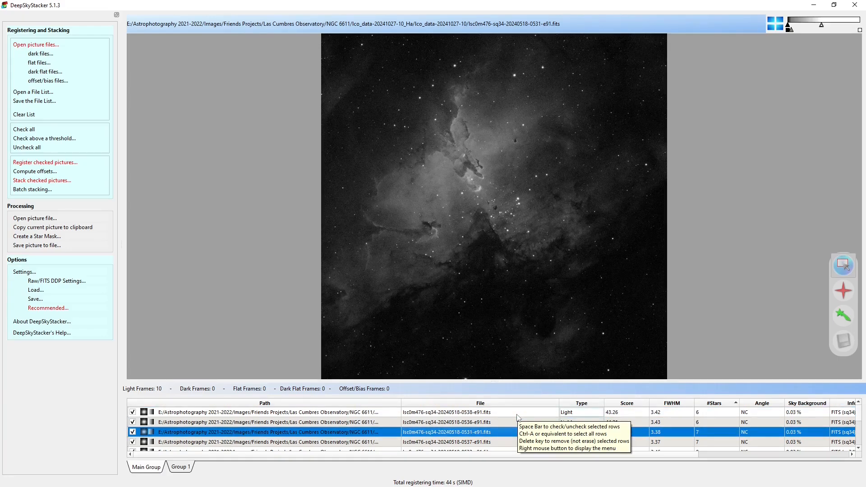
key(Down)
key(Down)
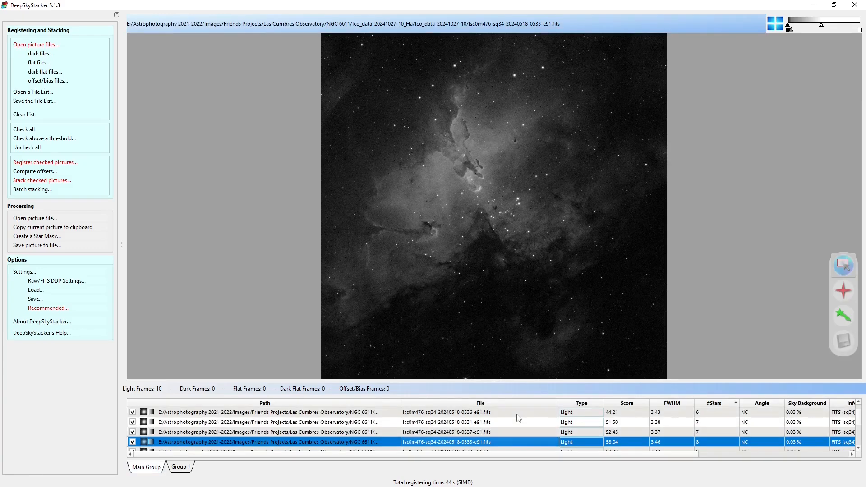
key(Down)
key(Down)
key(Down)
key(Down)
key(Home)
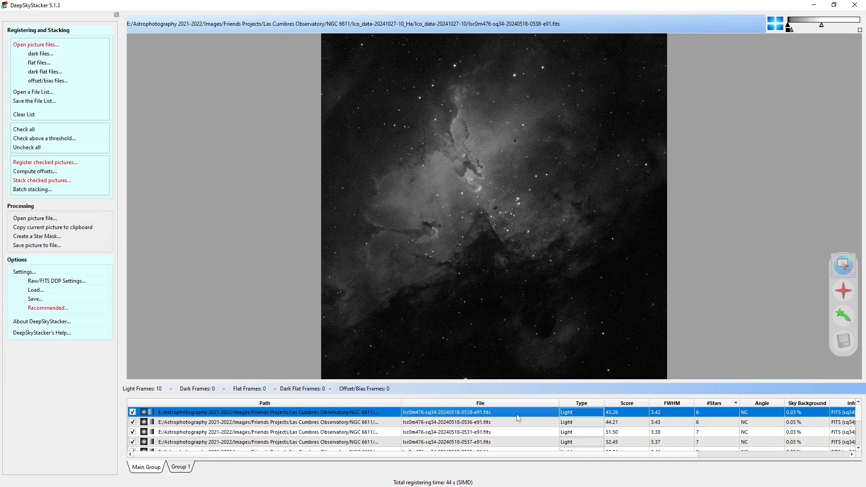
key(Down)
key(Down)
key(Down)
key(Down)
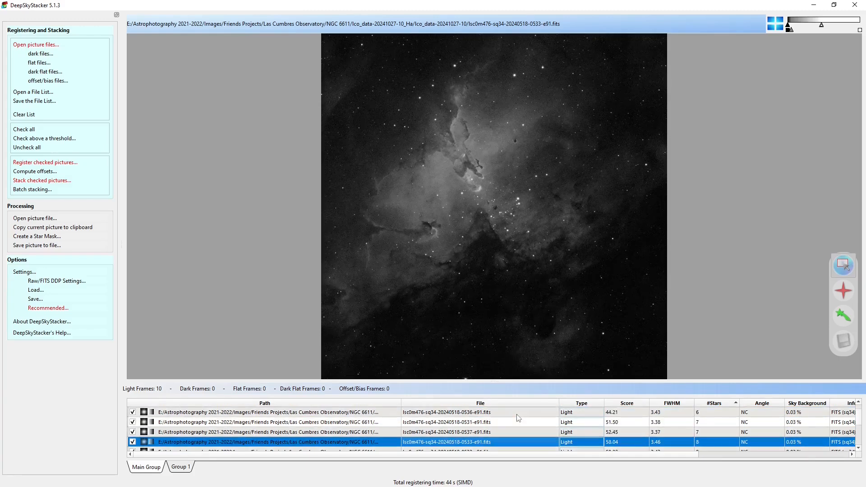
key(Down)
key(Down)
key(Down)
key(Down)
key(Up)
key(Up)
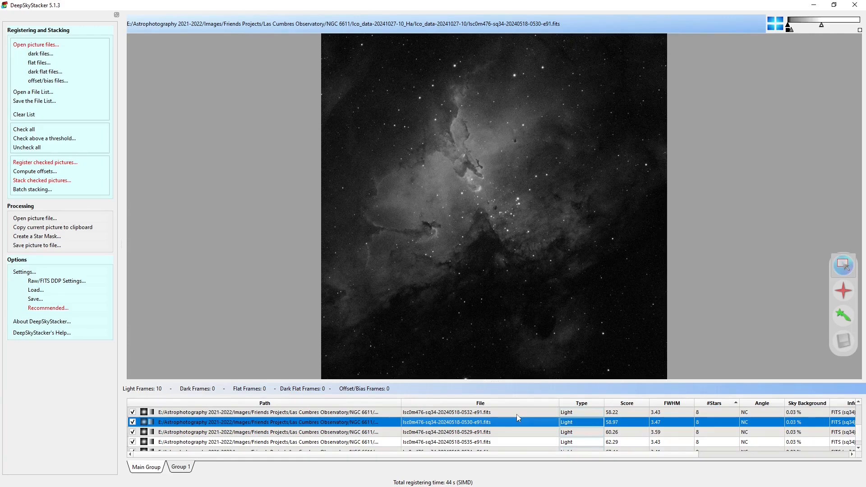
key(Up)
key(Up)
key(Up)
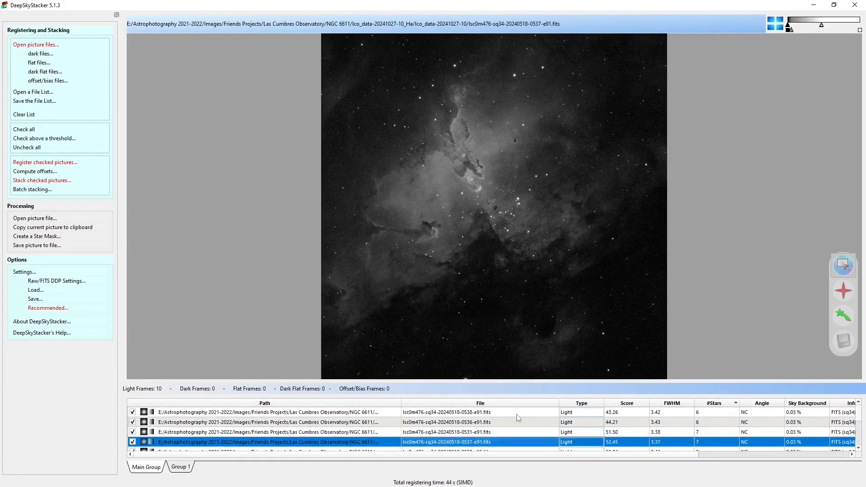
key(Down)
key(Down)
key(Down)
key(Down)
key(Down)
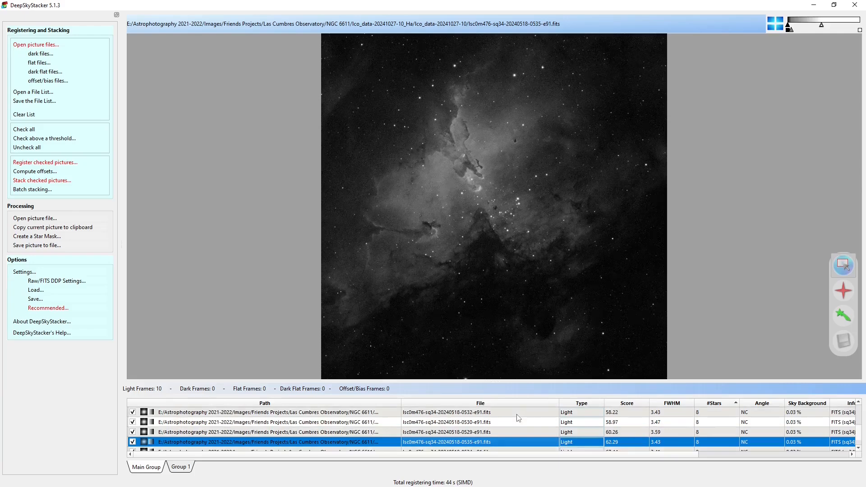
key(Up)
key(Up)
key(Up)
key(Up)
key(Up)
key(Up)
key(Up)
key(Up)
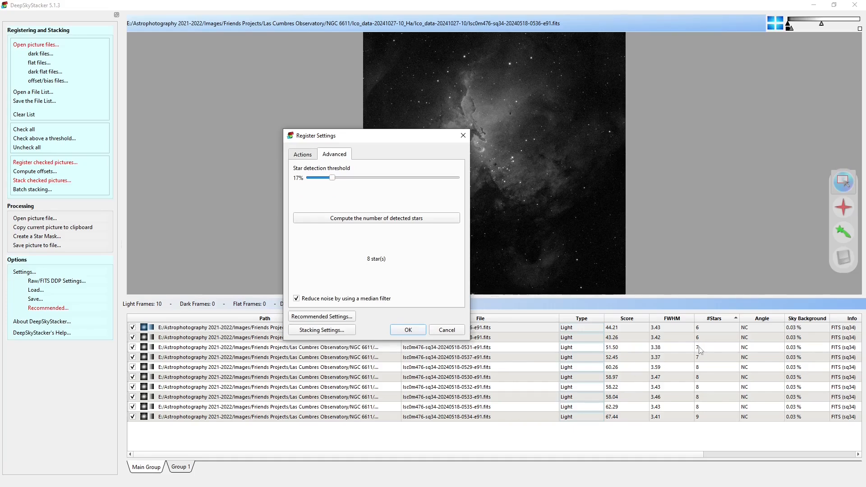
Lower the star detection threshold to near its minimum, recompute the detected stars and re-register the H-Alpha frames
click(700, 369)
drag(332, 178, 309, 178)
click(374, 219)
click(408, 331)
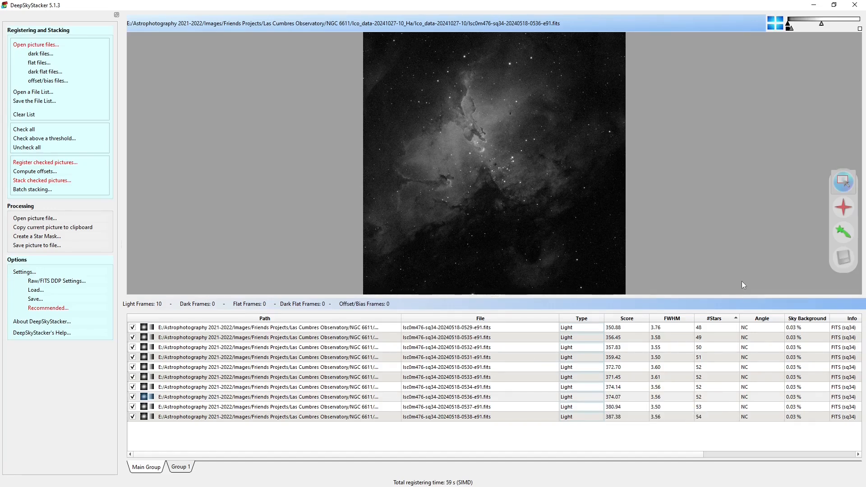
click(45, 180)
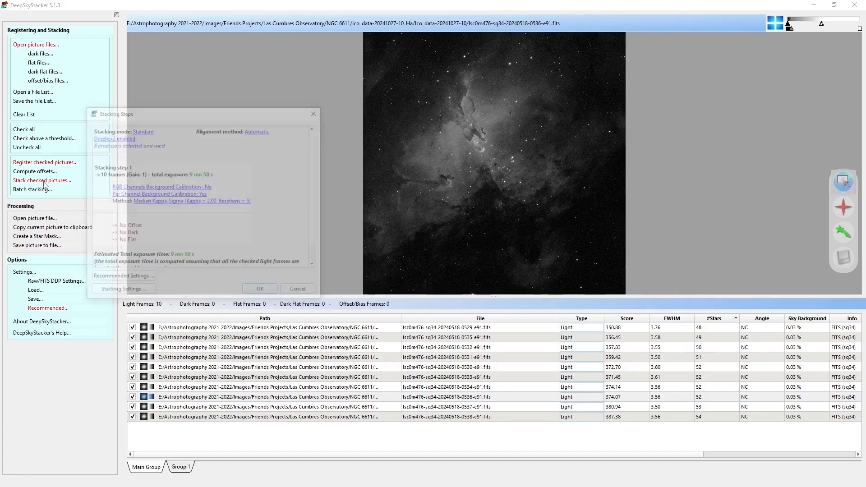
click(261, 291)
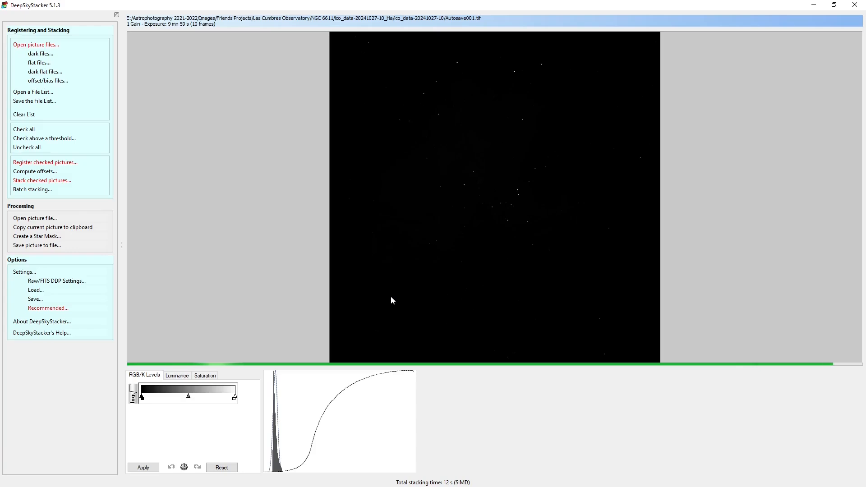
click(38, 248)
click(438, 40)
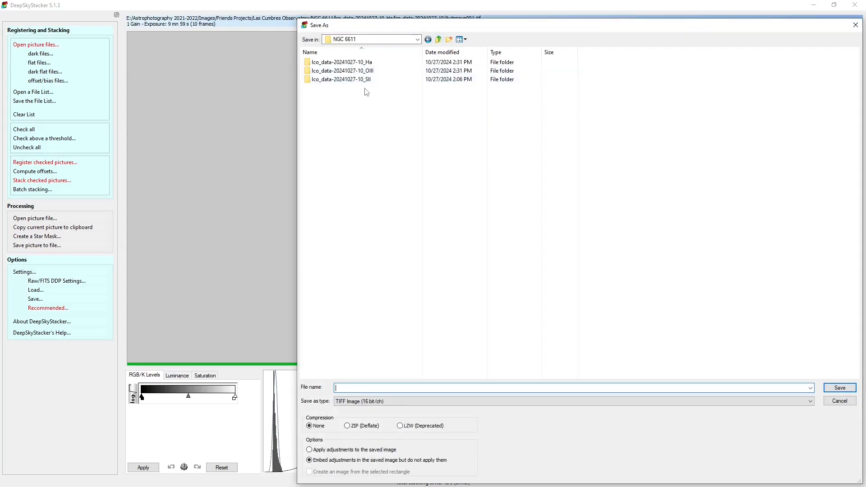
double_click(367, 64)
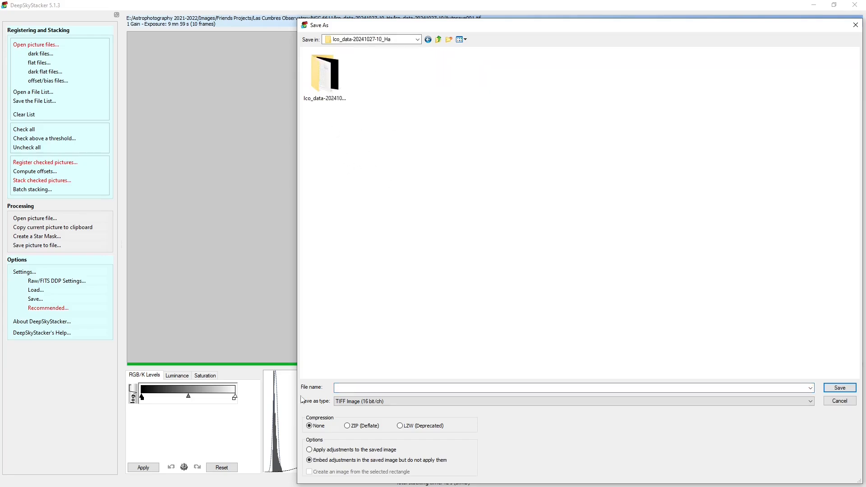
text(LCO)
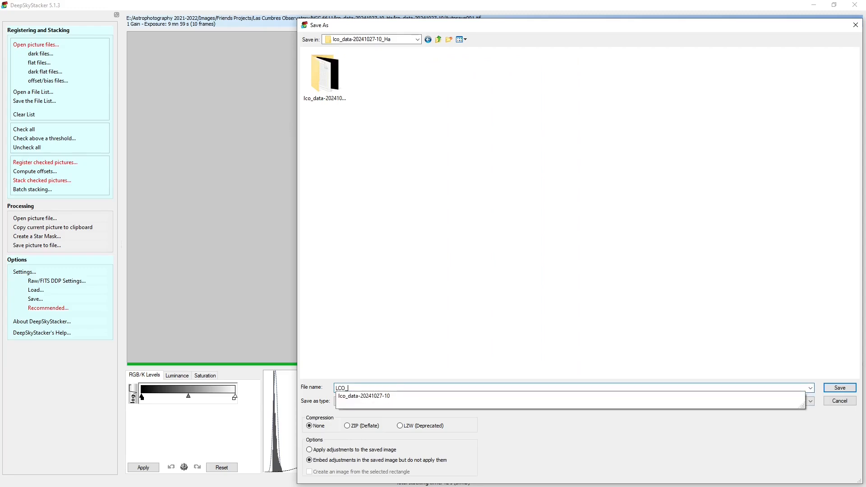
text(_NGC6611_Ha)
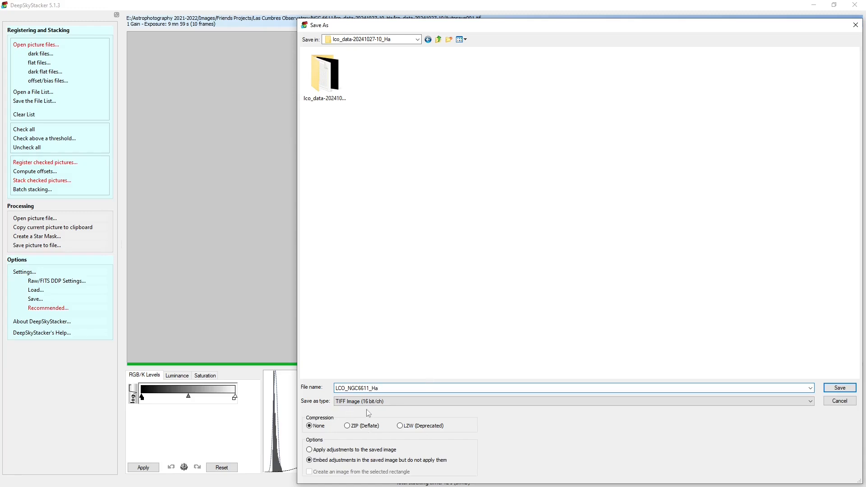
click(836, 391)
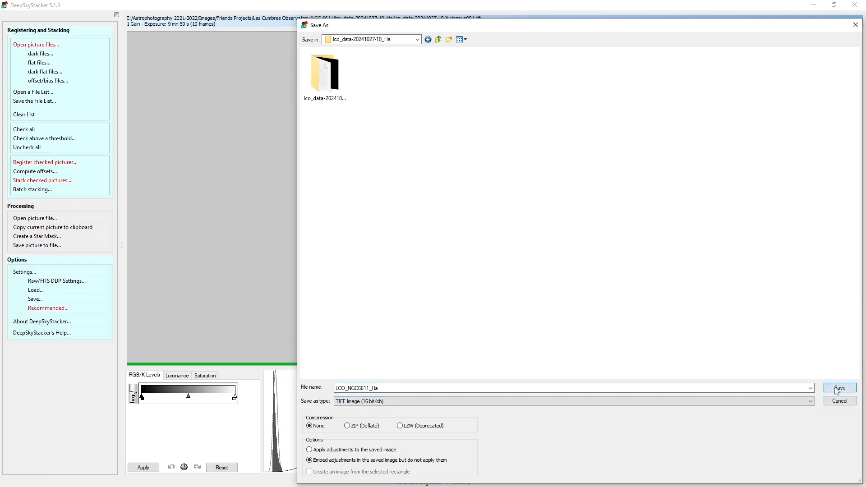
Clear the frame list without saving changes and load the ten uncompressed OIII FITS files, 0539 to 0548, as light frames
click(25, 116)
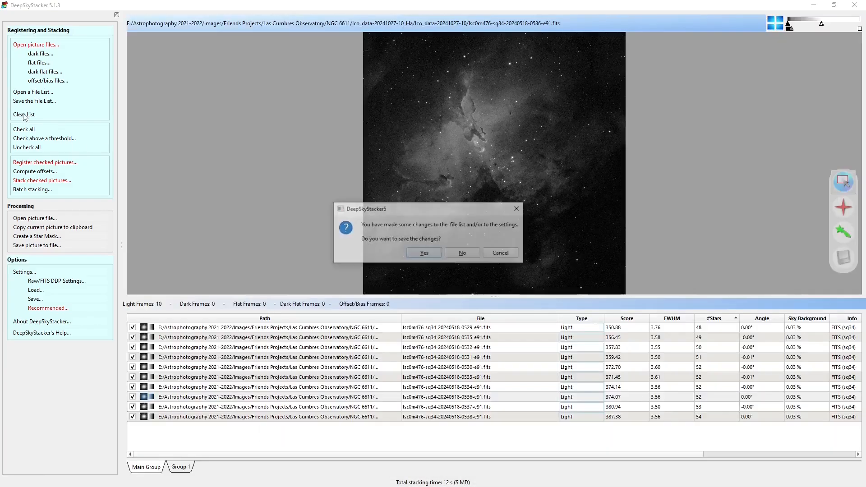
click(467, 256)
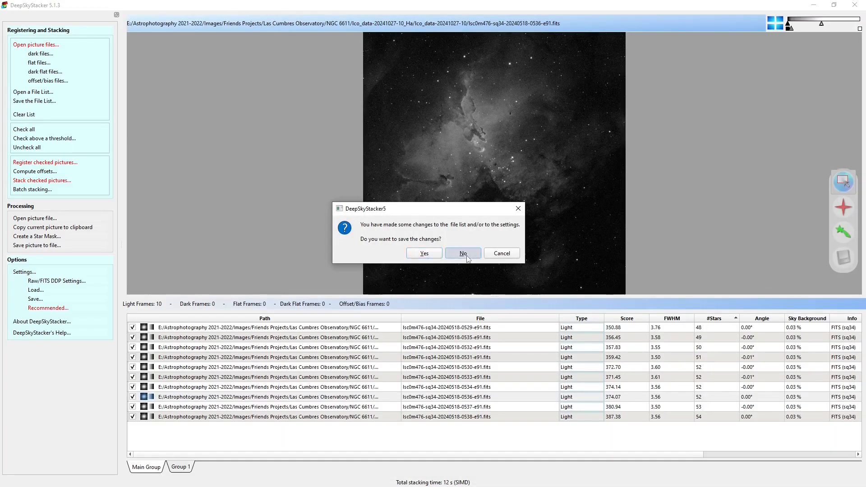
click(42, 45)
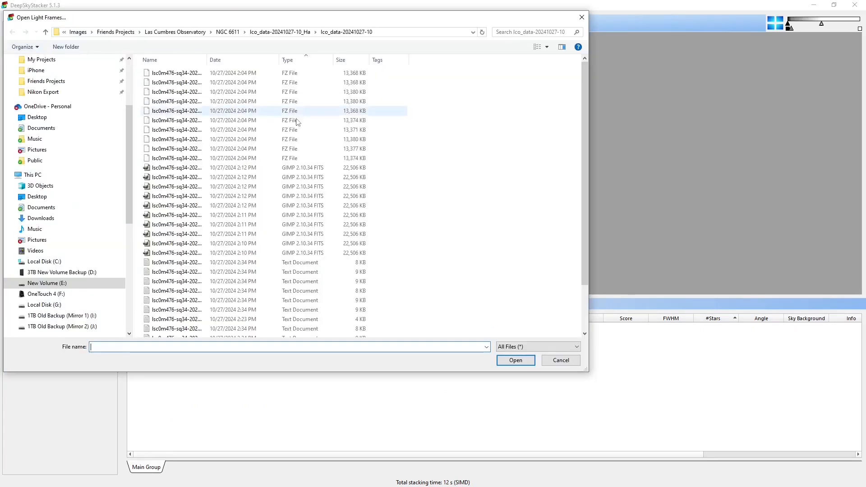
click(231, 32)
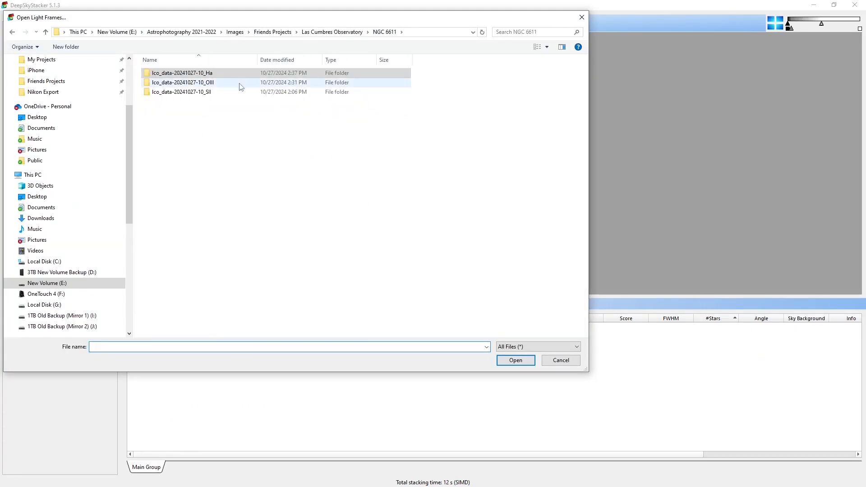
double_click(212, 86)
double_click(186, 87)
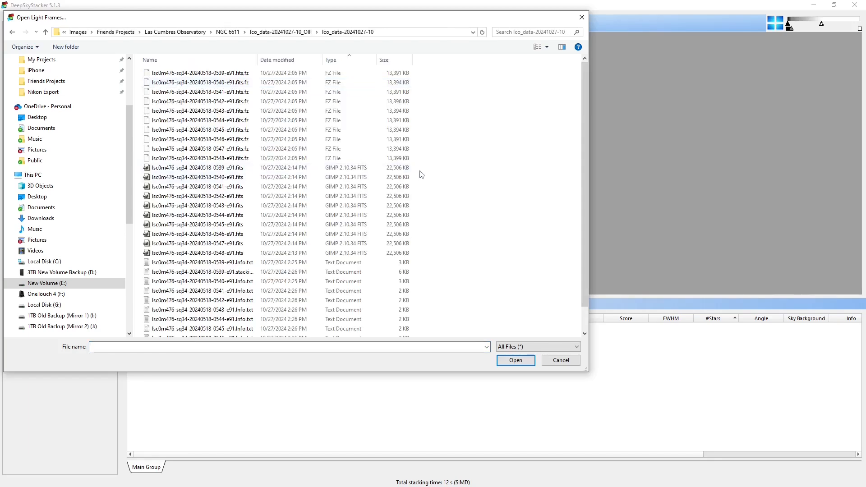
drag(432, 171, 228, 255)
click(525, 360)
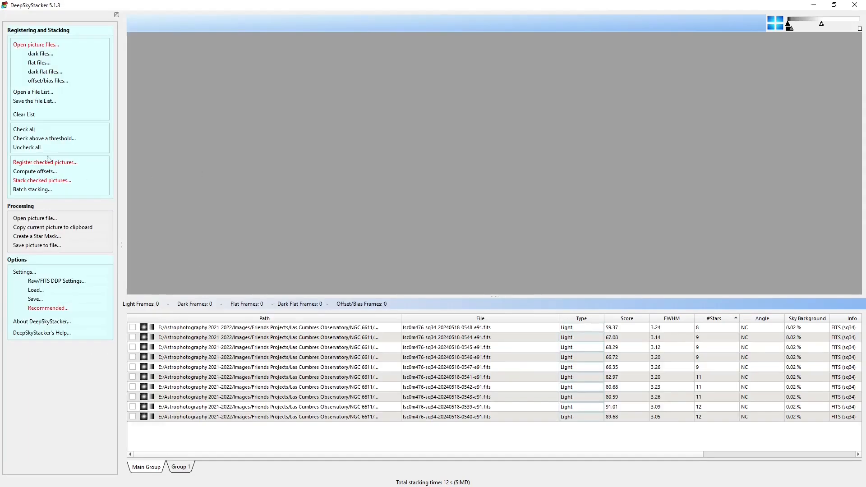
Check all OIII light frames and register them, including the already registered pictures, with automatic hot pixel detection
click(22, 130)
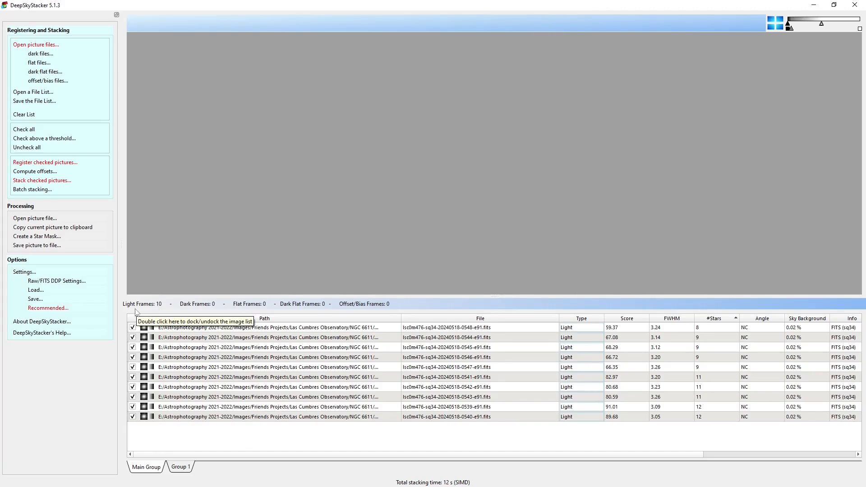
click(64, 163)
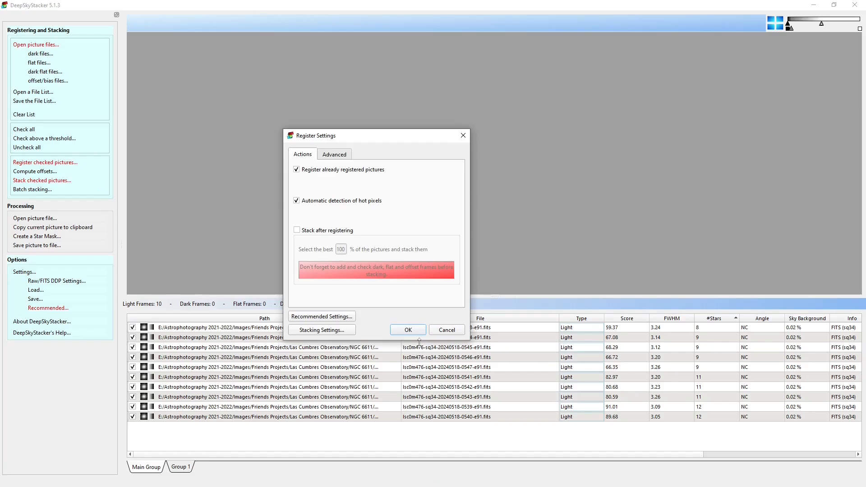
click(406, 332)
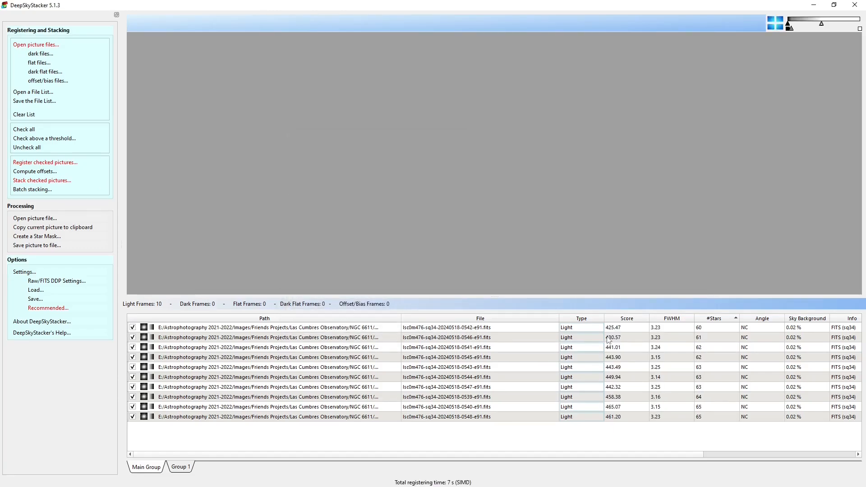
click(49, 182)
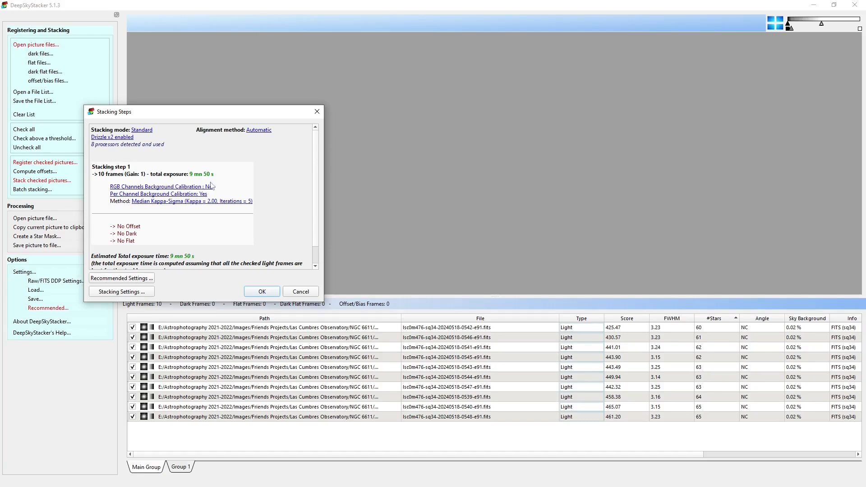
click(260, 291)
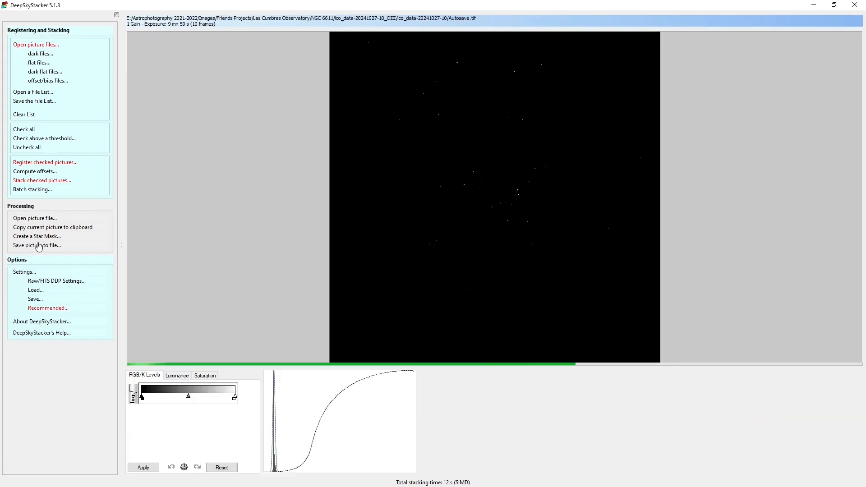
click(36, 245)
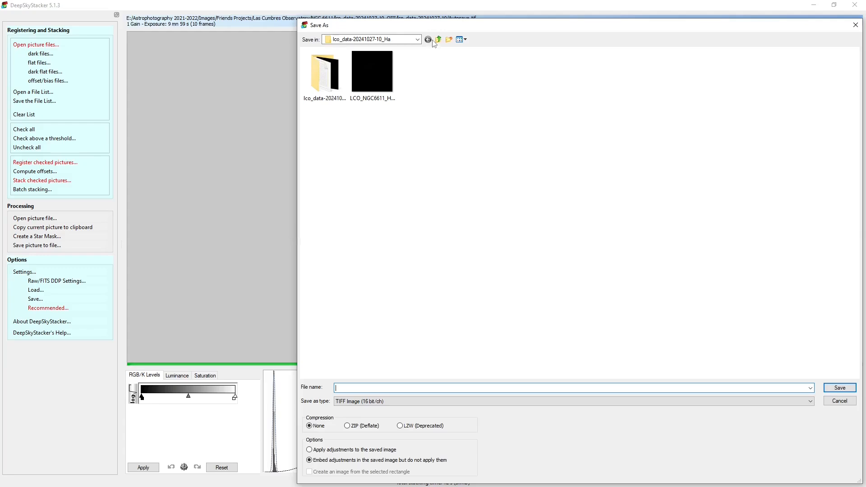
click(439, 40)
double_click(380, 72)
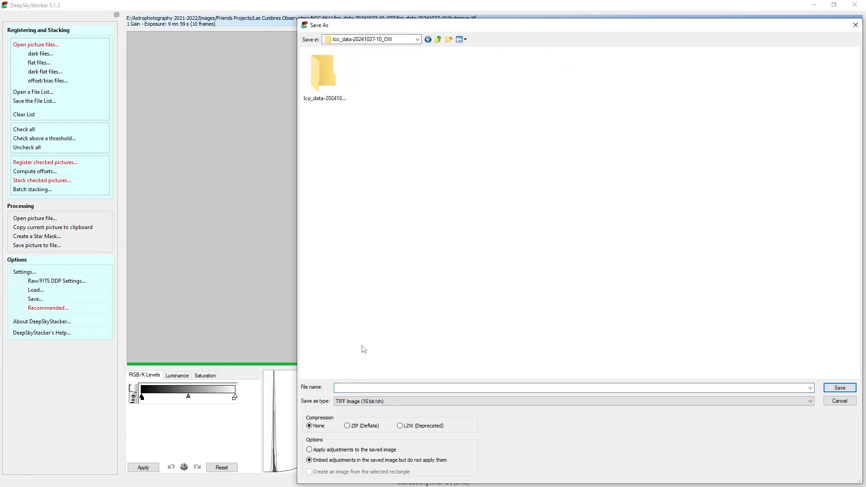
text(LCO_)
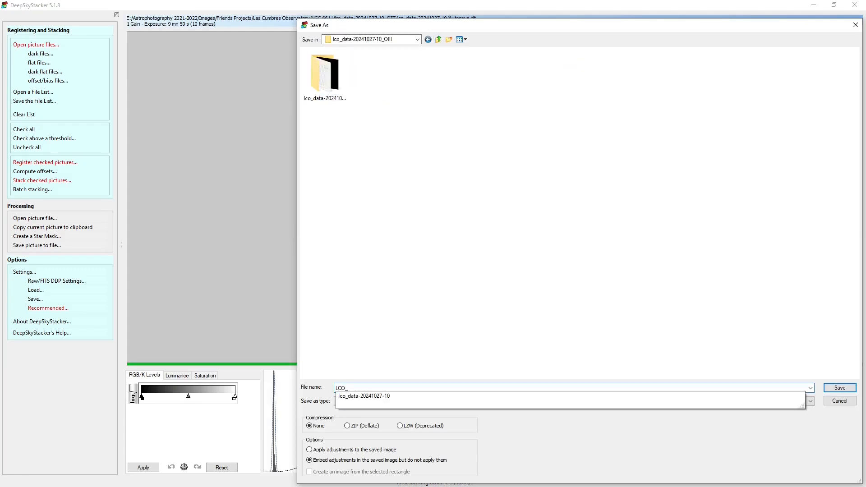
text(NGC661)
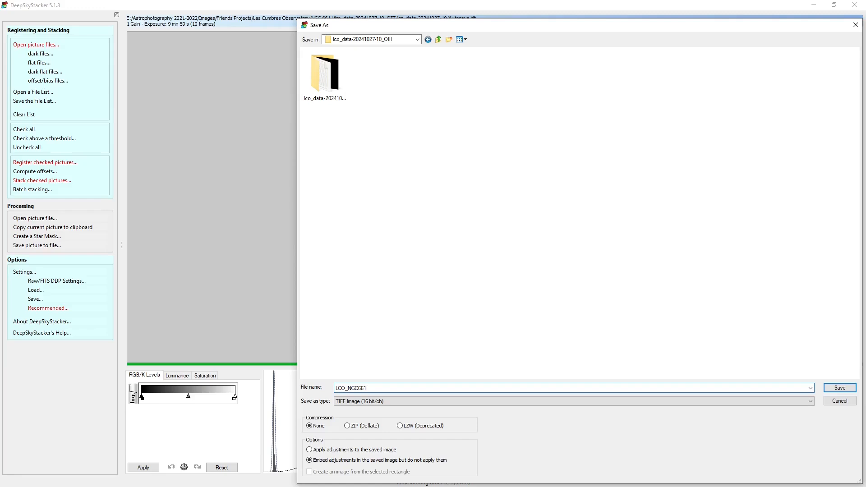
text(OIII)
click(841, 388)
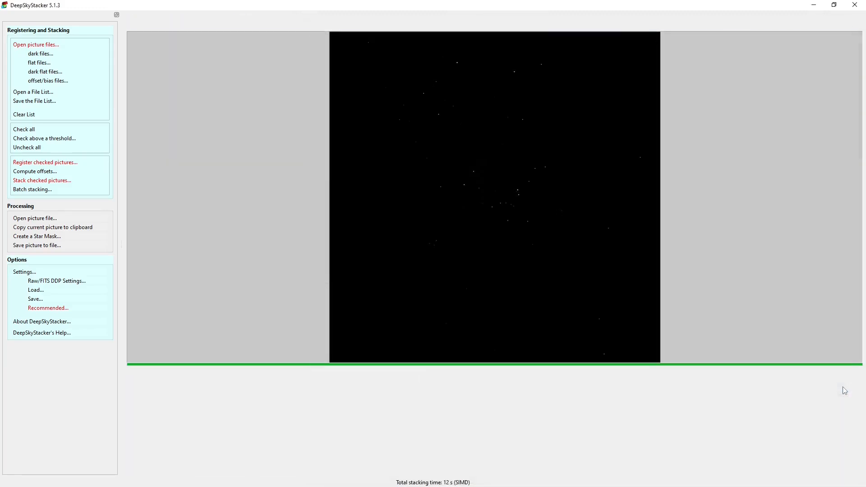
Clear the frame list without saving changes and load the ten uncompressed SII FITS files, 0549 to 0558, as light frames
click(26, 115)
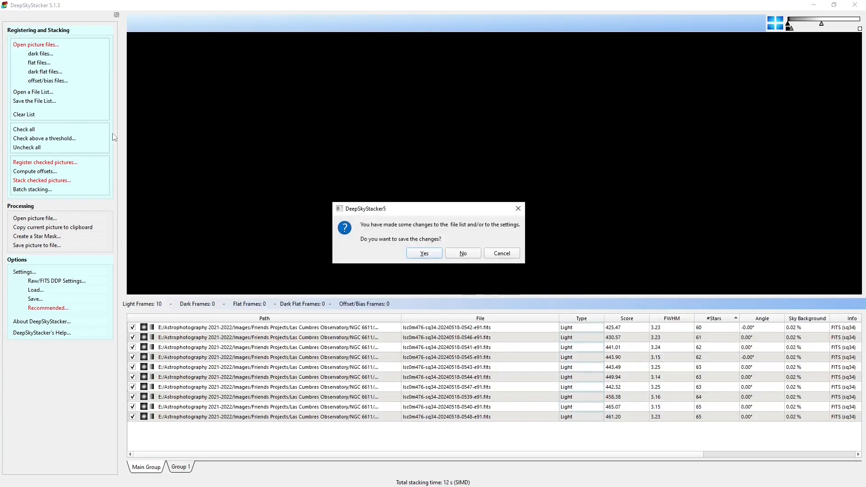
click(463, 256)
click(41, 45)
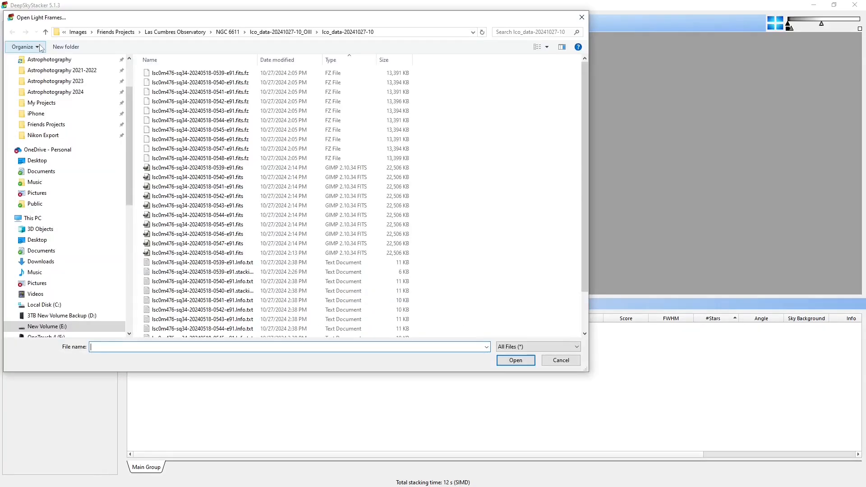
click(254, 32)
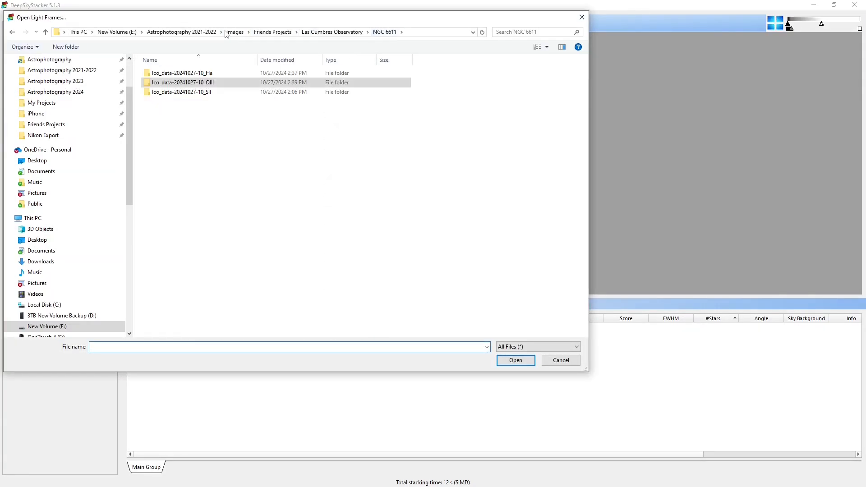
double_click(200, 92)
double_click(193, 74)
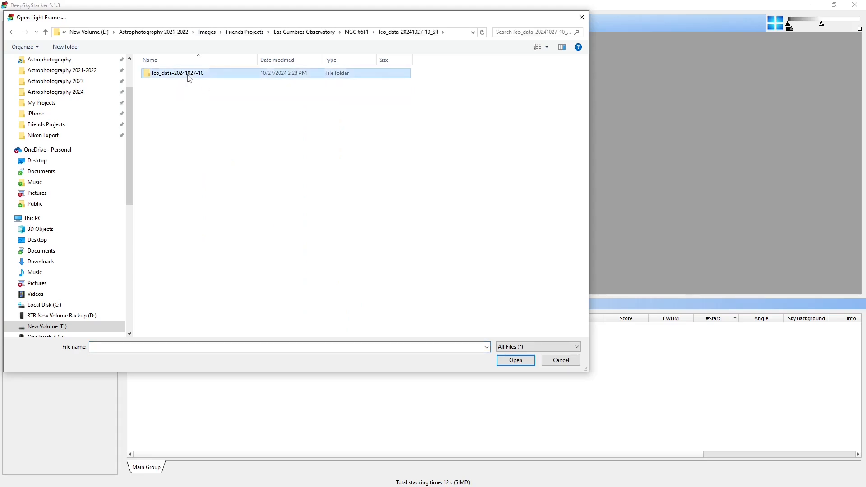
drag(392, 171, 221, 260)
click(510, 364)
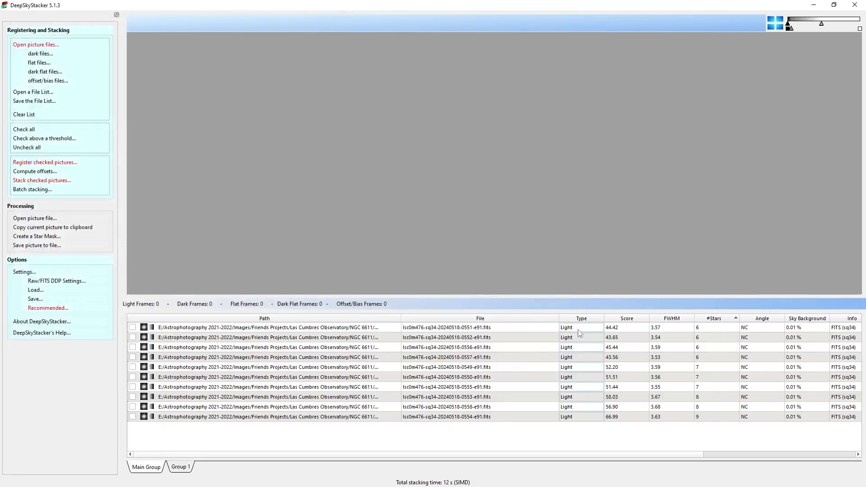
Check all SII light frames and register them
click(58, 163)
click(408, 274)
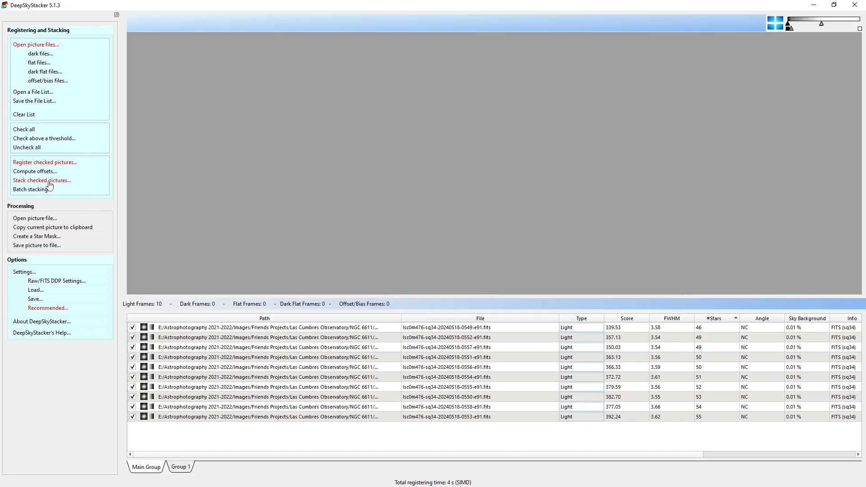
Preview the registered SII light frames one after another, from frame 0549 to frame 0553 at the end of the list
click(447, 331)
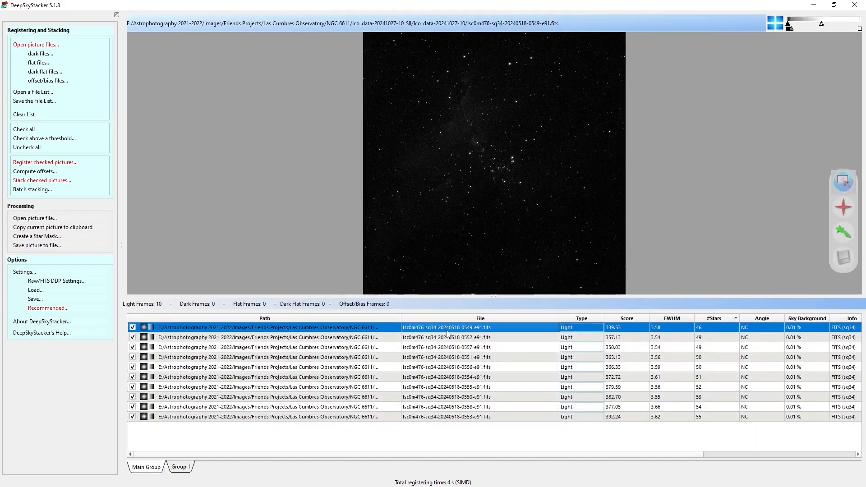
key(Down)
key(Down)
key(Down)
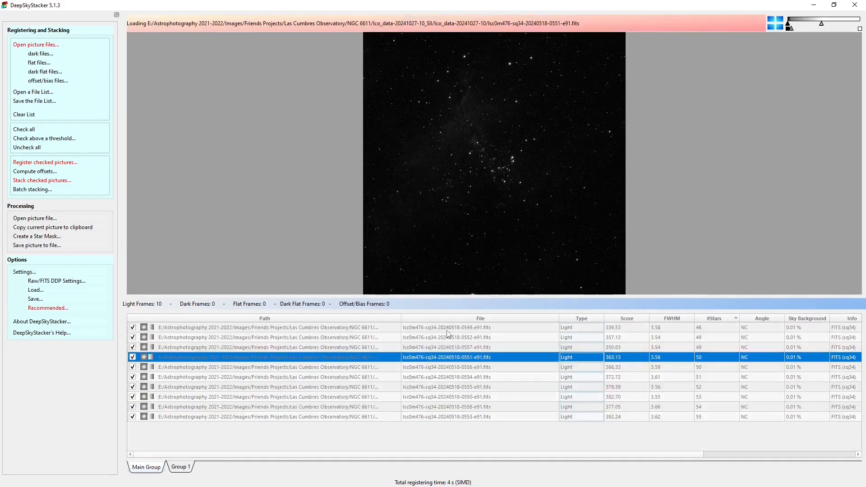
key(Down)
key(Down)
key(Down)
key(Down)
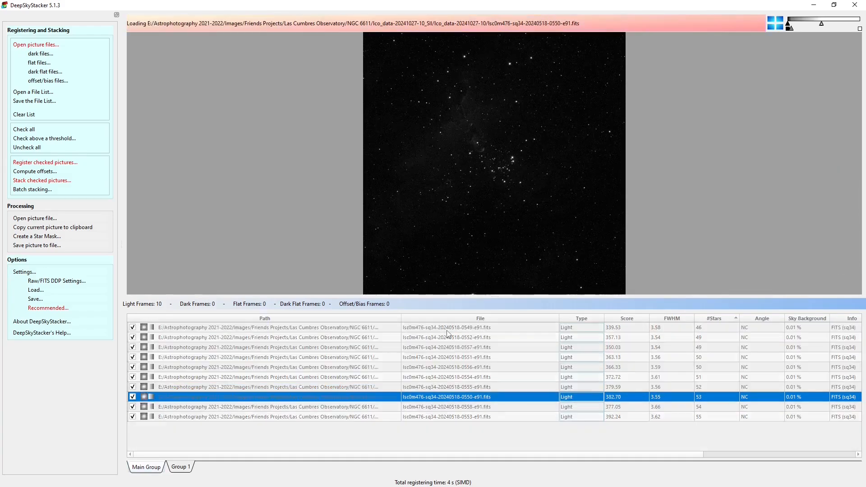
key(Down)
key(Down)
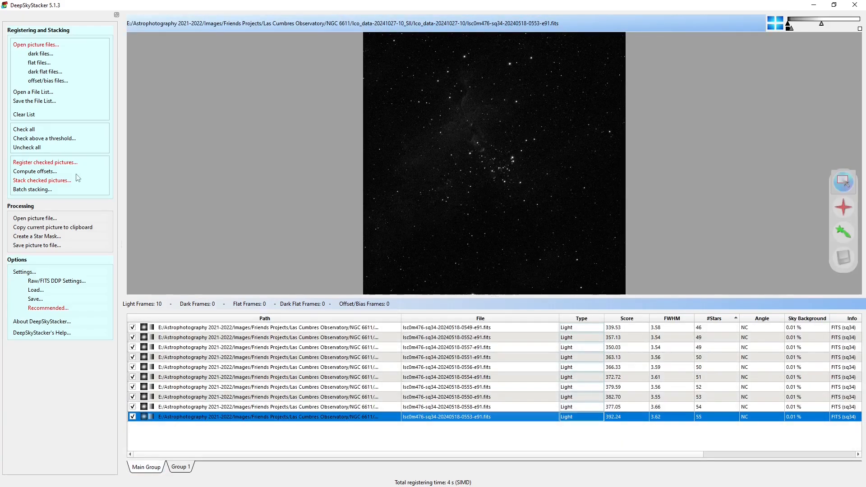
click(51, 181)
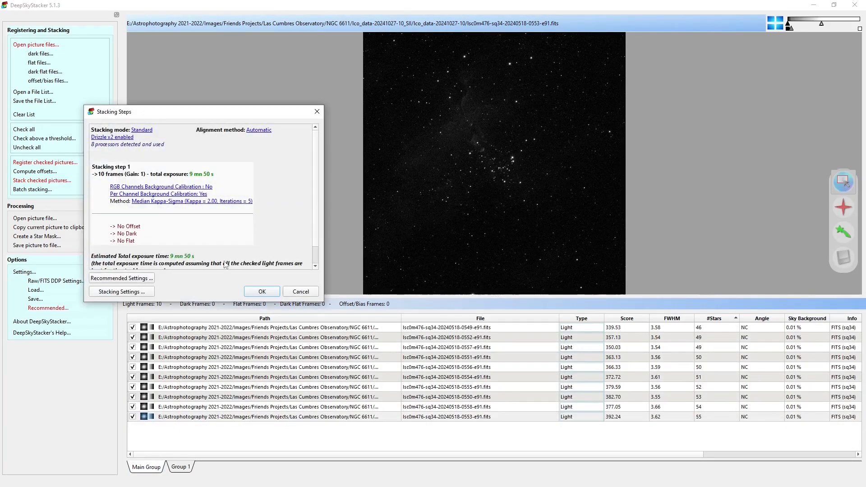
click(262, 291)
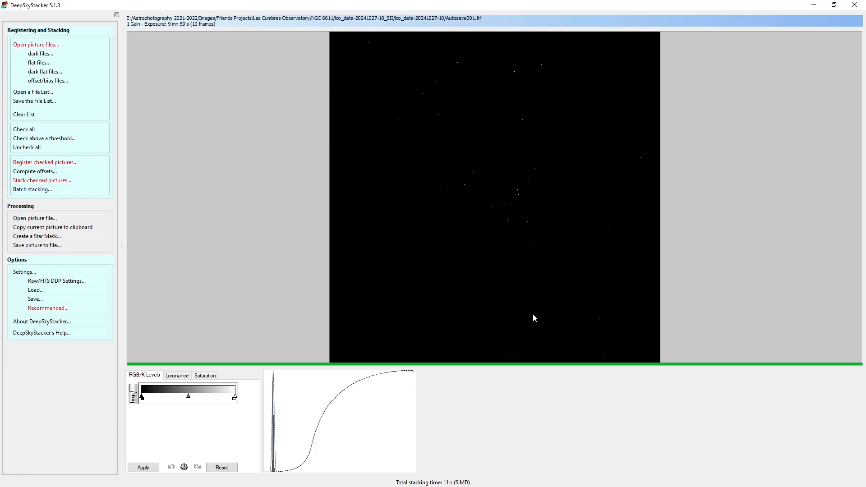
click(26, 247)
click(438, 39)
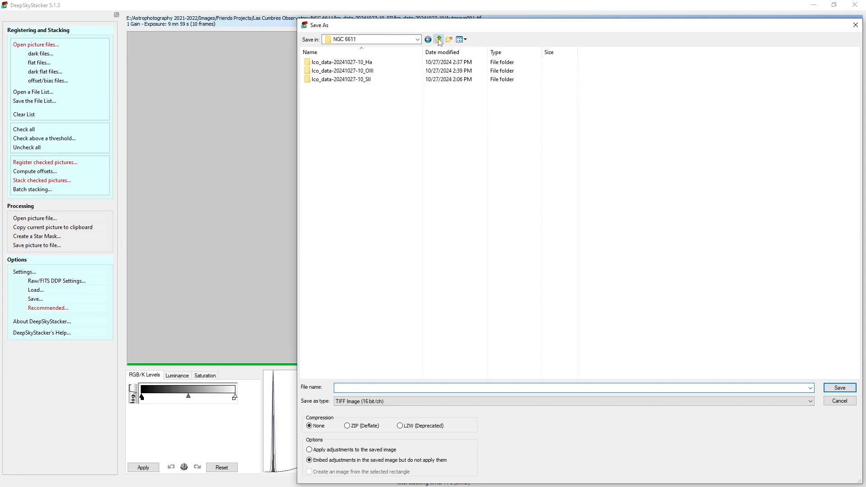
double_click(363, 80)
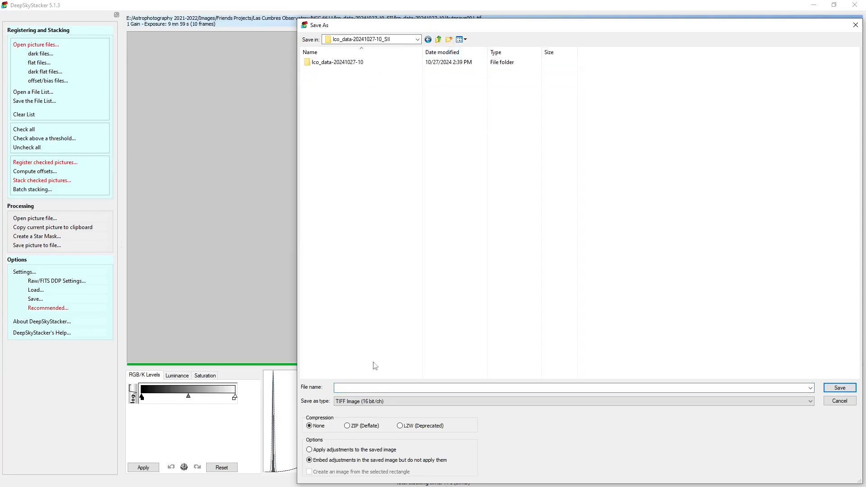
text(LCO)
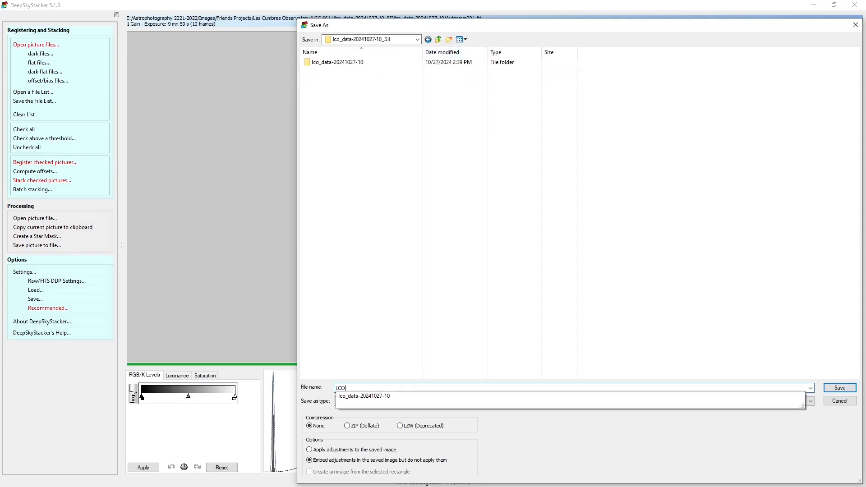
text(_NGC6611)
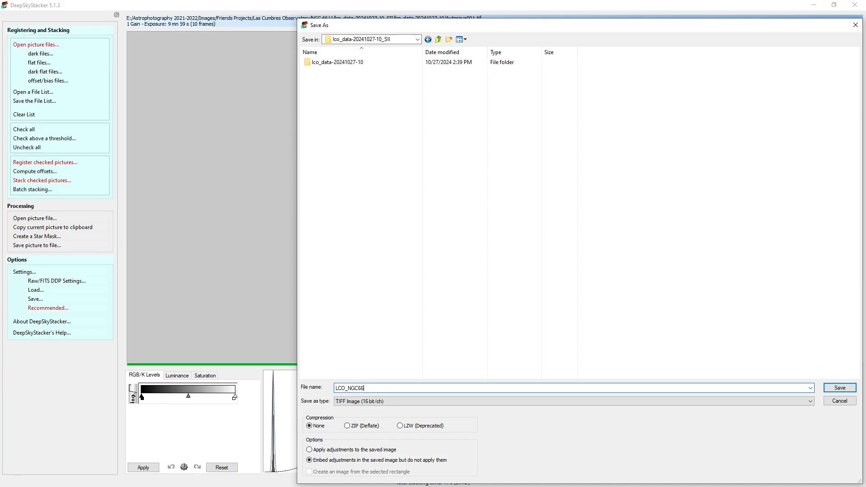
text(_SII)
click(840, 388)
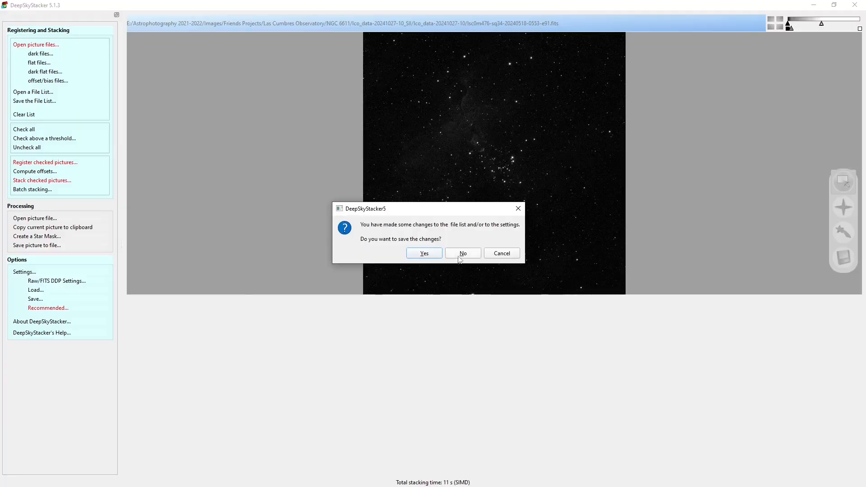
Discard the frame list changes, switch to Siril and open the stacked H-Alpha image LCO_NGC6611_Ha.TIF in place of the loaded image
click(462, 254)
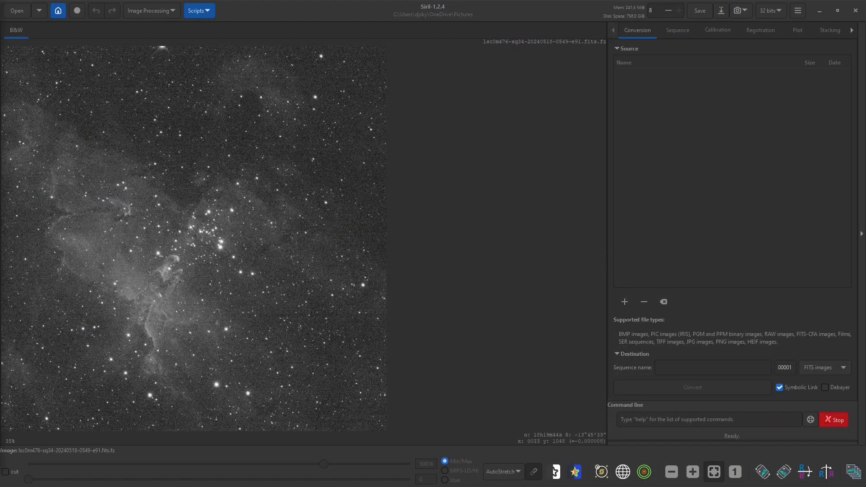
drag(0, 75, 548, 69)
double_click(391, 158)
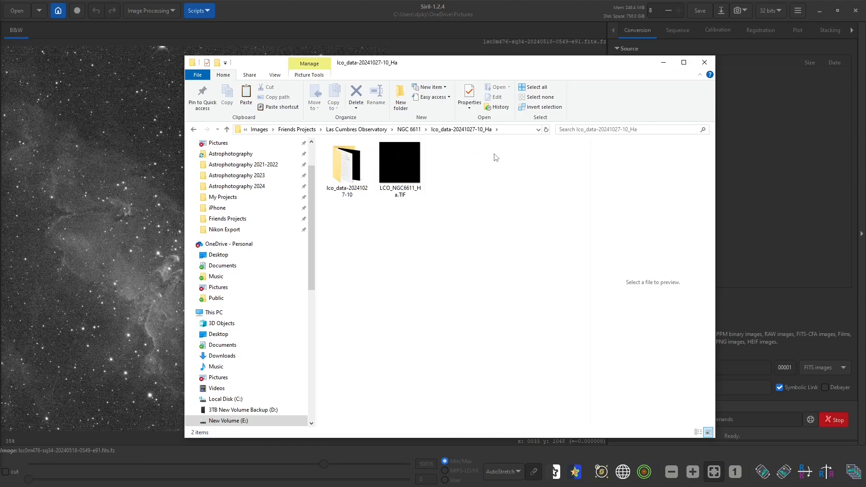
click(404, 177)
drag(397, 170, 129, 215)
click(469, 267)
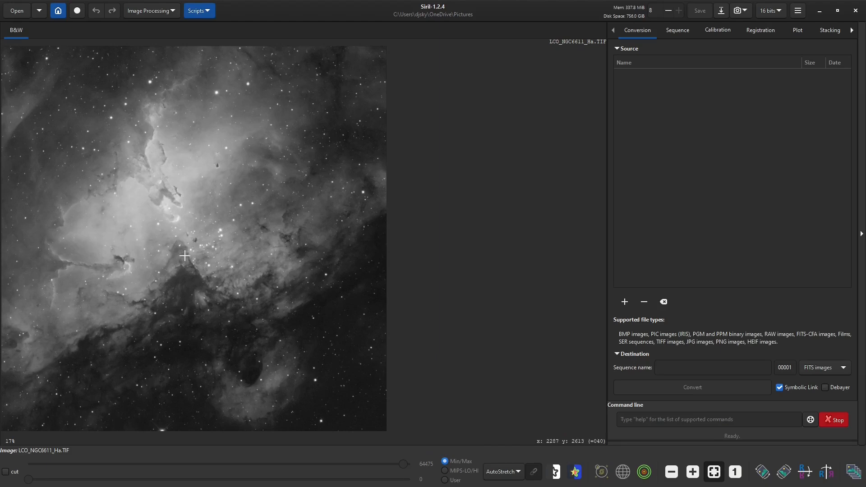
scroll(149, 194, up, 4)
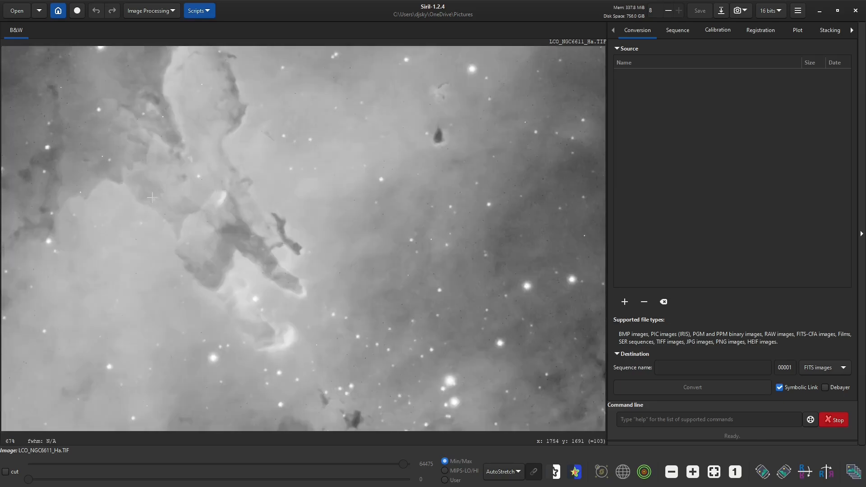
scroll(152, 197, down, 1)
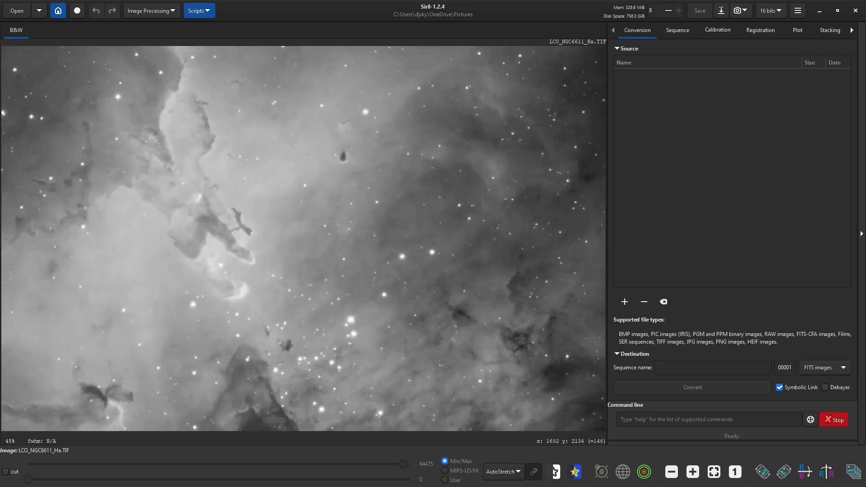
drag(109, 326, 153, 294)
click(166, 324)
drag(166, 323, 297, 255)
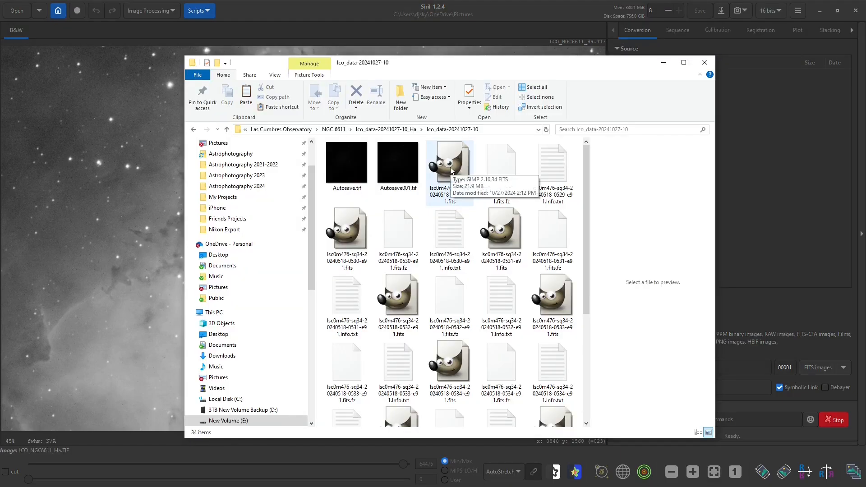
drag(449, 169, 115, 183)
click(461, 269)
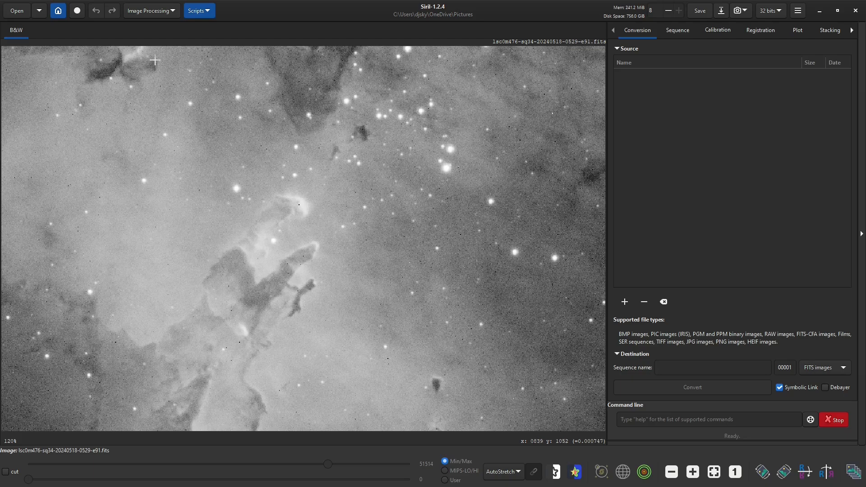
key(alt+Tab)
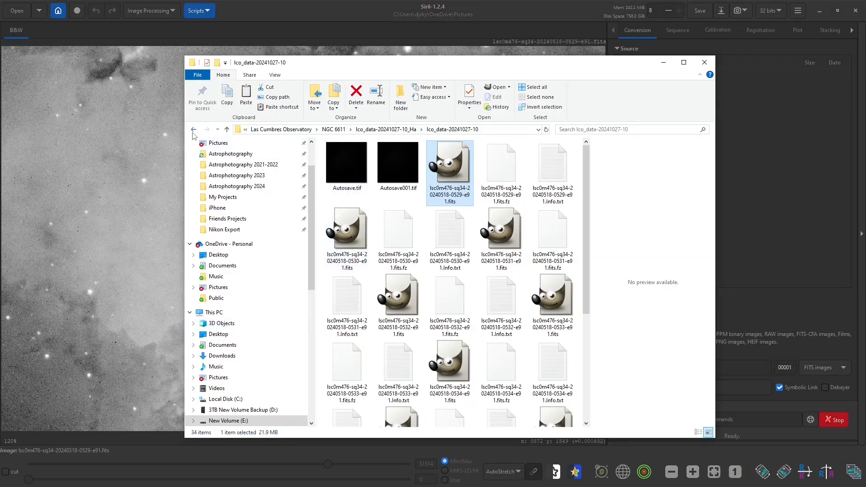
click(386, 129)
drag(391, 172, 104, 205)
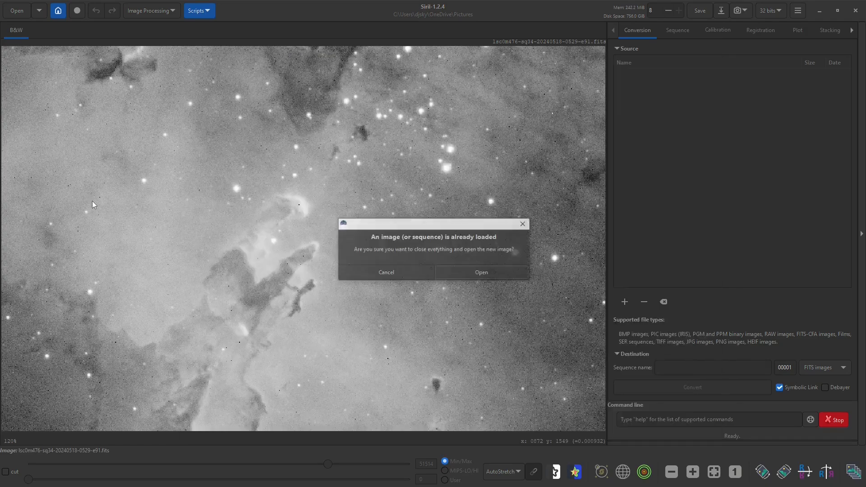
click(473, 275)
scroll(103, 169, up, 1)
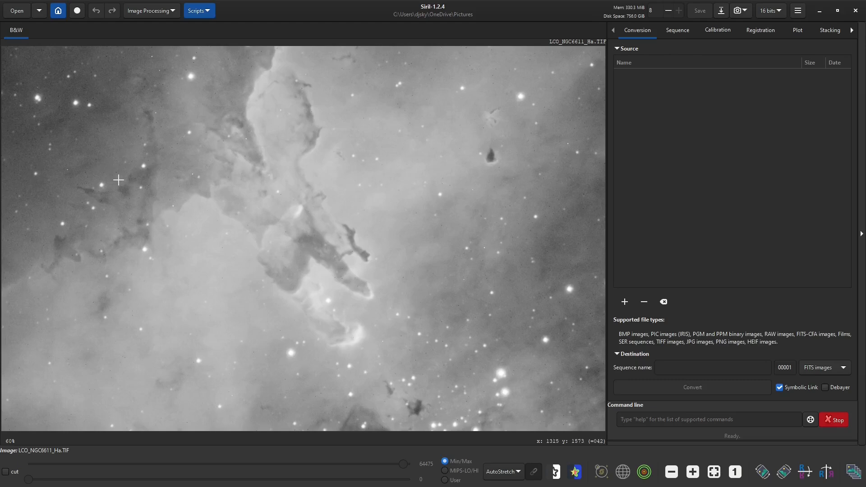
scroll(121, 183, down, 1)
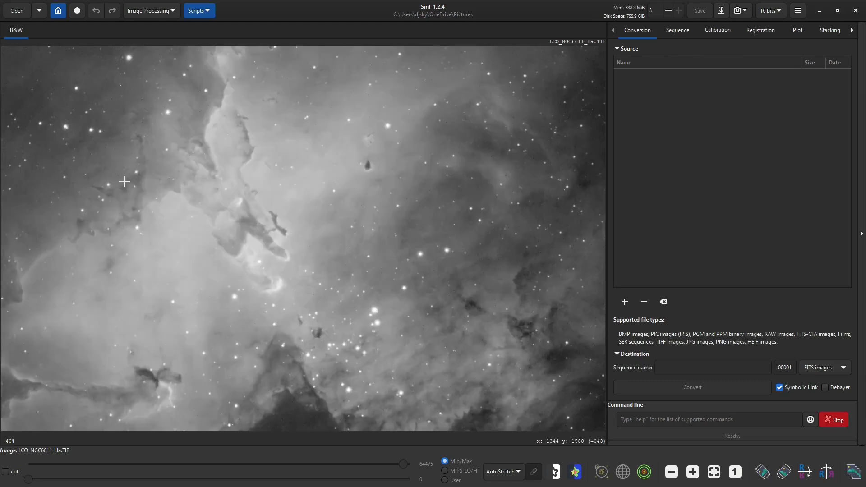
Change the stacked H-Alpha image's display mode to Linear and open the Histogram Transformation tool
scroll(124, 204, up, 1)
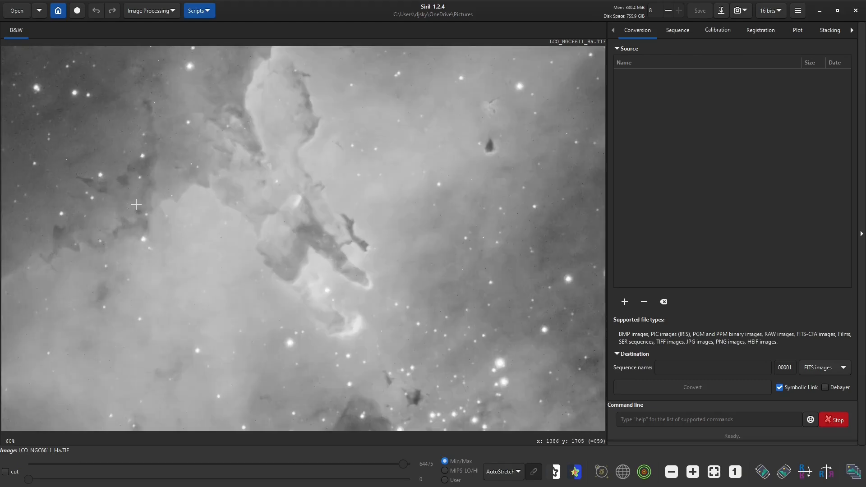
scroll(135, 204, down, 2)
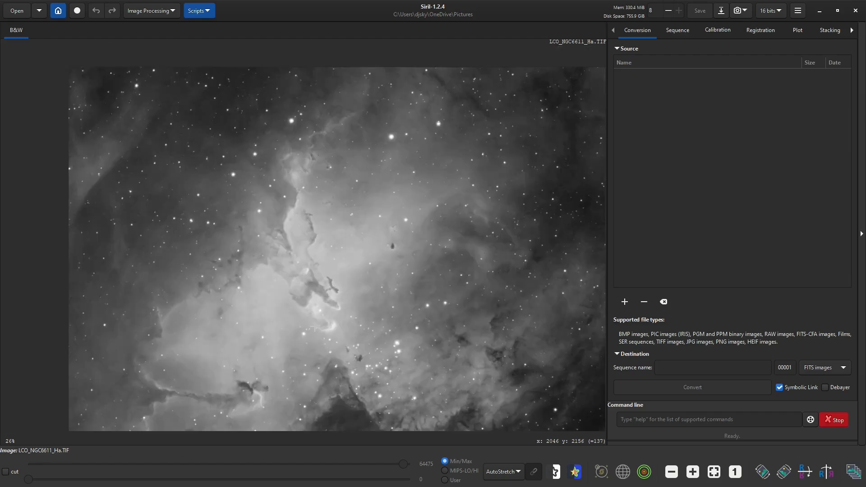
scroll(135, 204, up, 1)
scroll(324, 318, down, 1)
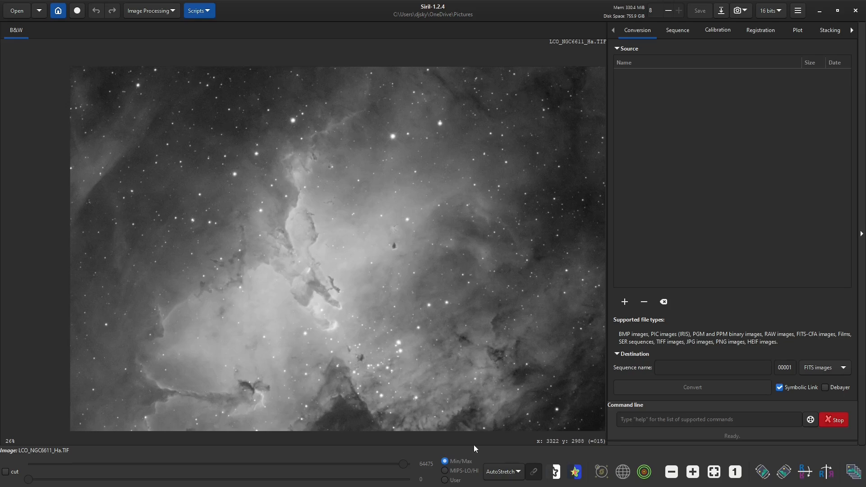
click(516, 472)
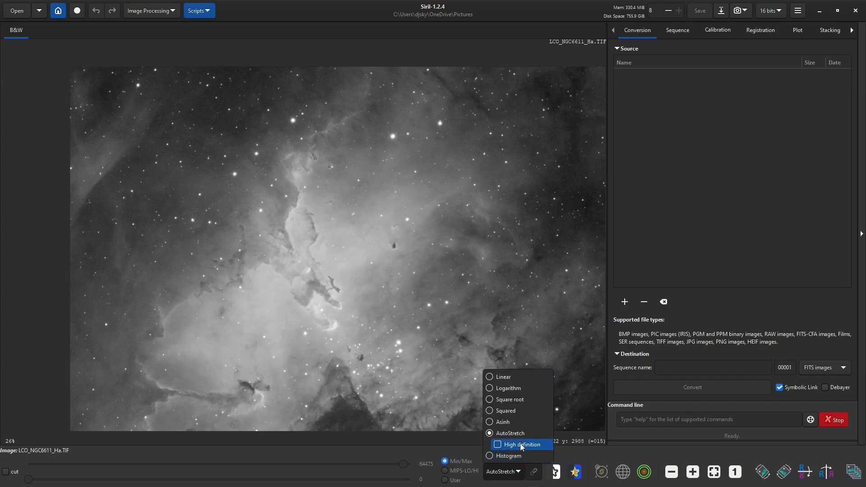
click(489, 379)
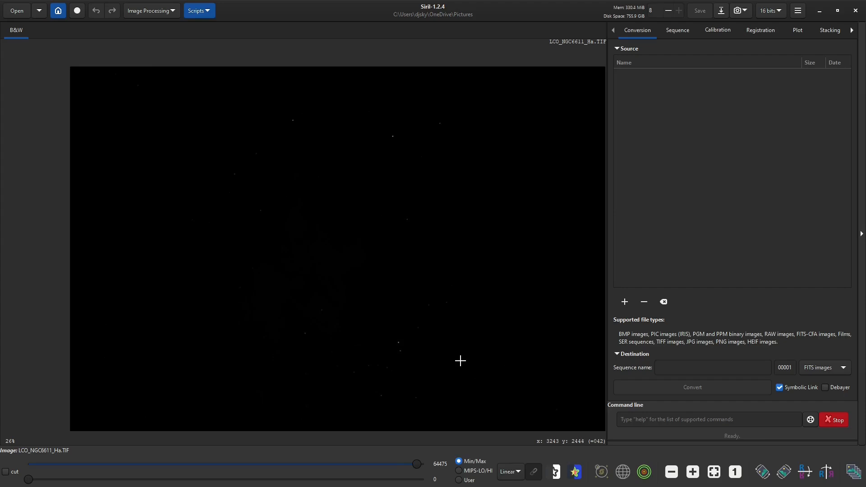
click(136, 14)
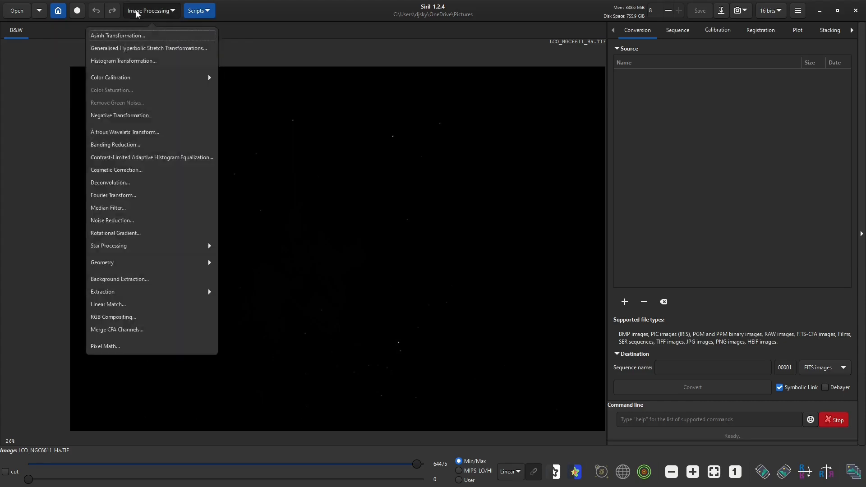
click(134, 63)
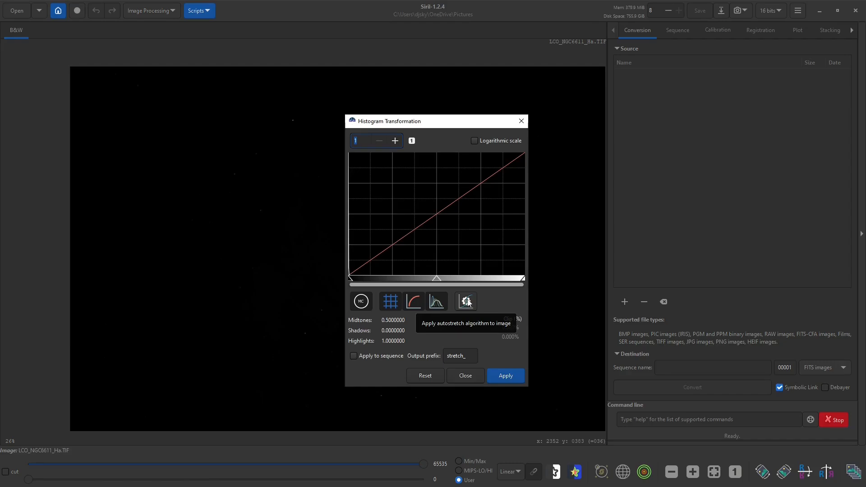
Preview the automatic stretch on the H-Alpha image and reset the histogram transformation
click(467, 302)
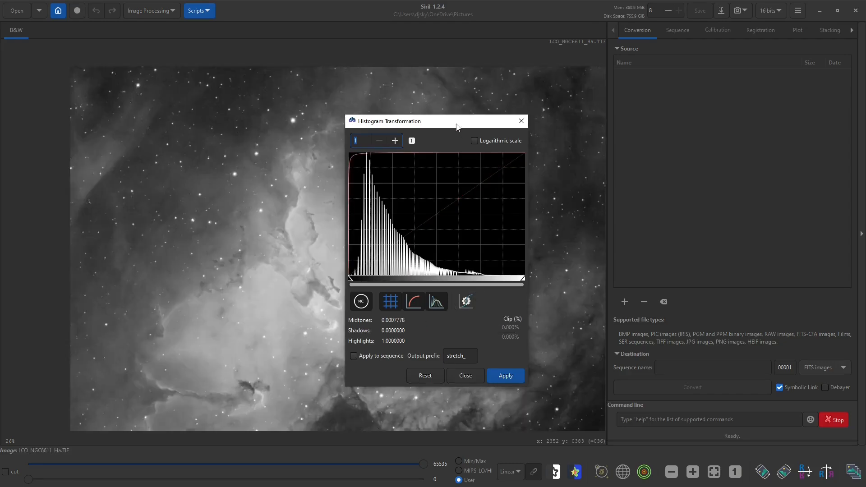
drag(456, 123, 743, 111)
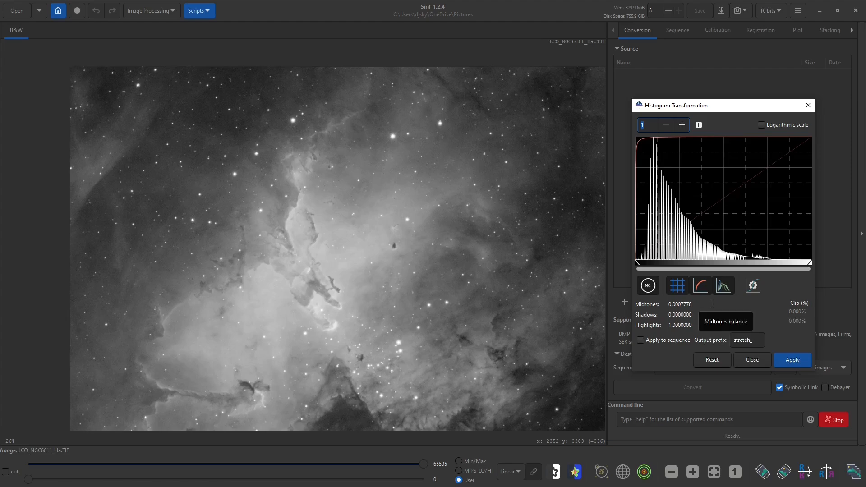
click(708, 359)
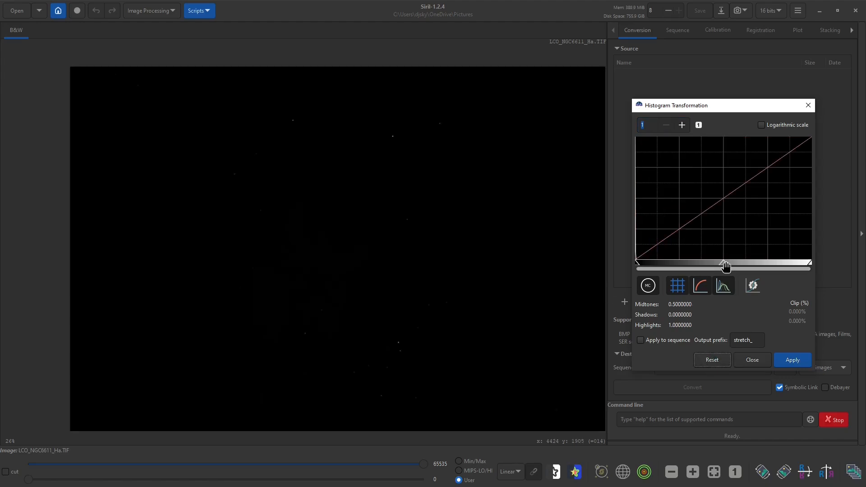
Stretch the H-Alpha image manually in successive passes, applying midtones of about 0.041 and 0.059 and setting about 0.319 for the third
drag(725, 264, 641, 265)
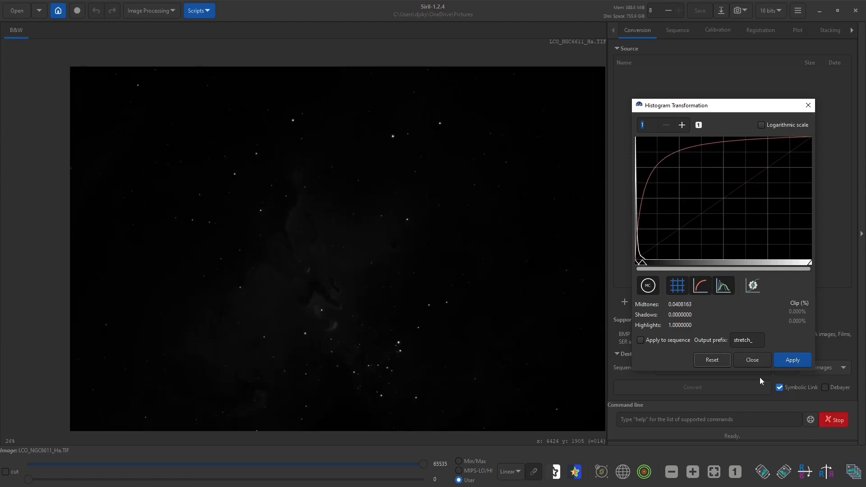
click(789, 360)
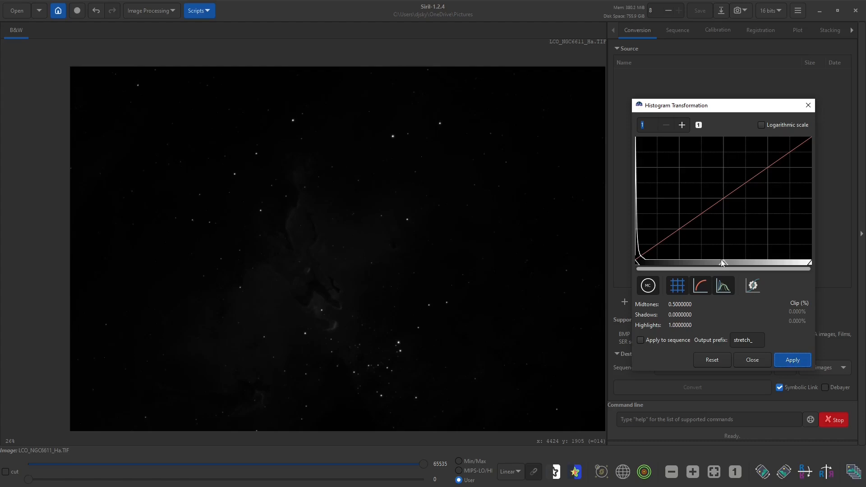
drag(723, 266, 646, 265)
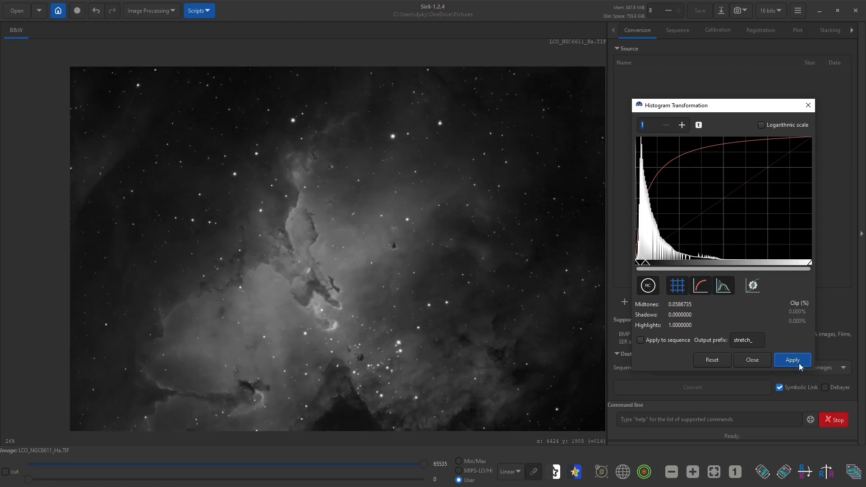
drag(722, 266, 691, 266)
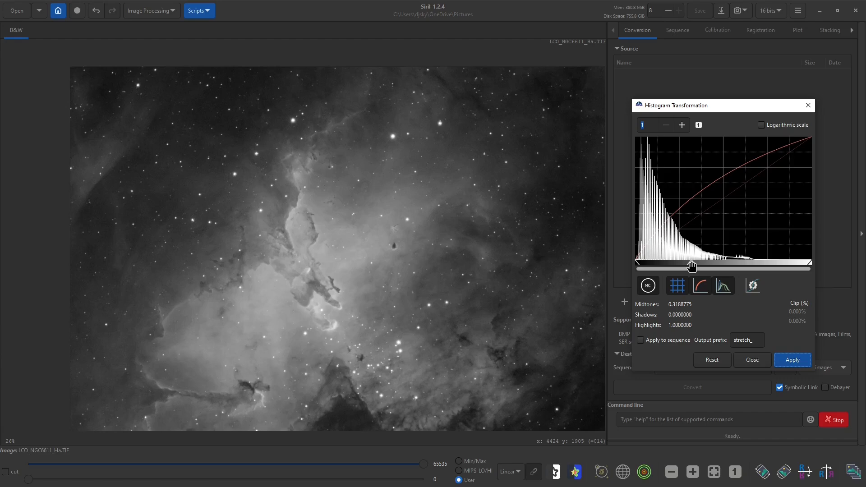
Reset the pending histogram settings, apply the automatic stretch to the H-Alpha image with midtones of about 0.227, and close the tool
click(708, 359)
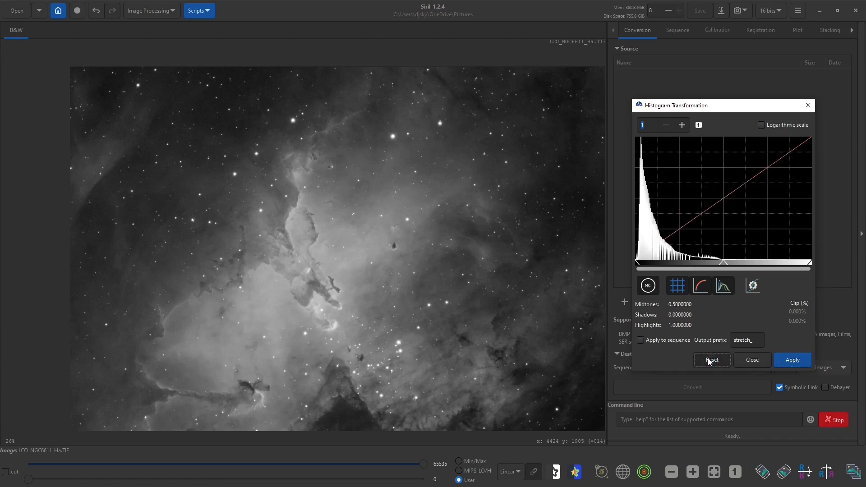
click(752, 286)
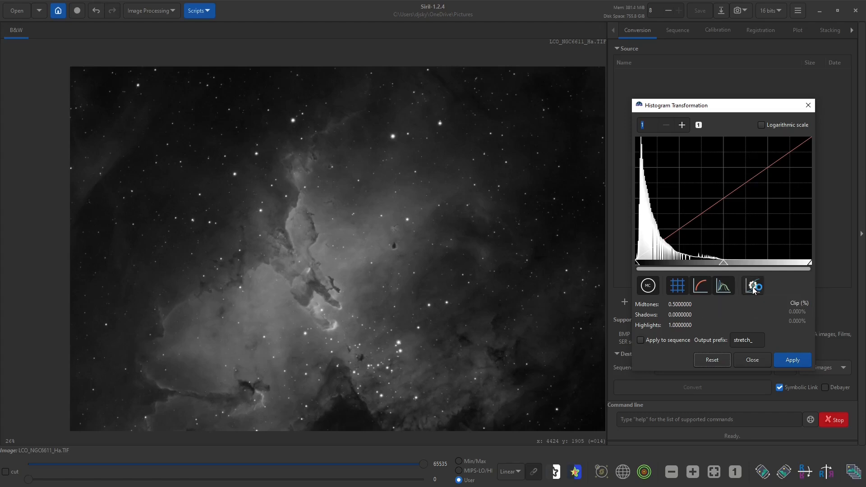
click(792, 361)
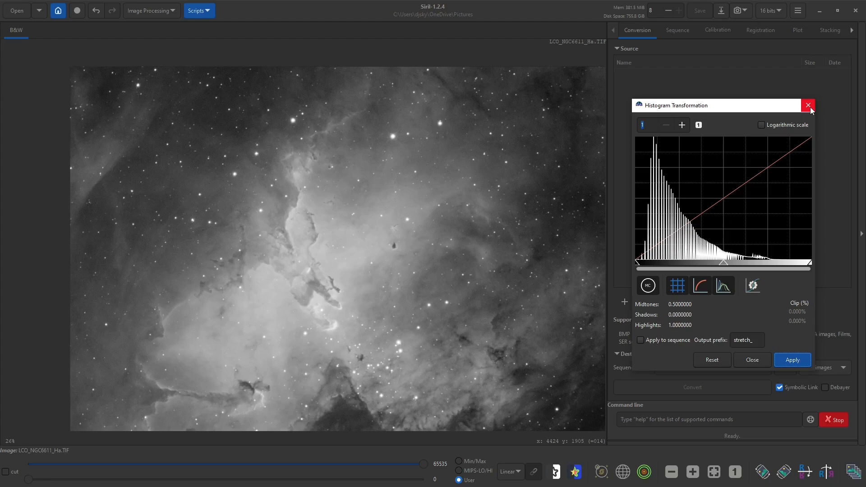
click(808, 106)
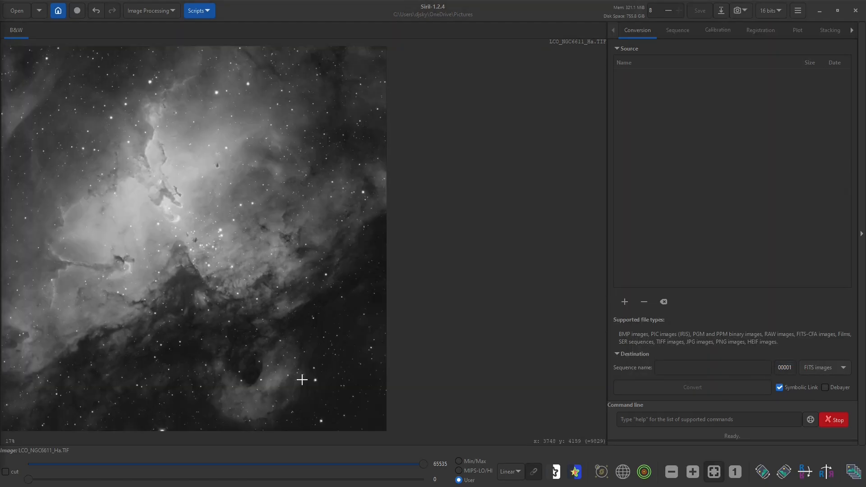
Run StarNet star removal on the stretched H-Alpha image with star mask generation enabled
click(130, 11)
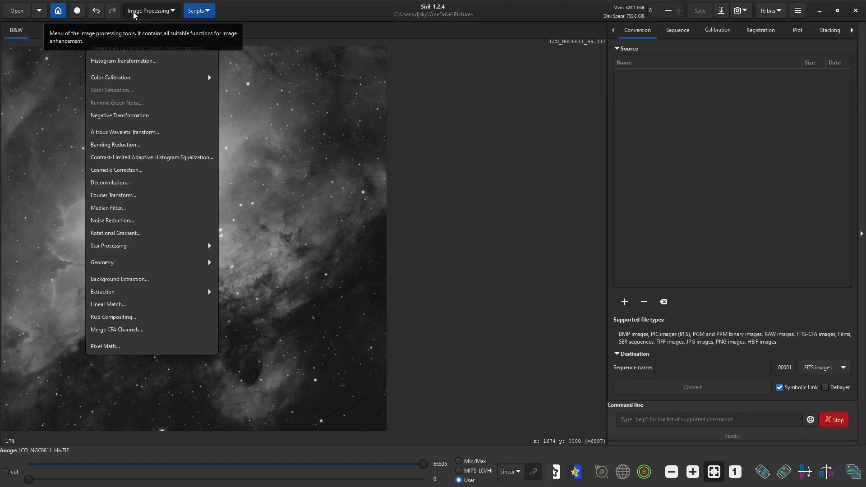
click(208, 246)
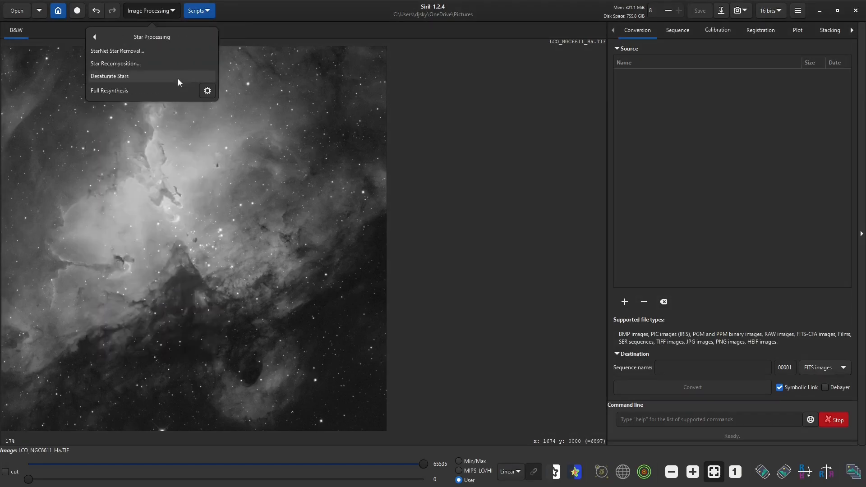
click(116, 52)
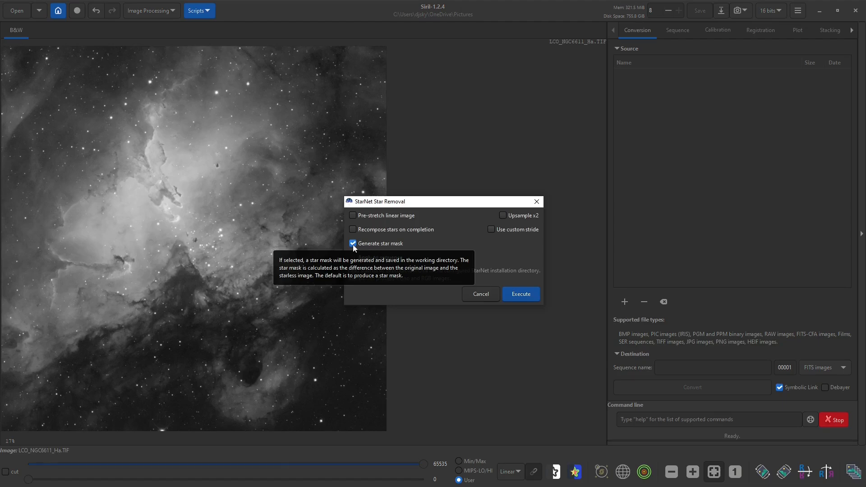
click(523, 295)
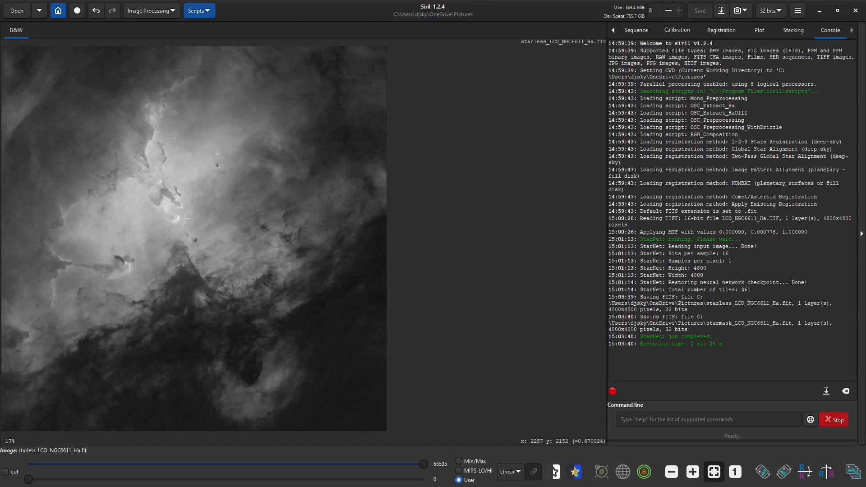
click(721, 11)
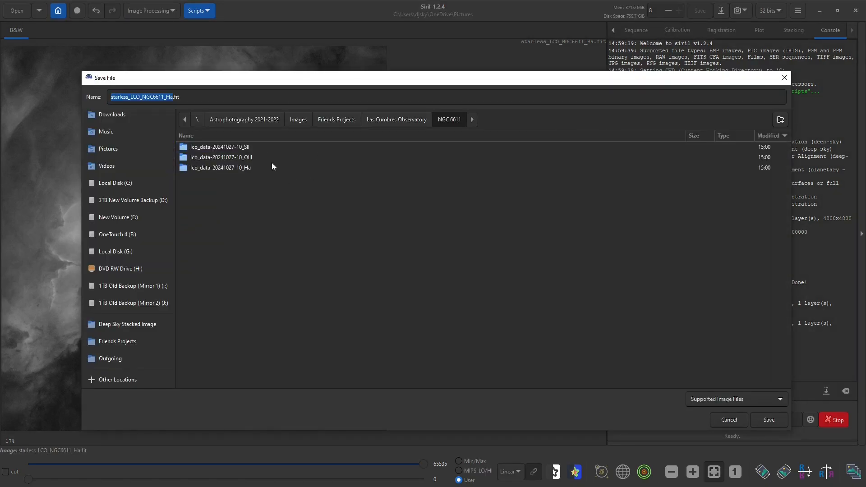
double_click(230, 168)
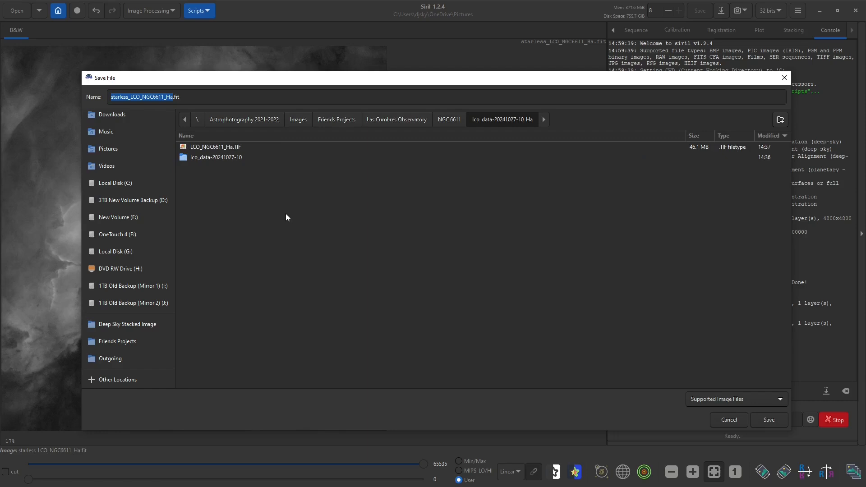
click(222, 147)
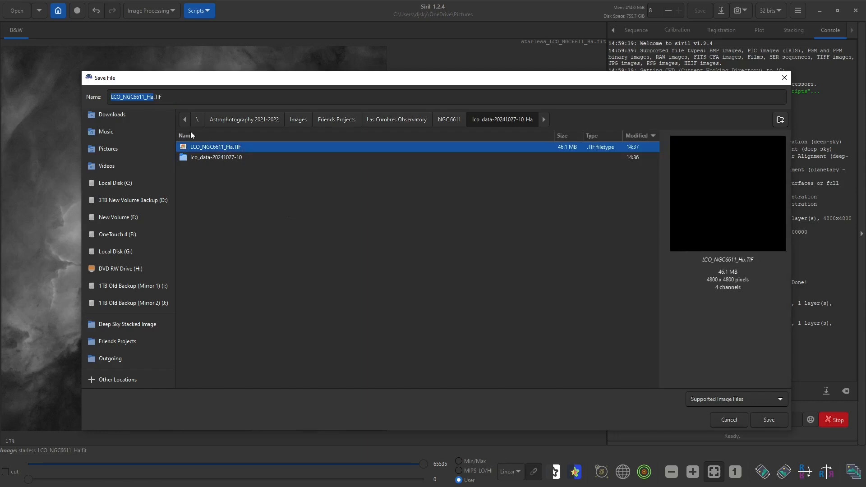
click(153, 96)
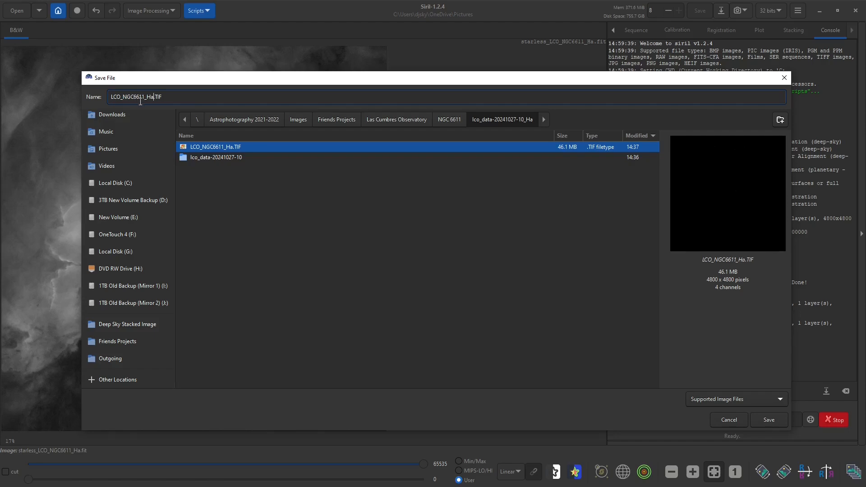
text(_)
key(BackSpace)
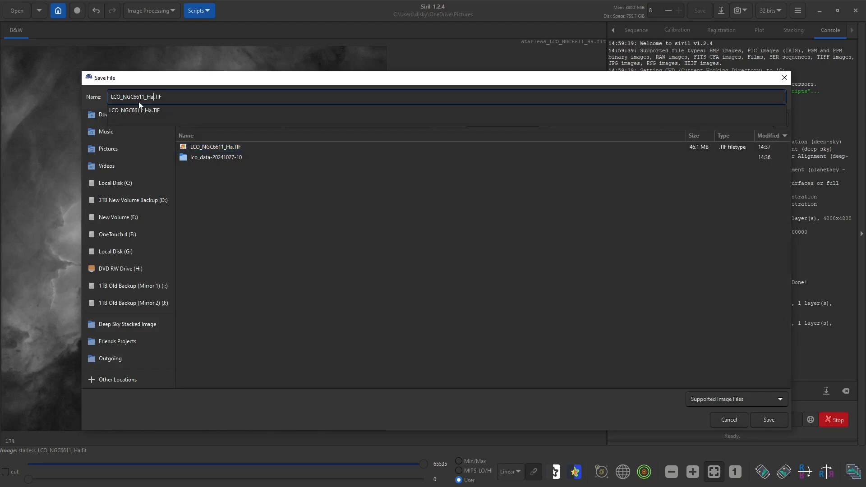
text(_star)
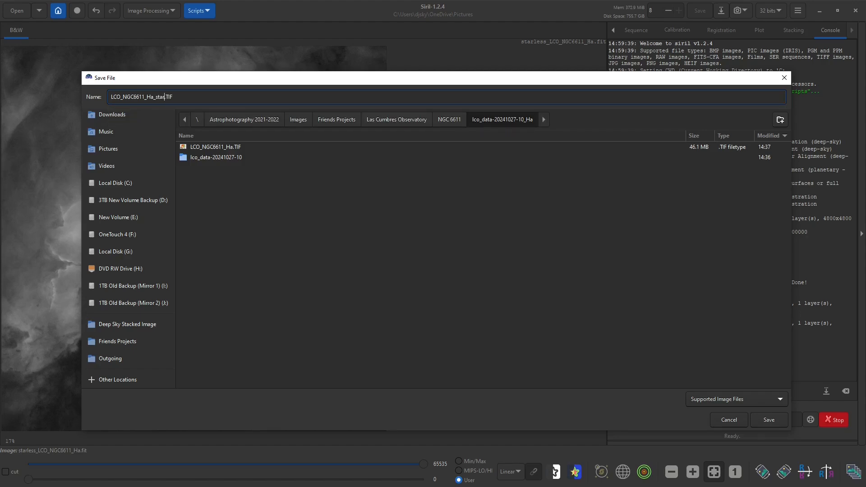
text(less)
click(767, 420)
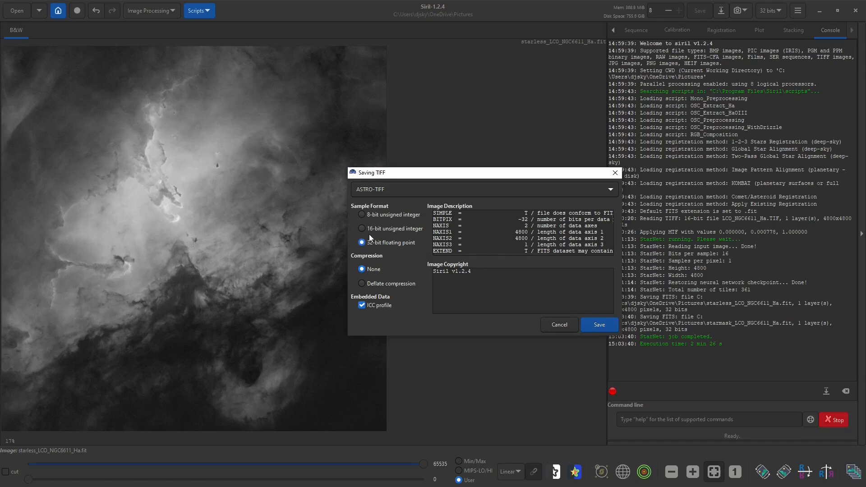
click(387, 229)
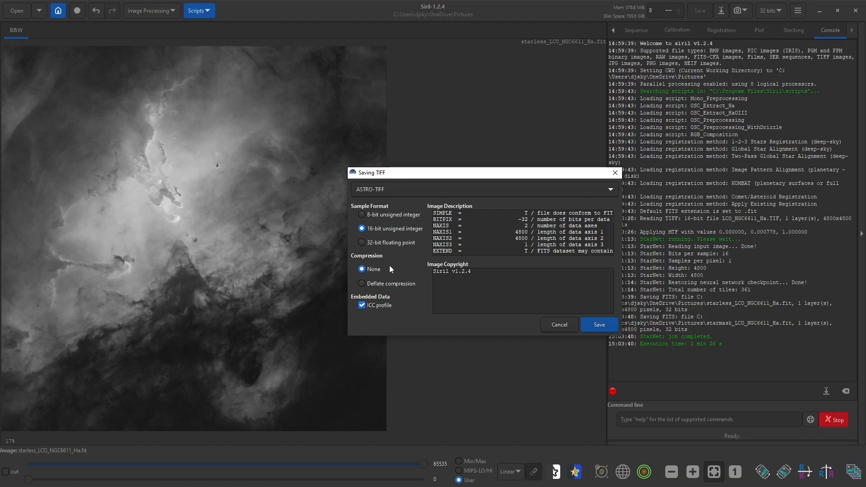
click(602, 324)
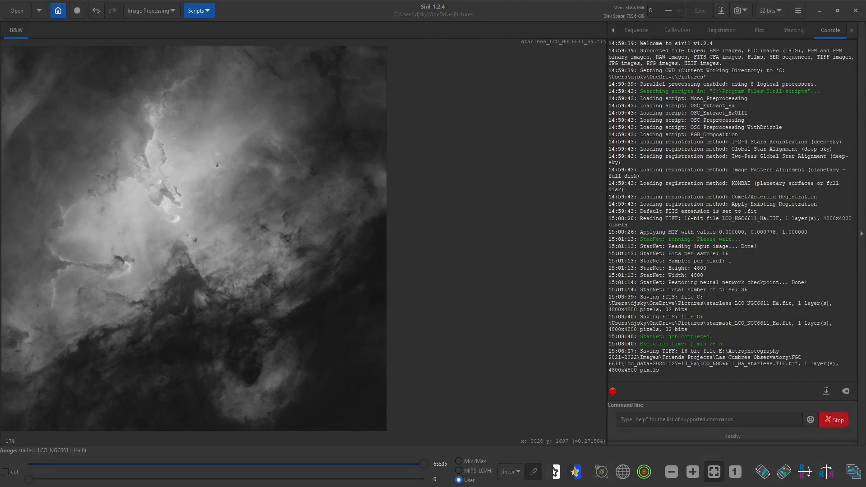
drag(0, 72, 545, 86)
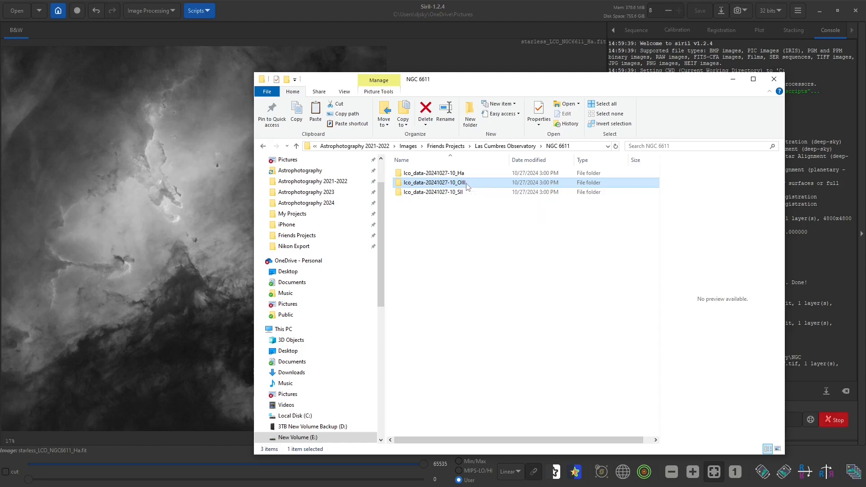
double_click(451, 183)
drag(471, 180, 161, 229)
click(480, 273)
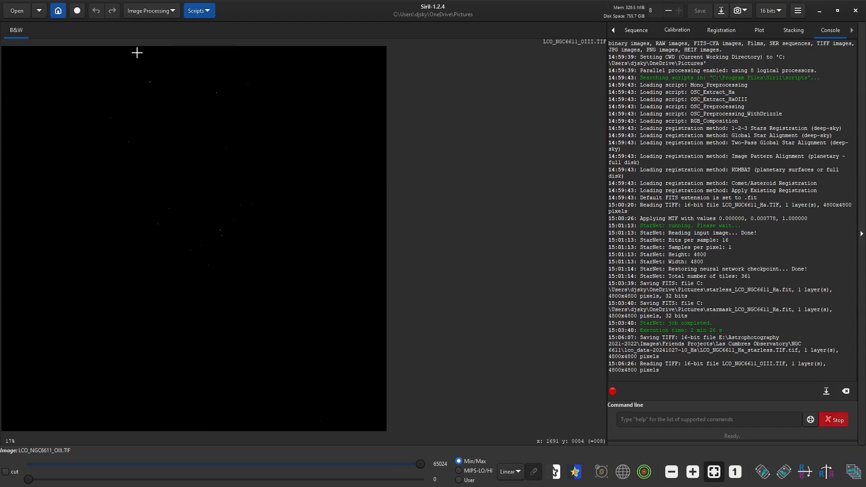
Apply the automatic histogram stretch to the OIII image and close the Histogram Transformation tool
click(143, 13)
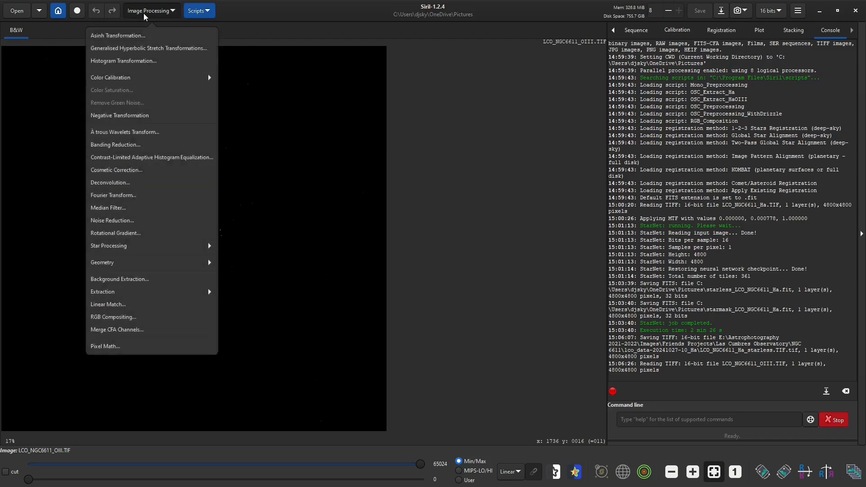
click(123, 62)
click(468, 302)
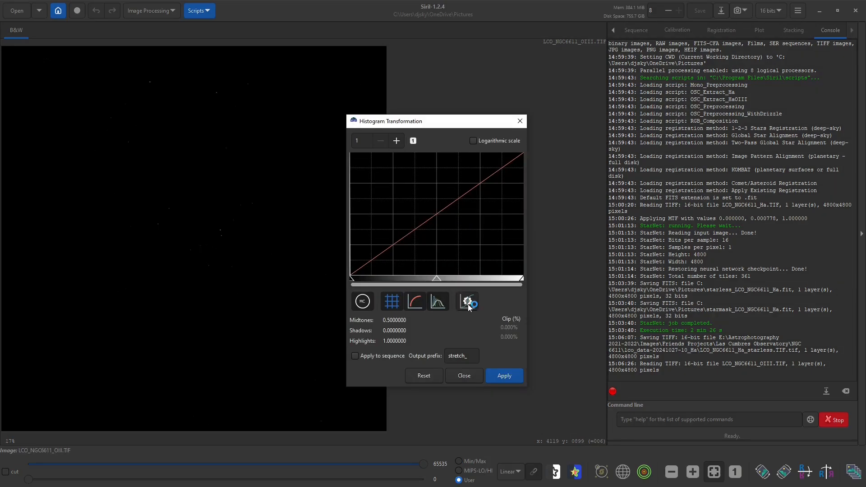
click(506, 377)
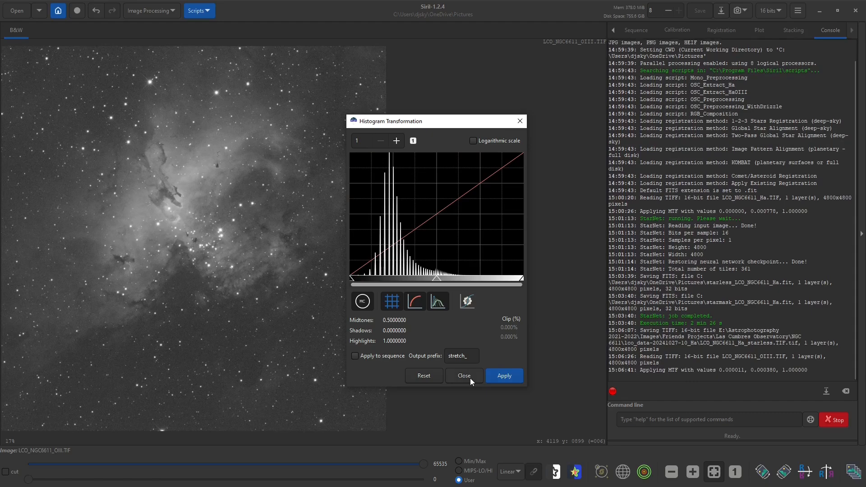
click(469, 378)
Run StarNet star removal on the stretched OIII image with star mask generation enabled
click(140, 16)
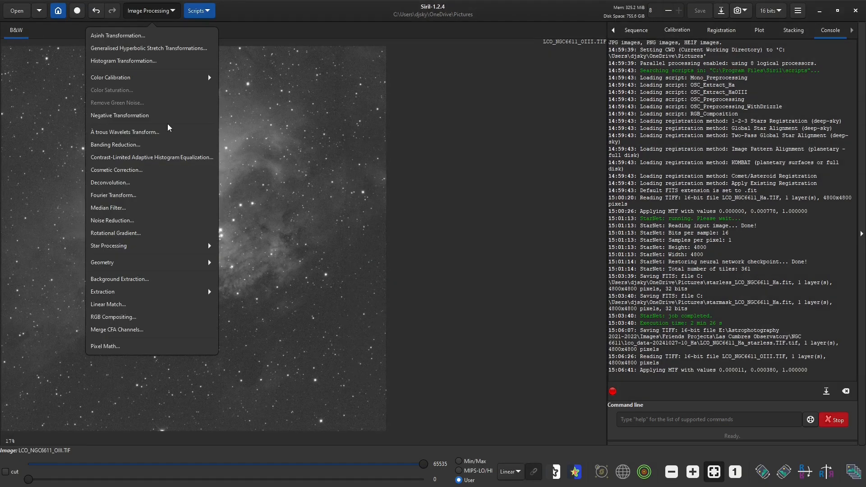
click(120, 245)
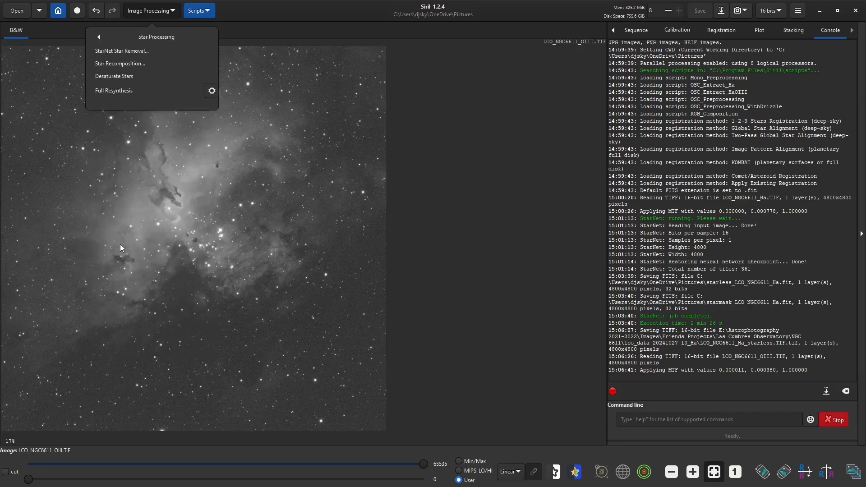
click(117, 52)
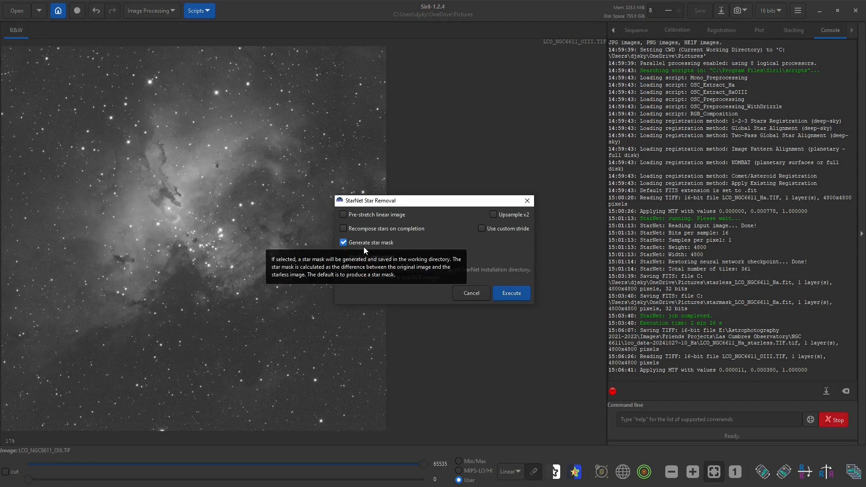
click(512, 294)
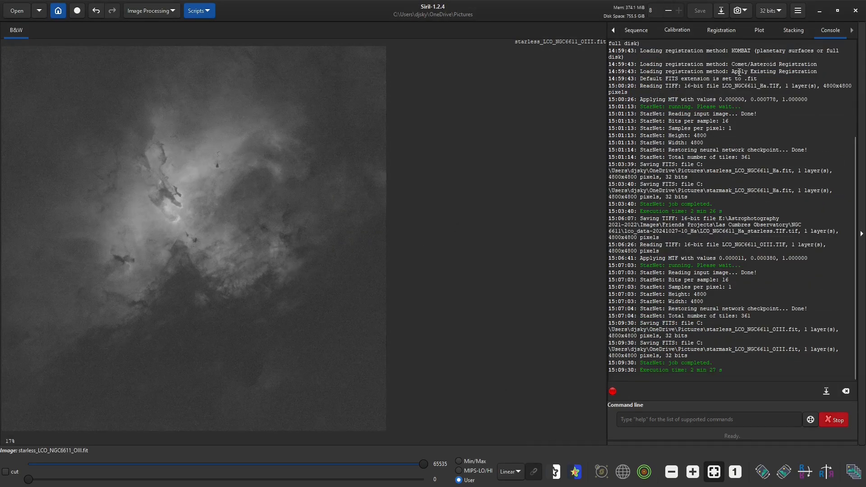
click(721, 11)
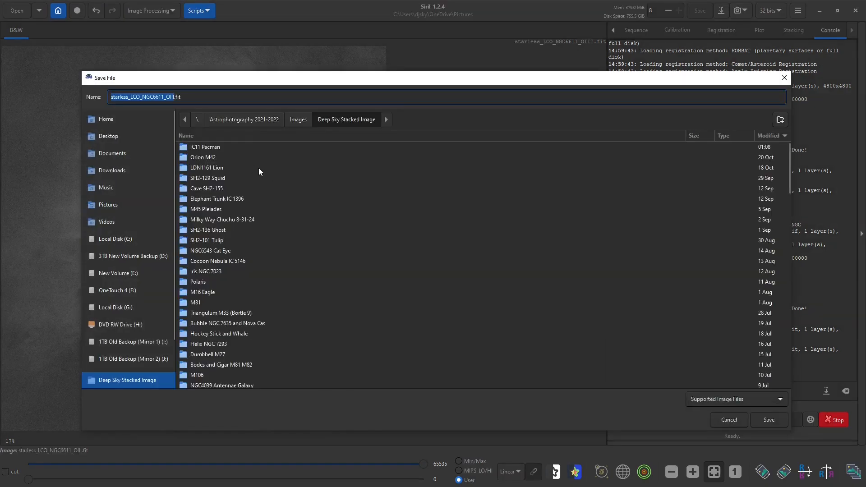
scroll(218, 252, down, 2)
scroll(128, 380, down, 2)
click(122, 342)
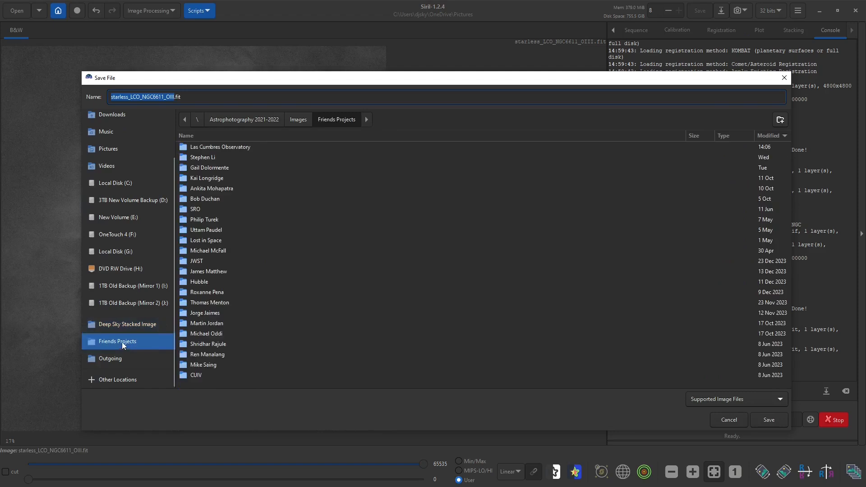
double_click(237, 148)
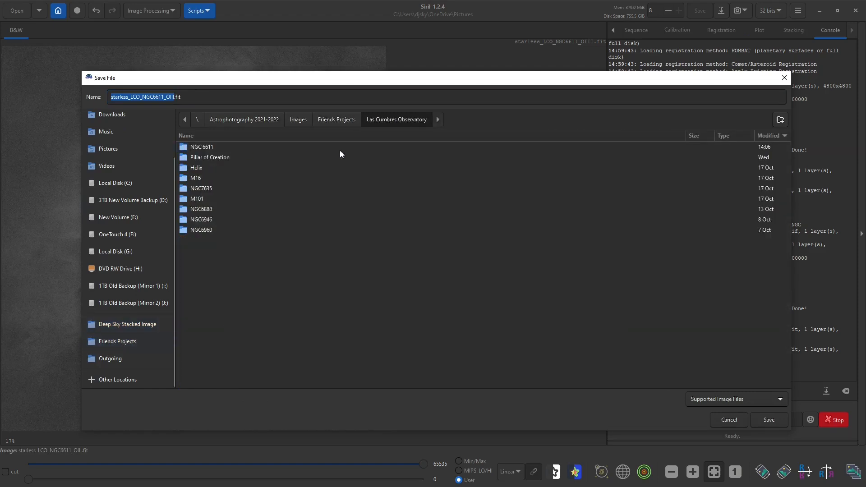
double_click(199, 147)
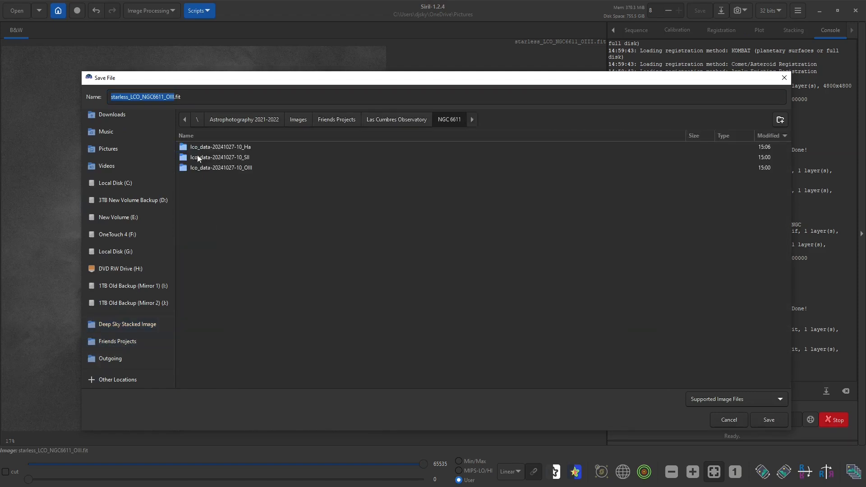
double_click(245, 169)
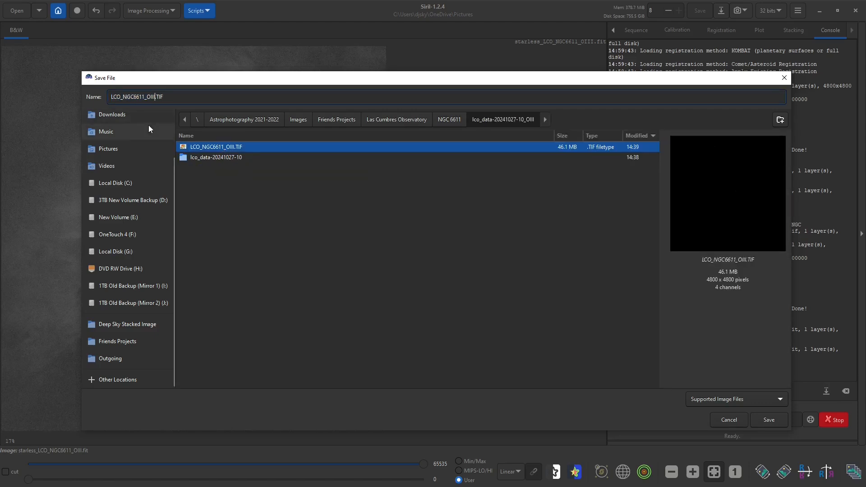
text(_starless)
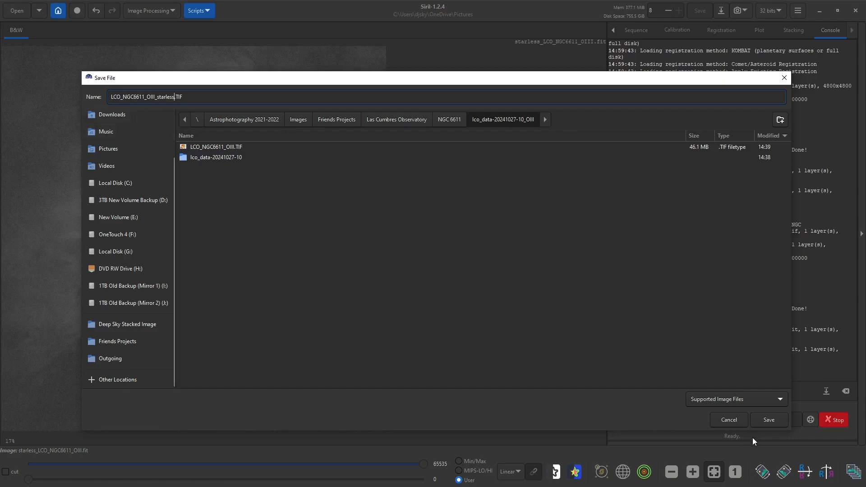
click(767, 420)
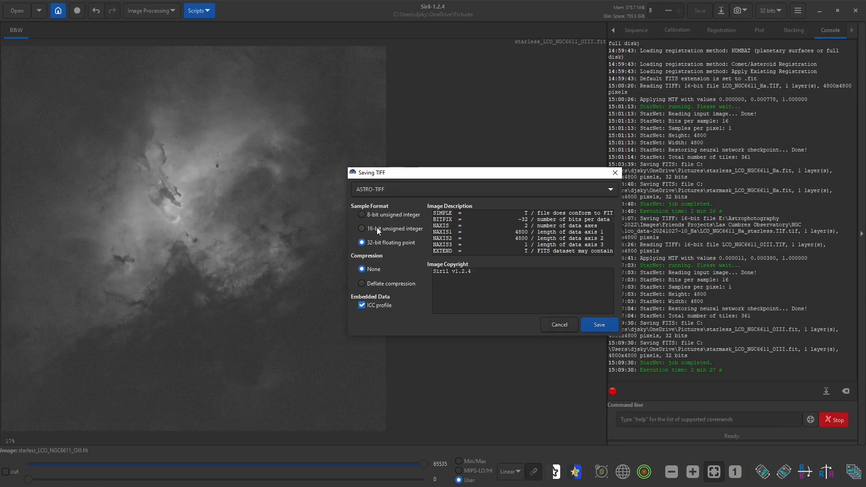
click(377, 229)
click(594, 326)
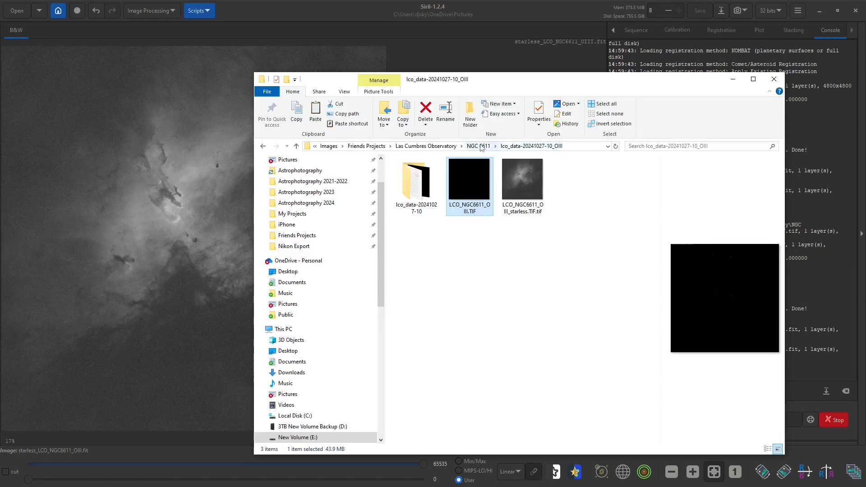
click(481, 146)
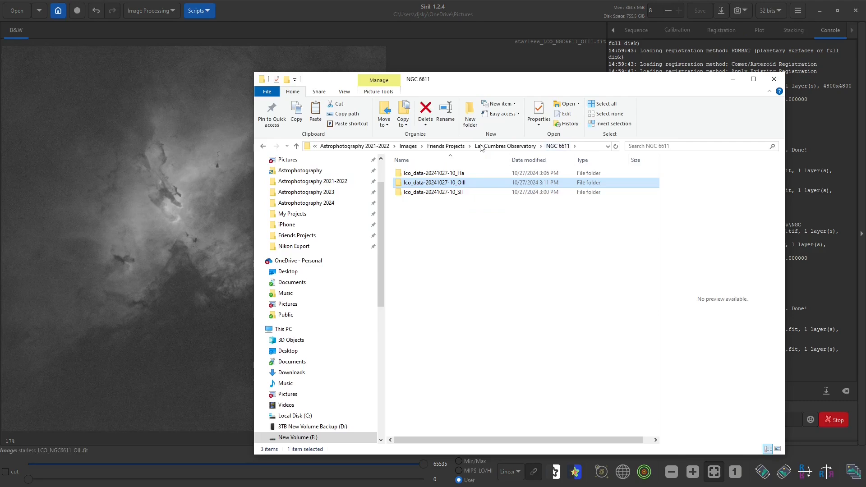
double_click(451, 192)
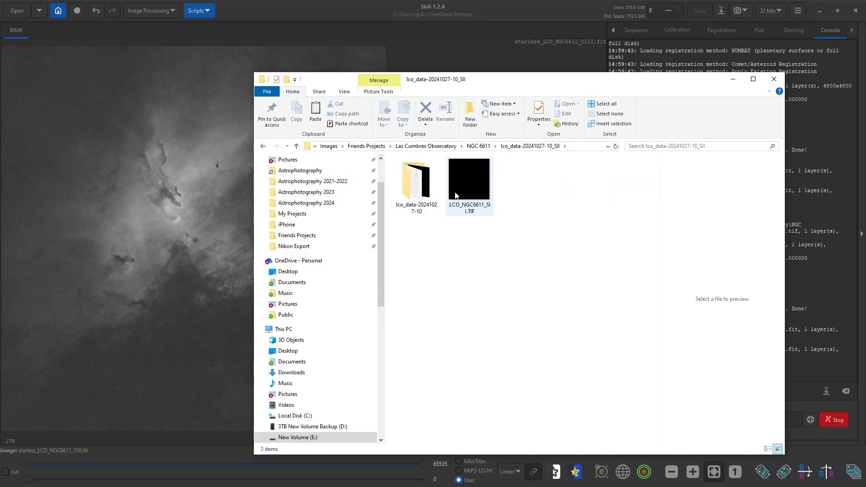
click(467, 185)
drag(467, 185, 171, 208)
click(474, 274)
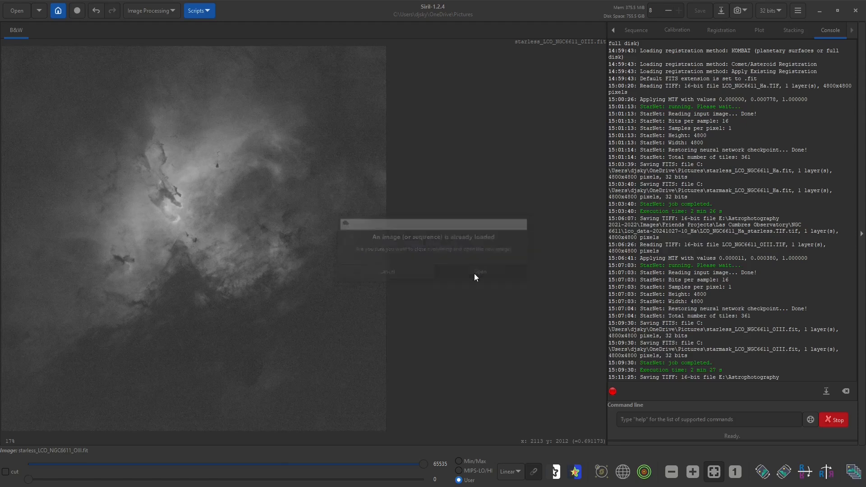
Apply the automatic histogram stretch to the SII image and close the Histogram Transformation tool
click(151, 10)
click(138, 62)
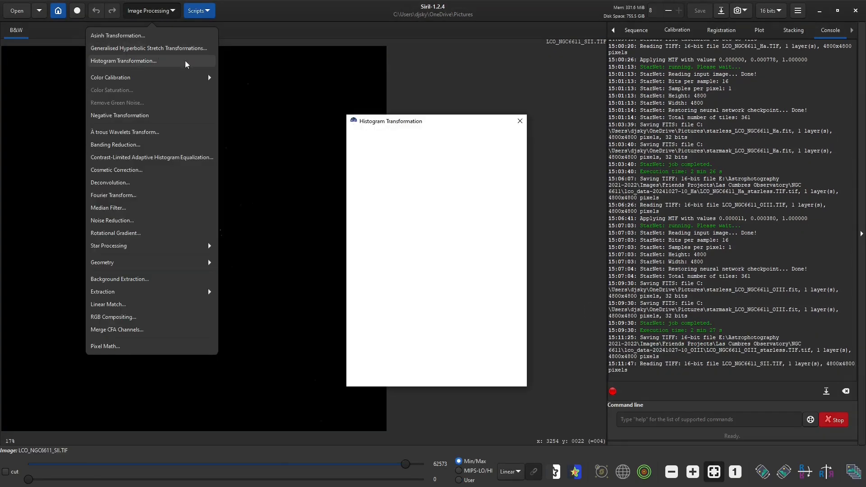
click(467, 302)
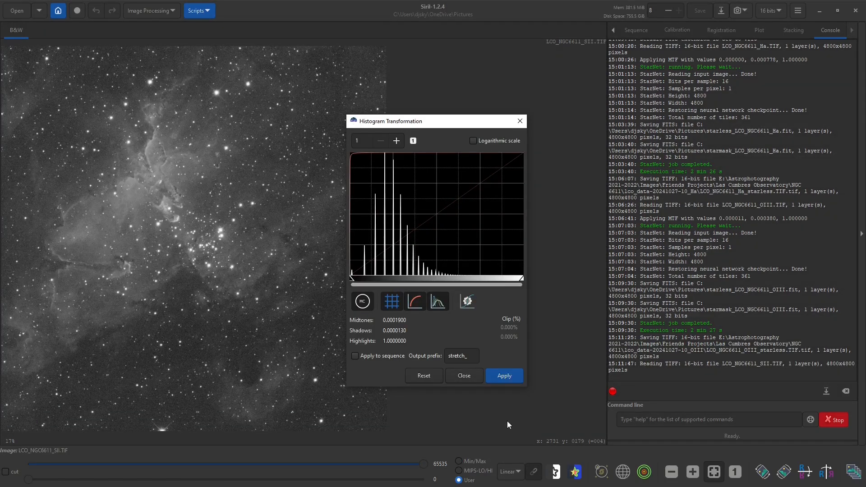
click(511, 376)
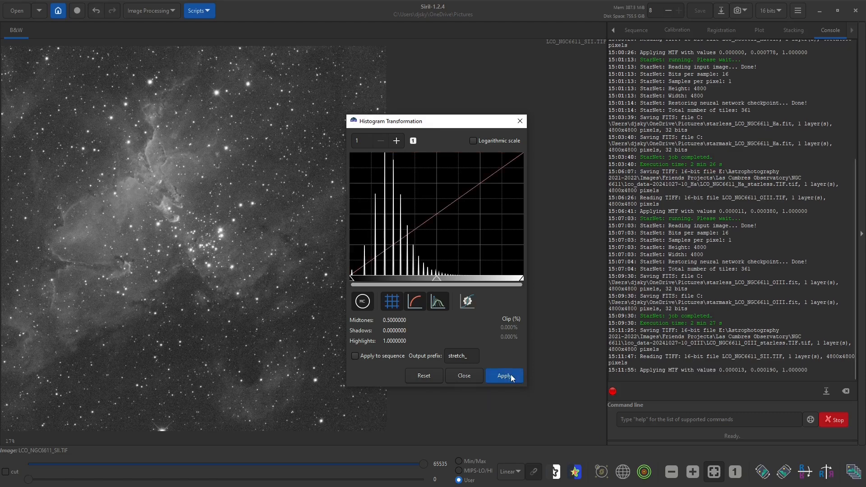
click(474, 377)
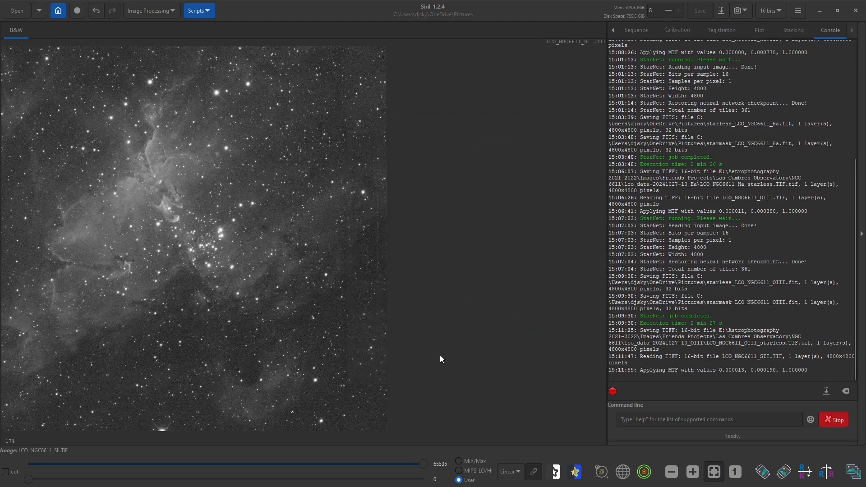
Run StarNet star removal on the stretched SII image with star mask generation enabled
click(151, 10)
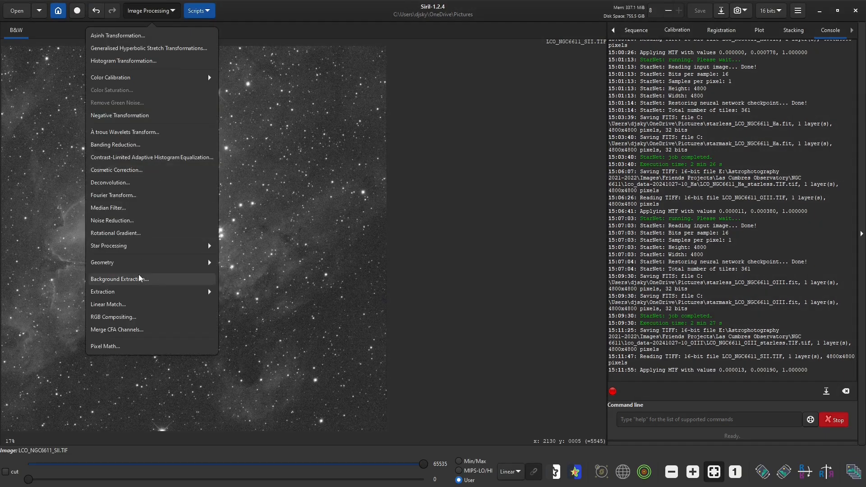
click(121, 246)
click(135, 53)
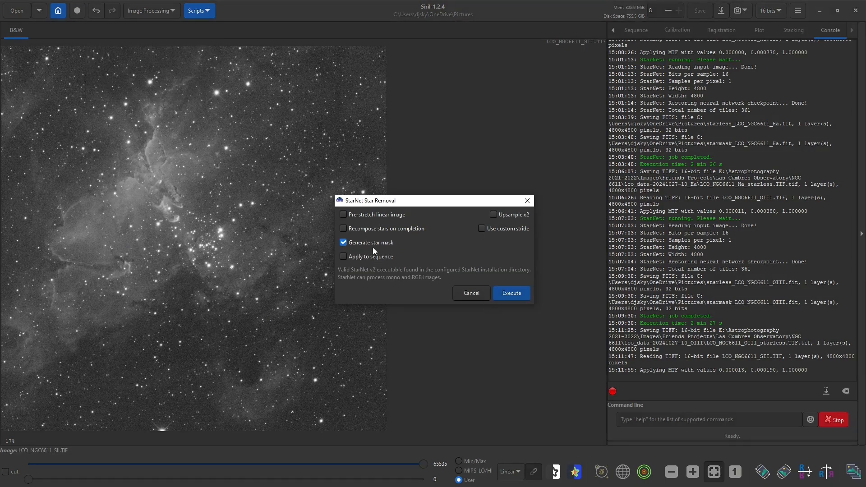
click(512, 293)
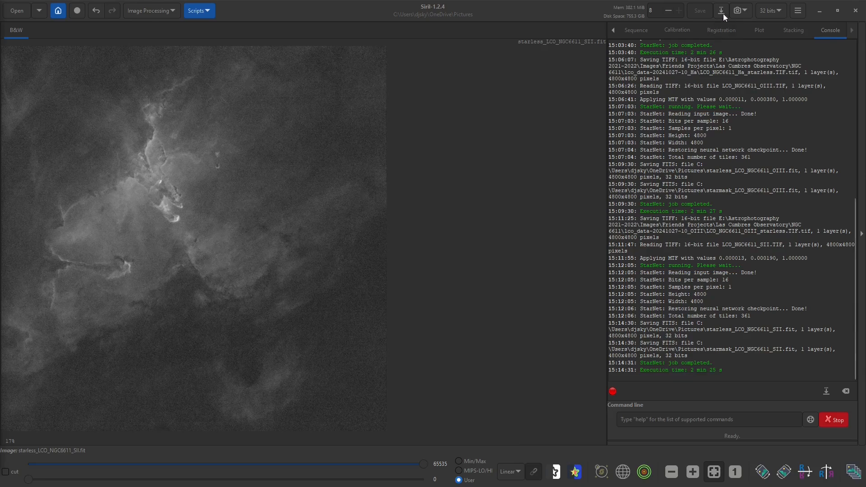
click(723, 11)
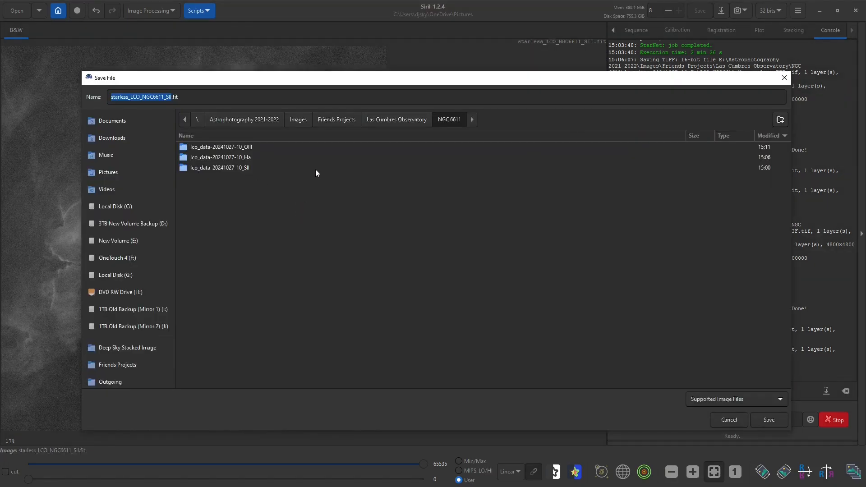
double_click(206, 169)
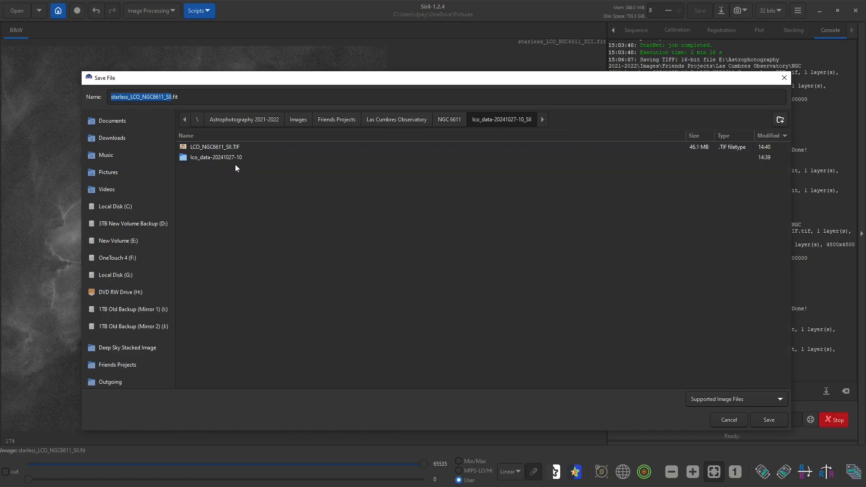
click(221, 148)
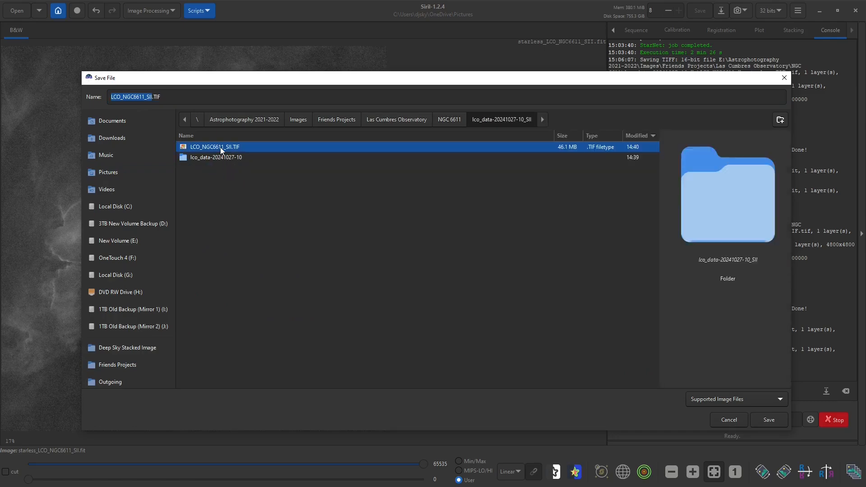
click(156, 97)
text(_)
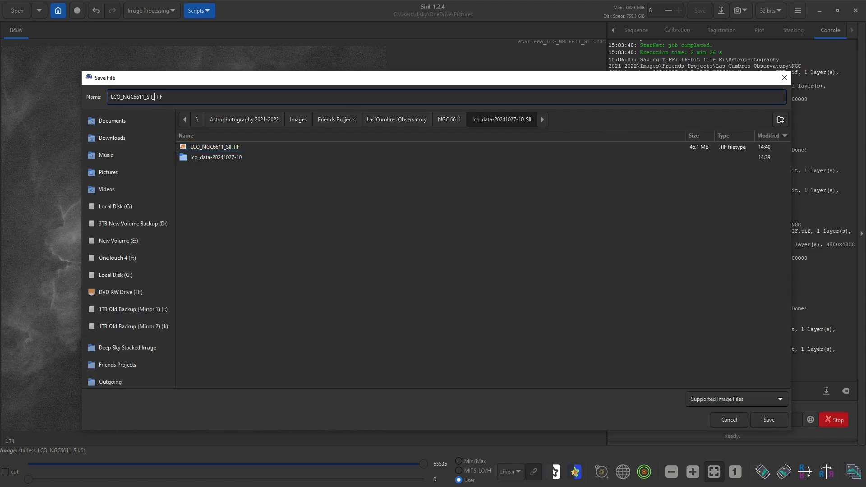
text(starless)
click(769, 419)
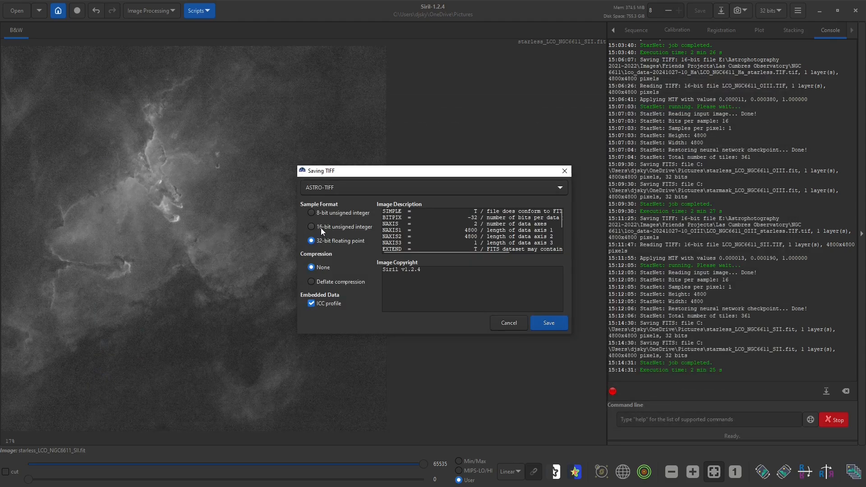
click(321, 226)
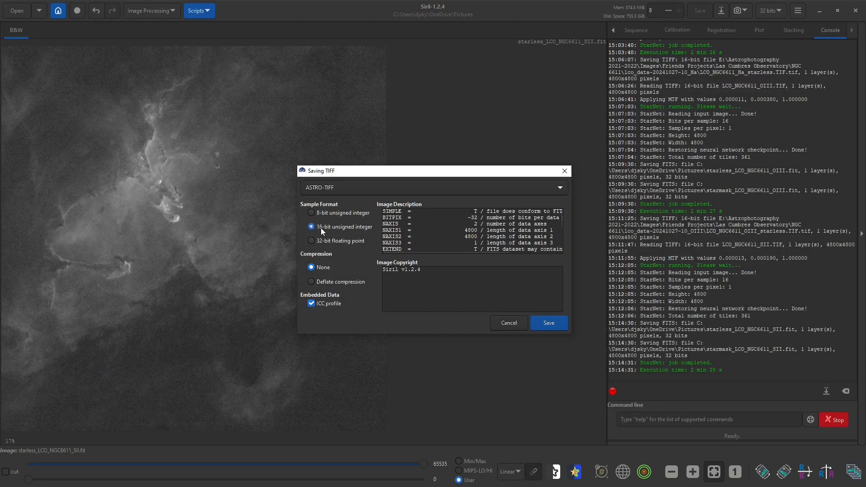
click(548, 324)
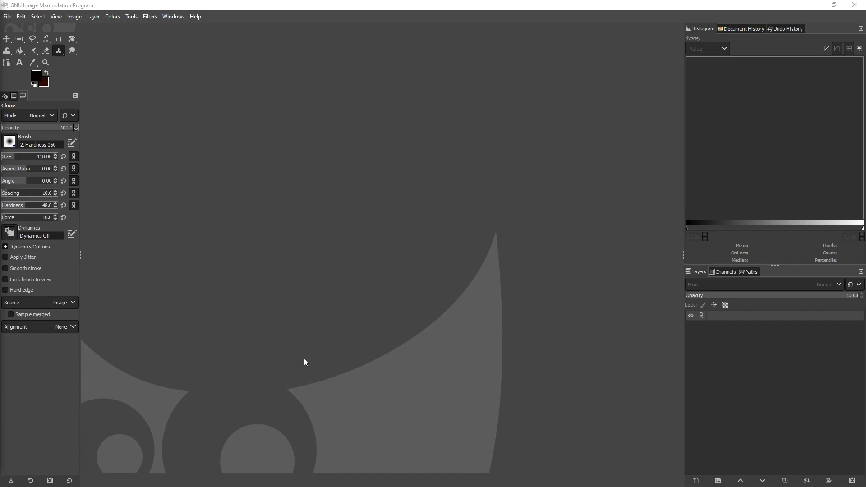
click(8, 17)
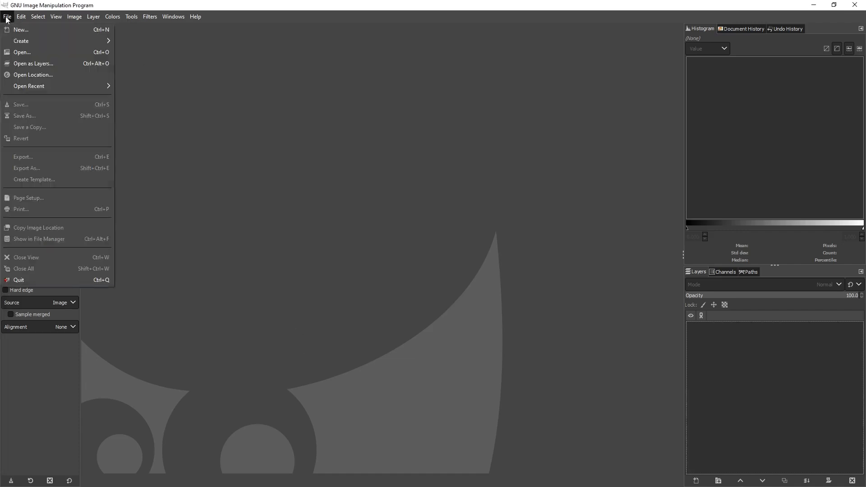
click(34, 63)
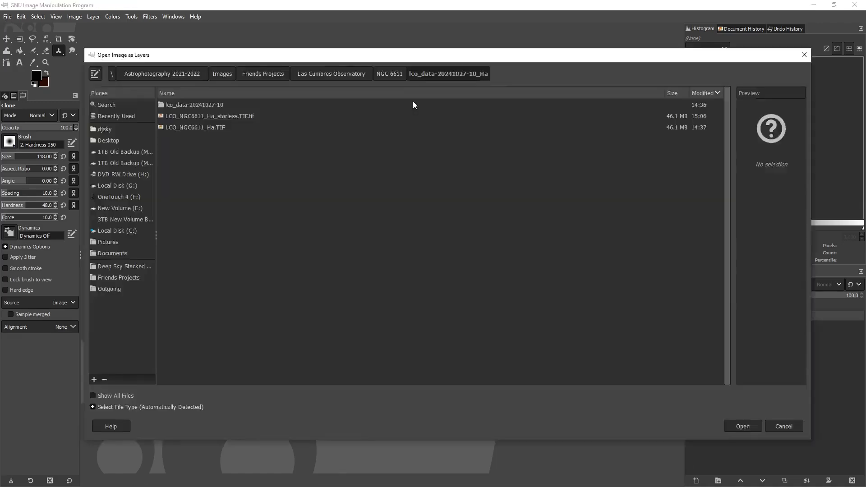
click(391, 75)
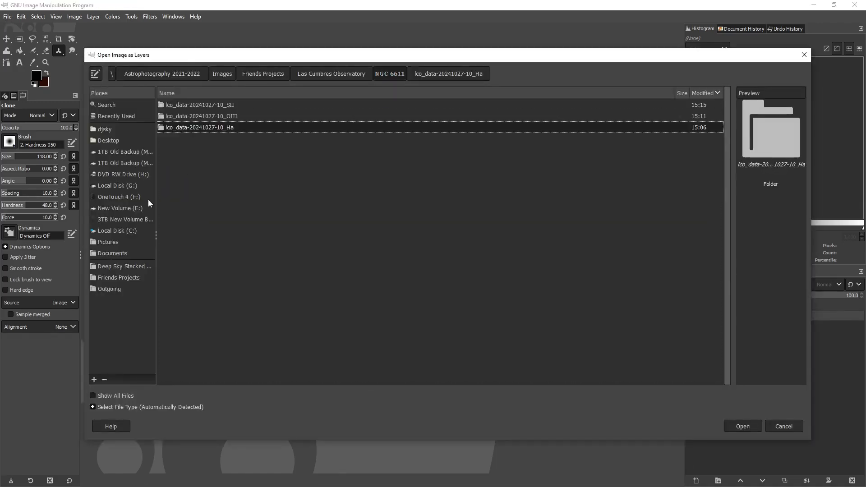
double_click(216, 129)
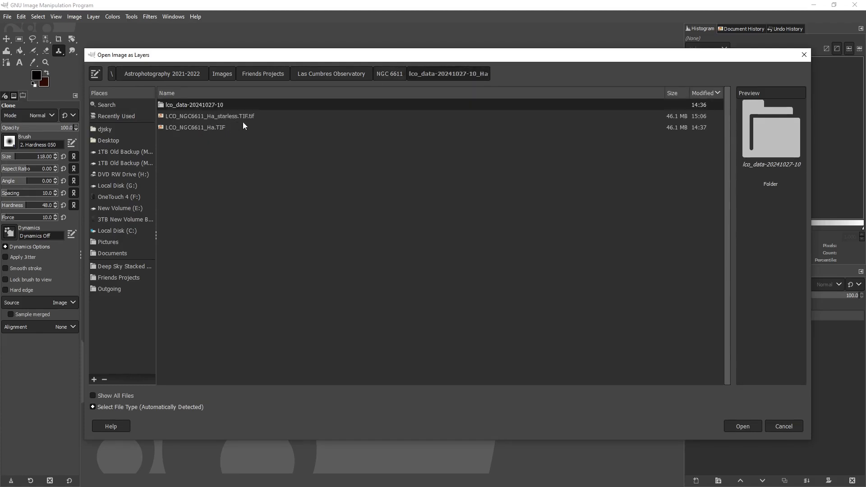
click(235, 120)
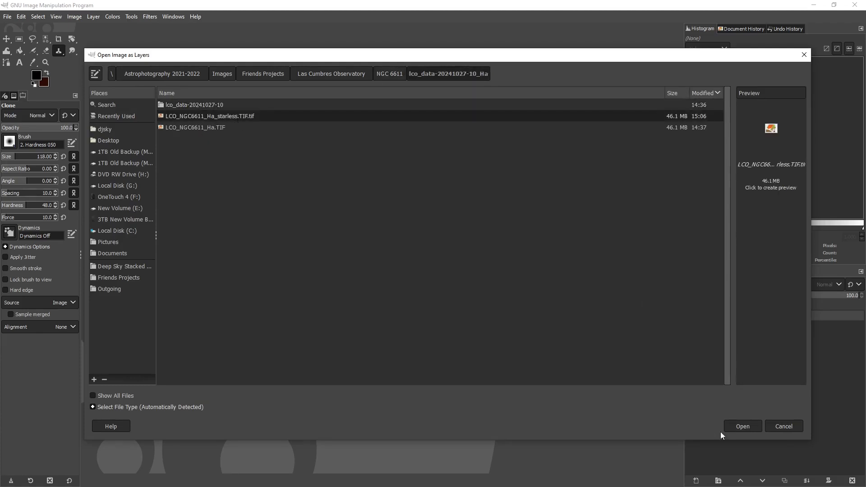
click(738, 426)
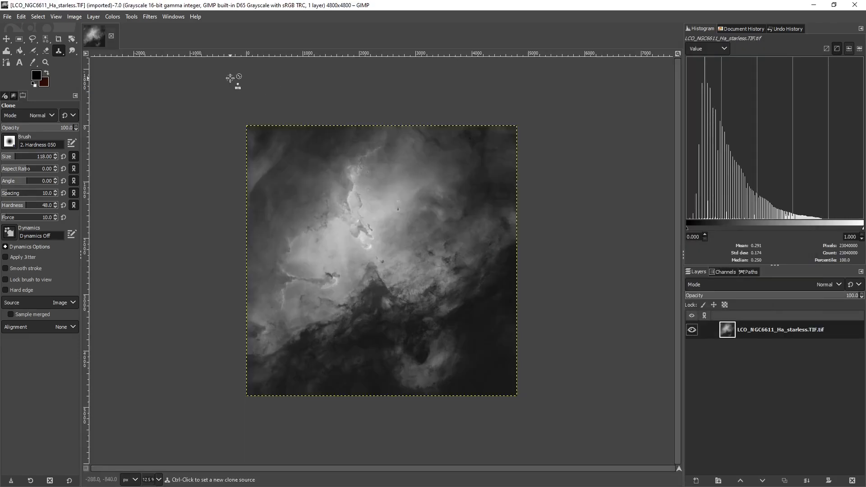
click(8, 16)
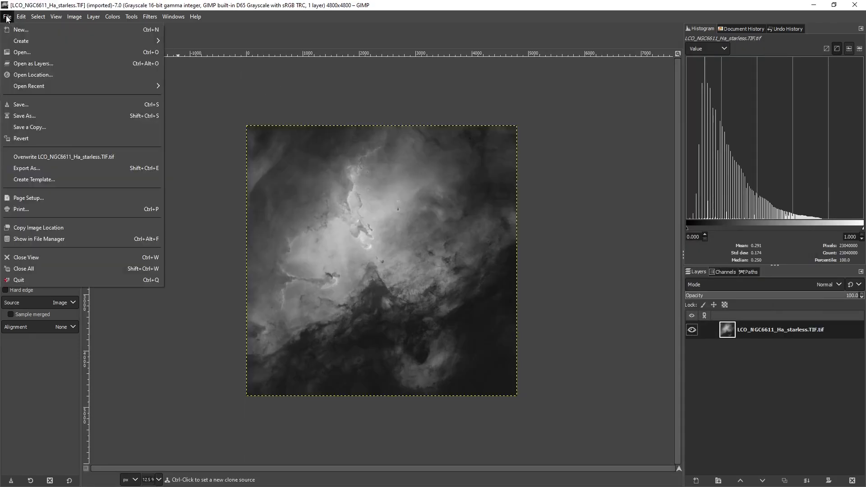
click(24, 64)
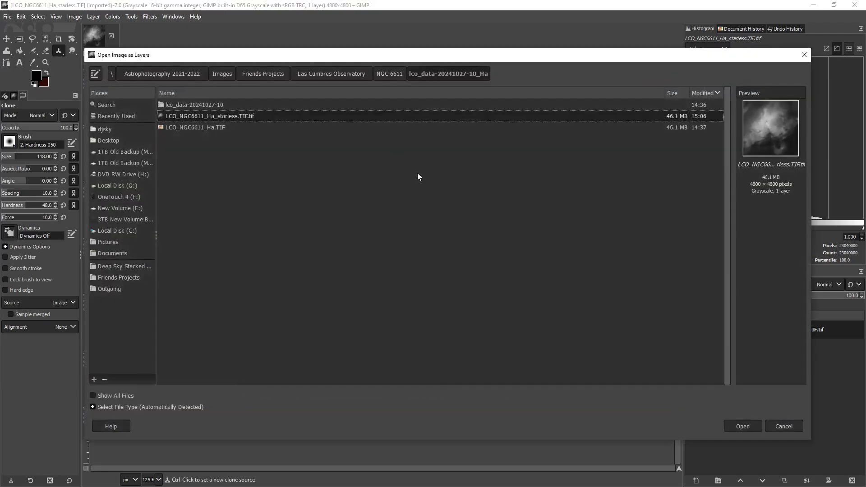
click(388, 75)
double_click(240, 115)
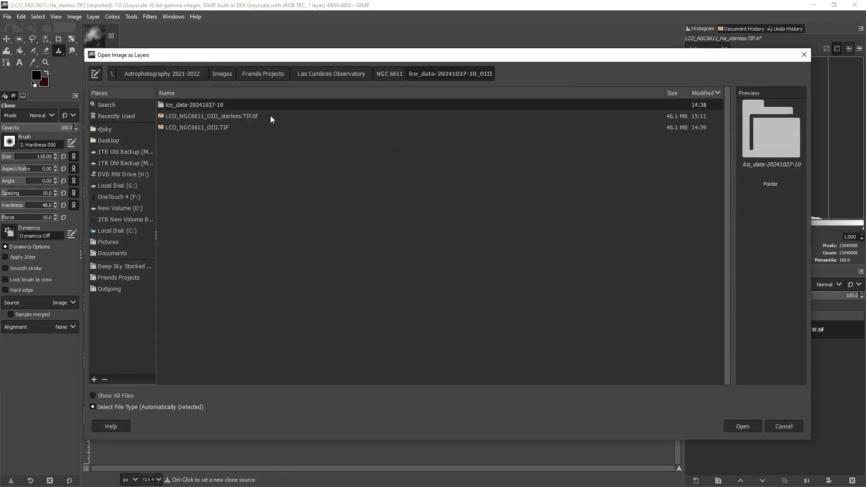
click(221, 116)
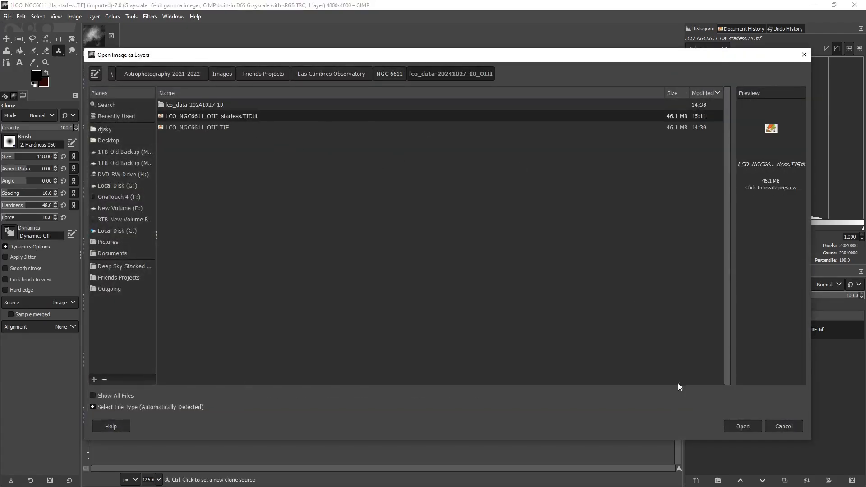
click(743, 426)
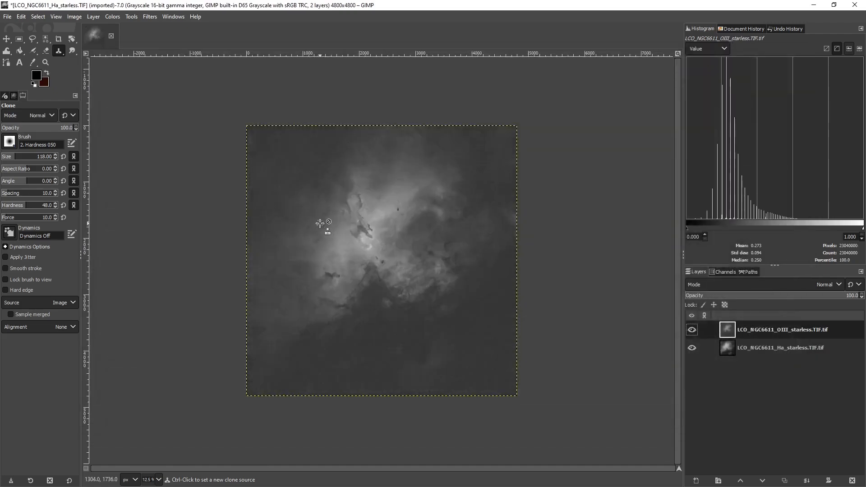
click(7, 17)
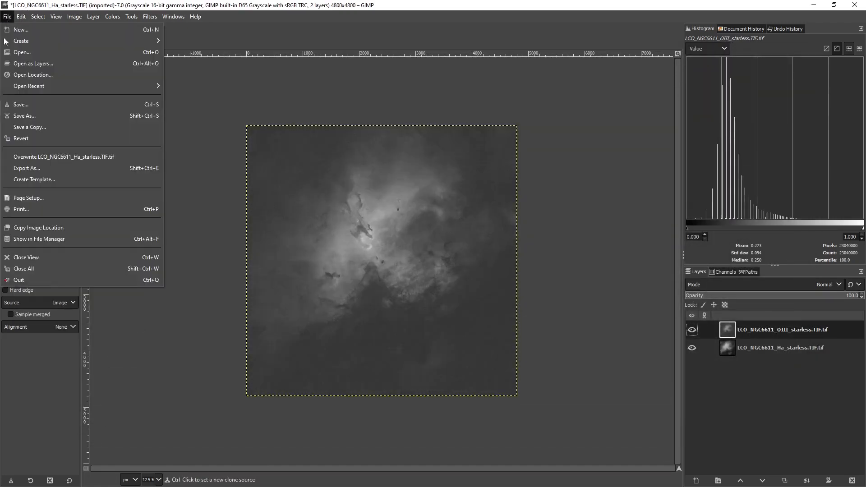
click(33, 63)
click(385, 74)
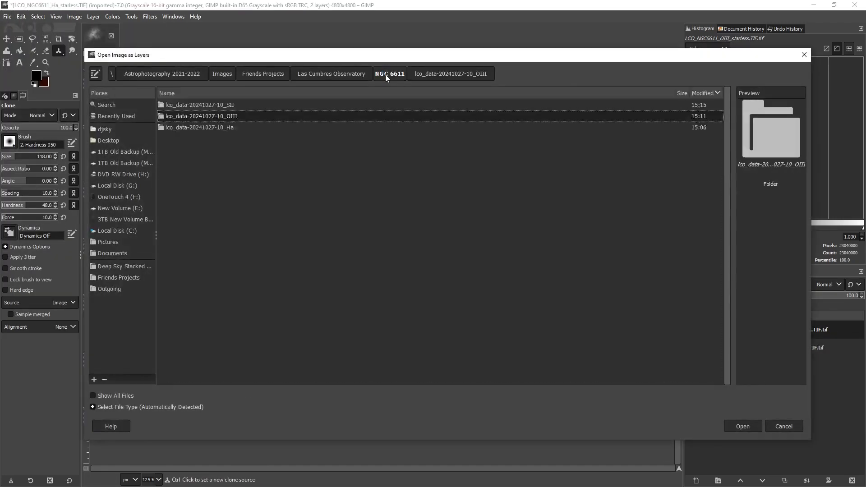
double_click(222, 105)
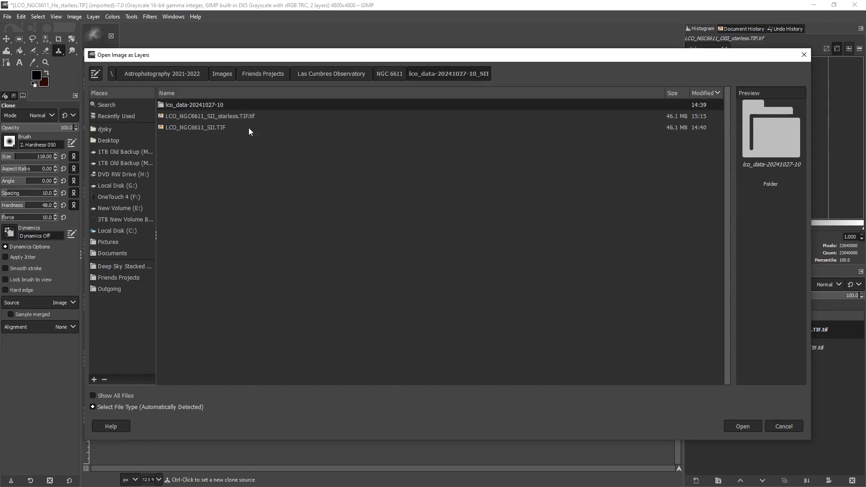
click(739, 426)
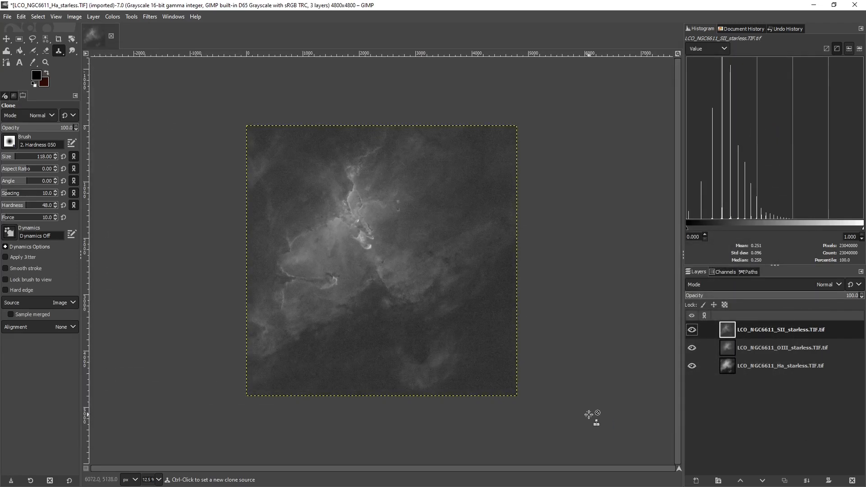
Hide the SII and OIII layers and examine the starless Ha image on its own
click(690, 330)
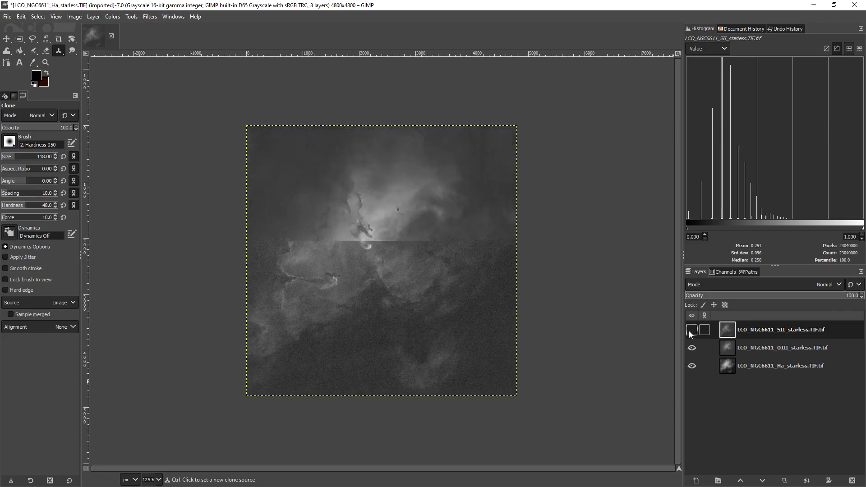
click(691, 348)
click(692, 365)
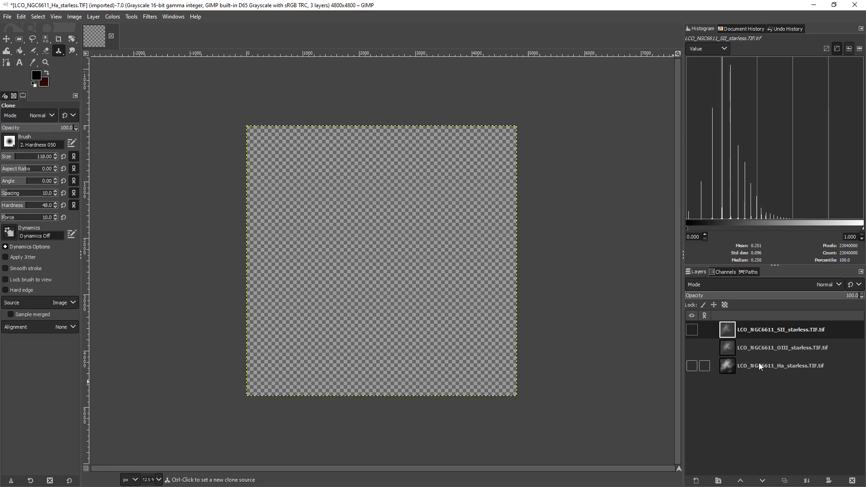
click(690, 366)
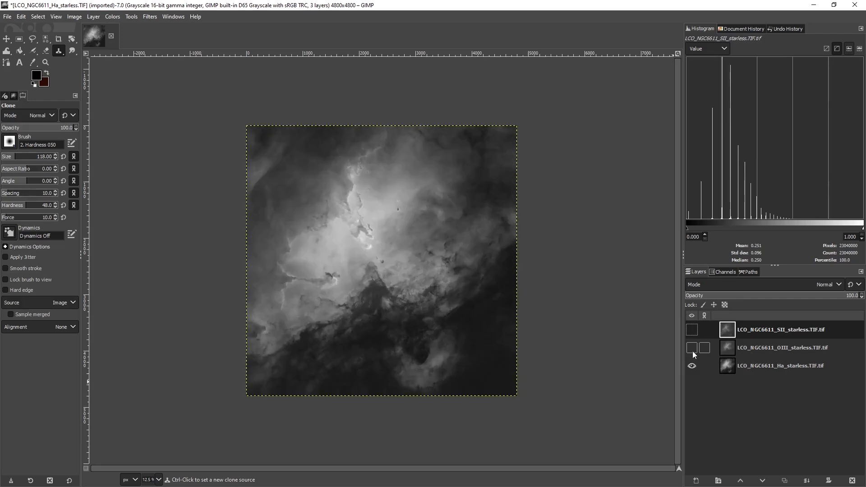
click(691, 350)
click(693, 368)
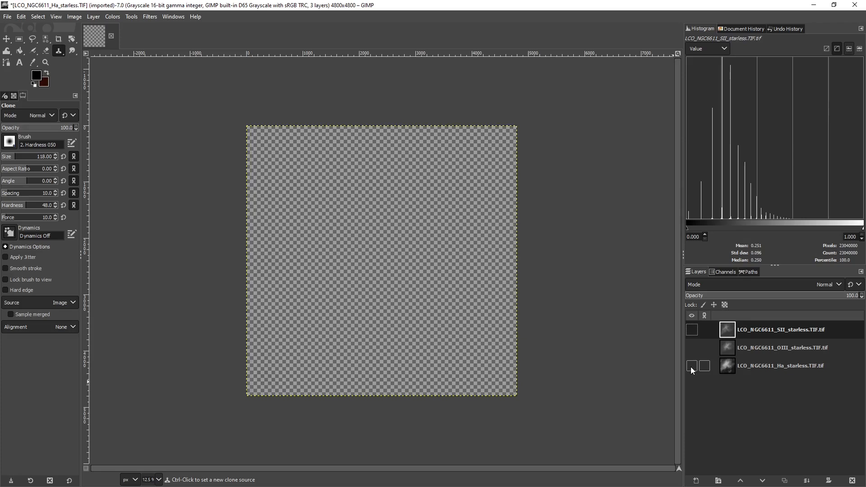
click(691, 367)
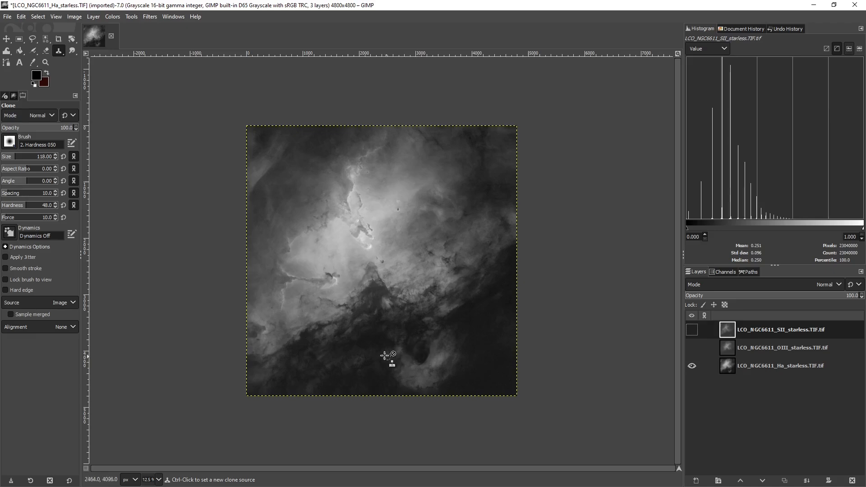
scroll(335, 356, up, 2)
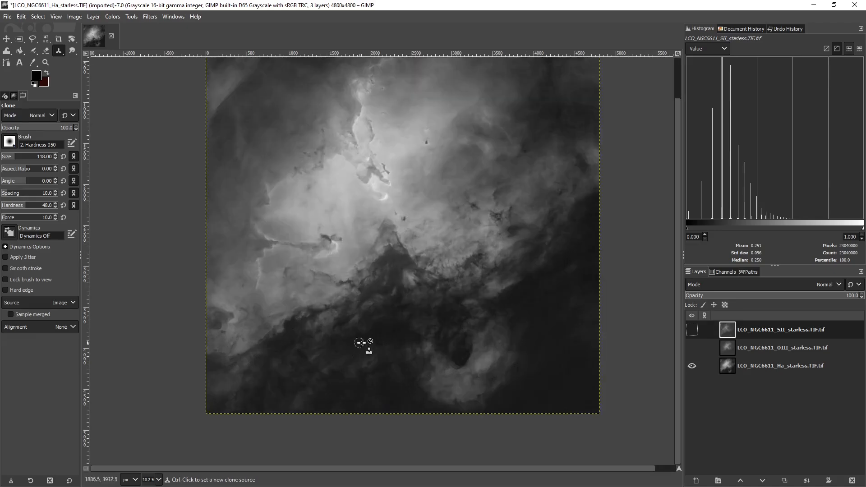
scroll(362, 343, down, 1)
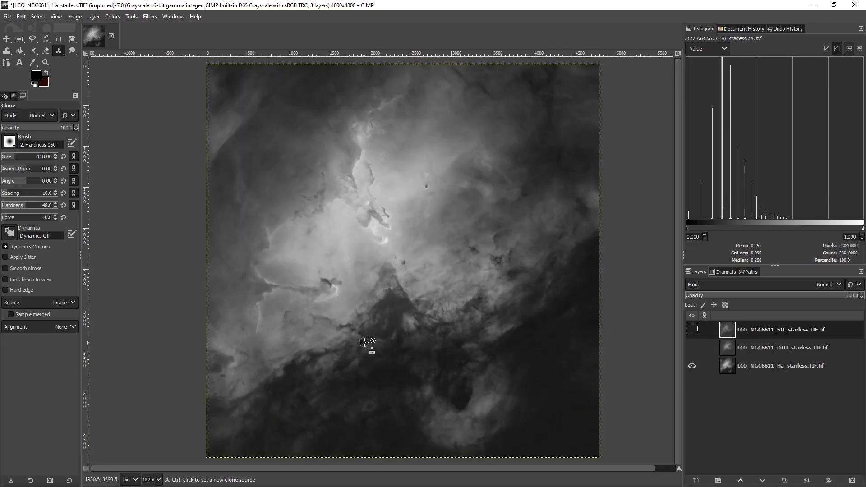
scroll(377, 335, down, 2)
scroll(374, 328, up, 2)
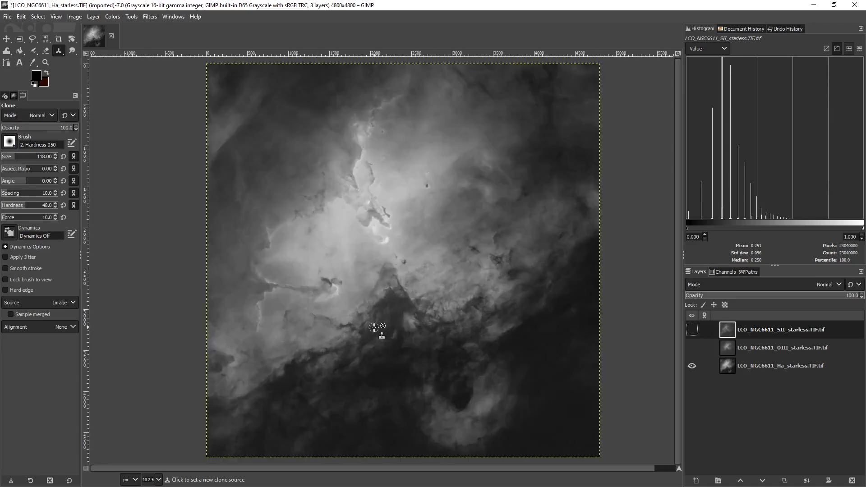
scroll(375, 329, down, 2)
scroll(378, 332, up, 2)
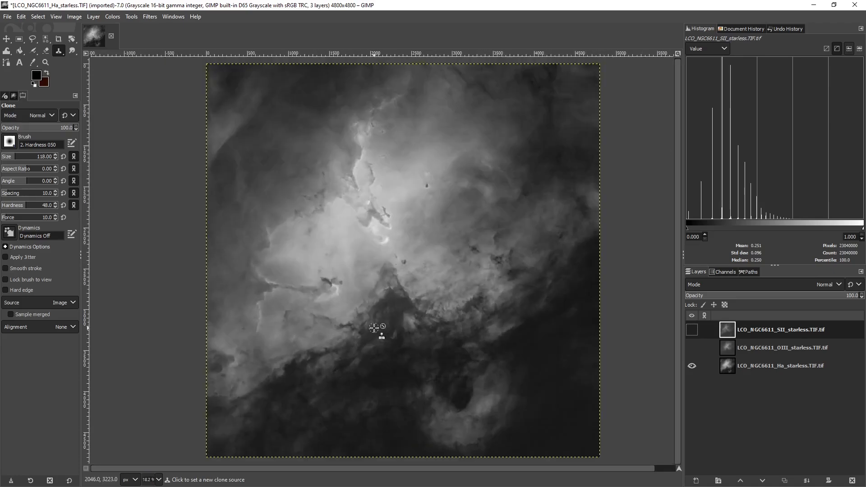
Show the OIII layer above the Ha layer and set its blend mode to Screen
click(692, 348)
click(730, 347)
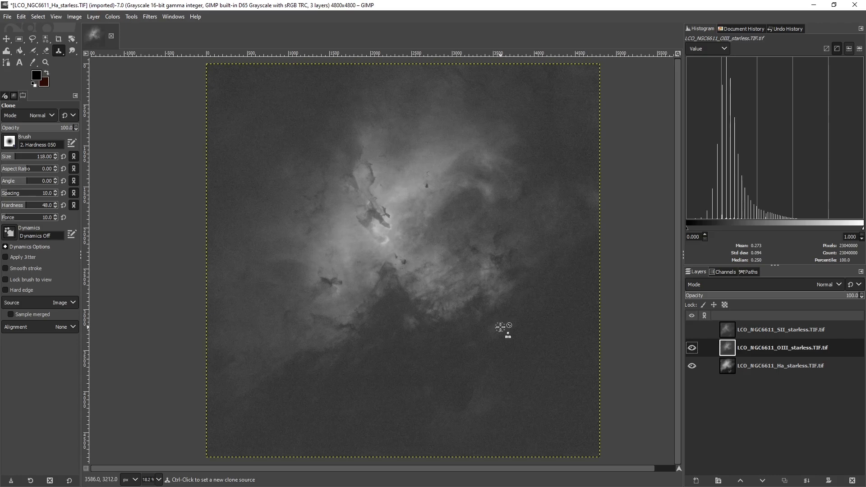
click(692, 365)
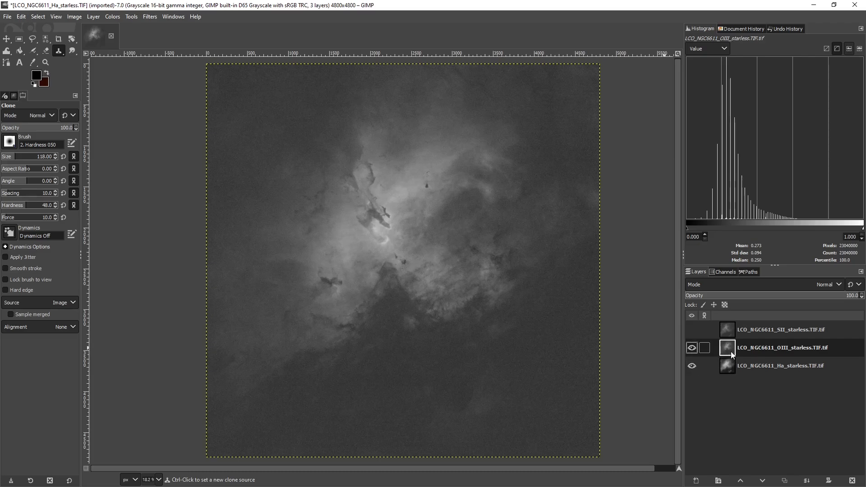
click(691, 366)
click(725, 370)
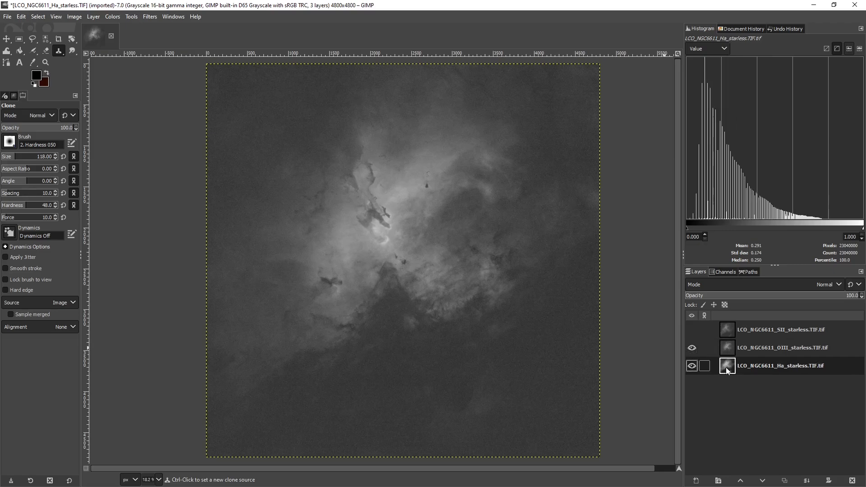
click(728, 350)
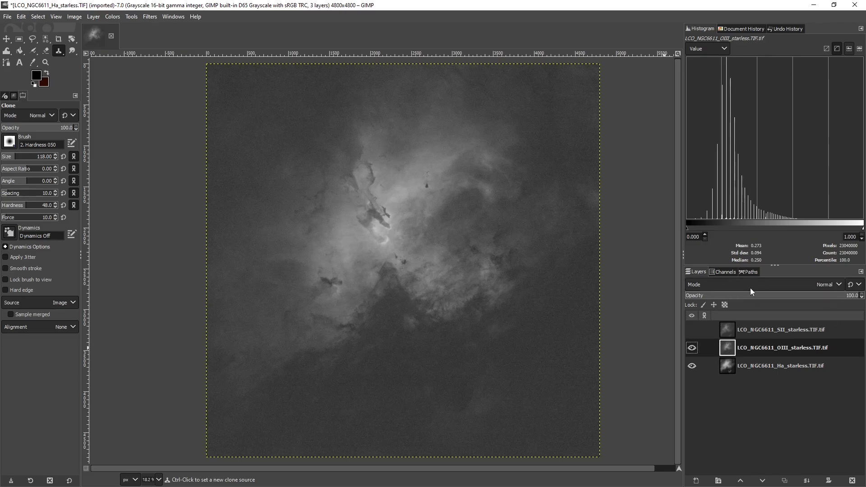
click(828, 286)
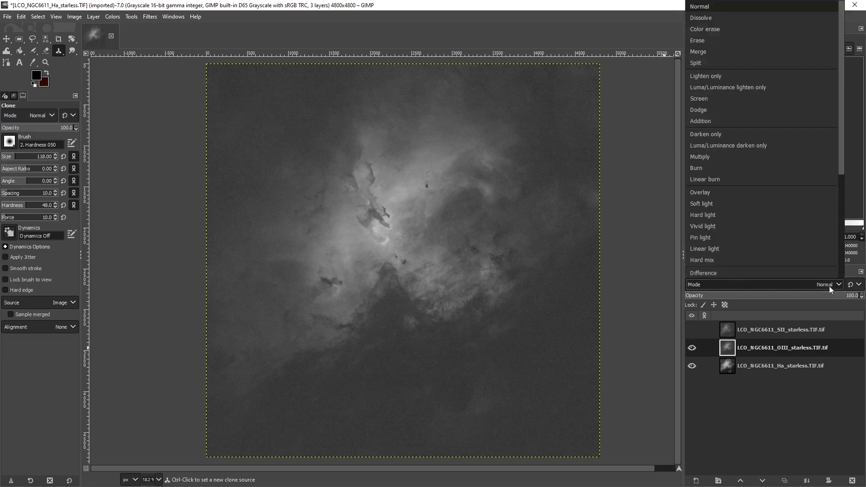
click(735, 100)
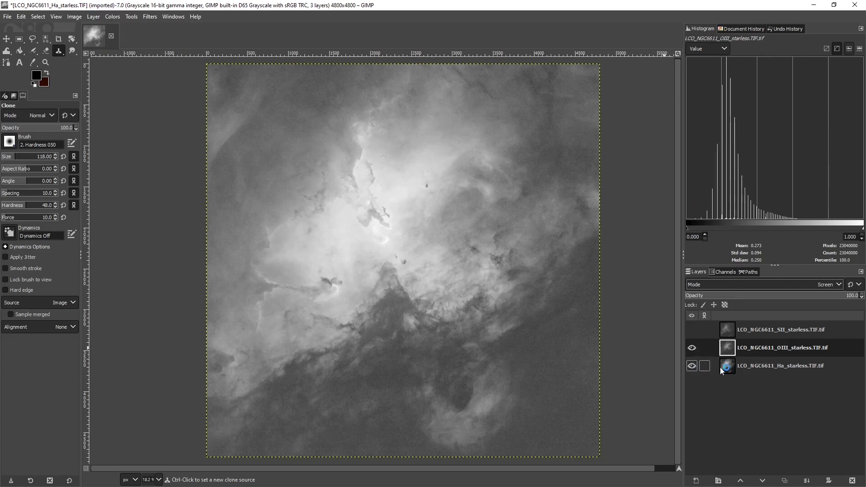
Switch the Ha layer's visibility off and on to compare the OIII image with the Screen blend
click(693, 367)
click(692, 367)
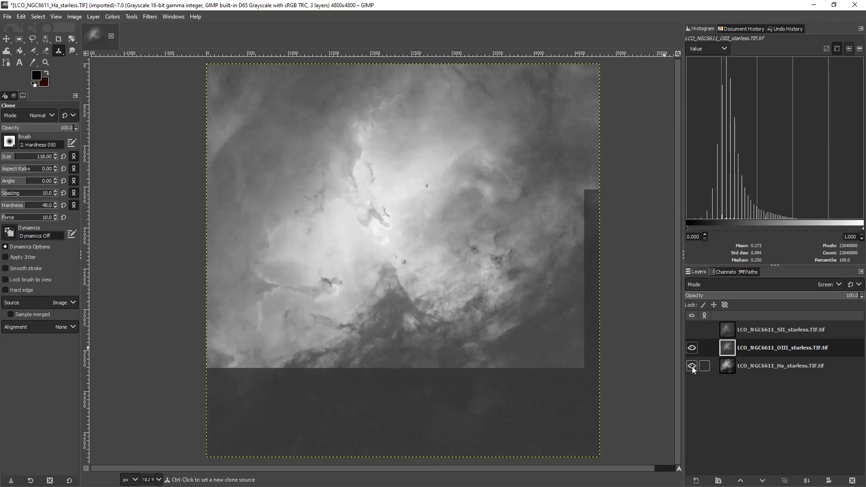
click(692, 366)
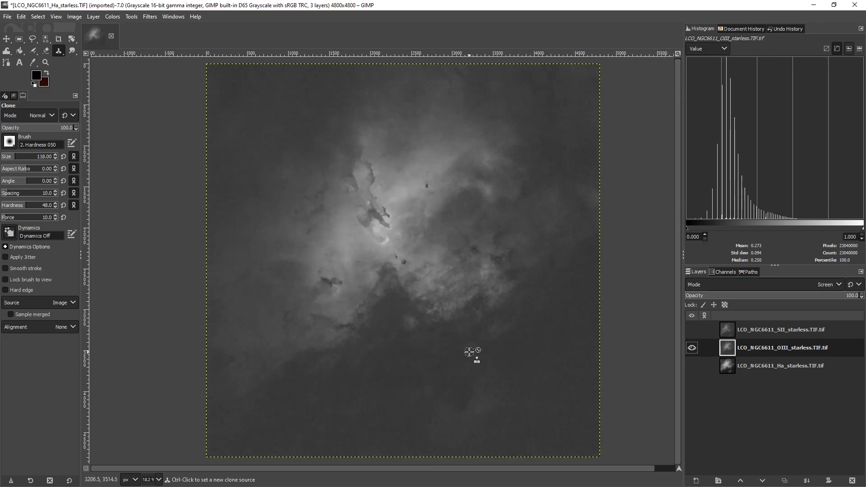
click(691, 366)
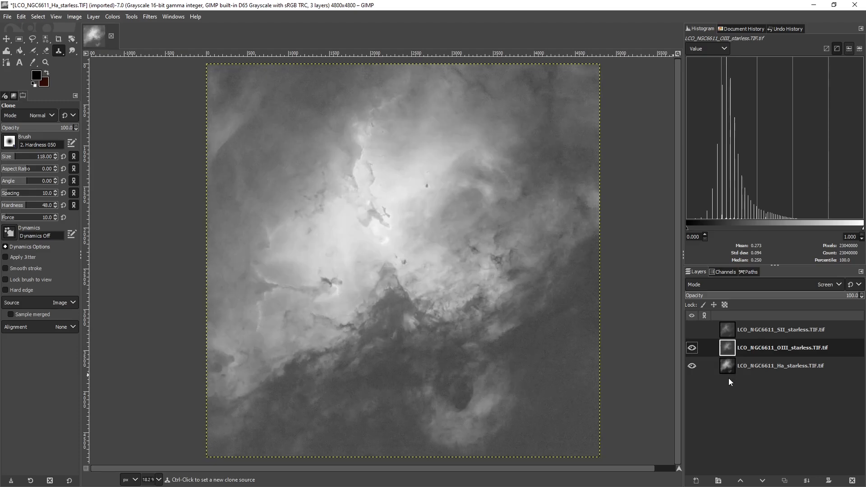
Set the hidden SII layer's blend mode to Screen and check the OIII layer's mode
click(726, 334)
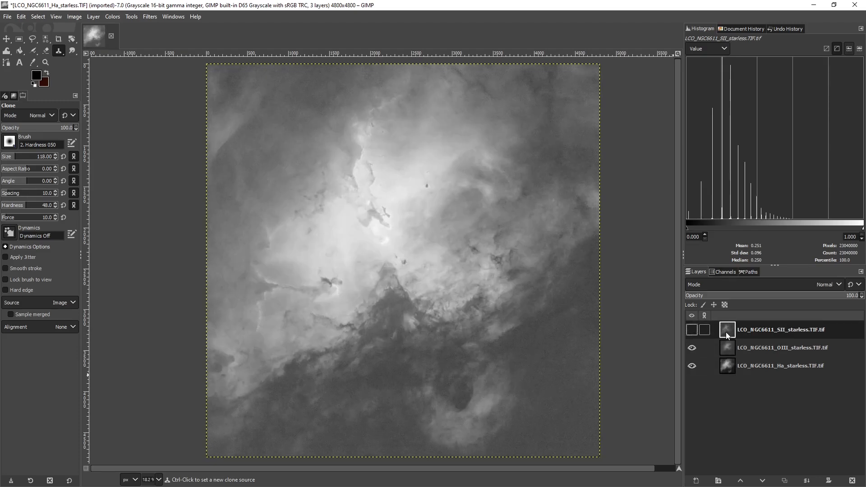
click(830, 286)
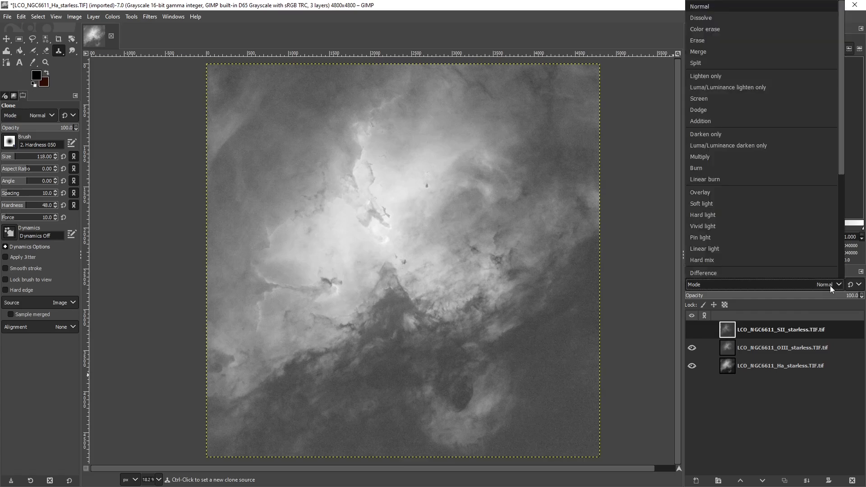
click(721, 99)
click(735, 347)
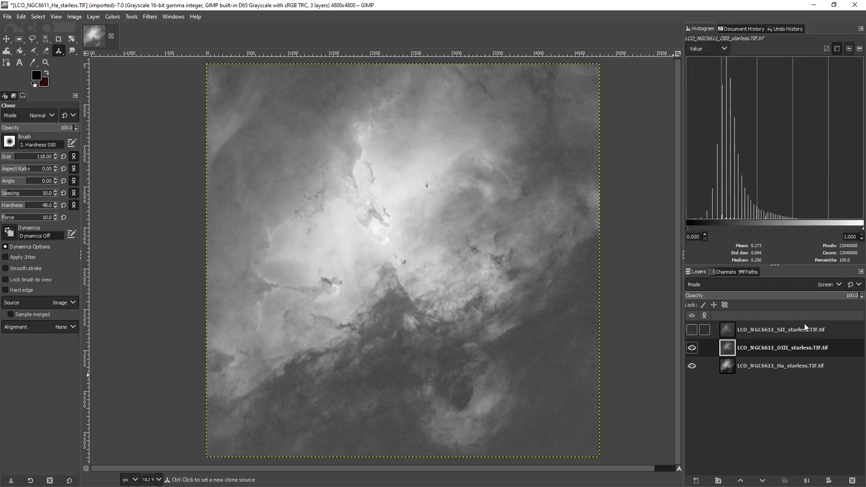
click(728, 331)
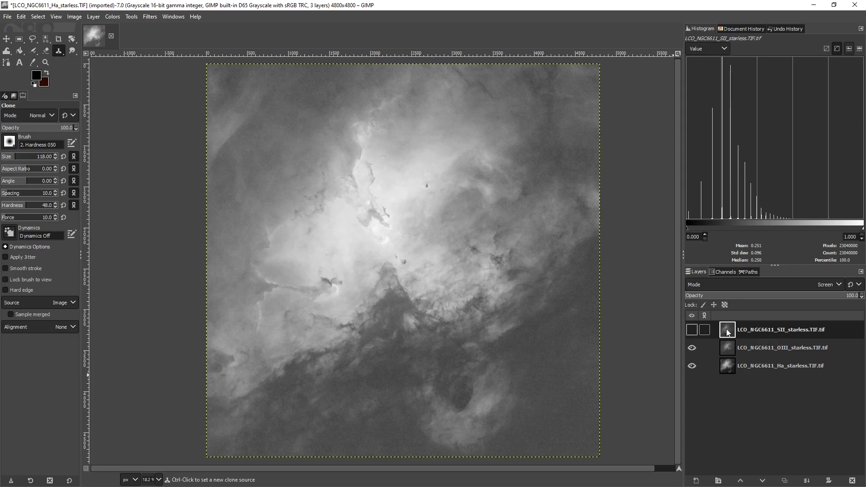
Set the Ha layer's blend mode to Screen and make the SII layer visible
click(731, 369)
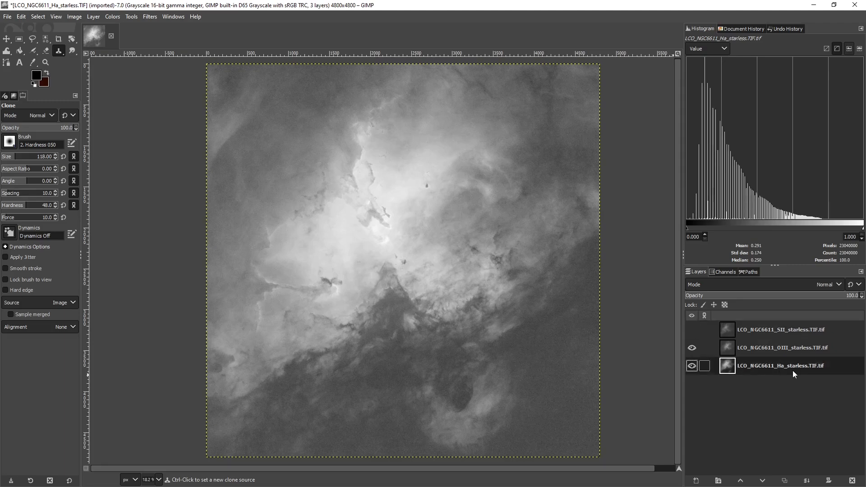
click(830, 284)
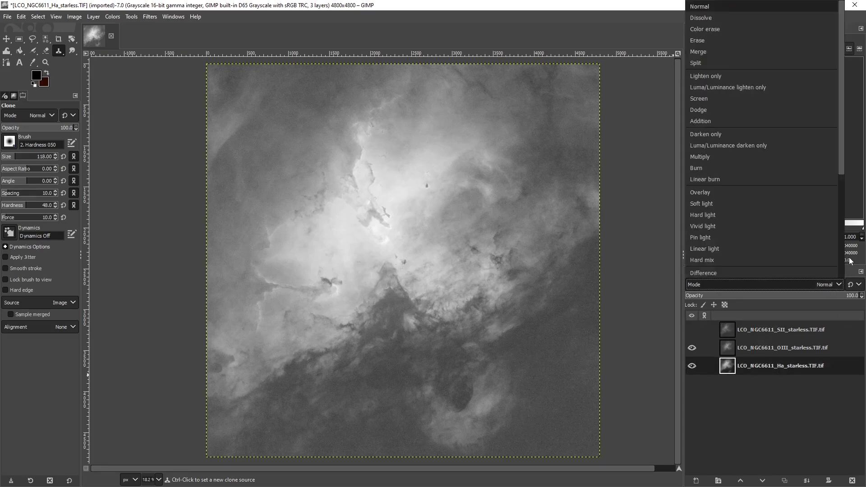
click(721, 99)
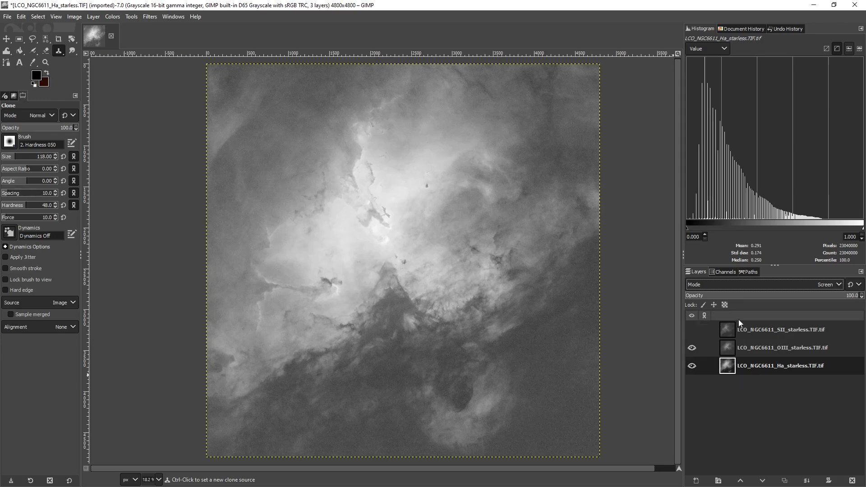
click(690, 330)
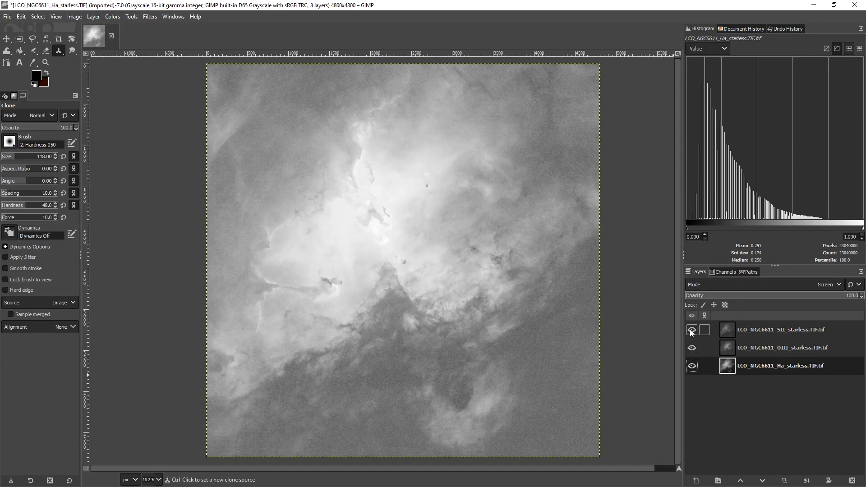
Convert the image's color mode from grayscale to RGB
click(92, 17)
mouse_move(74, 17)
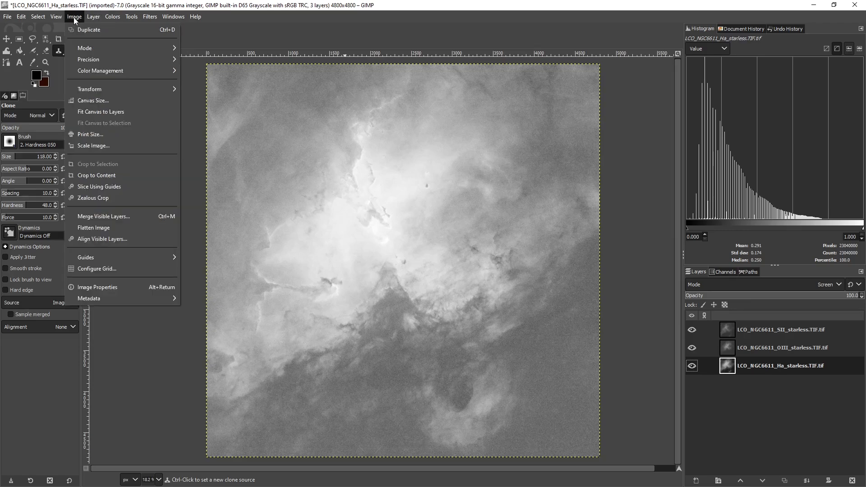
mouse_move(87, 50)
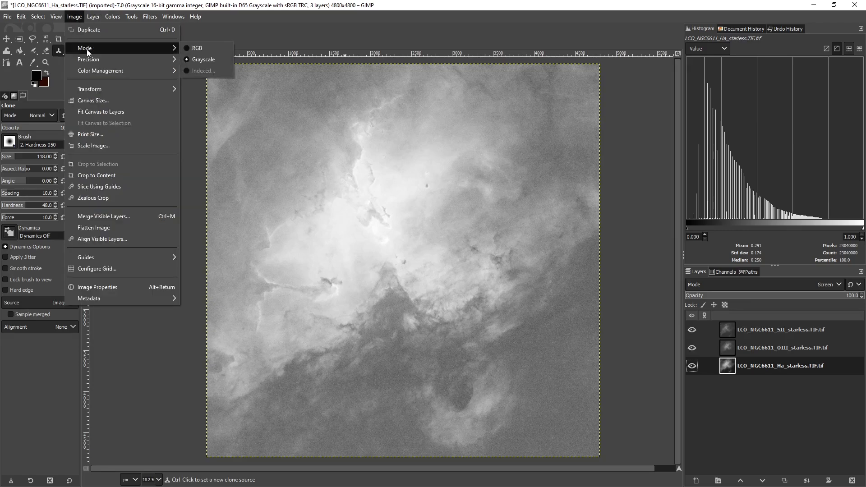
click(186, 47)
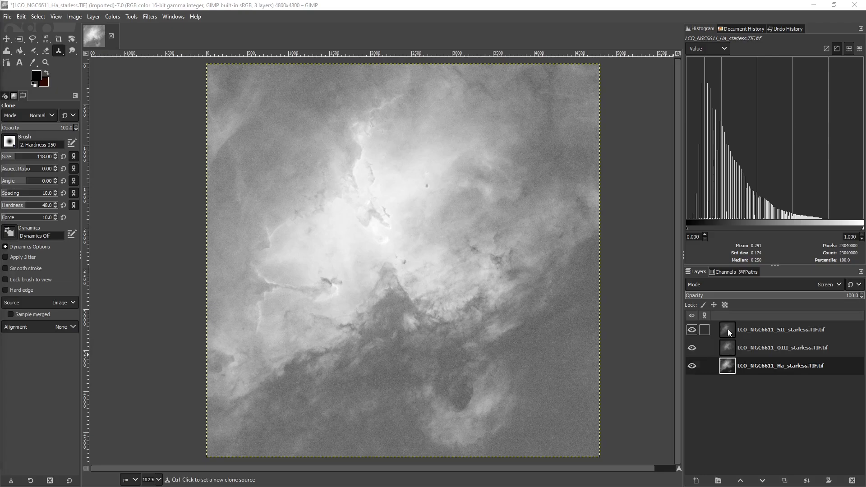
Colorize the SII layer dark red with R 50, G 0 and B 0 (HTML 800000)
click(727, 329)
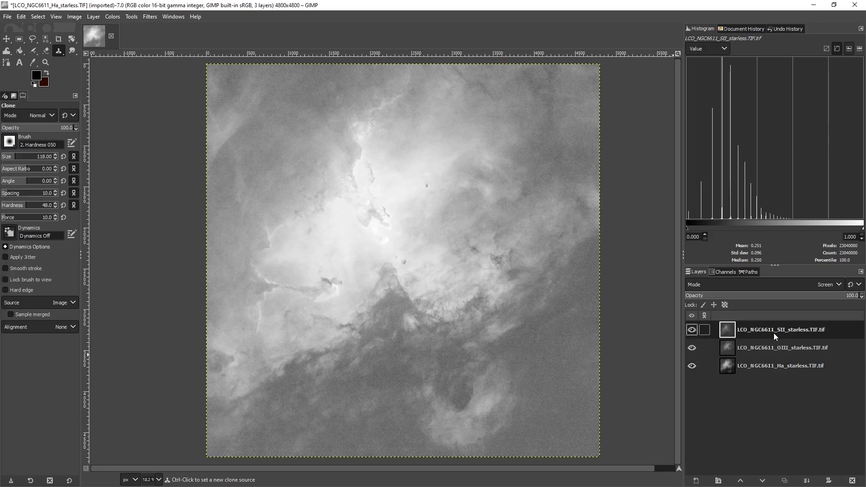
click(110, 17)
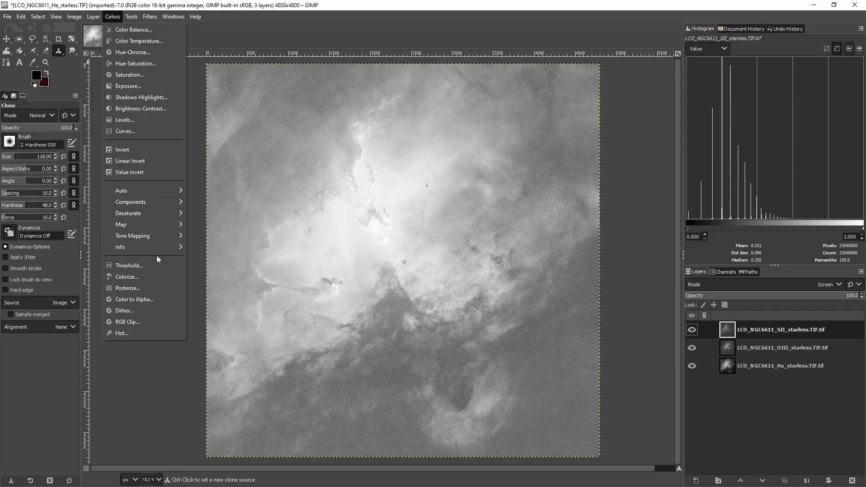
click(129, 281)
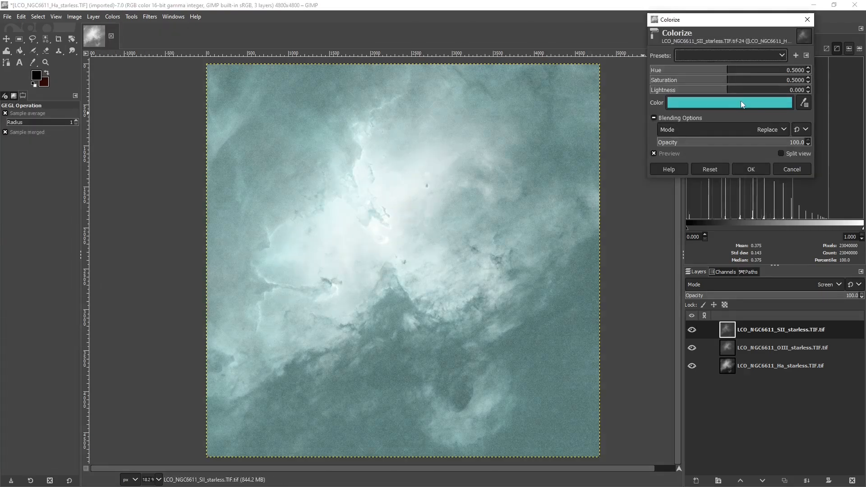
click(726, 103)
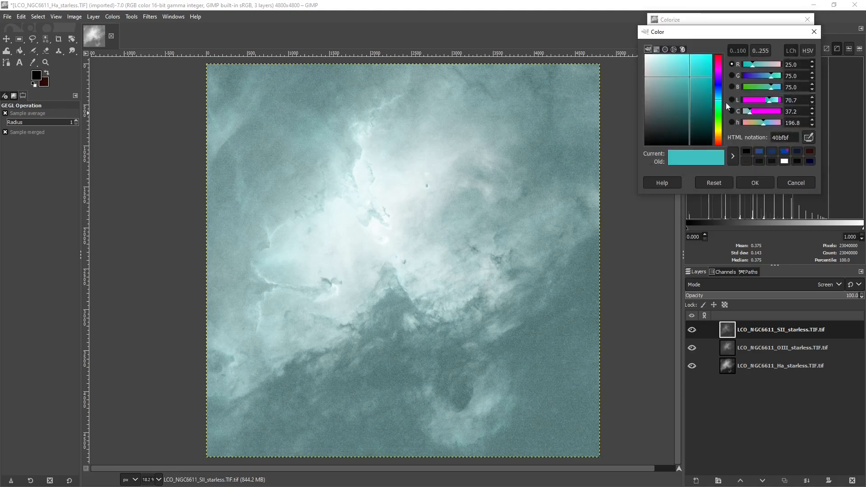
click(771, 89)
drag(771, 89, 732, 76)
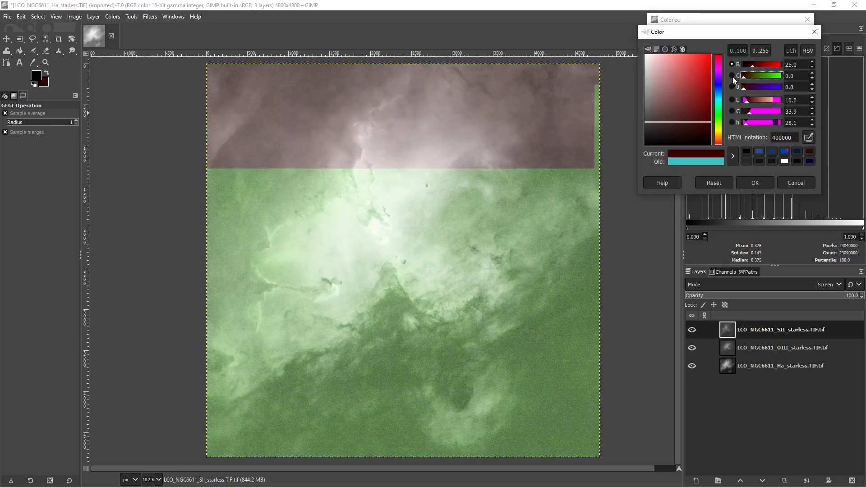
double_click(799, 65)
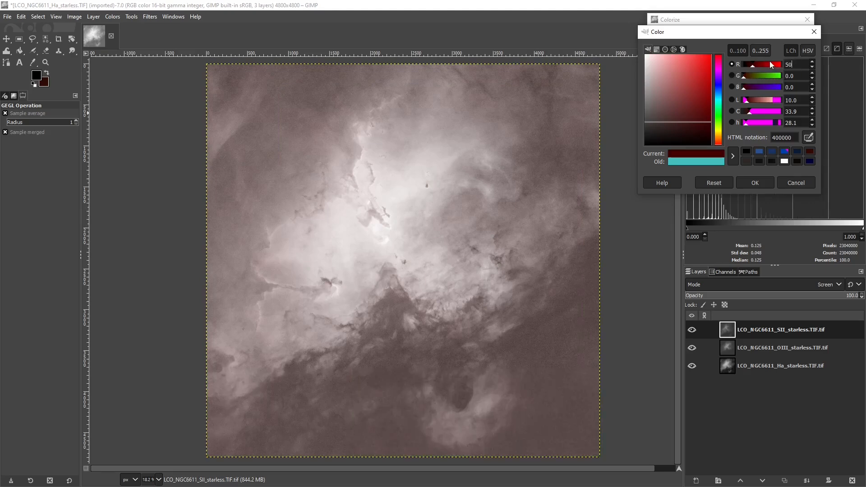
key(Return)
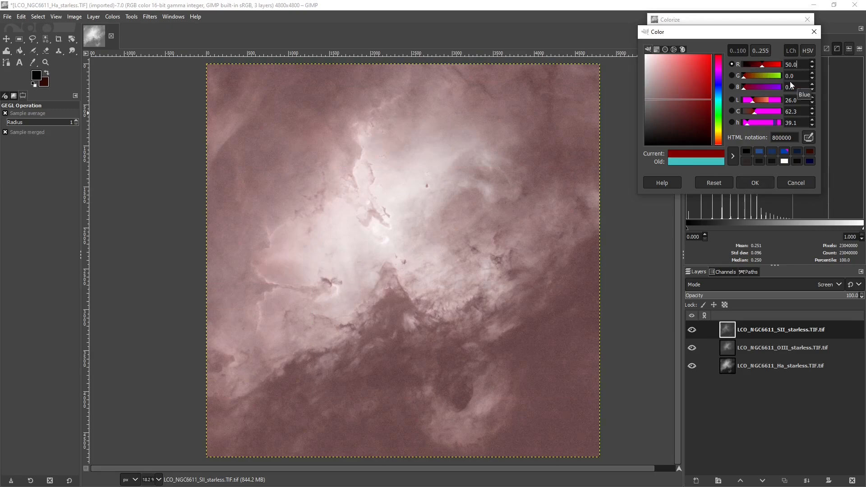
click(753, 183)
click(760, 170)
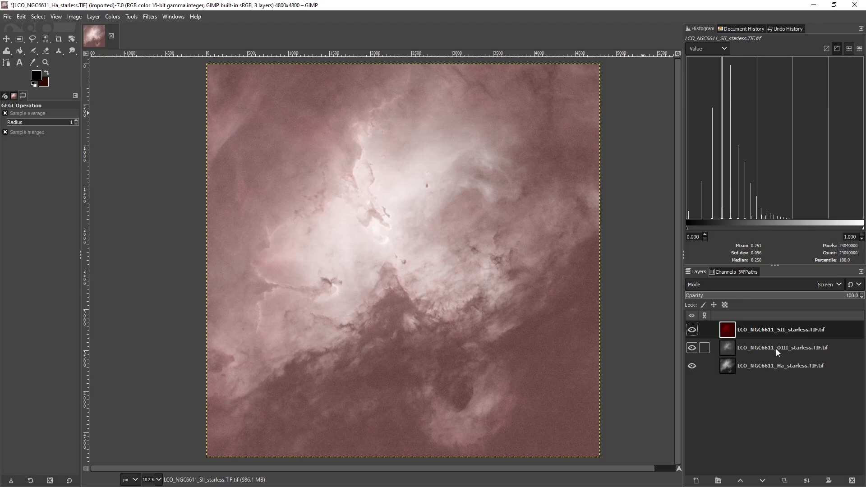
Colorize the OIII layer dark blue with R 0, G 0 and B 50 (HTML 000080)
click(732, 345)
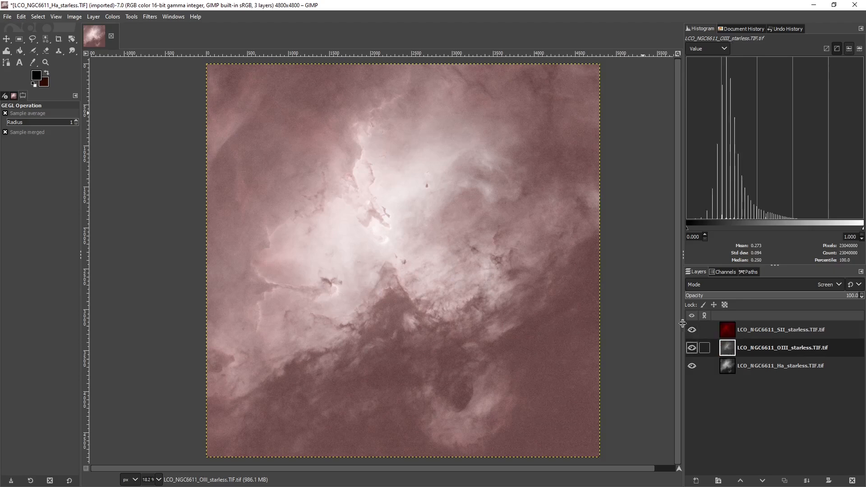
click(118, 16)
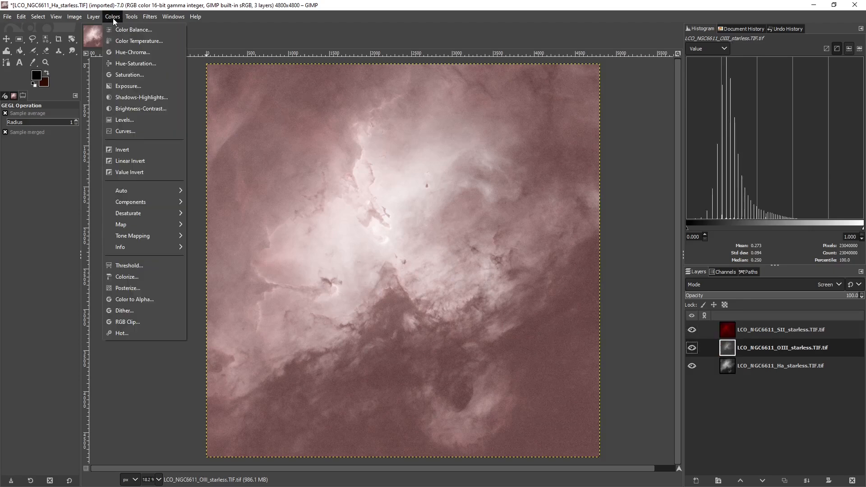
click(120, 278)
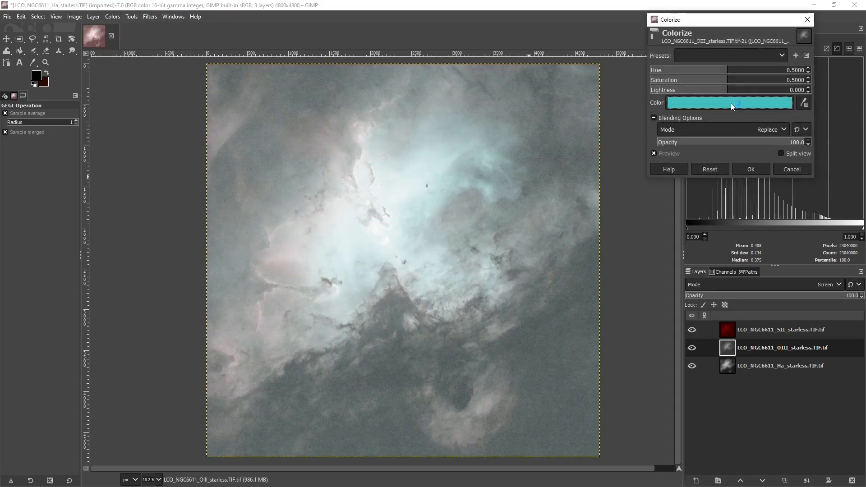
click(729, 103)
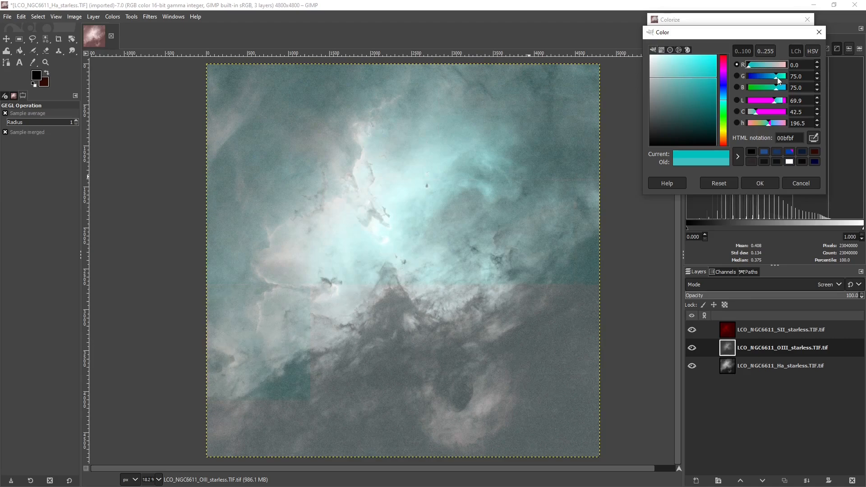
drag(776, 78, 745, 78)
drag(803, 88, 790, 89)
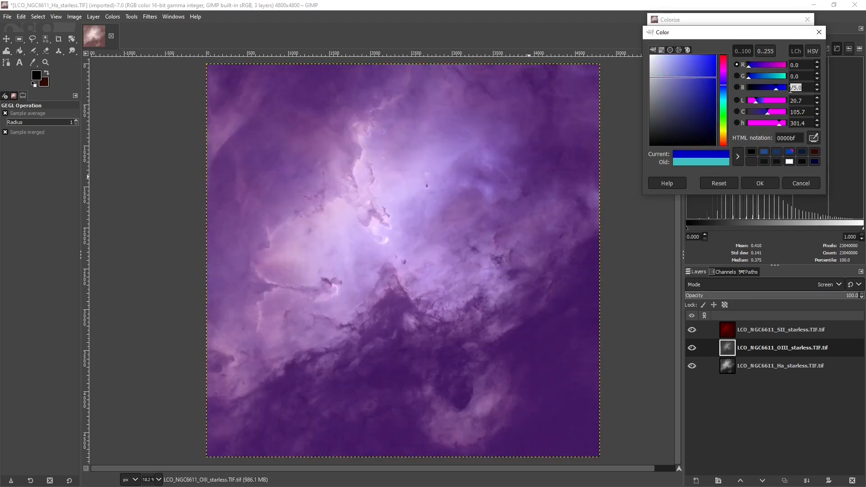
text(50)
key(Return)
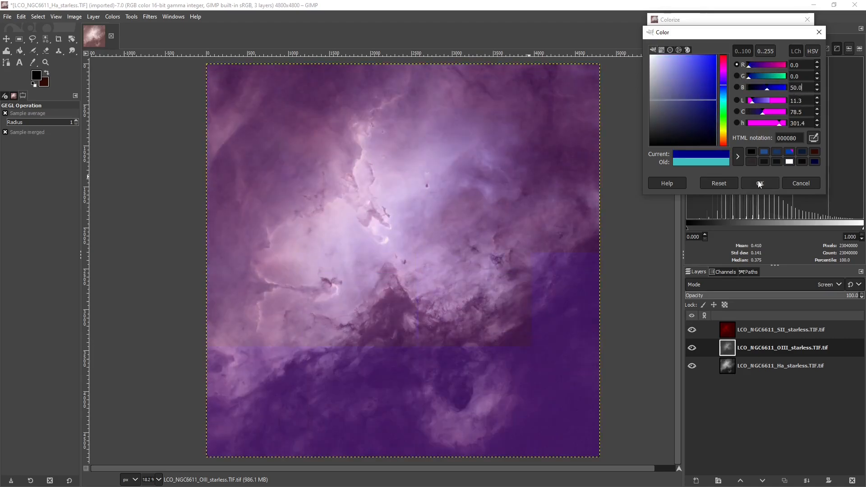
click(759, 183)
click(753, 169)
Colorize the Ha layer dark green with R 0, G 50 and B 0
click(729, 369)
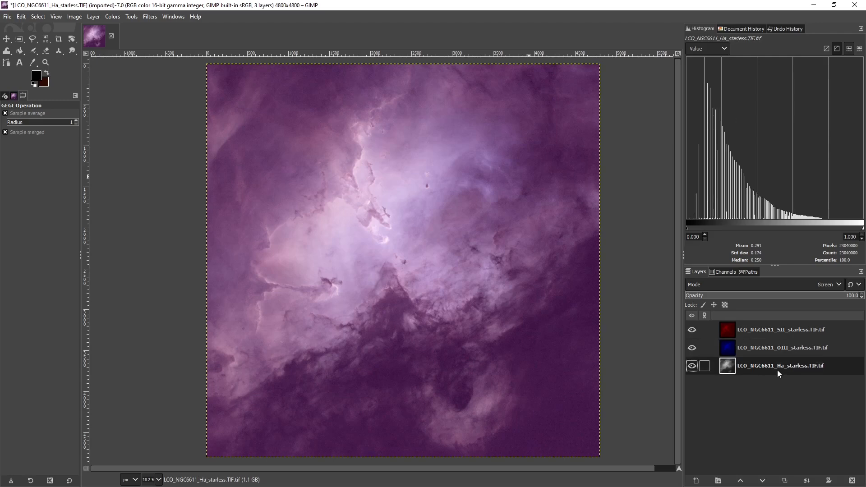
click(113, 17)
click(127, 277)
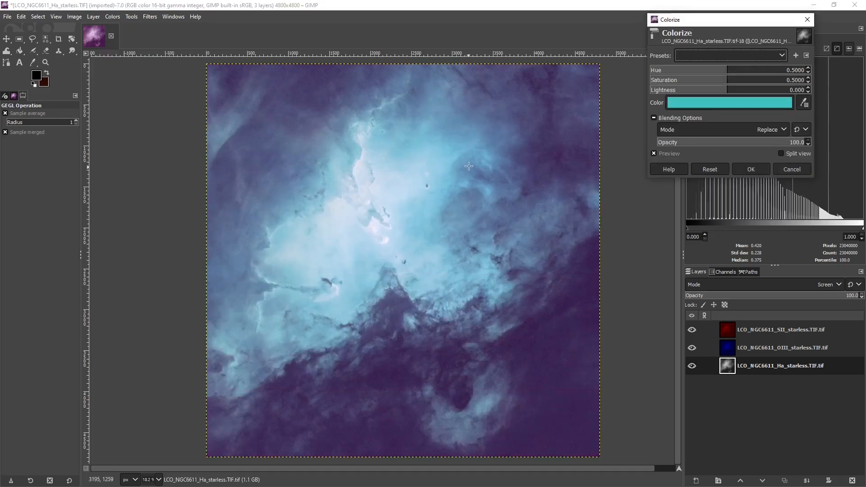
drag(741, 64, 723, 85)
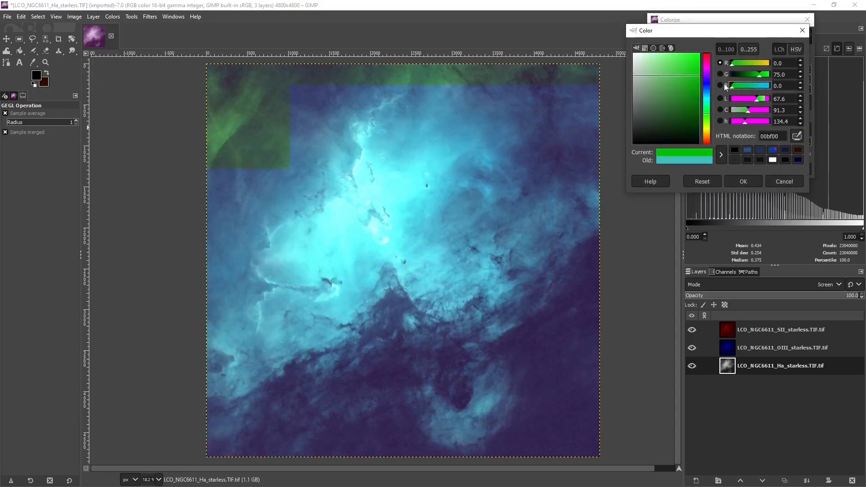
click(771, 78)
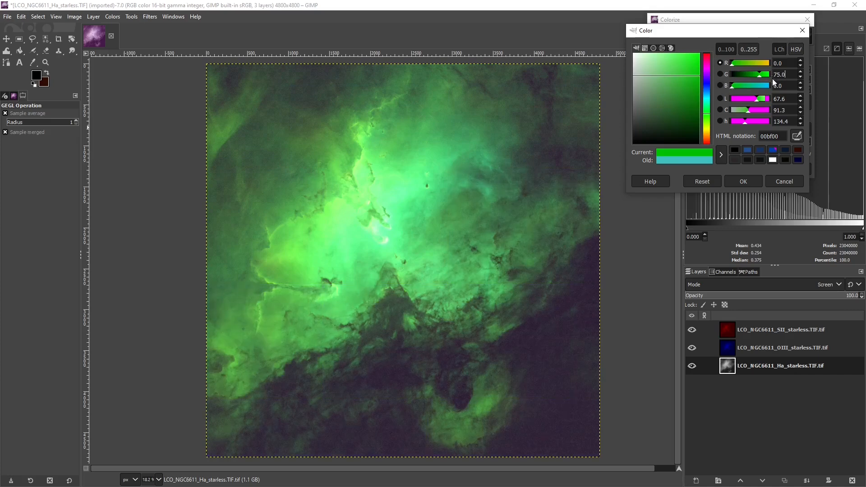
drag(787, 77, 768, 74)
text(50)
key(Return)
click(744, 181)
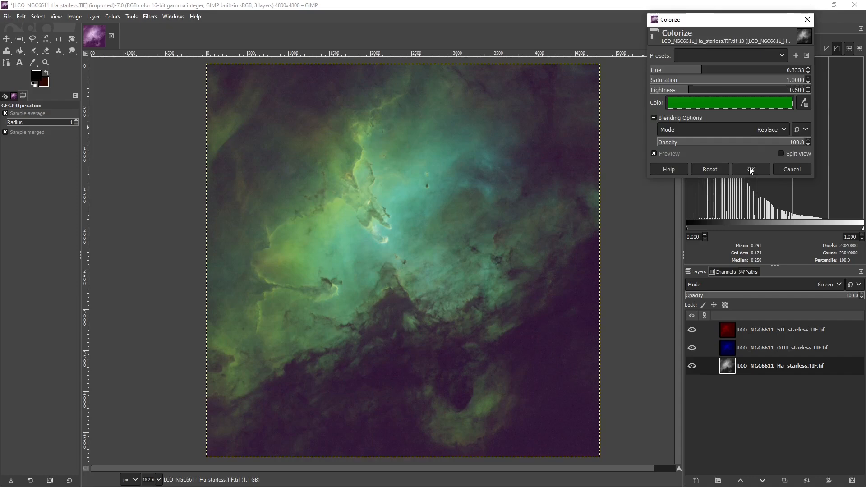
click(750, 168)
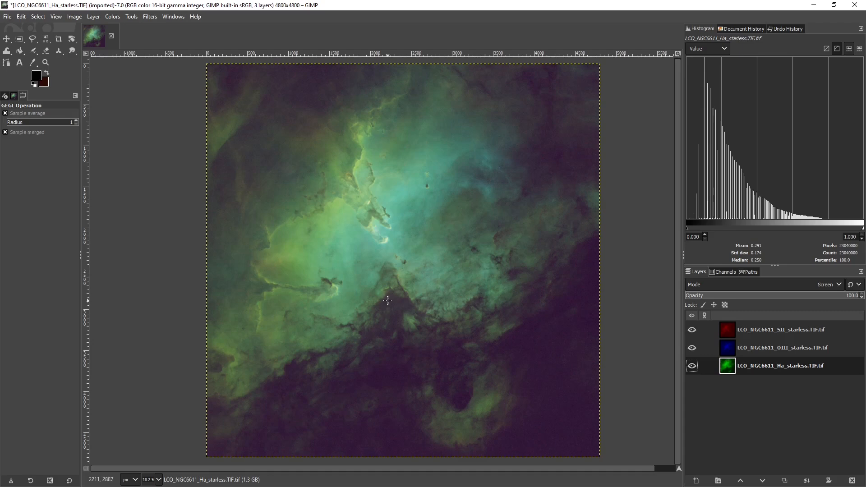
Try rotating the canvas view 90° counter-clockwise, and reset the view's rotation
click(56, 16)
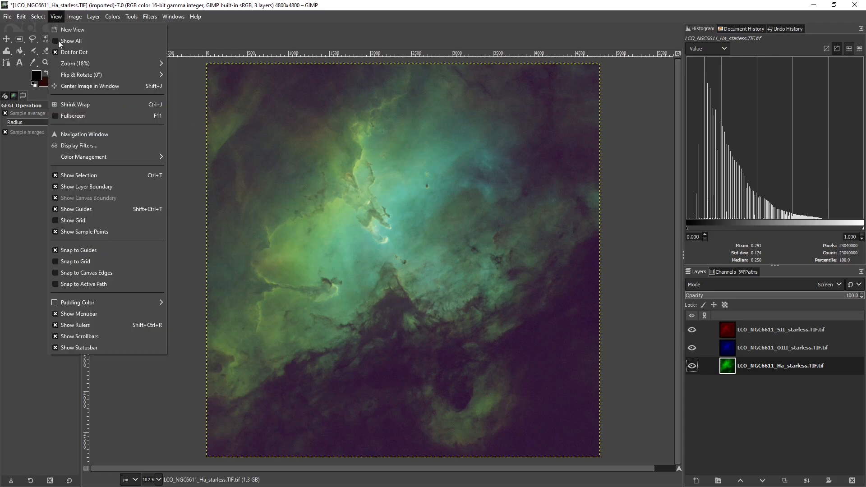
mouse_move(68, 77)
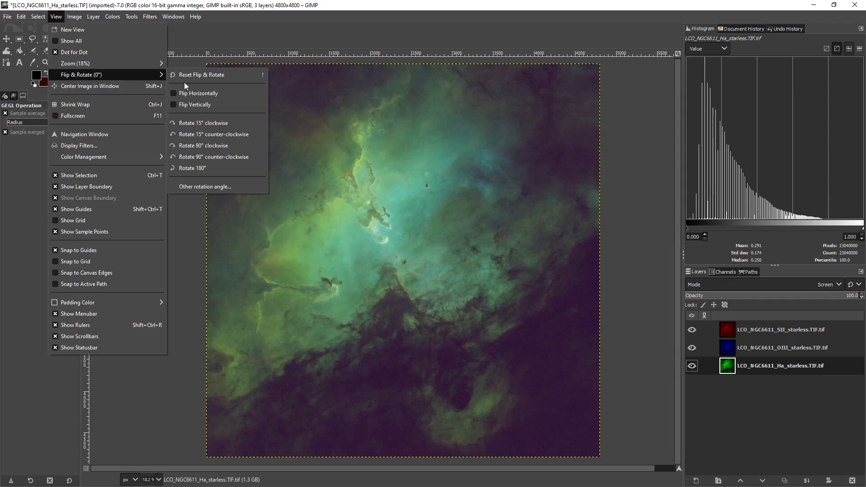
click(210, 159)
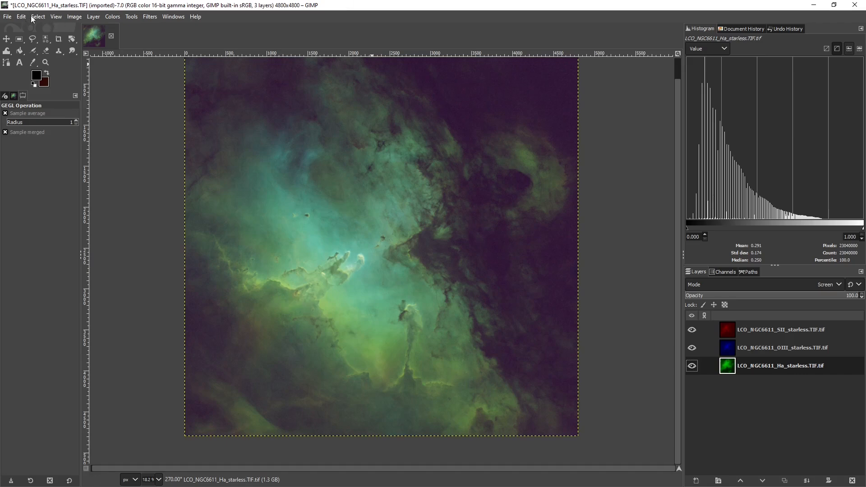
click(56, 17)
mouse_move(137, 76)
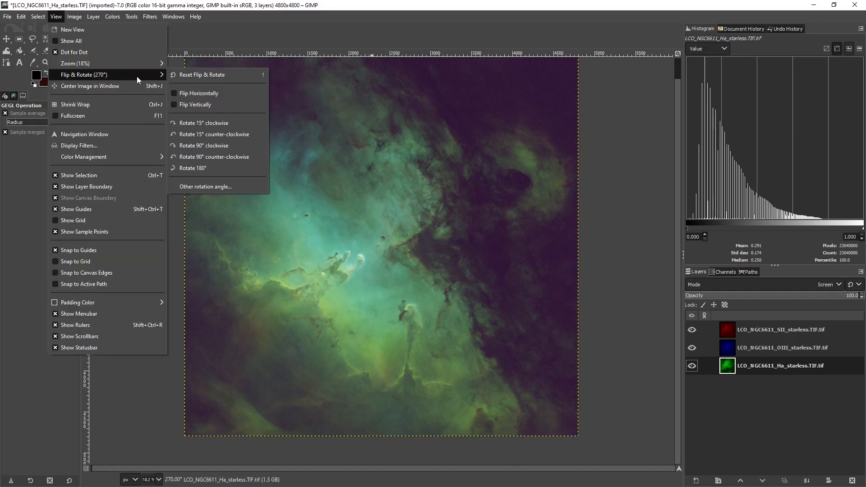
click(185, 75)
Flip the canvas view vertically and inspect the central pillars of the nebula up close
click(54, 17)
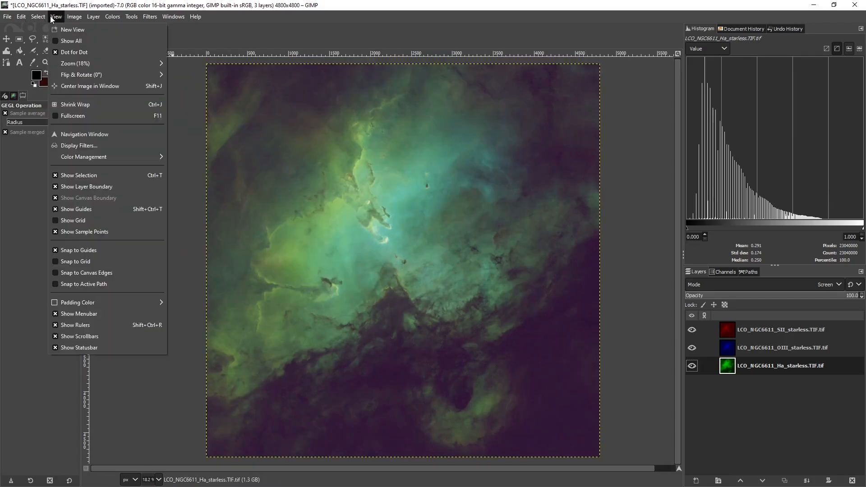
mouse_move(113, 75)
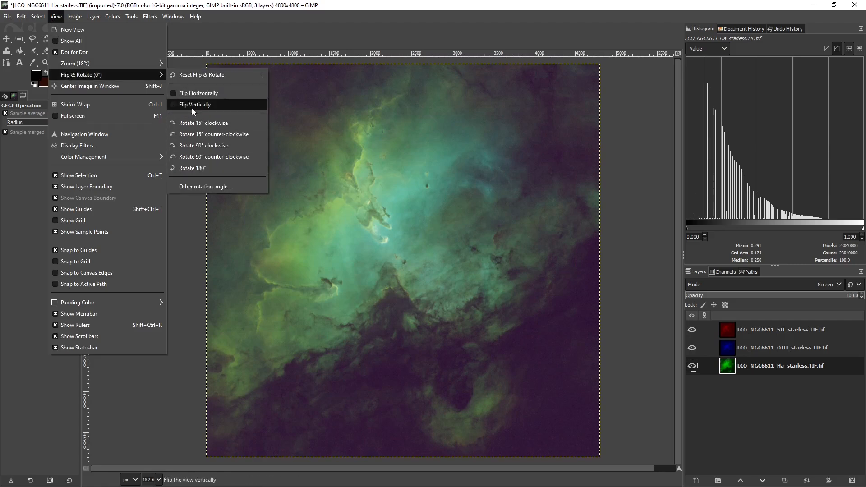
click(179, 106)
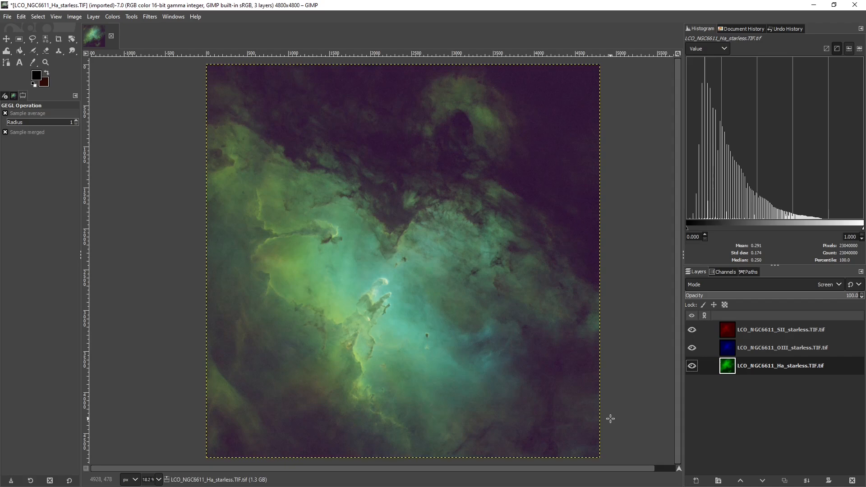
scroll(358, 340, up, 2)
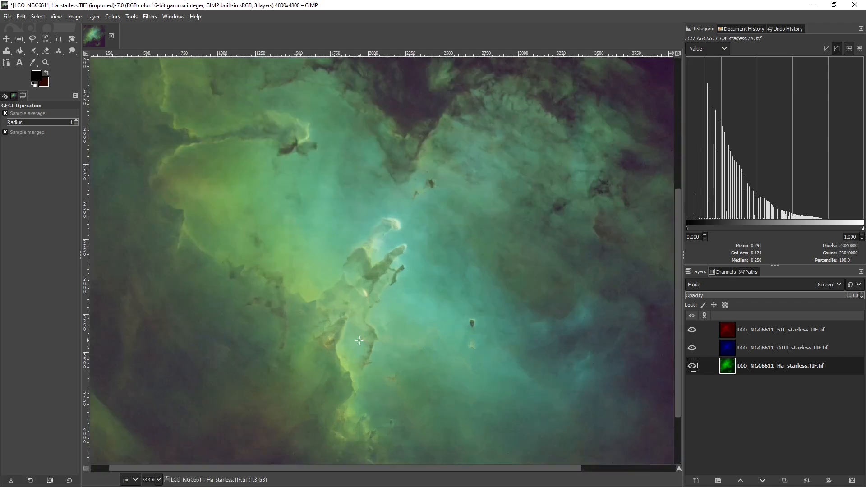
scroll(358, 340, up, 1)
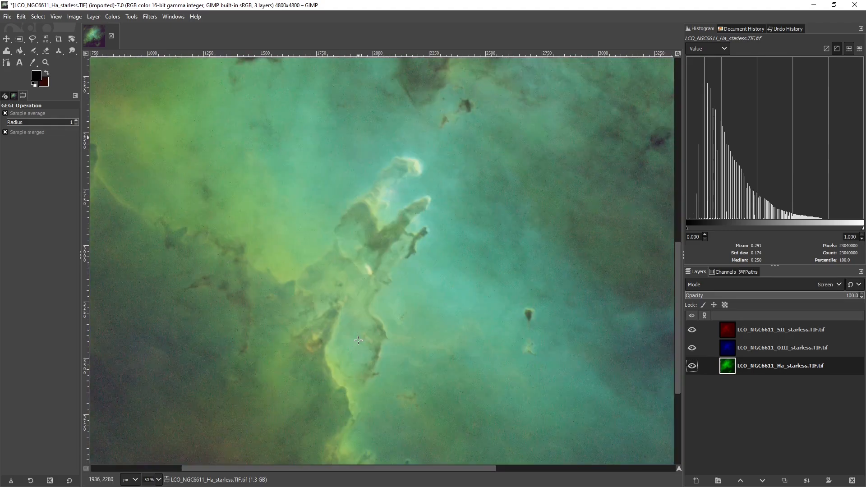
scroll(358, 340, down, 3)
scroll(358, 340, up, 6)
scroll(358, 340, down, 2)
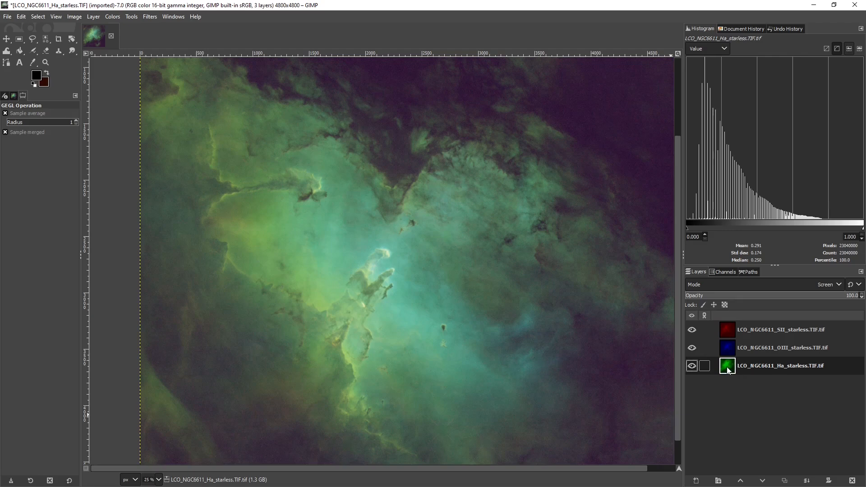
Darken the Ha layer's midtones with a Value curve point at input 62.34 and output 37.24, comparing the preview before applying
click(116, 20)
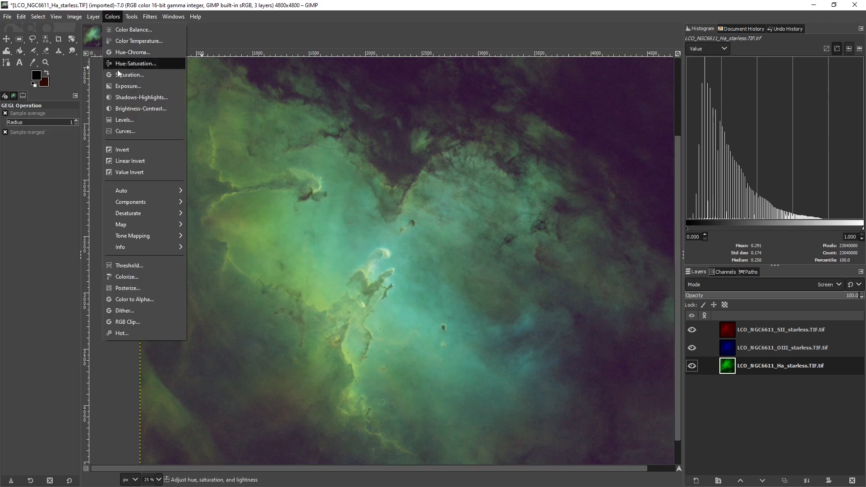
click(125, 131)
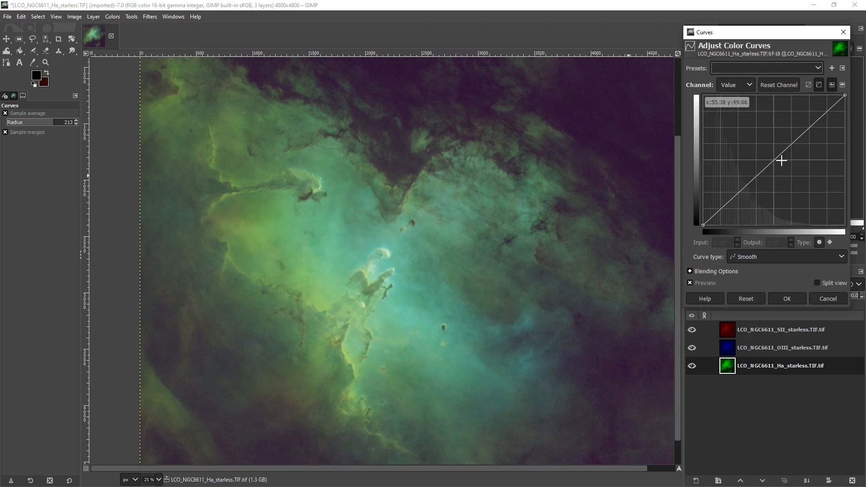
drag(780, 159, 784, 181)
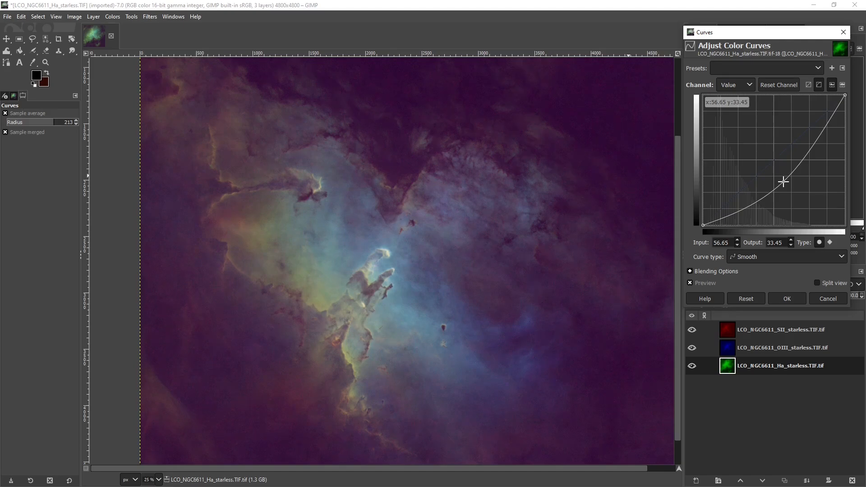
drag(783, 181, 783, 182)
drag(783, 182, 792, 177)
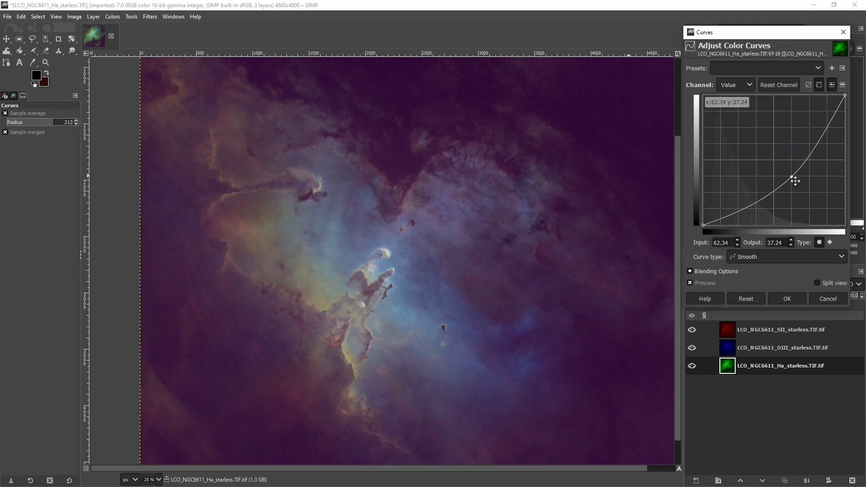
click(689, 283)
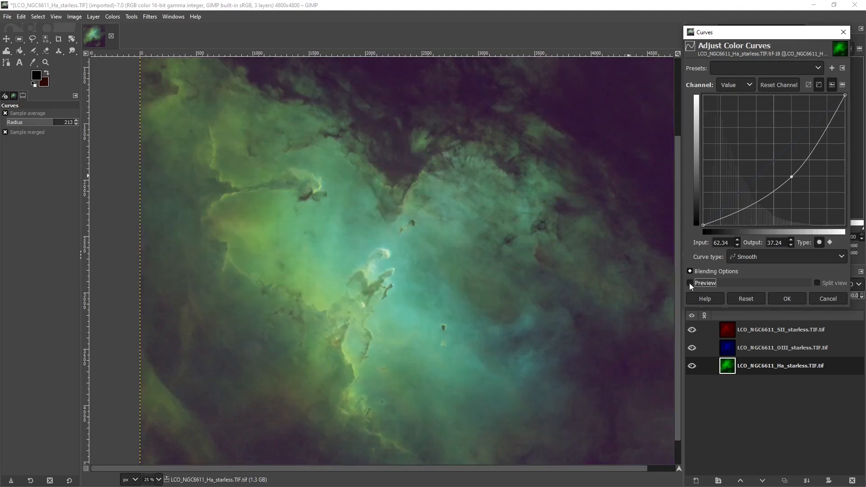
click(689, 283)
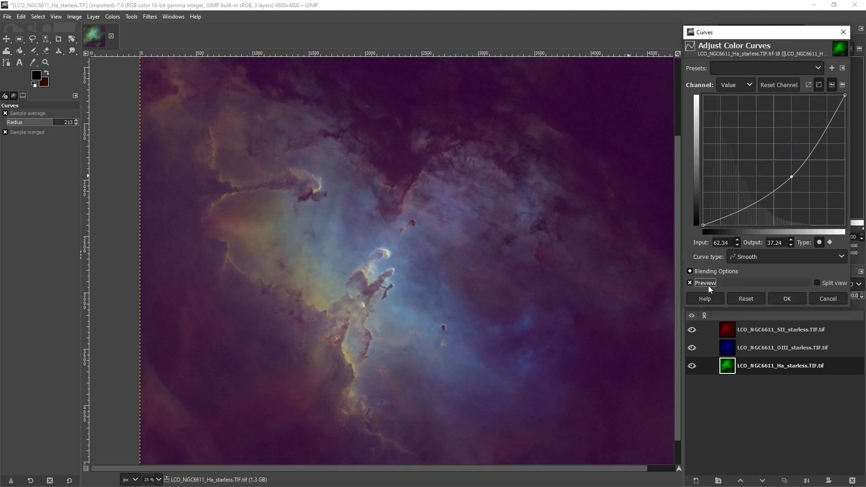
scroll(372, 338, down, 1)
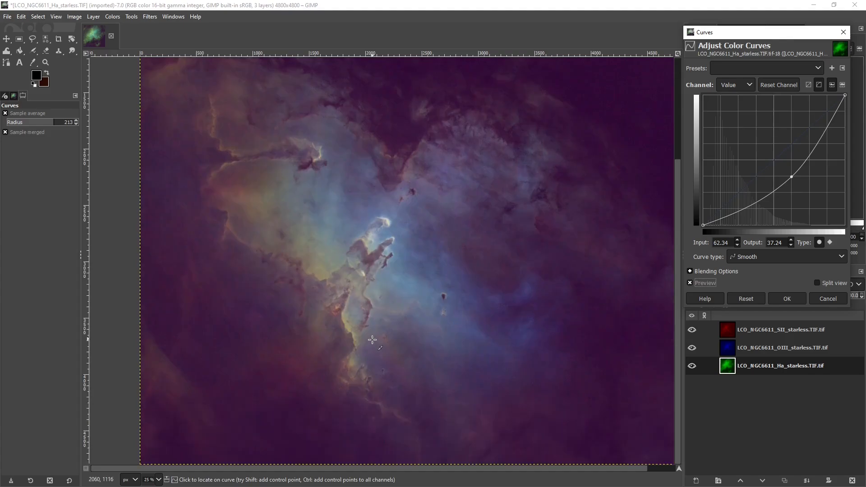
click(786, 298)
Raise the SII layer's low input level to 9.09 in the Value channel with Levels and apply it
scroll(334, 333, up, 3)
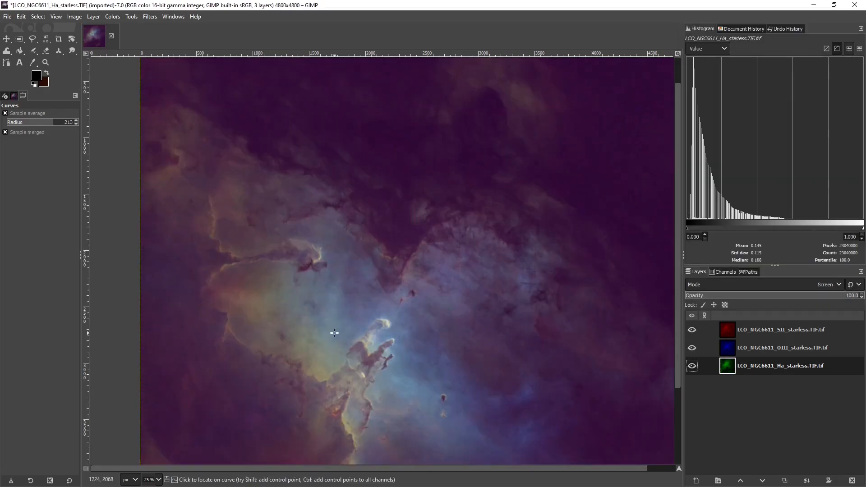
scroll(334, 333, down, 1)
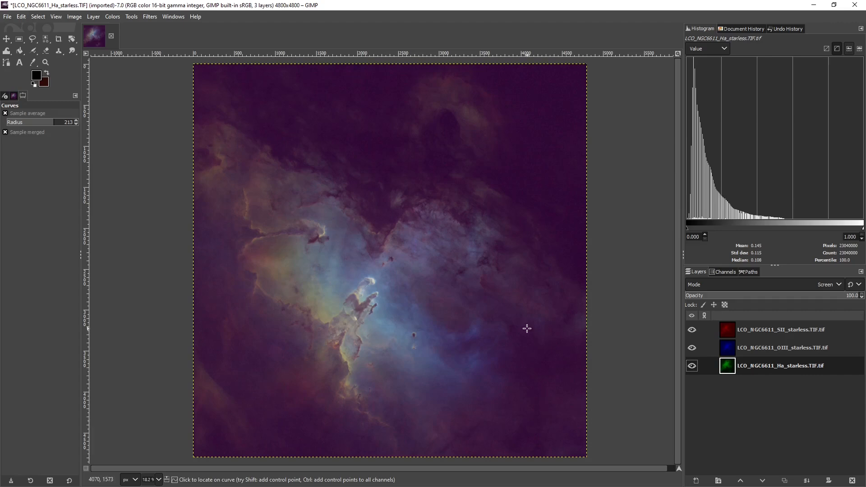
click(732, 333)
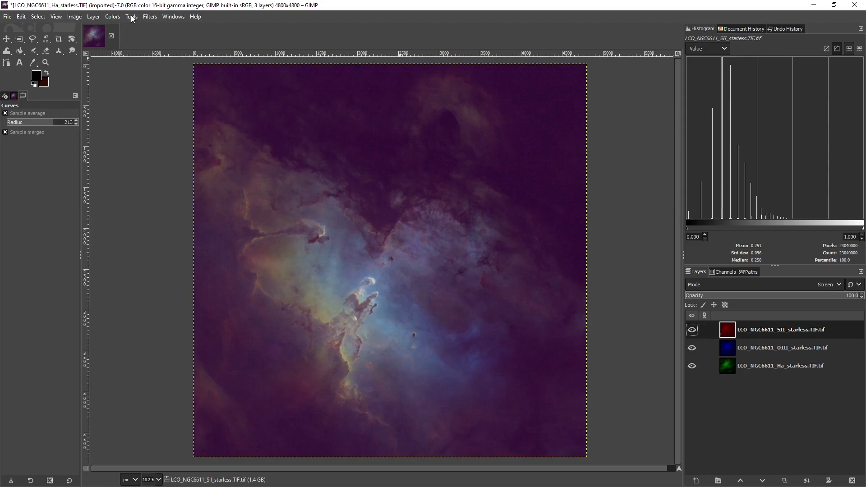
click(111, 18)
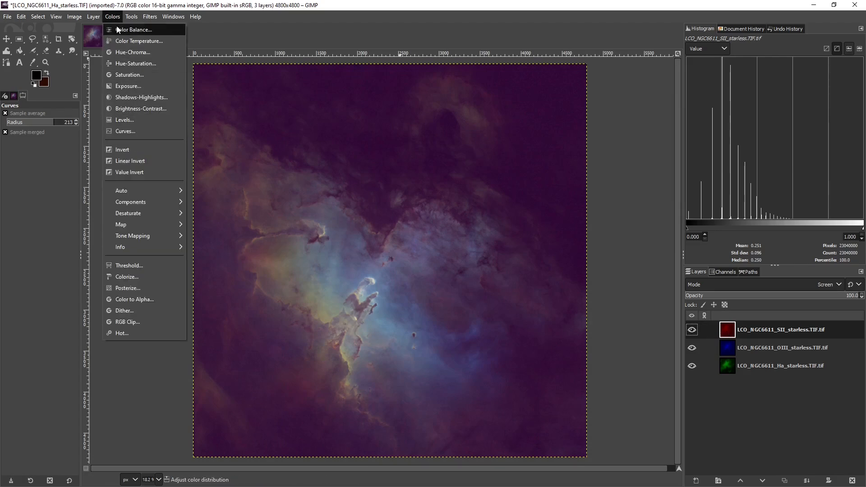
click(127, 120)
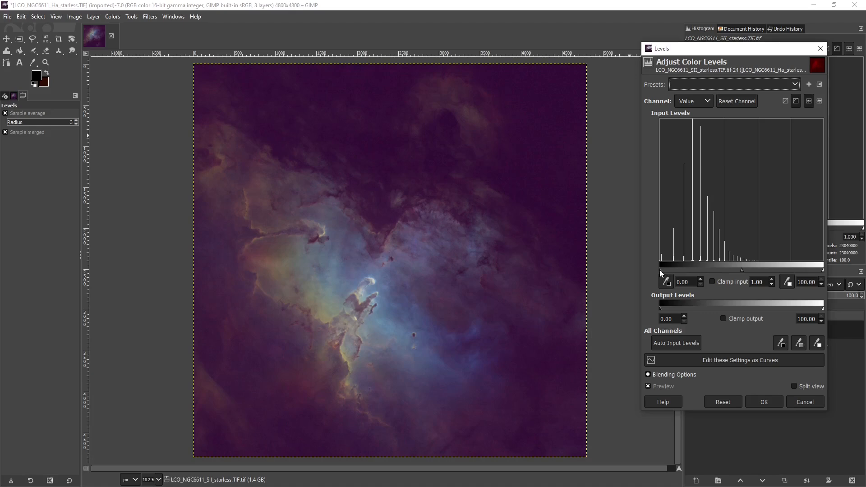
mouse_move(659, 269)
mouse_down()
mouse_move(685, 269)
mouse_move(674, 269)
mouse_up()
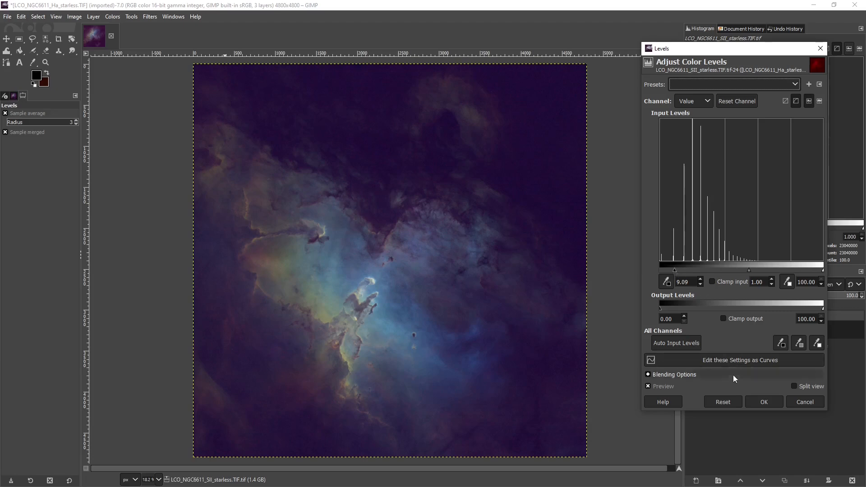
click(761, 402)
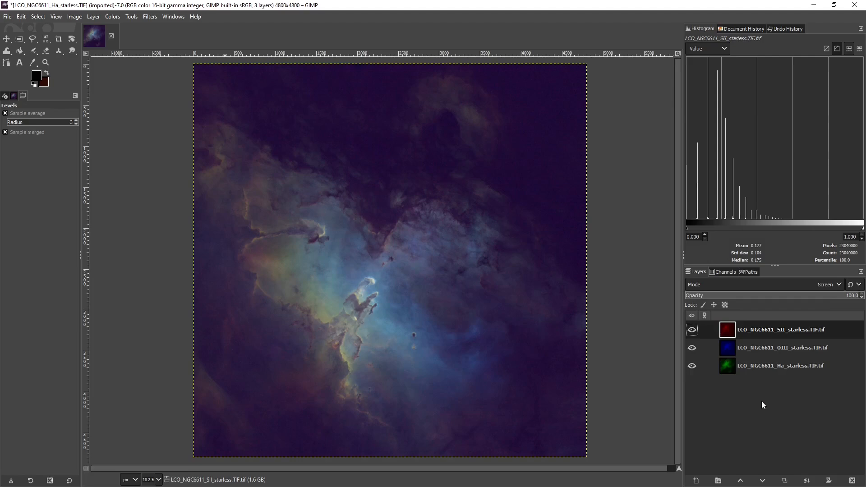
Raise the OIII layer's low input level to 8.26 in the Value channel with Levels and apply it
click(729, 348)
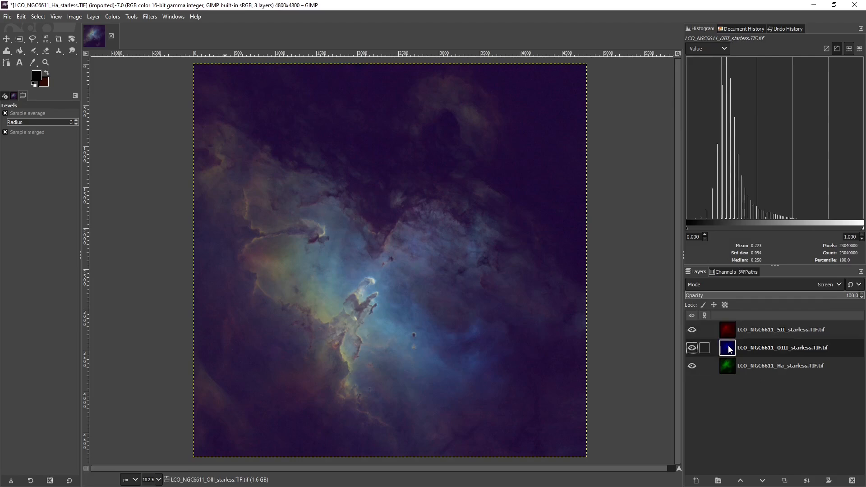
click(117, 18)
click(125, 120)
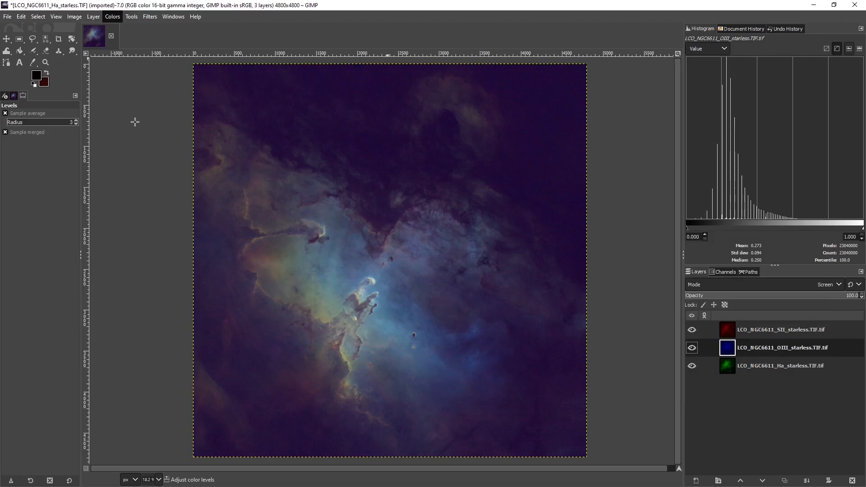
drag(661, 269, 673, 270)
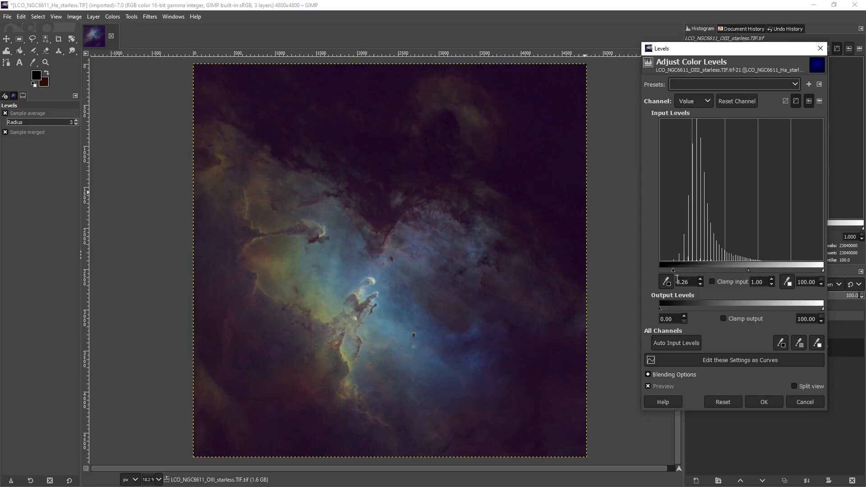
click(759, 405)
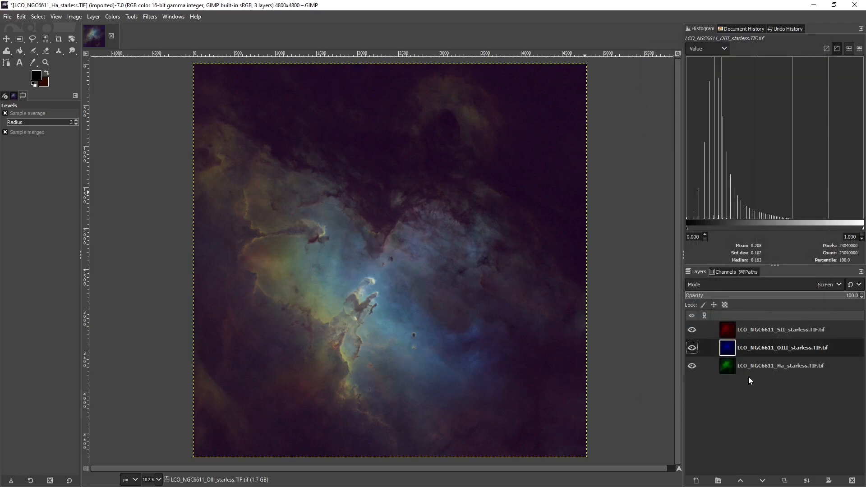
View the SII layer alone, isolate the Ha layer, and examine the Ha layer's dark background up close
click(691, 330)
click(691, 347)
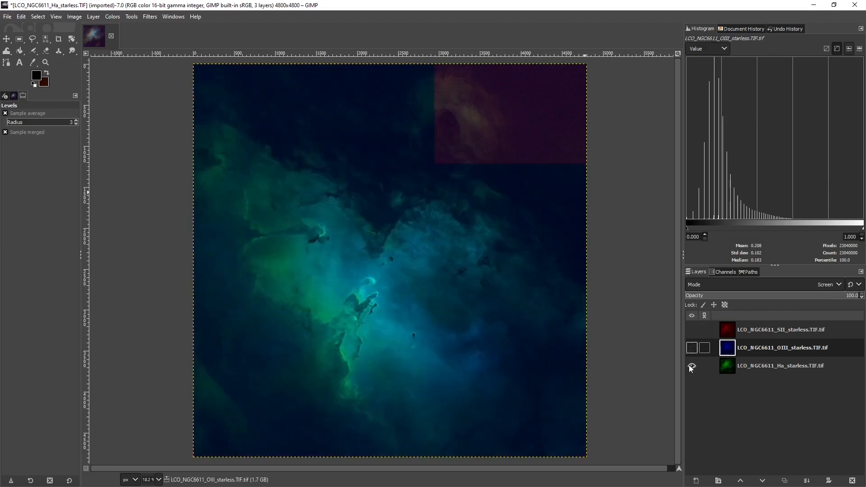
click(691, 365)
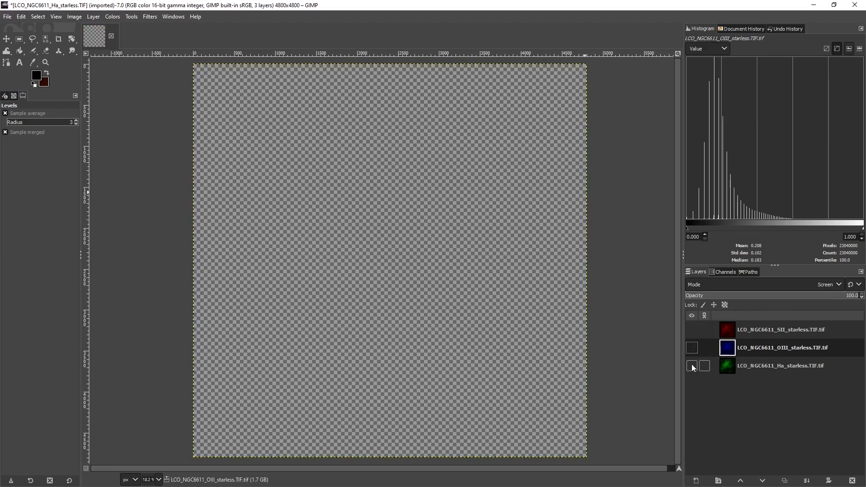
click(691, 329)
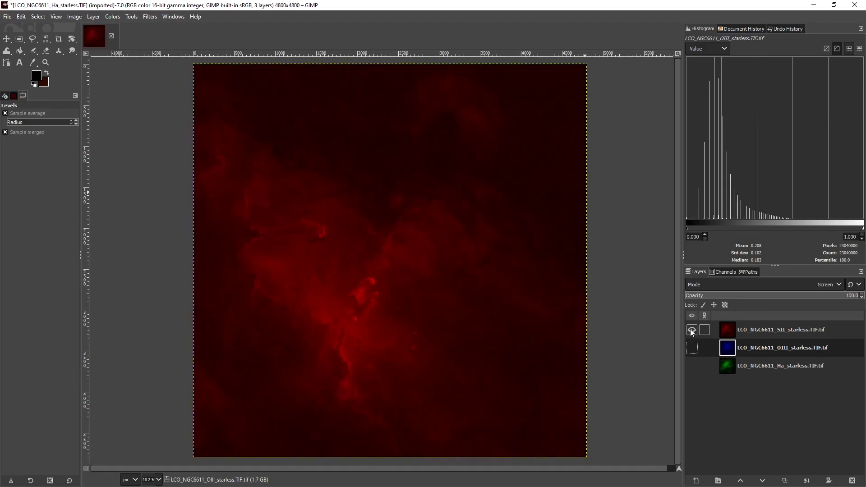
click(739, 331)
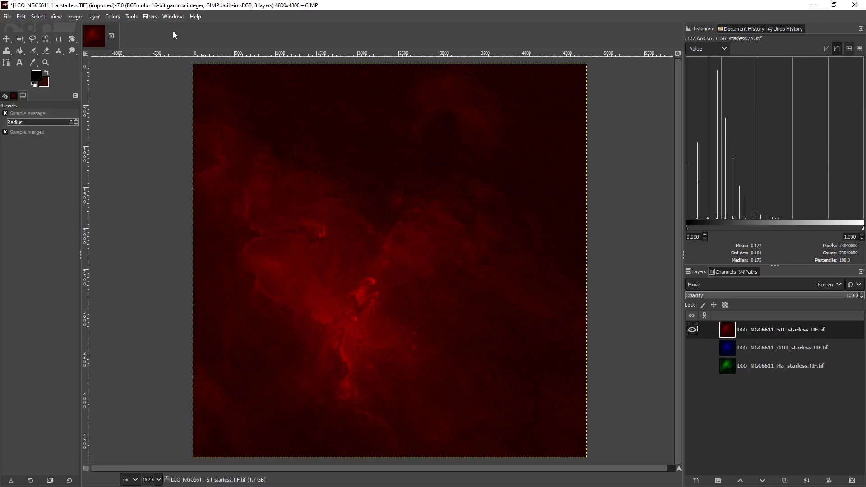
click(691, 366)
click(733, 366)
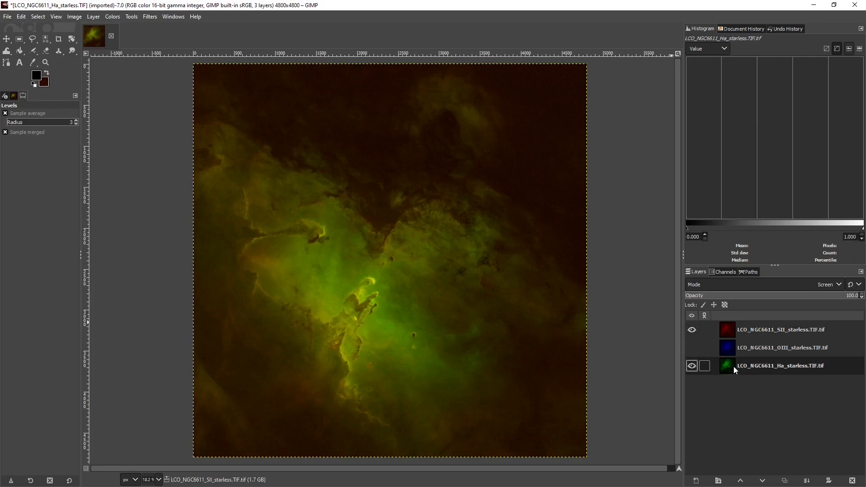
click(691, 330)
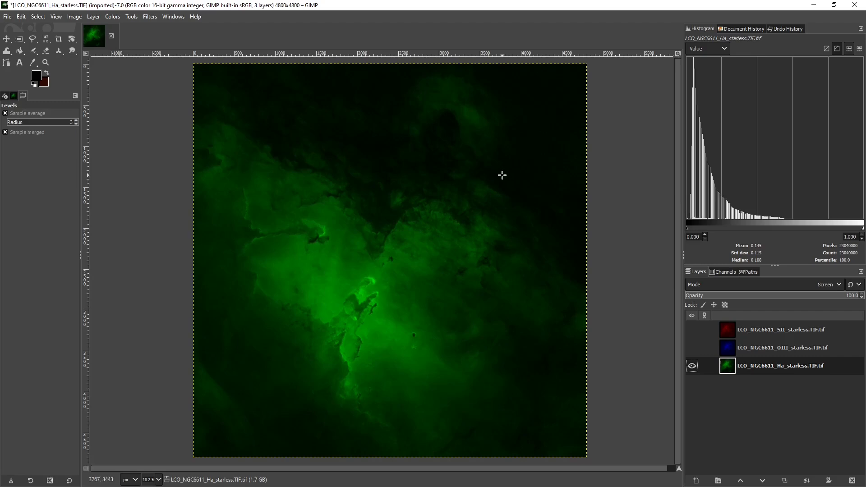
scroll(504, 178, up, 6)
scroll(503, 171, up, 2)
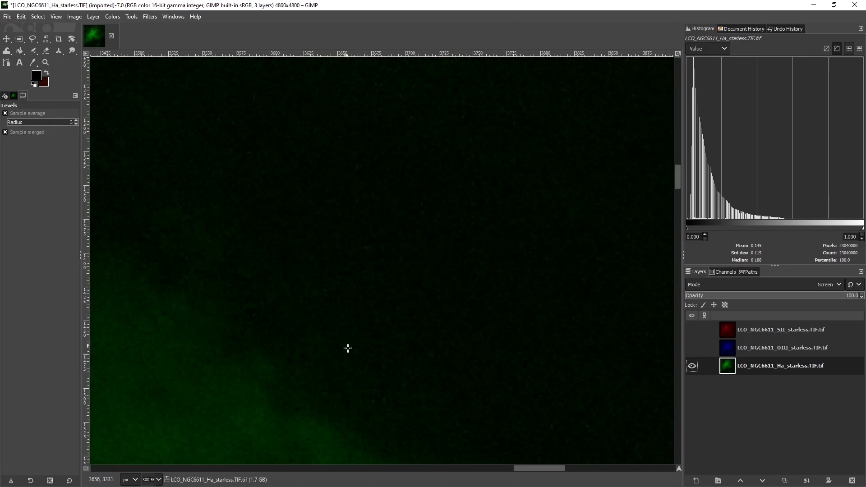
scroll(354, 315, down, 1)
scroll(393, 338, down, 1)
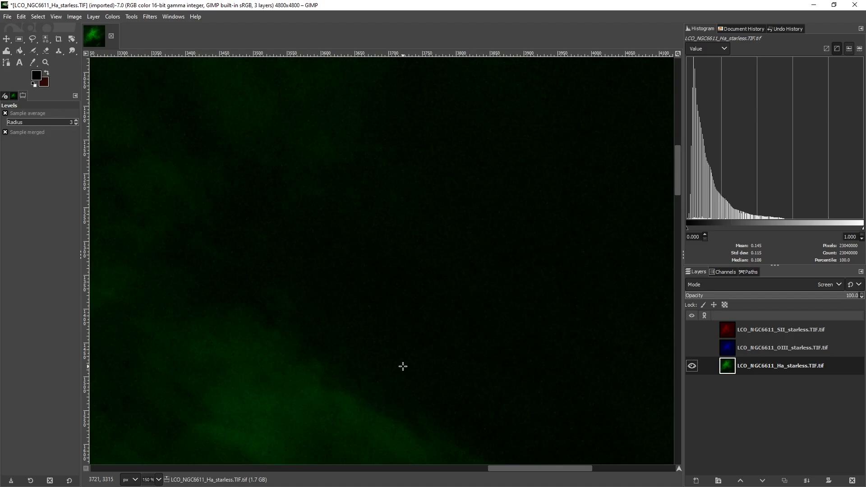
Try raising the Ha layer's low input level with Levels, testing 9.09, 6.34 and 4.68, and discard the adjustment
click(146, 17)
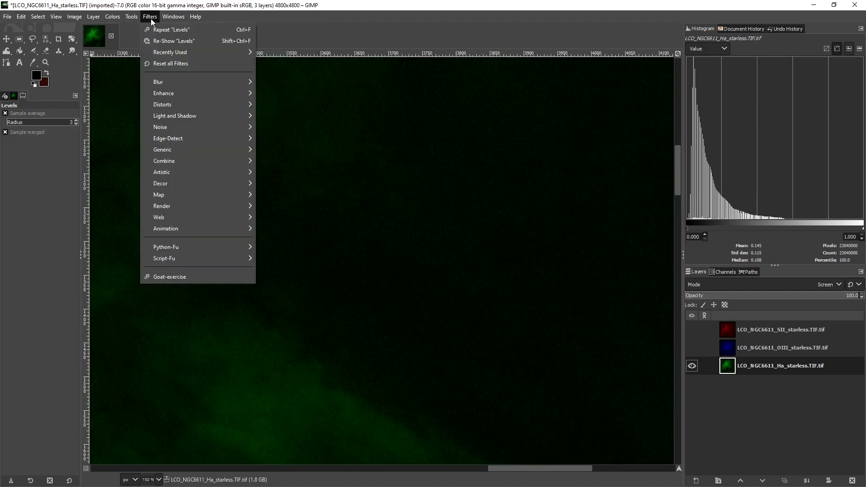
click(185, 45)
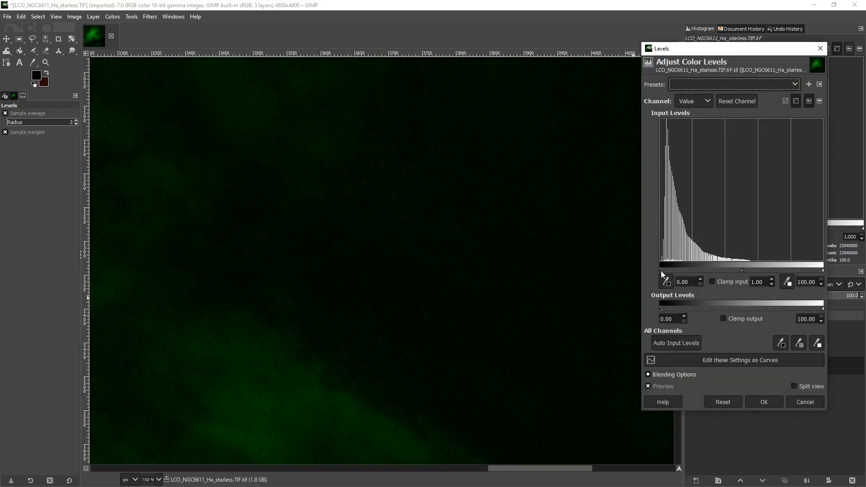
drag(661, 270, 673, 272)
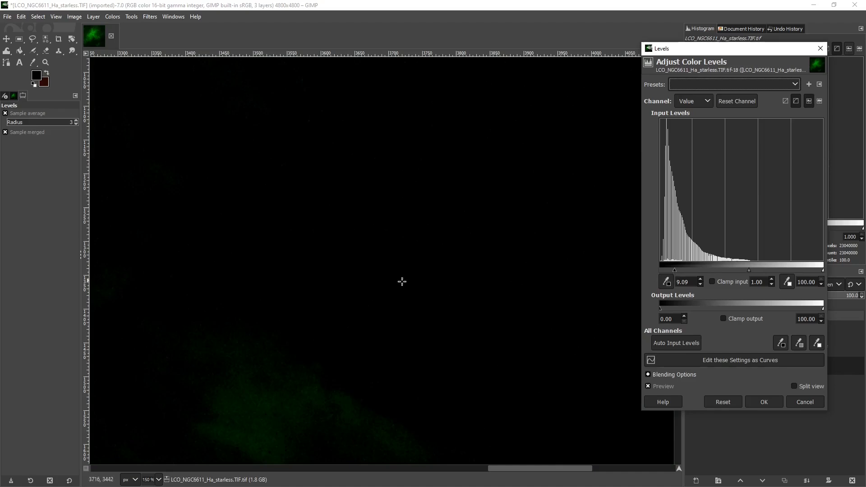
drag(673, 273, 673, 269)
scroll(379, 341, down, 3)
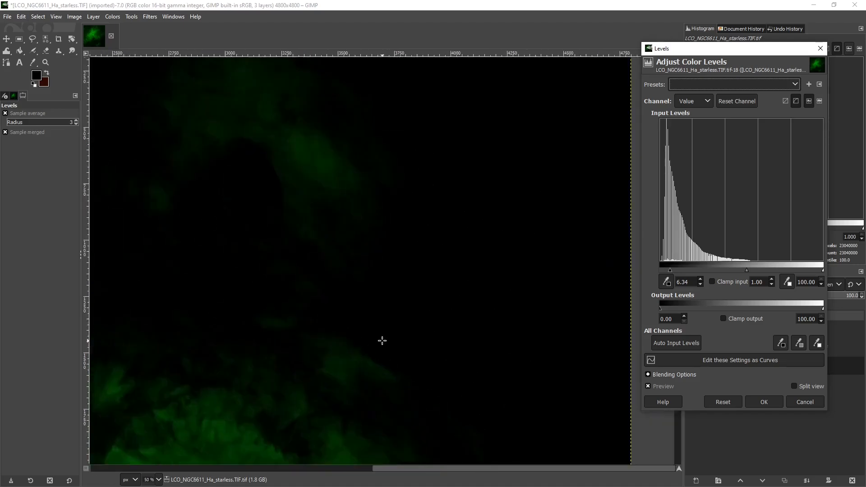
scroll(381, 341, up, 3)
scroll(382, 341, down, 4)
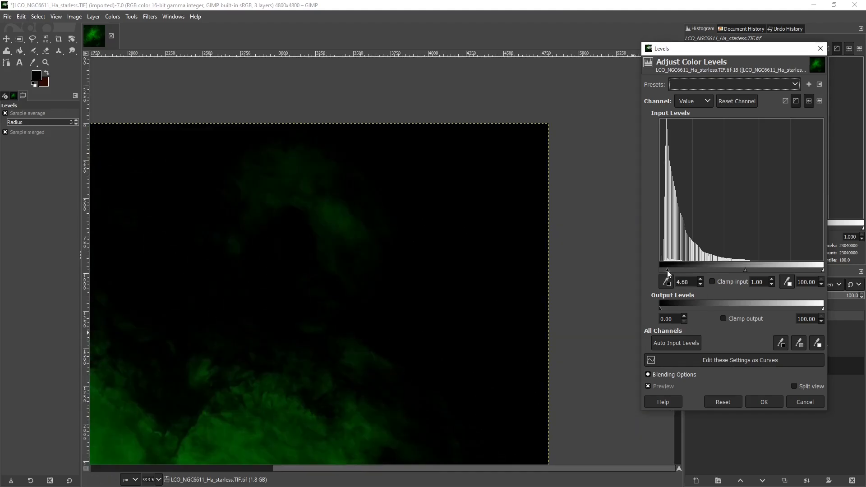
drag(667, 269, 653, 272)
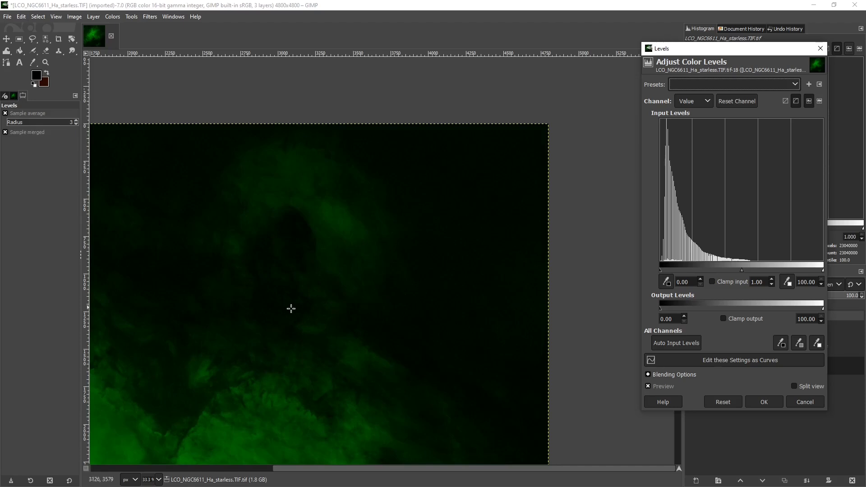
scroll(292, 247, down, 1)
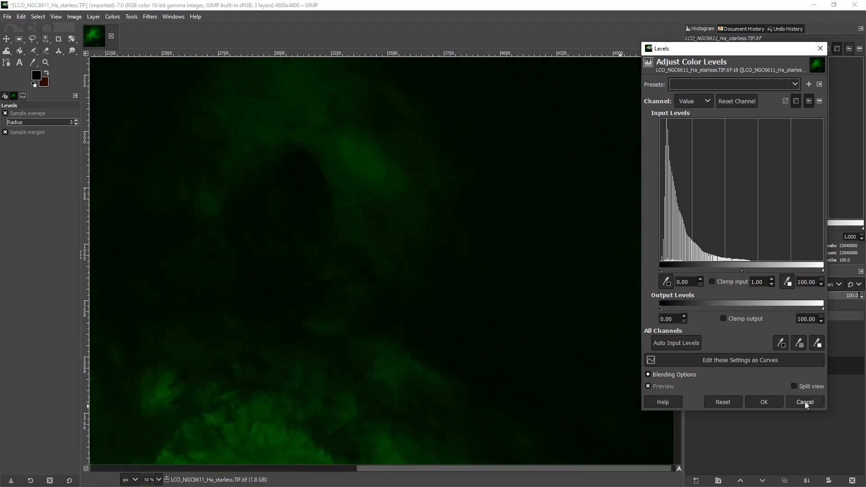
click(804, 401)
Show the OIII and SII layers again together with Ha and bring the whole nebula back into view
scroll(350, 344, down, 2)
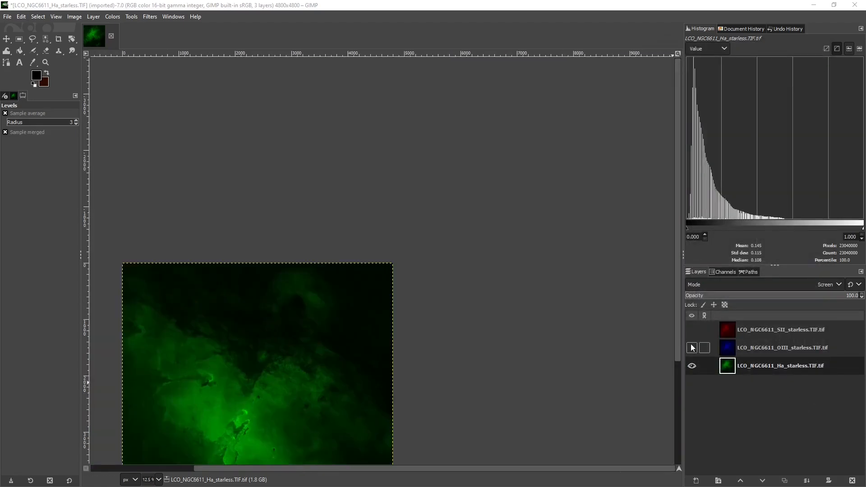
click(692, 347)
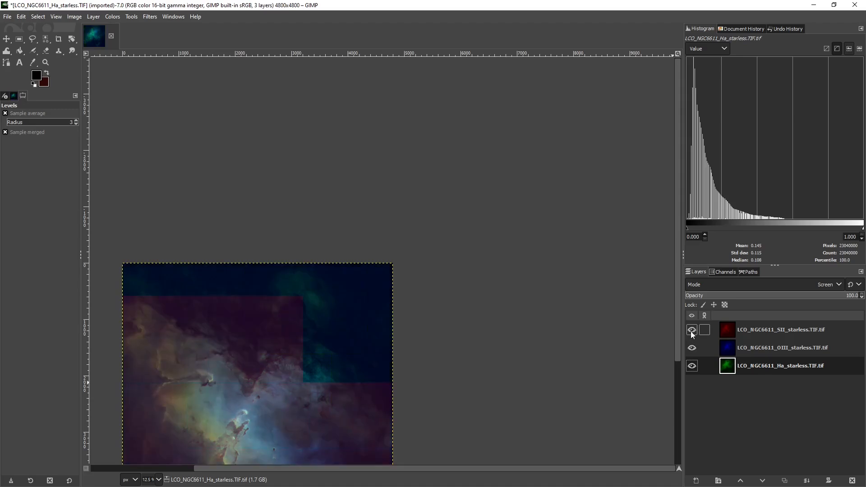
drag(679, 332, 676, 364)
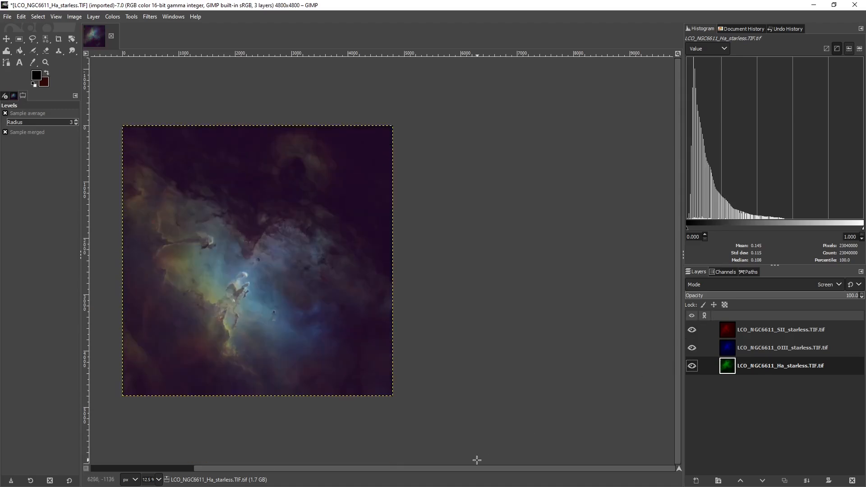
drag(475, 468, 444, 468)
scroll(455, 236, up, 1)
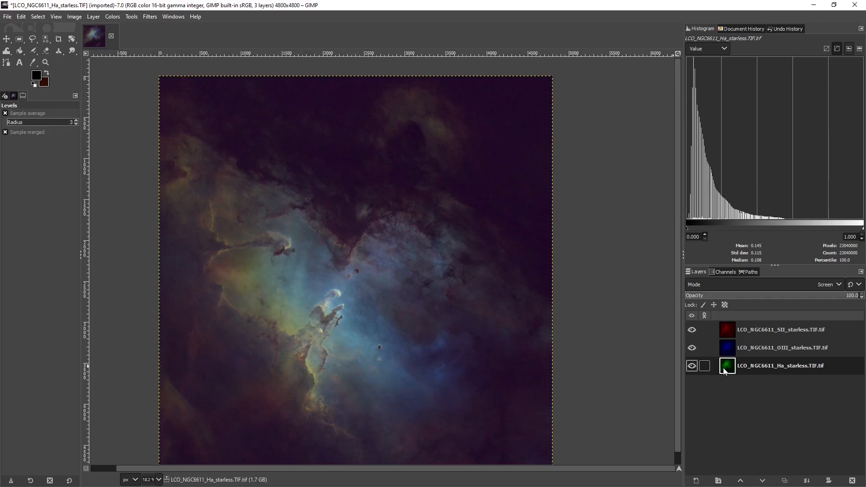
Darken the SII layer's shadows with a Value curve point at input 16.77 and output 10.00, and apply it
click(726, 329)
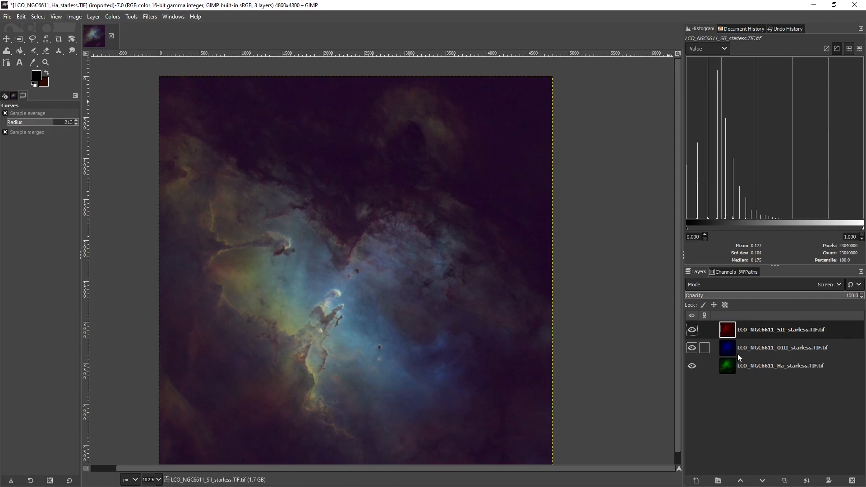
click(120, 15)
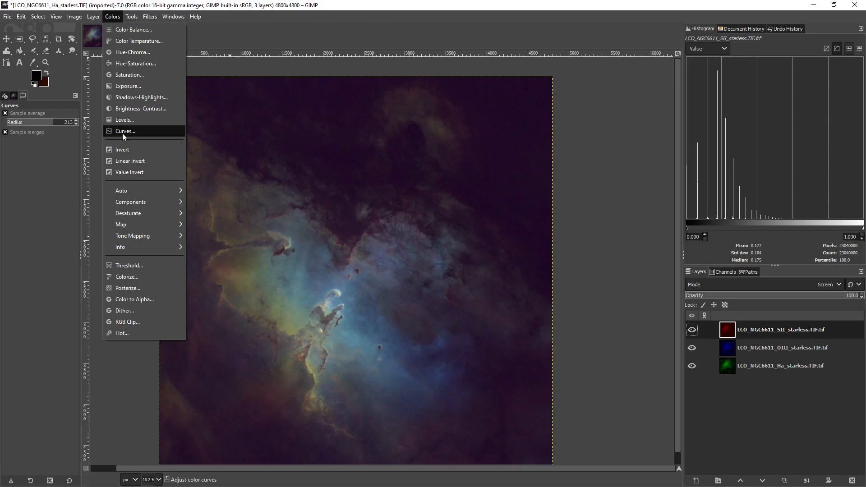
click(123, 132)
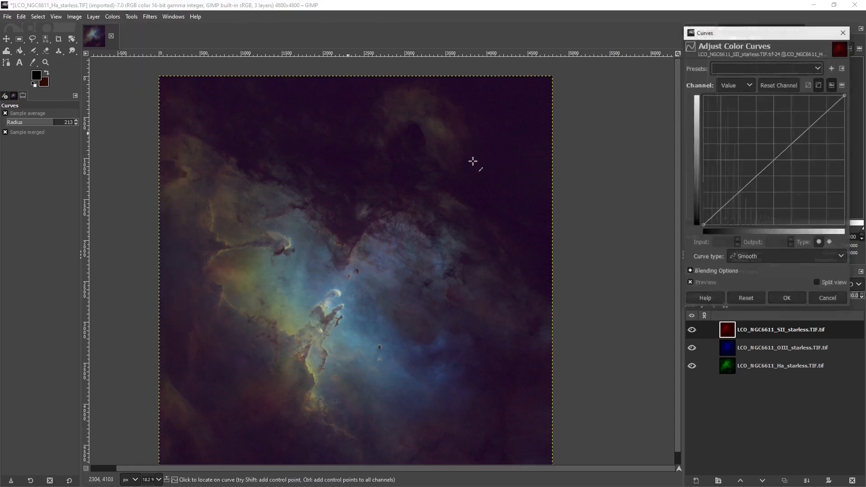
click(720, 211)
drag(721, 211, 726, 213)
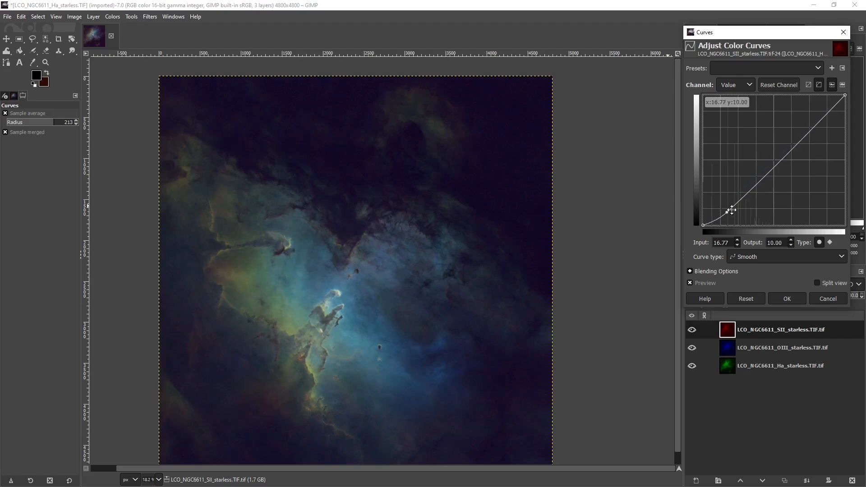
click(788, 296)
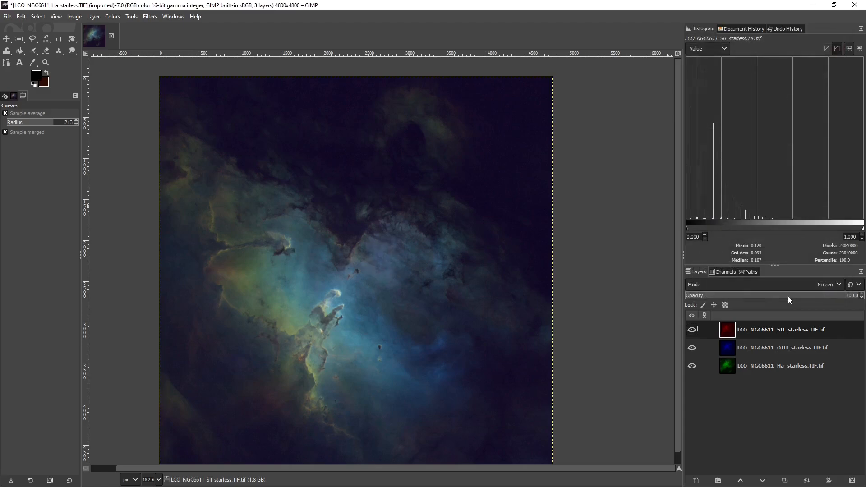
Darken the OIII layer's shadows with a Value curve point at input 16.14 and output 11.03, and apply it
click(728, 348)
click(167, 17)
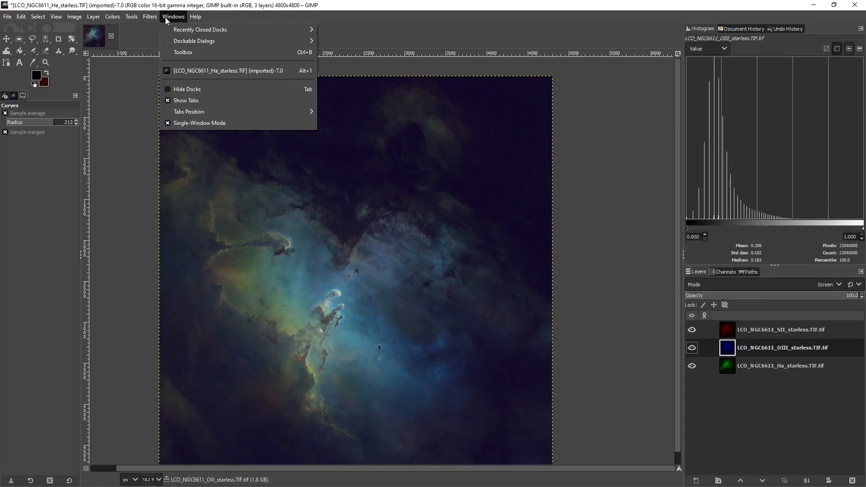
mouse_move(150, 17)
click(155, 40)
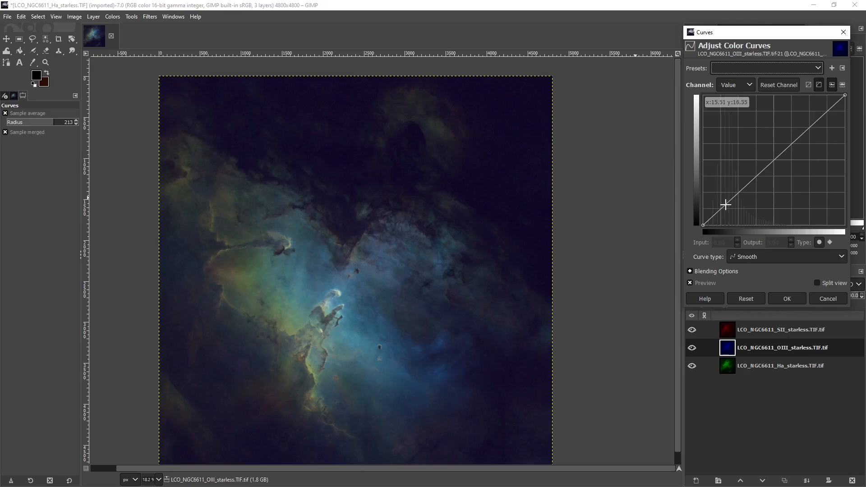
click(723, 209)
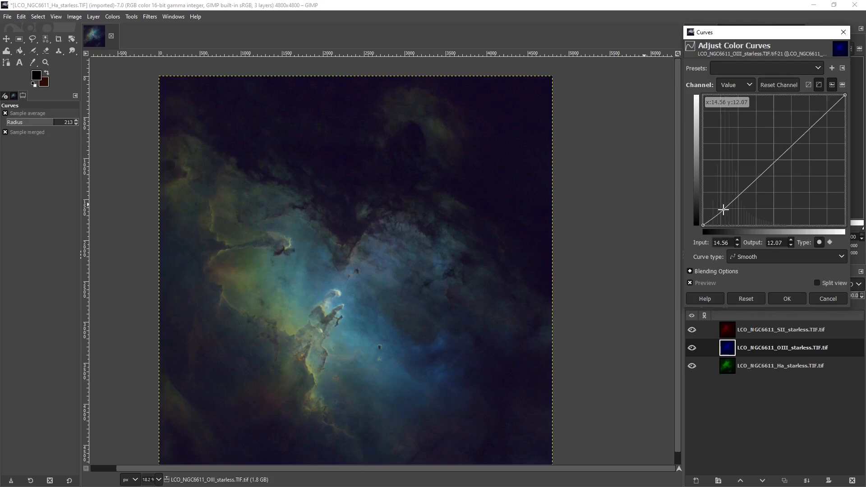
drag(723, 210, 725, 211)
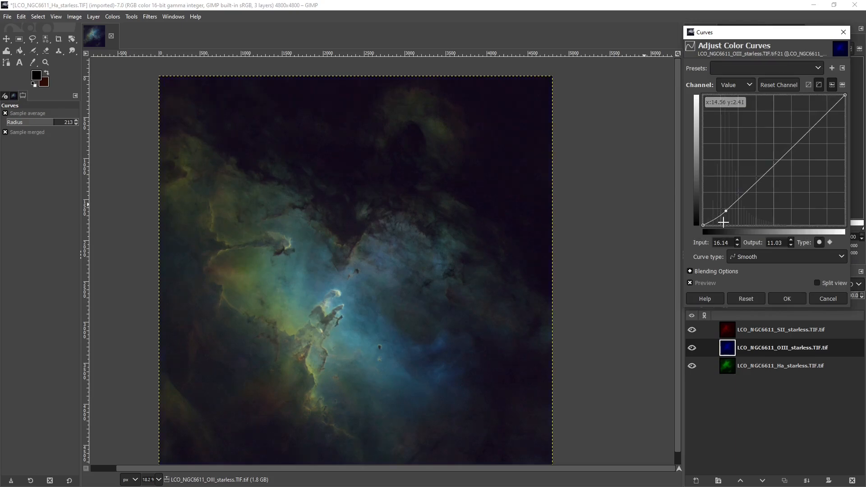
scroll(379, 354, down, 1)
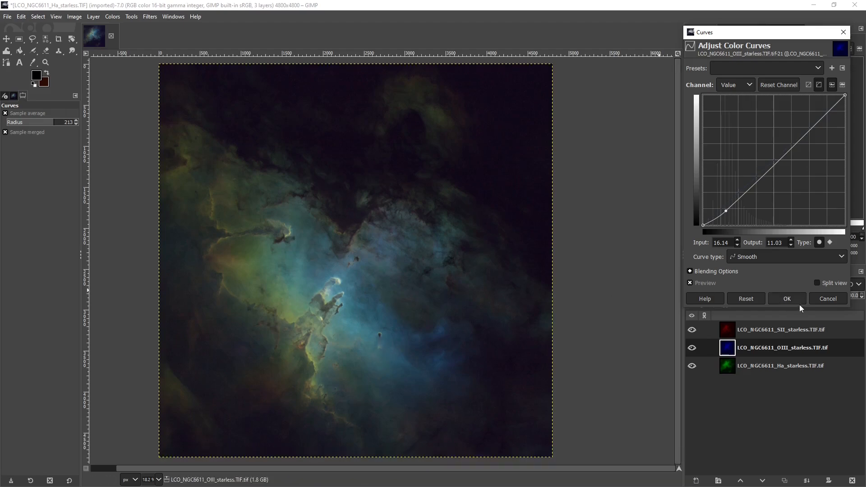
click(784, 299)
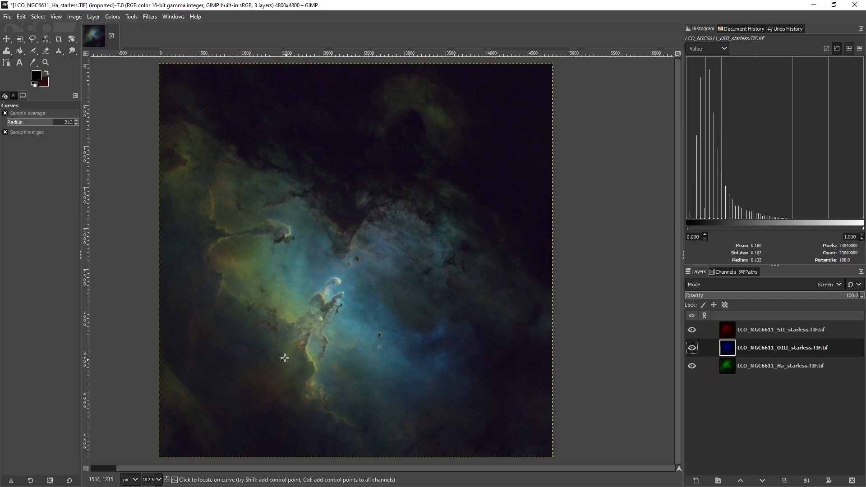
Boost the SII layer's midtones with a Value curve point at 43.04/57.59, hold its shadows down with another at 12.34/10.69, and apply
click(727, 329)
click(113, 17)
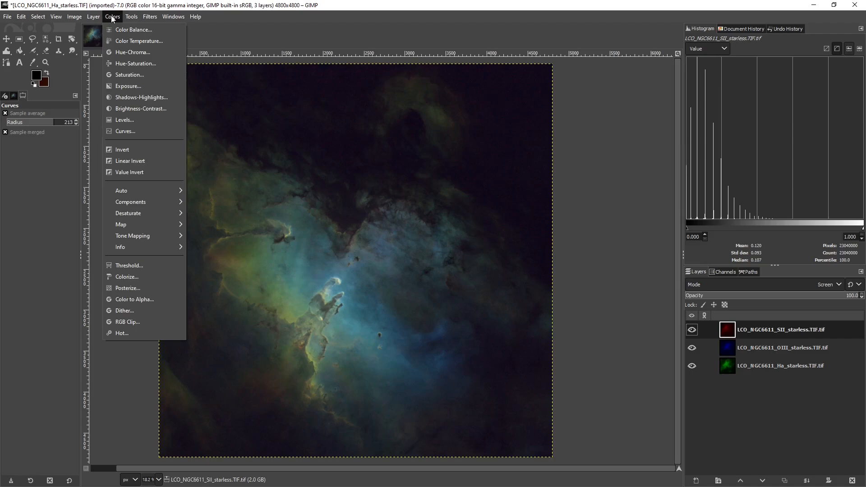
click(126, 132)
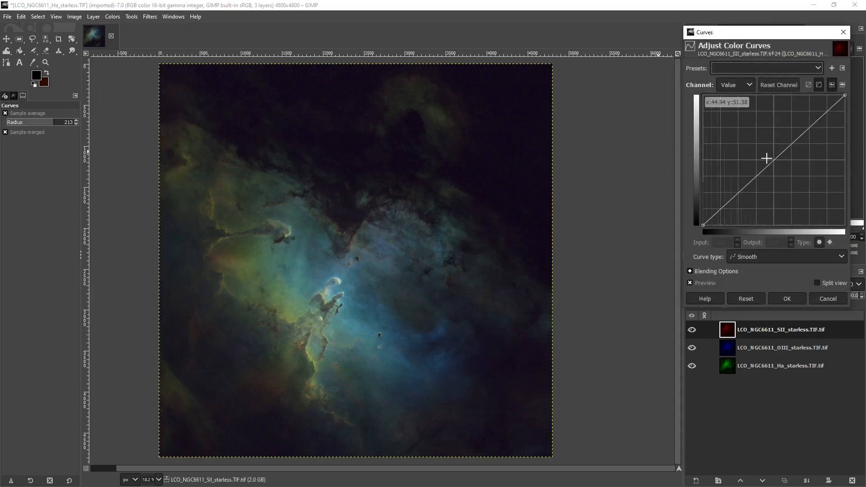
drag(769, 156, 759, 151)
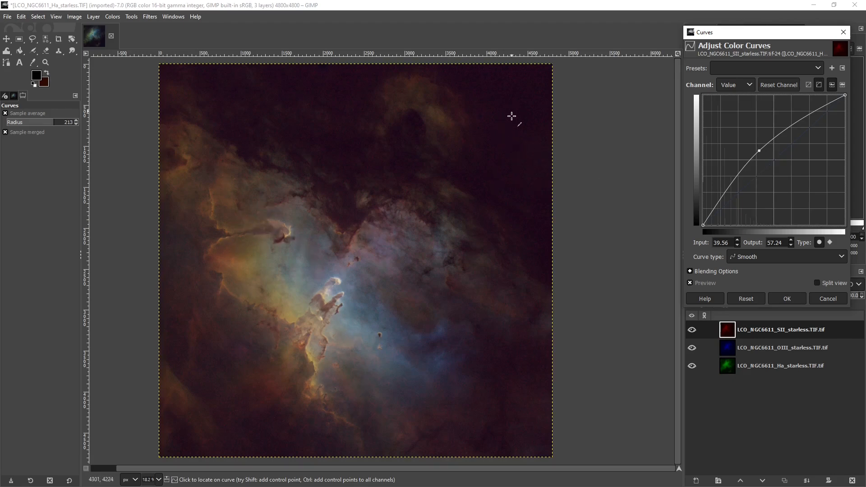
click(717, 209)
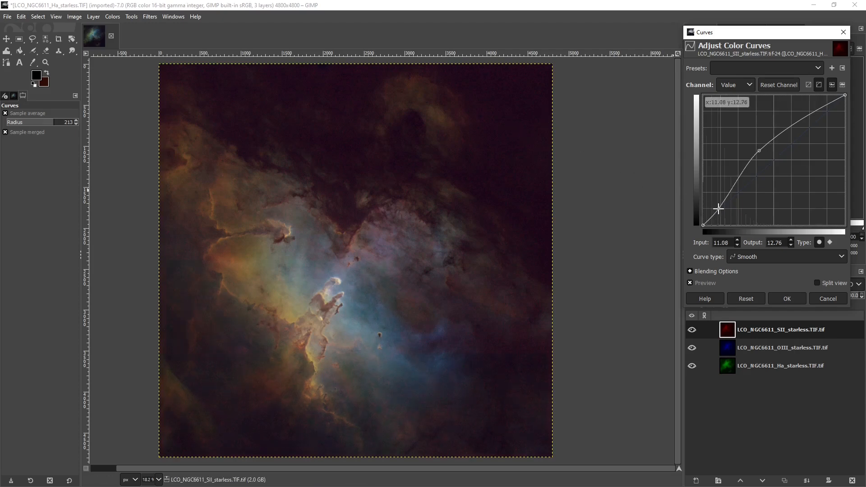
drag(717, 208, 724, 205)
click(759, 150)
drag(759, 150, 763, 149)
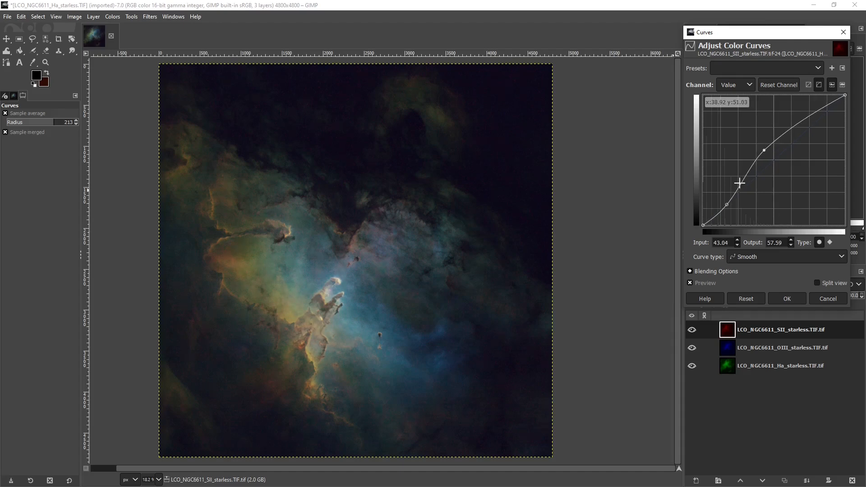
drag(726, 205, 720, 211)
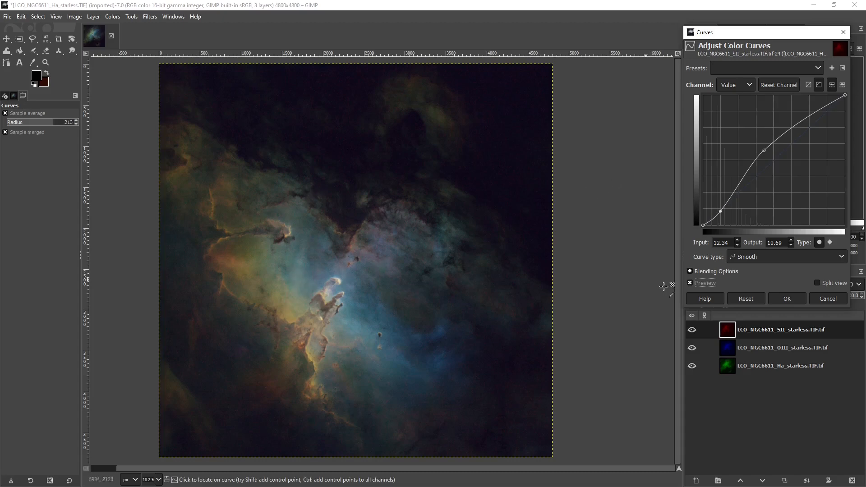
click(786, 299)
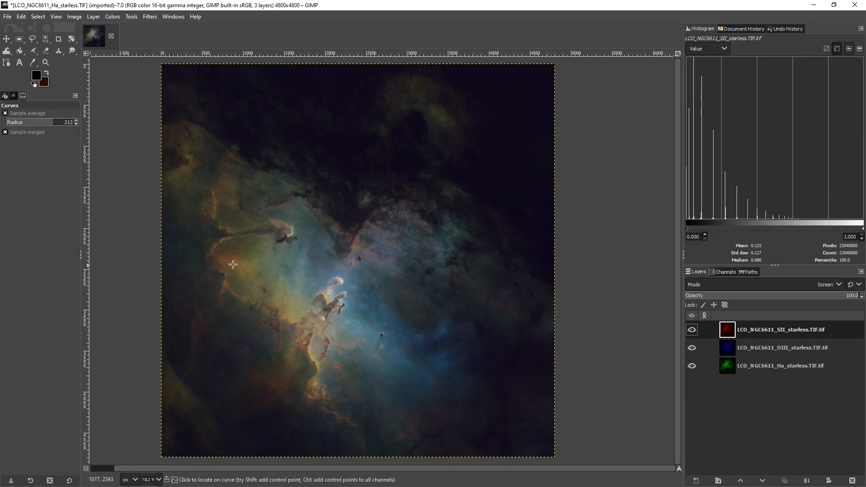
Examine the pillars up close and isolate the SII layer by hiding Ha and OIII to inspect its noise
scroll(284, 354, up, 3)
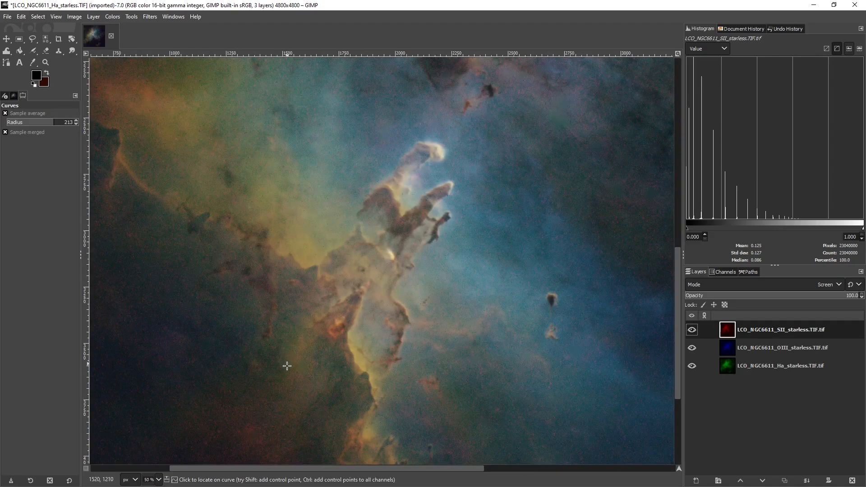
scroll(286, 365, up, 3)
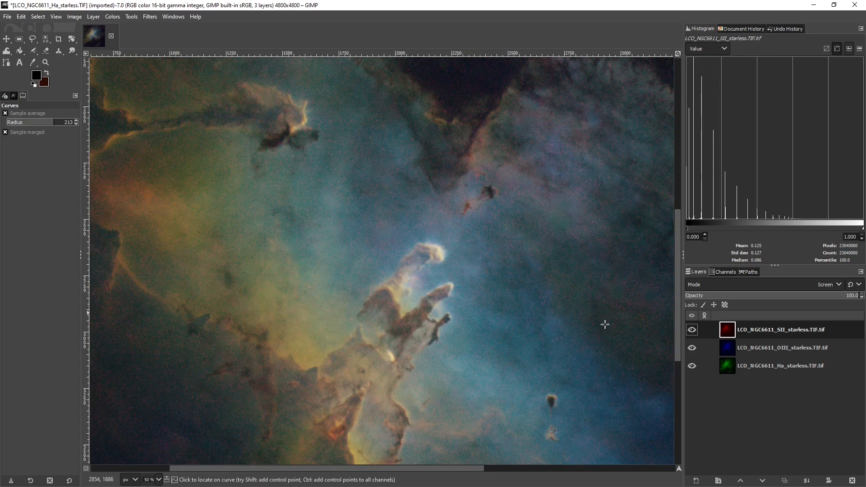
click(691, 366)
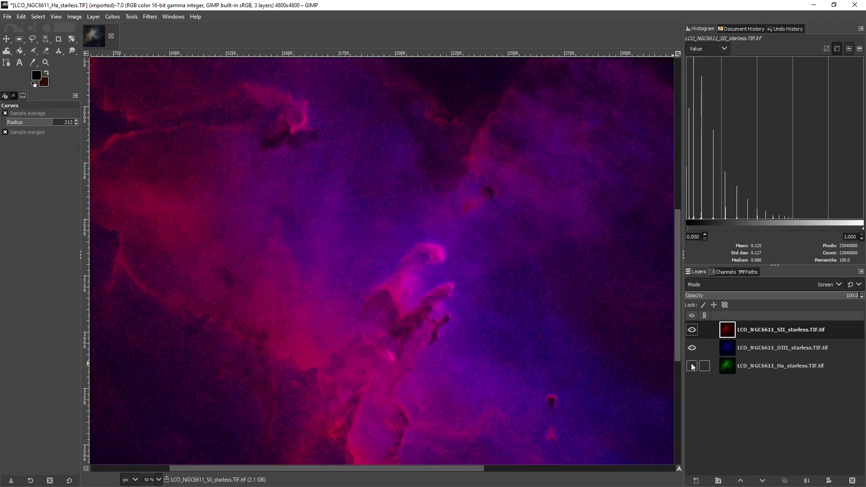
click(691, 348)
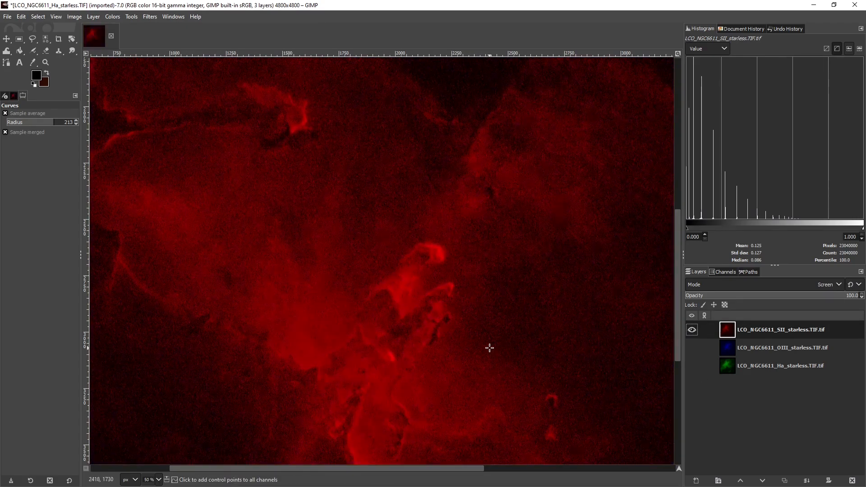
scroll(489, 348, down, 2)
scroll(489, 347, up, 1)
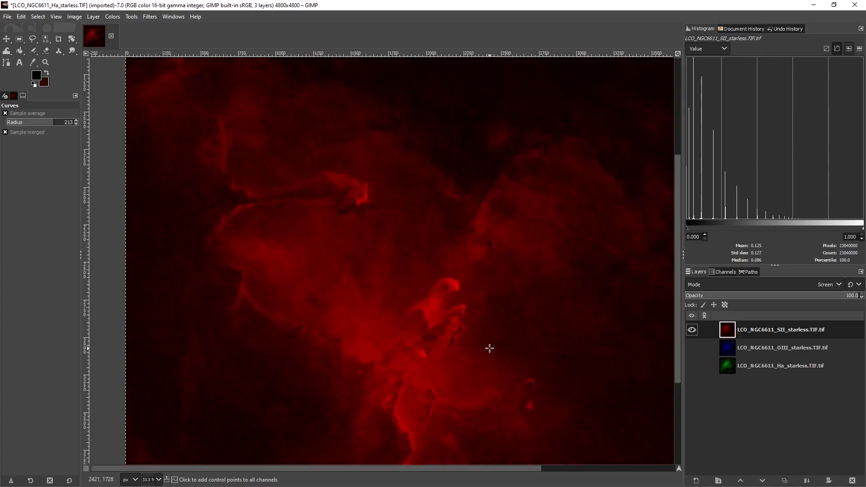
Apply Noise Reduction at strength 8 to the SII layer, showing OIII and Ha again to compare the preview
click(150, 16)
mouse_move(203, 93)
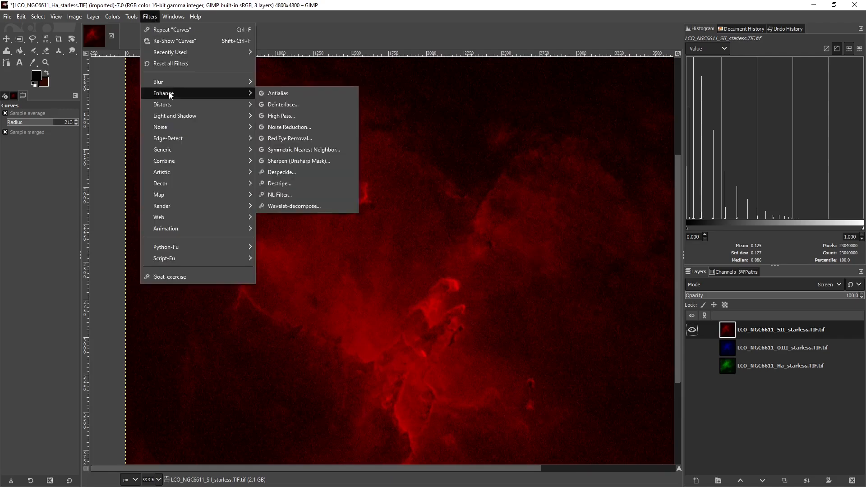
click(294, 129)
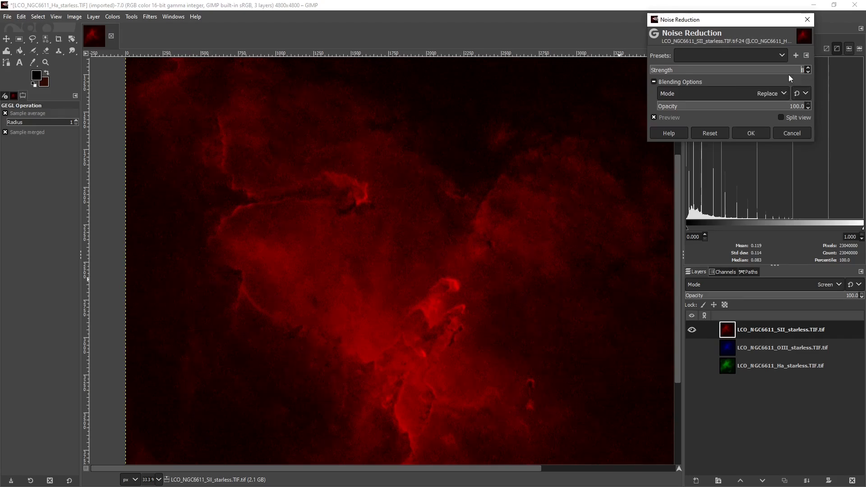
click(691, 348)
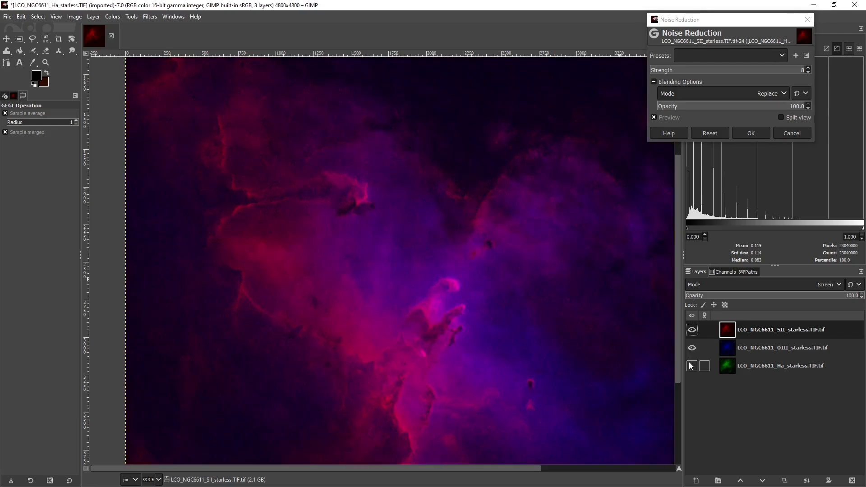
click(691, 365)
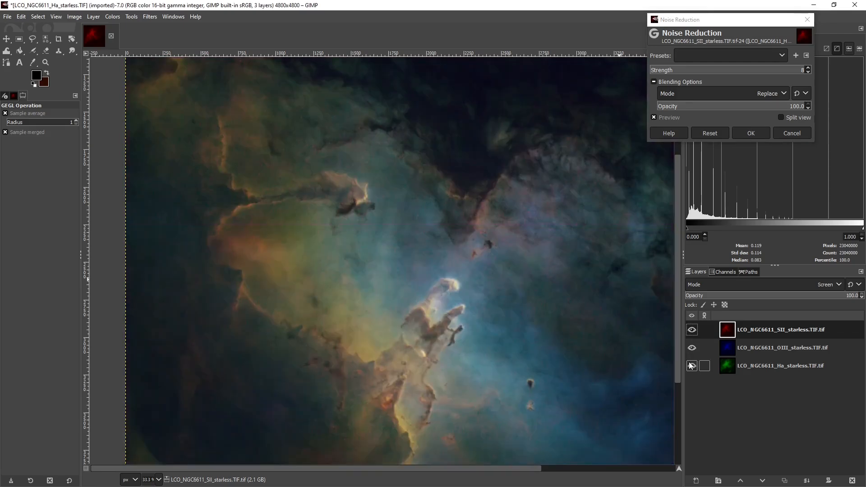
click(654, 118)
click(653, 118)
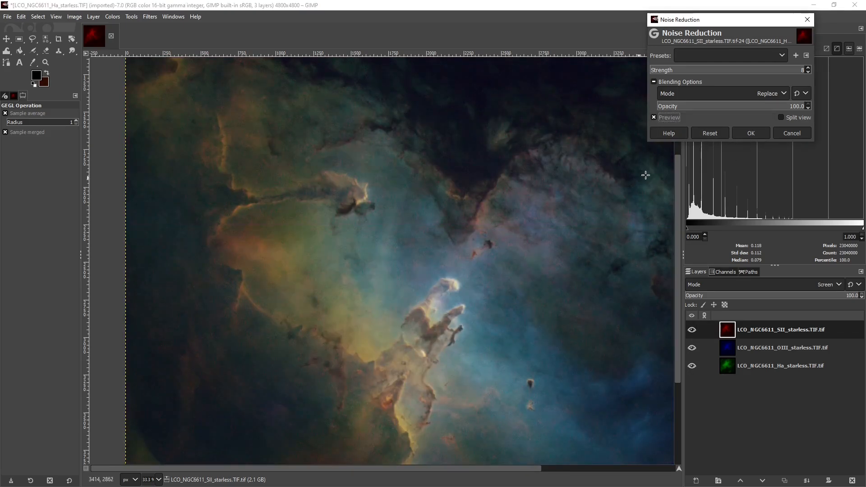
click(761, 132)
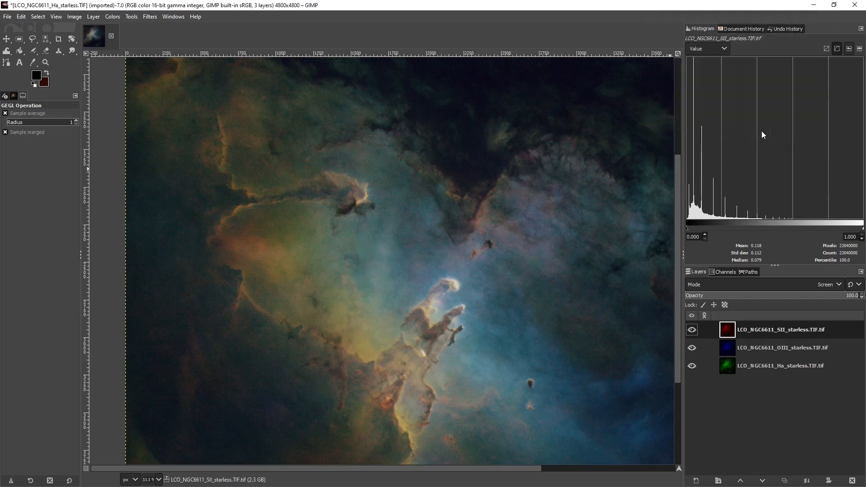
Open the SII, OIII and Ha starmask_LCO_NGC6611 .fit files from the Pictures folder as new layers
ctrl+scroll(498, 386, down, 2)
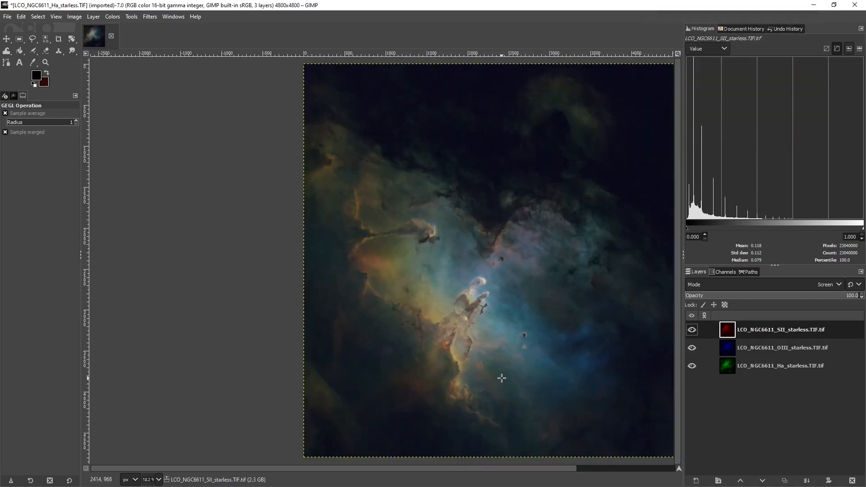
click(7, 16)
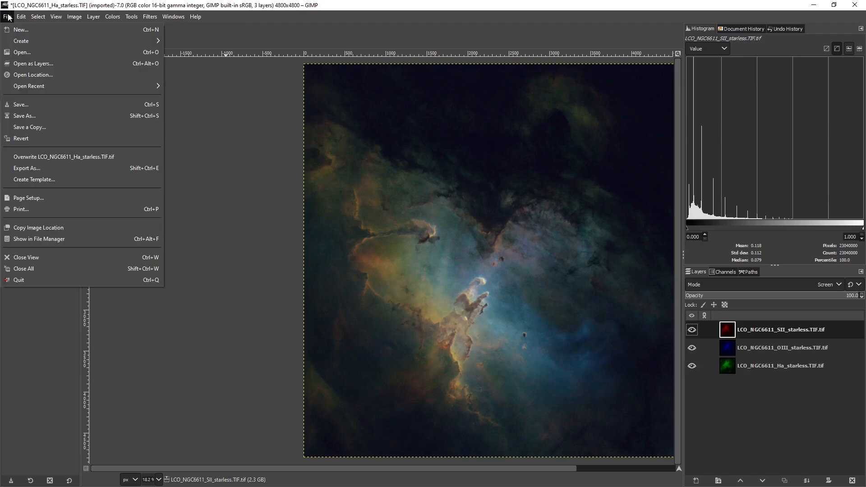
click(25, 65)
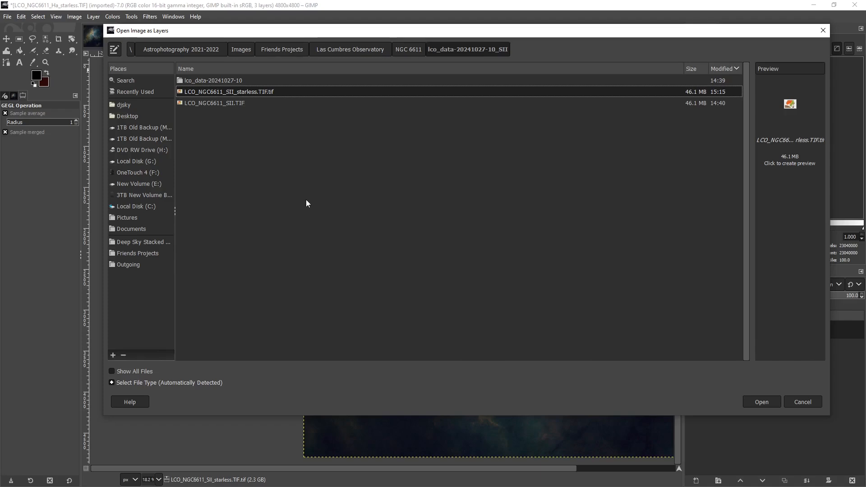
click(128, 217)
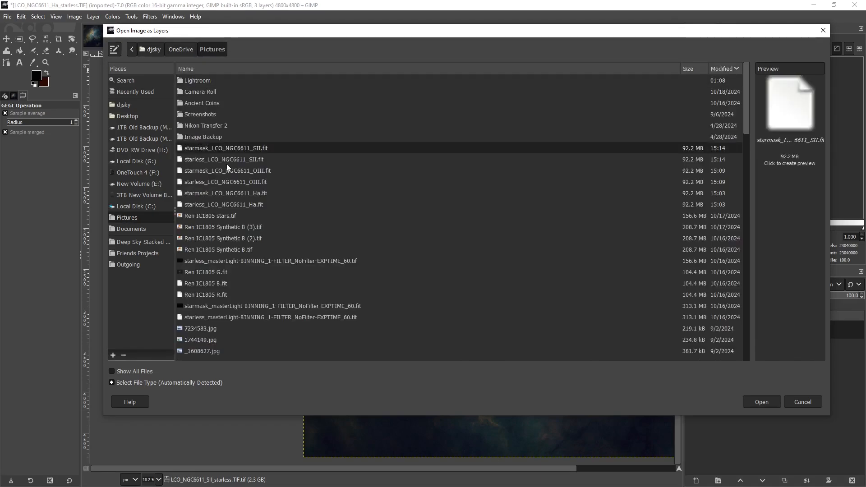
ctrl+click(208, 171)
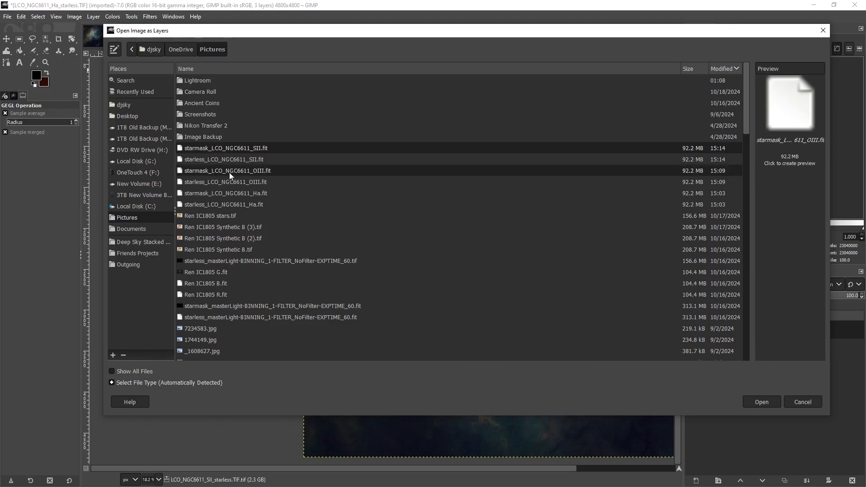
ctrl+click(231, 192)
click(760, 402)
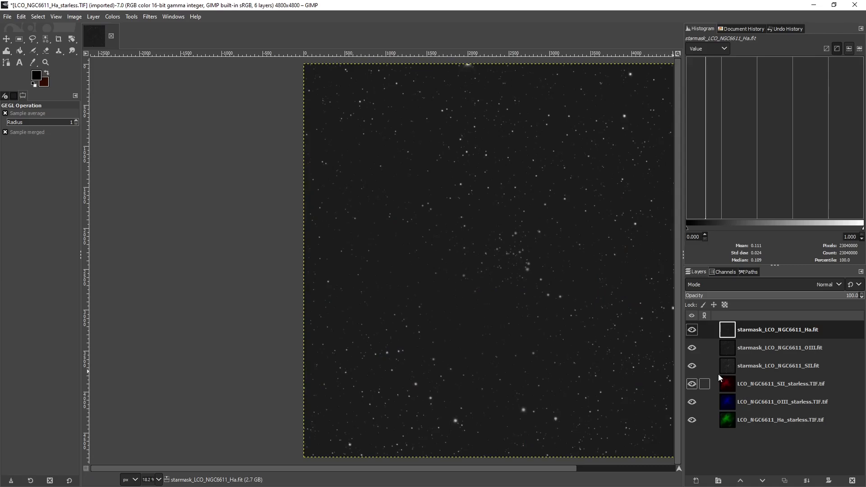
Move the SII, OIII and Ha starmask layers below the starless layers, ordered SII, OIII, Ha from top to bottom
drag(725, 374, 730, 425)
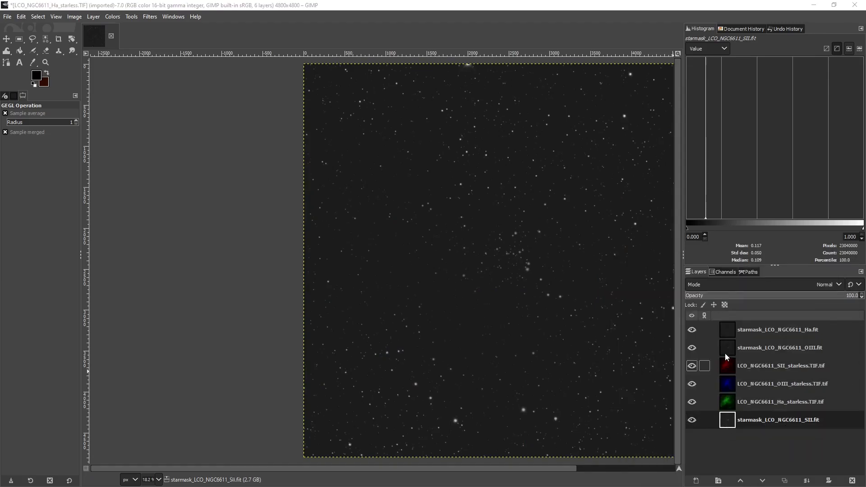
drag(725, 353, 785, 436)
click(829, 472)
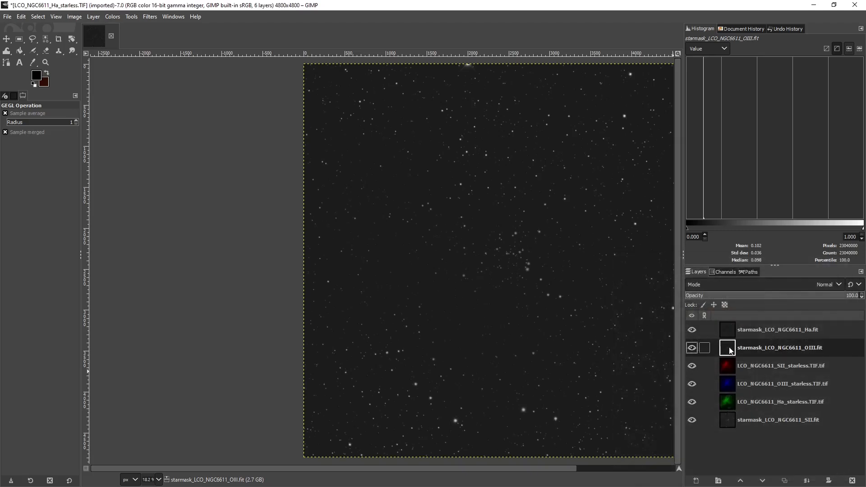
drag(738, 395, 737, 430)
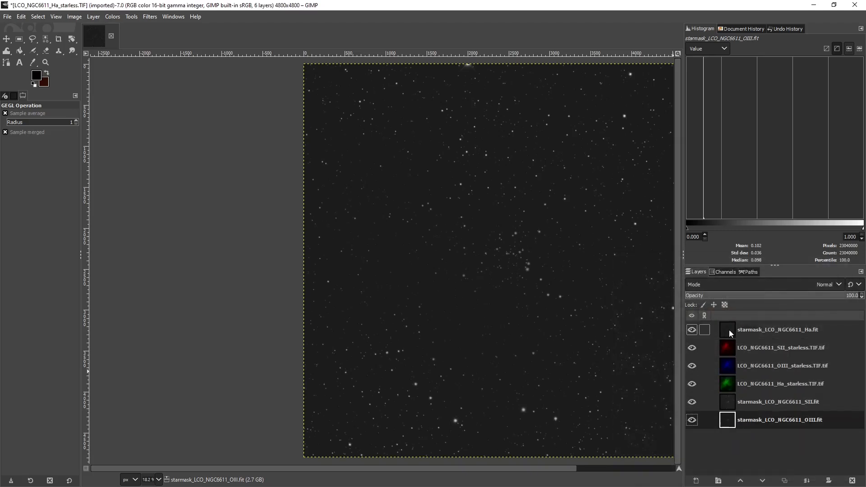
drag(728, 329, 728, 426)
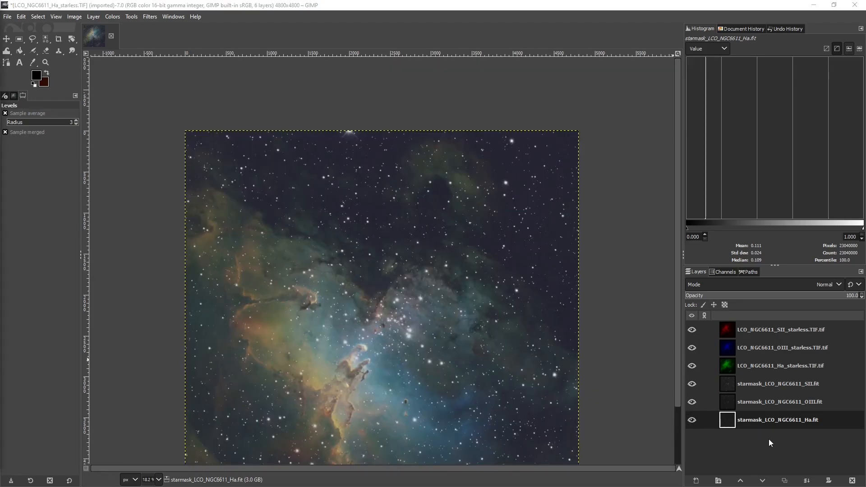
click(691, 368)
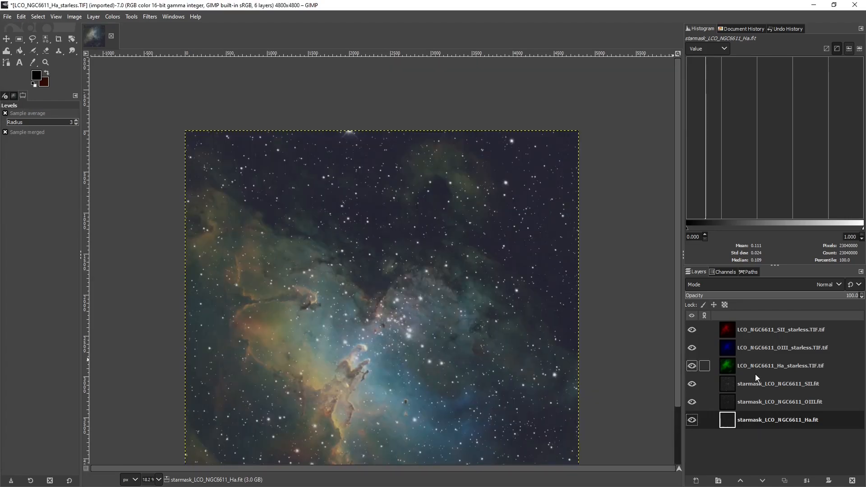
Temporarily hide the Ha, OIII and SII starless layers to inspect the starmask layers' gray background up close
click(690, 365)
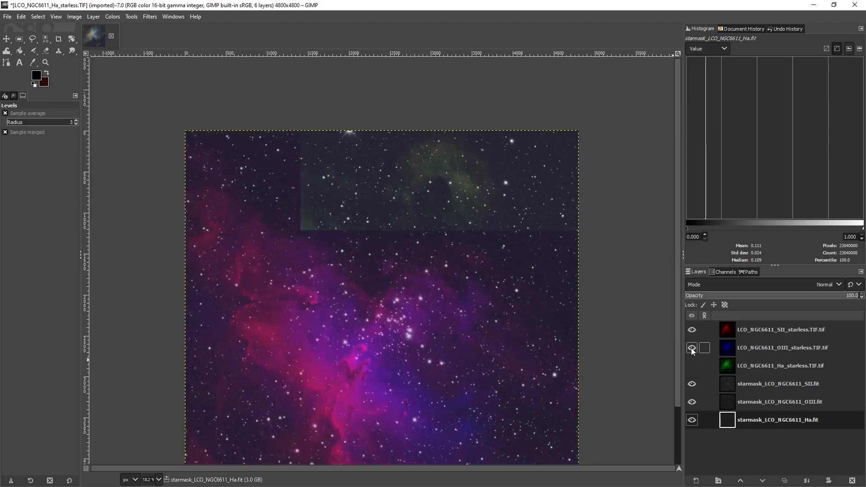
click(691, 348)
click(691, 330)
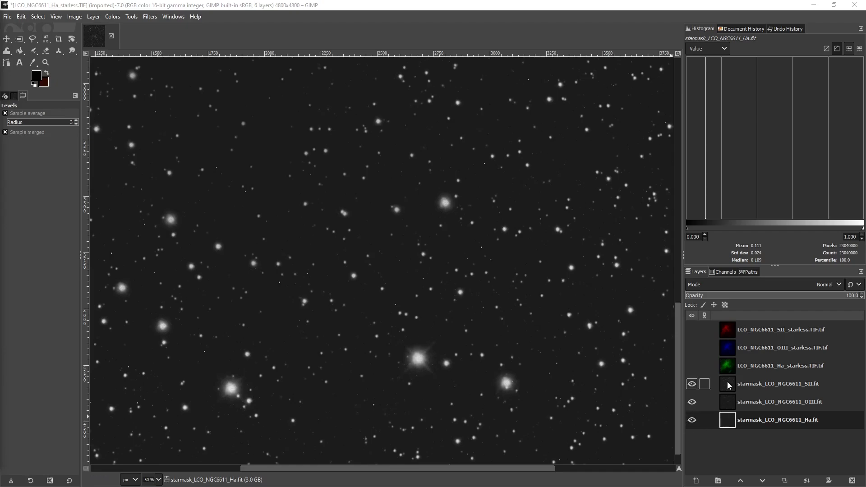
click(691, 365)
click(691, 348)
click(690, 329)
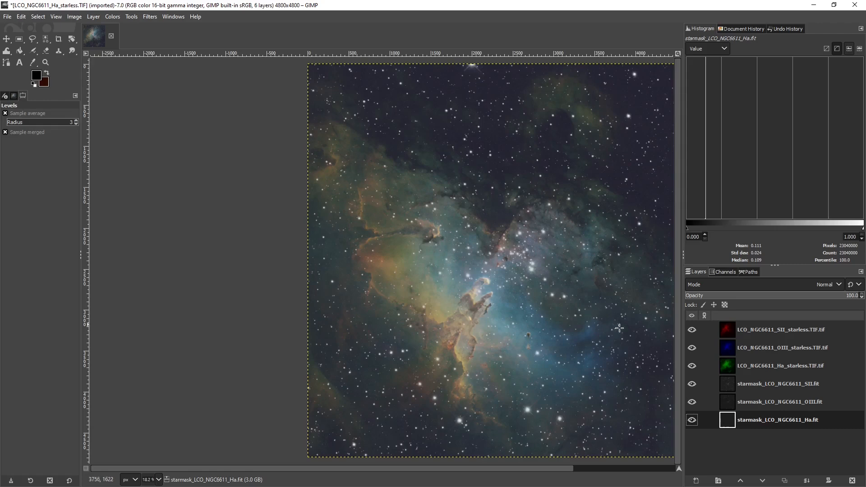
Toggle the SII, OIII and Ha starmask layers off and on to compare the nebula with and without stars
click(692, 384)
click(692, 402)
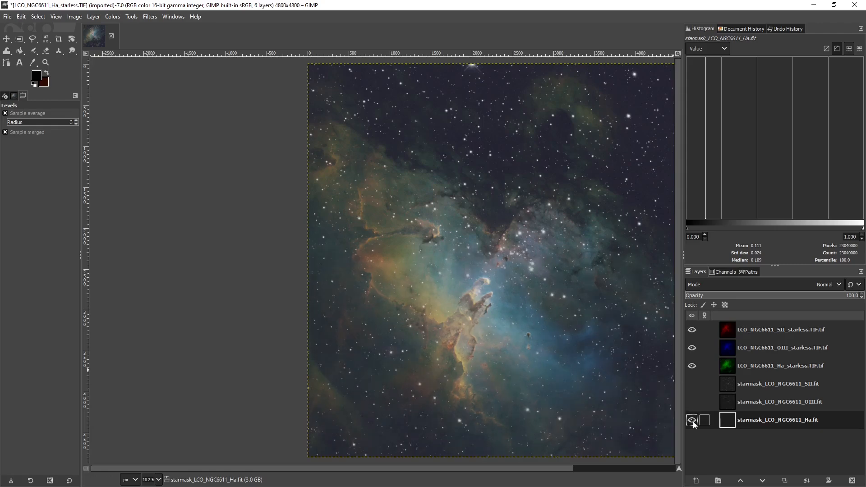
click(692, 420)
click(578, 469)
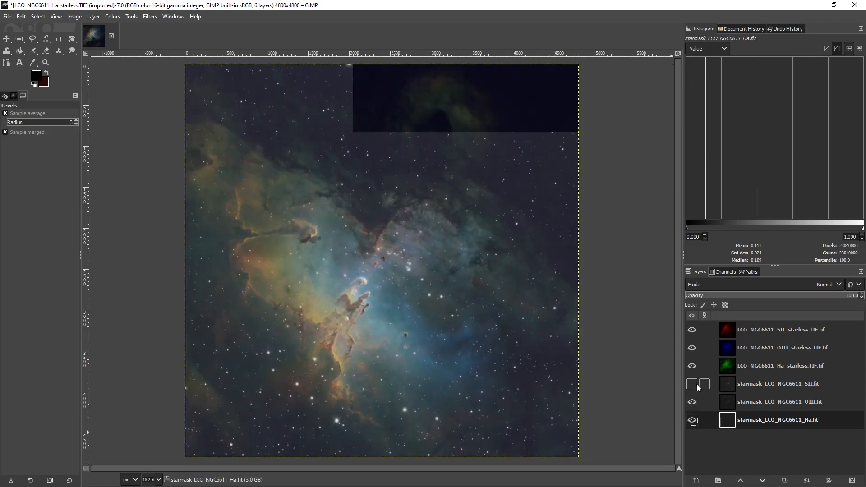
click(692, 384)
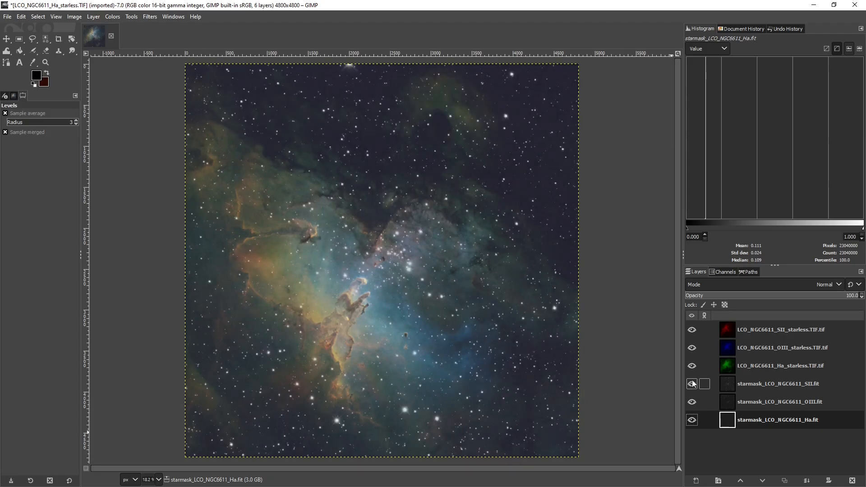
Isolate the SII starmask layer and darken its background with Levels, raising the black input point to just below the histogram peak
drag(691, 366, 692, 332)
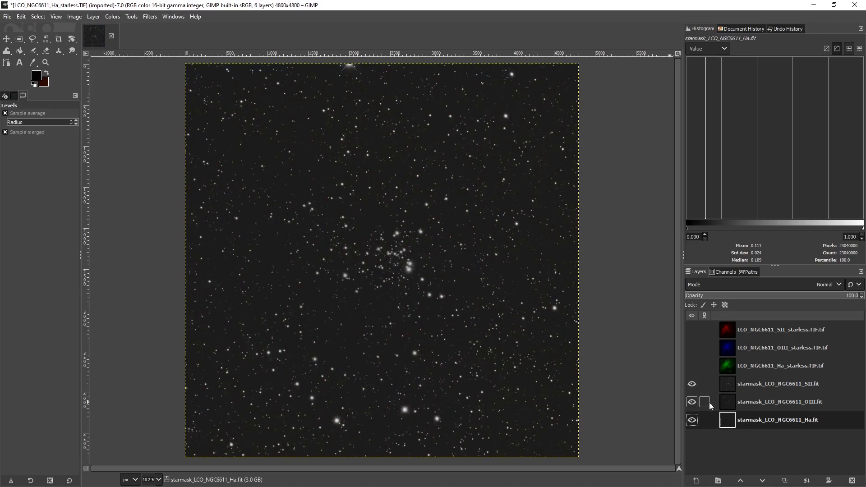
click(690, 421)
click(729, 386)
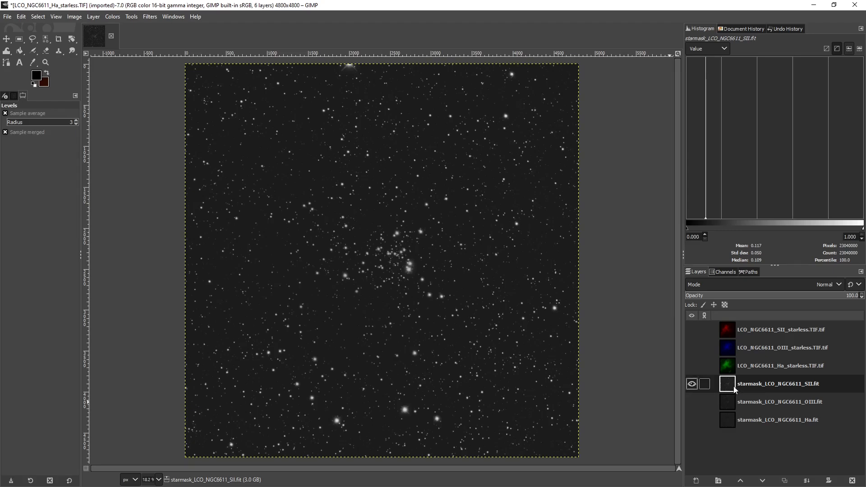
click(111, 18)
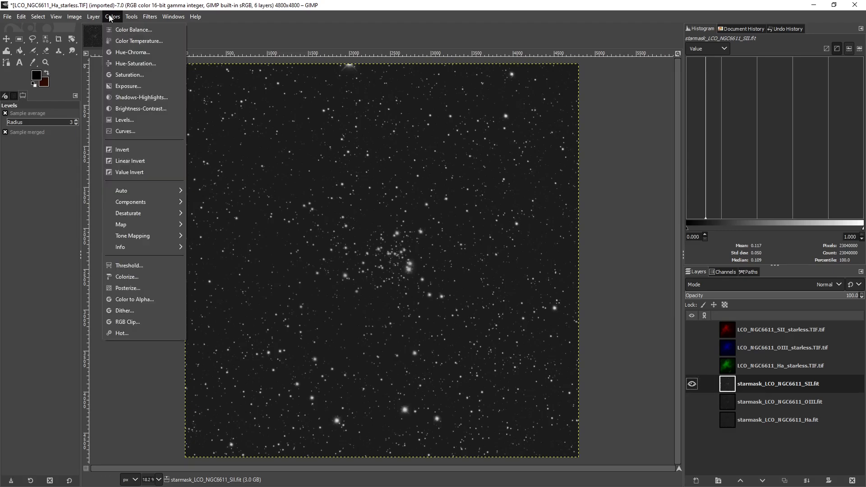
click(122, 122)
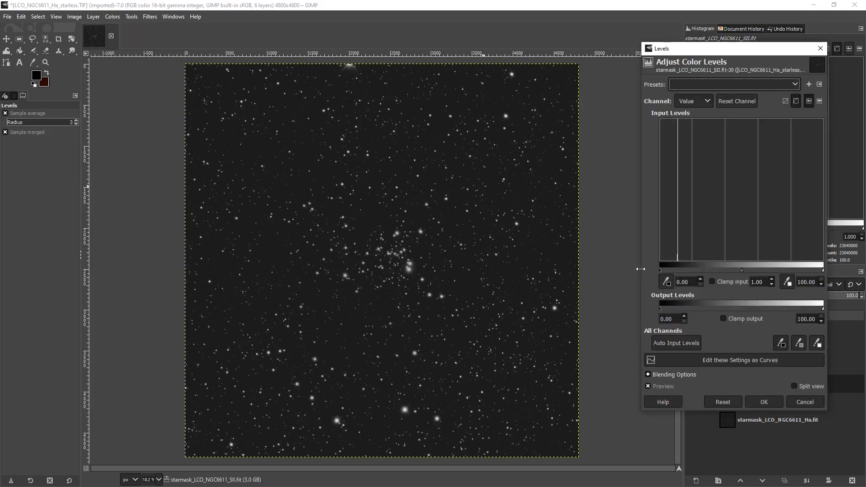
drag(640, 267, 507, 273)
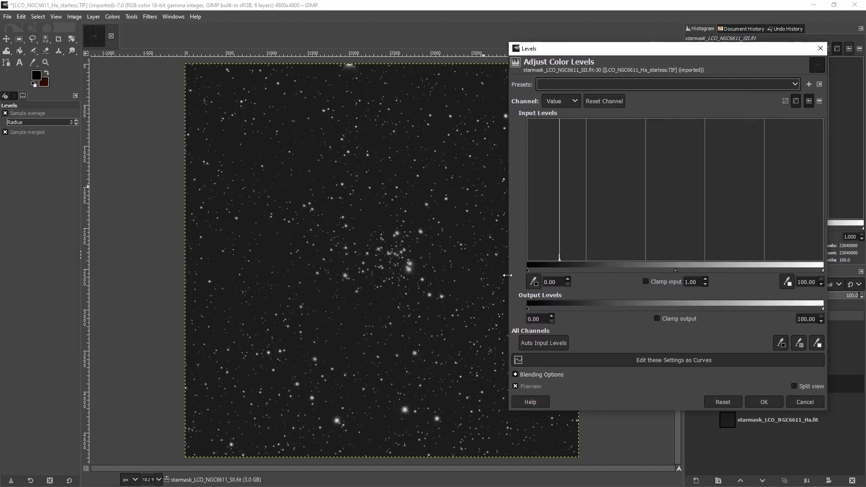
drag(648, 54, 675, 75)
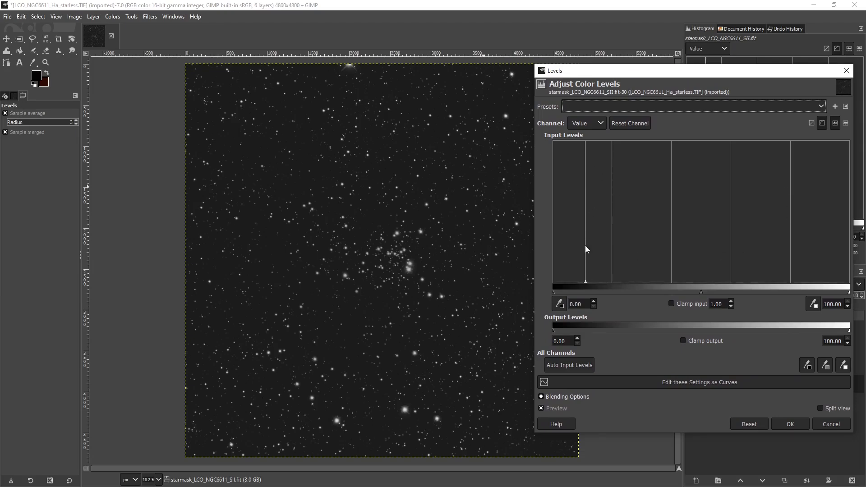
drag(553, 293, 583, 293)
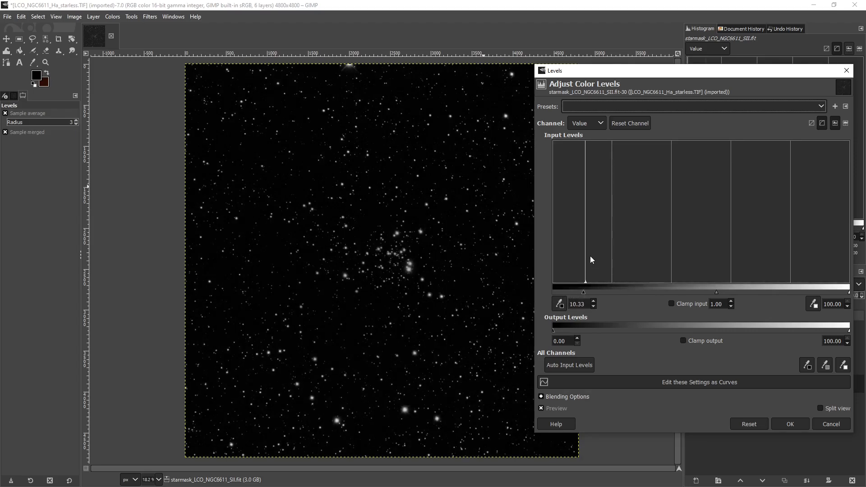
drag(586, 293, 587, 290)
click(789, 424)
Show only the OIII starmask layer and raise its Levels black input point to just below the histogram peak
click(692, 384)
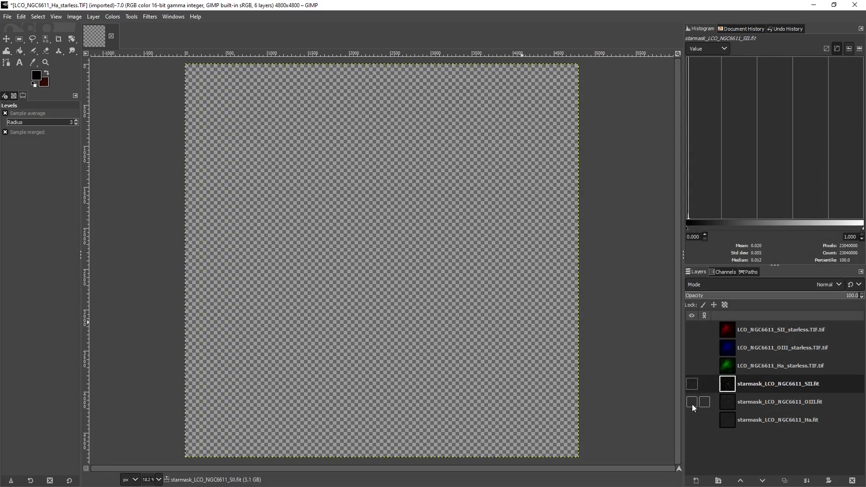
click(691, 402)
click(722, 404)
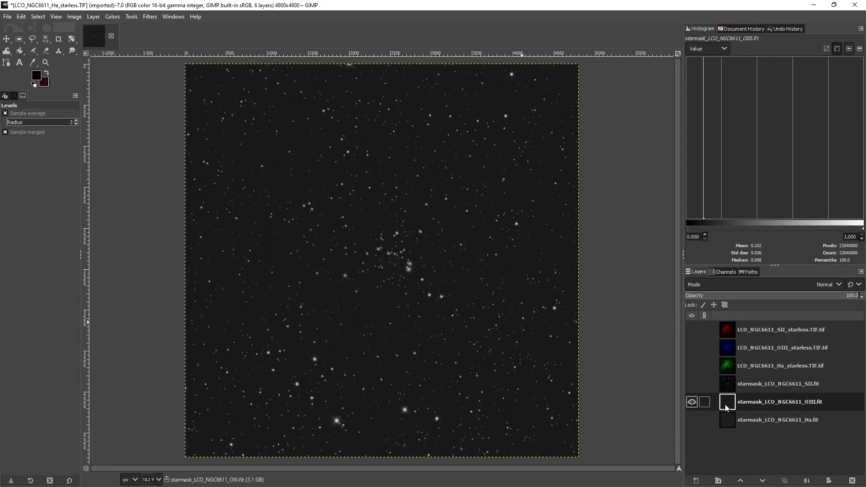
click(149, 17)
click(174, 40)
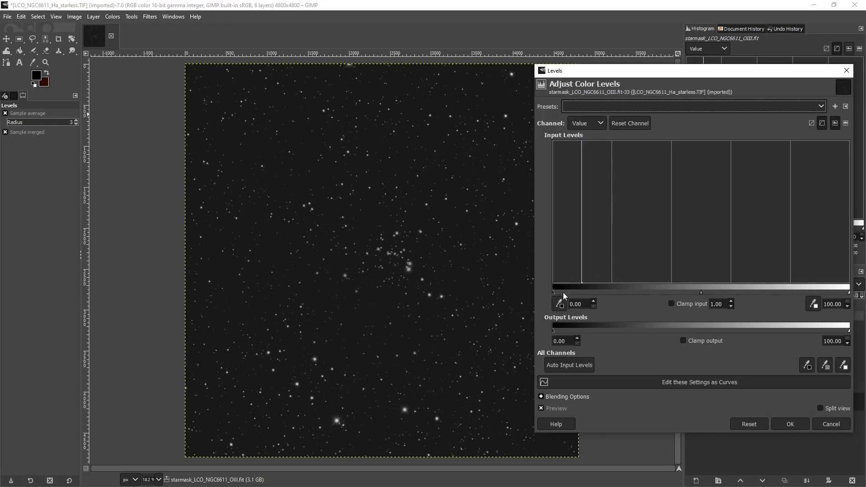
drag(554, 292, 580, 292)
click(787, 423)
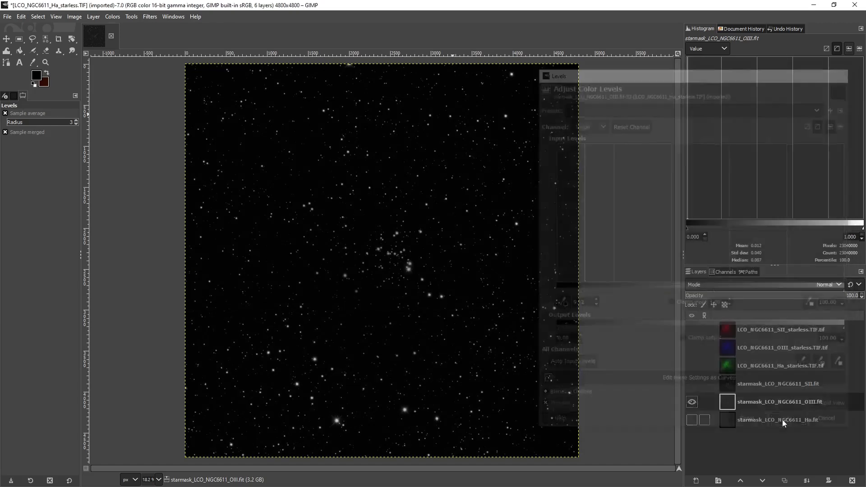
Show only the Ha starmask layer and set its Levels black input point to 10.33
click(691, 405)
click(692, 420)
click(733, 421)
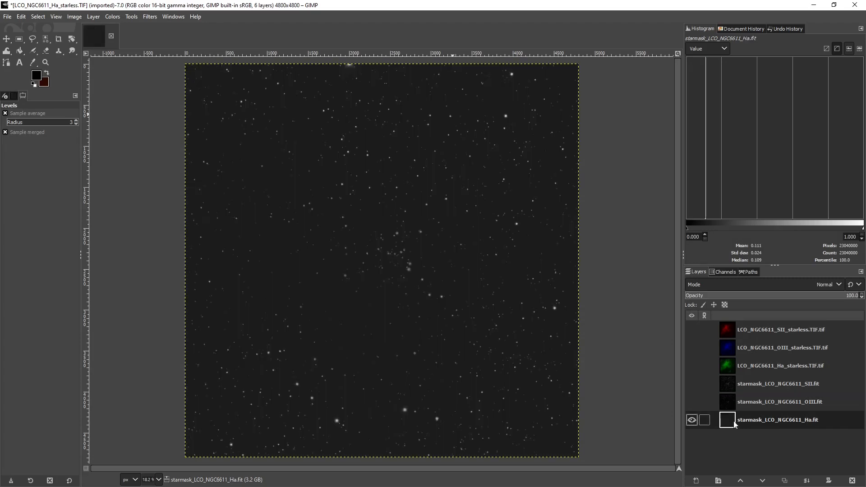
click(150, 17)
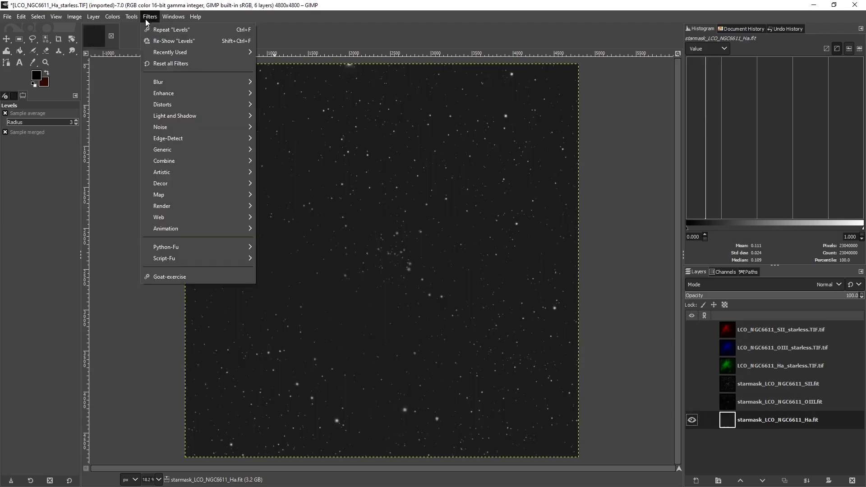
click(159, 42)
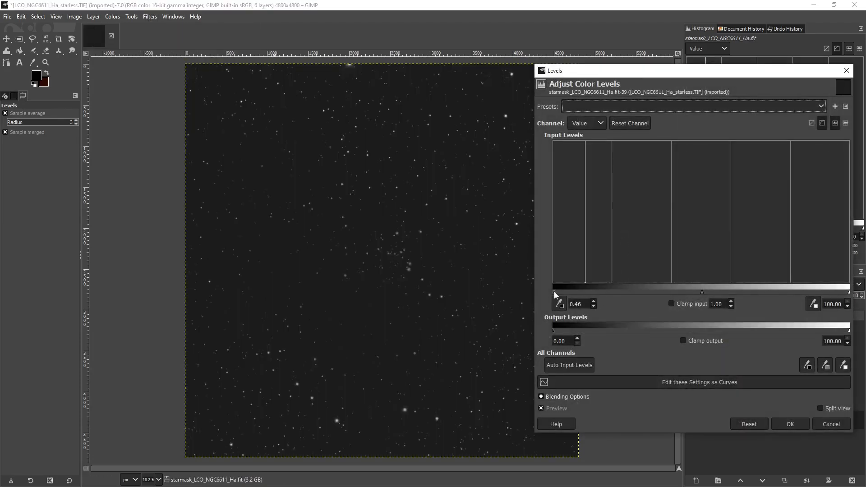
drag(554, 292, 582, 294)
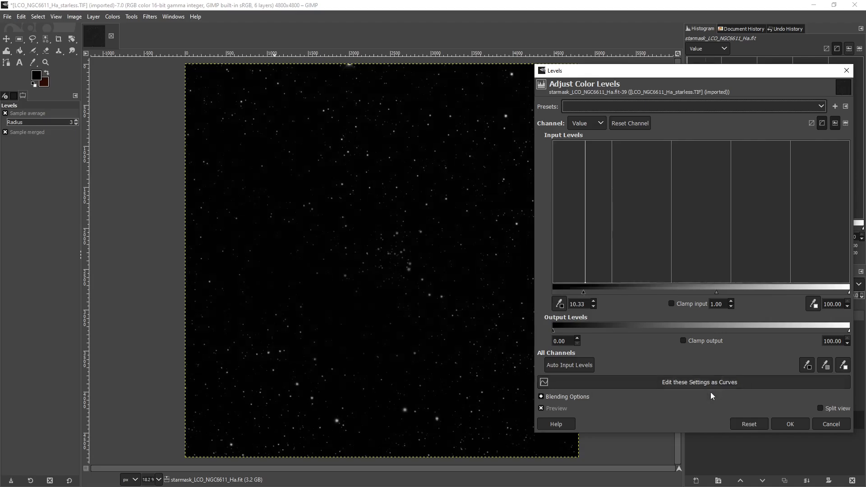
click(792, 427)
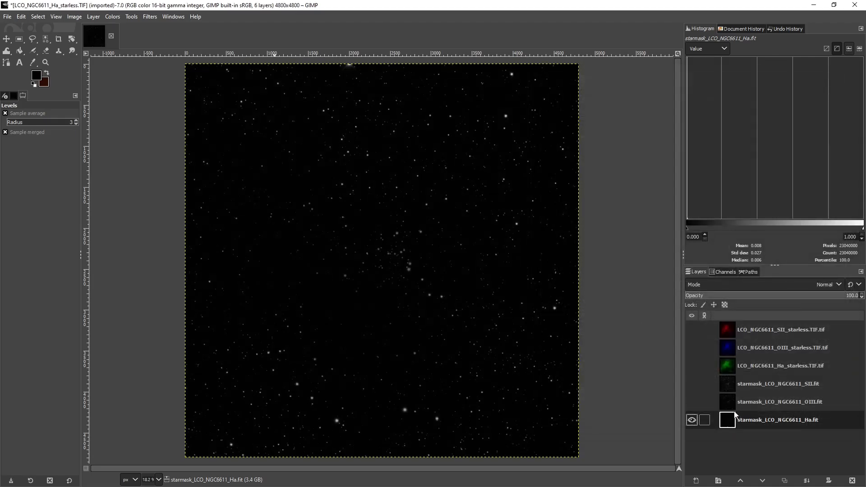
Make the OIII and SII starmask layers and all three starless layers visible again
click(694, 403)
click(690, 384)
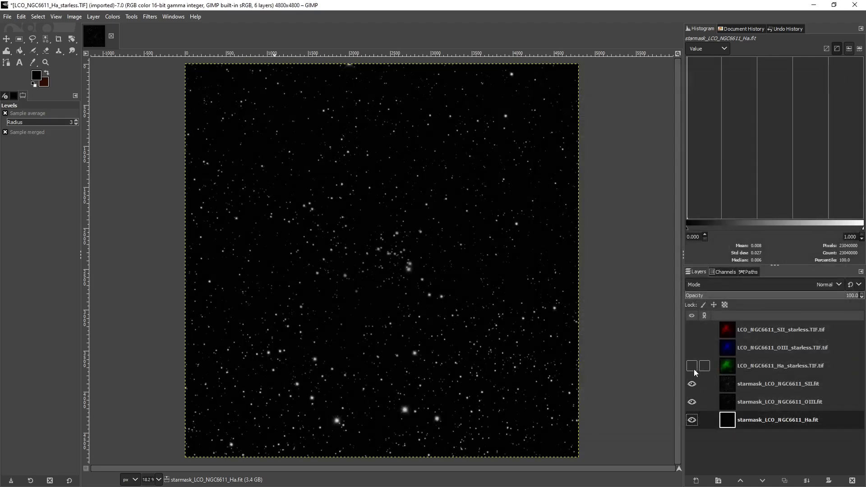
click(692, 366)
click(692, 349)
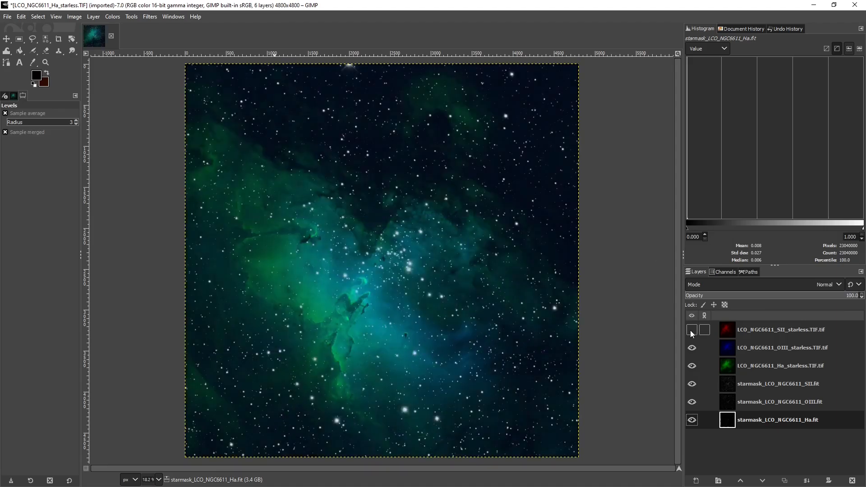
click(691, 330)
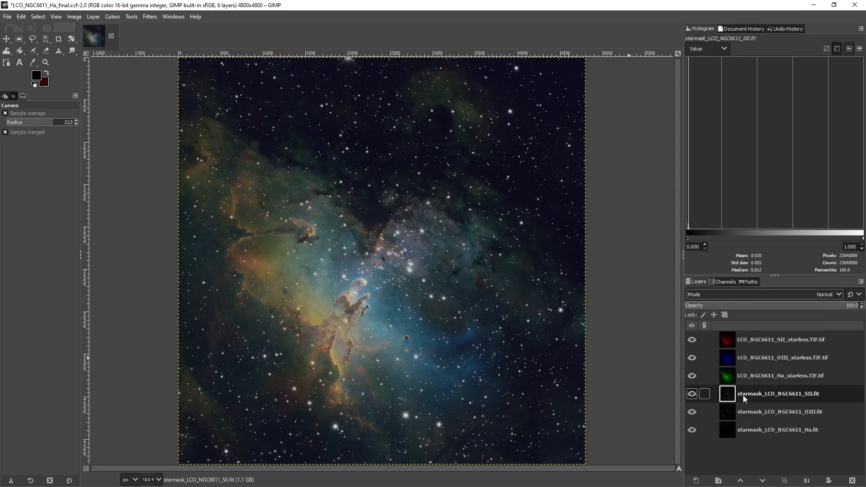
Set the SII, OIII and Ha starmask layers to Screen blending, checking the stars alone with the starless layers temporarily hidden
click(830, 296)
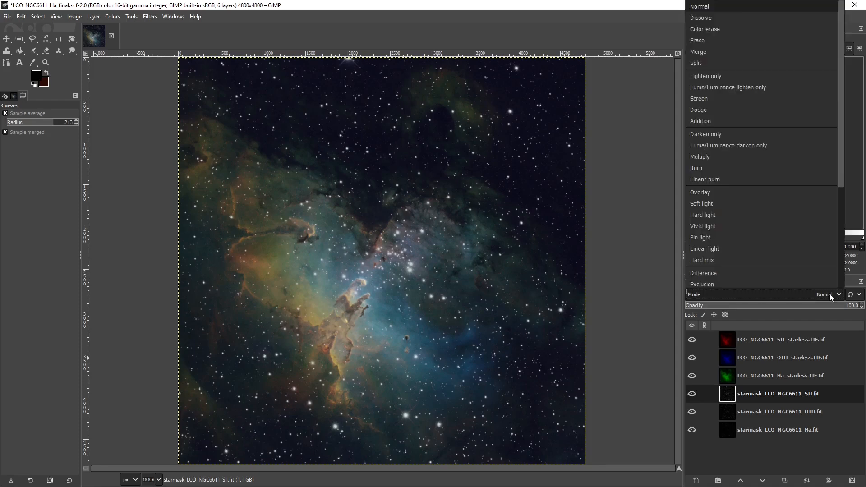
click(697, 99)
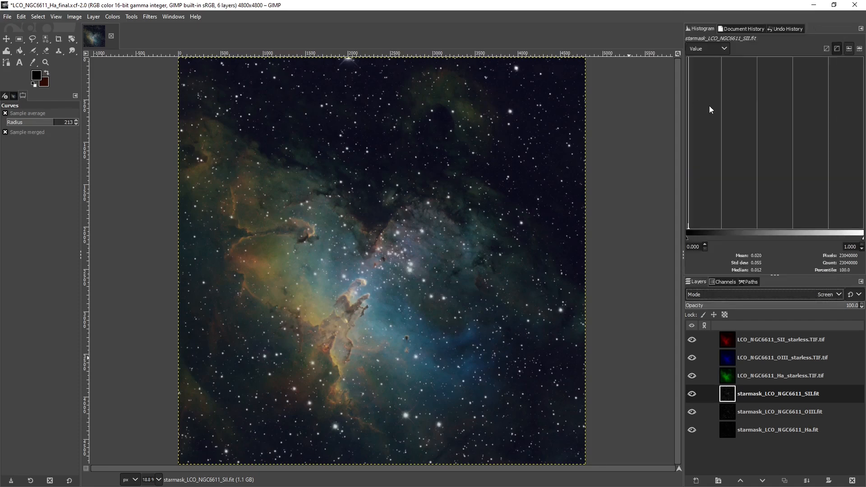
click(736, 412)
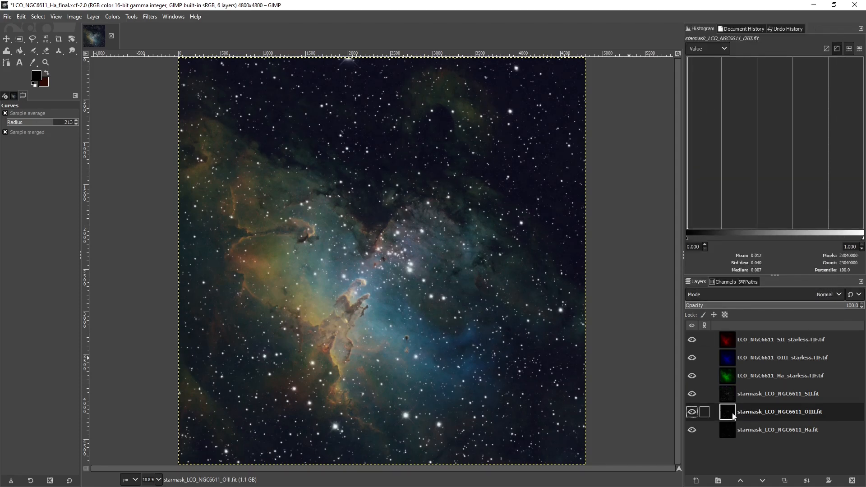
click(832, 296)
click(697, 100)
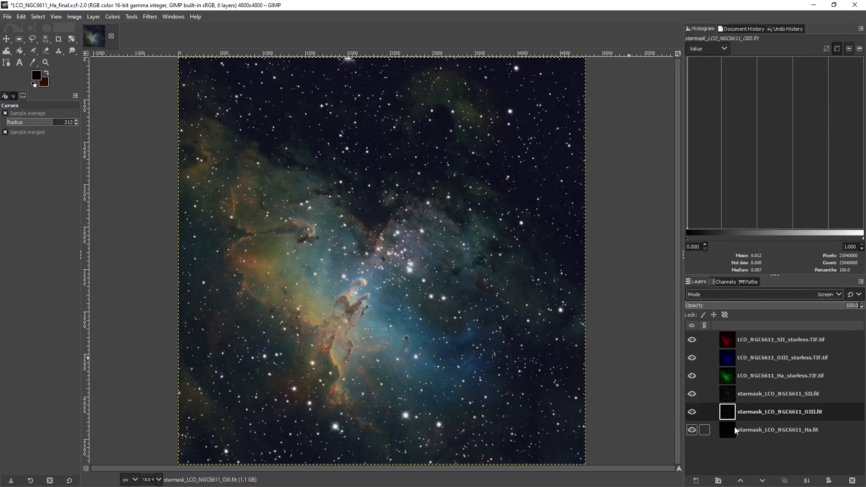
click(747, 429)
click(822, 294)
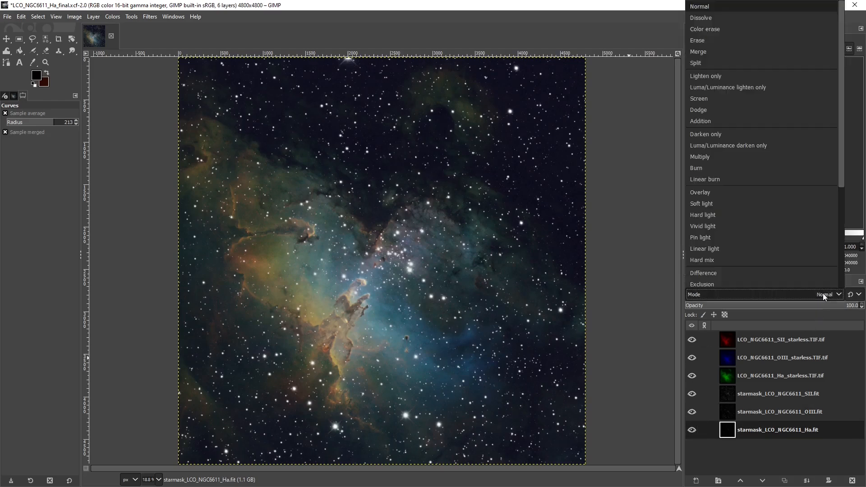
click(710, 99)
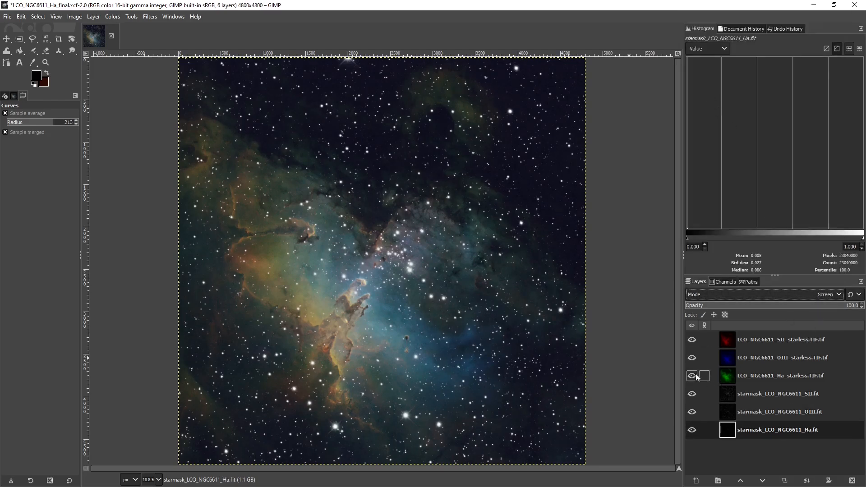
drag(696, 377, 690, 341)
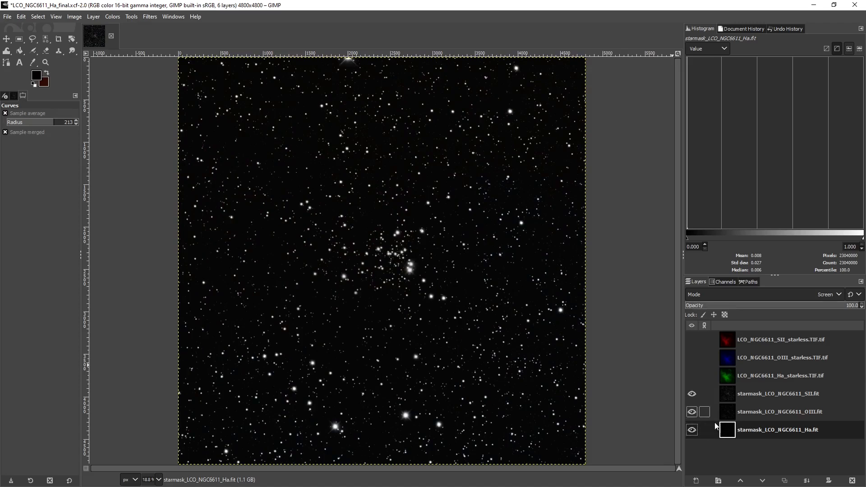
drag(693, 379, 689, 342)
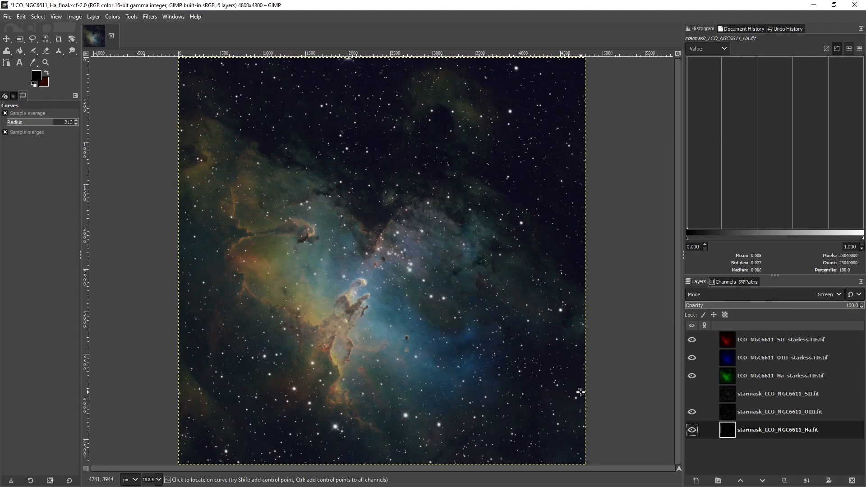
Adjust the OIII starless layer's Curves, raising the upper midtones to input 62.03, output 74.83 and anchoring the shadows at input 16.14, output 15.86
click(726, 361)
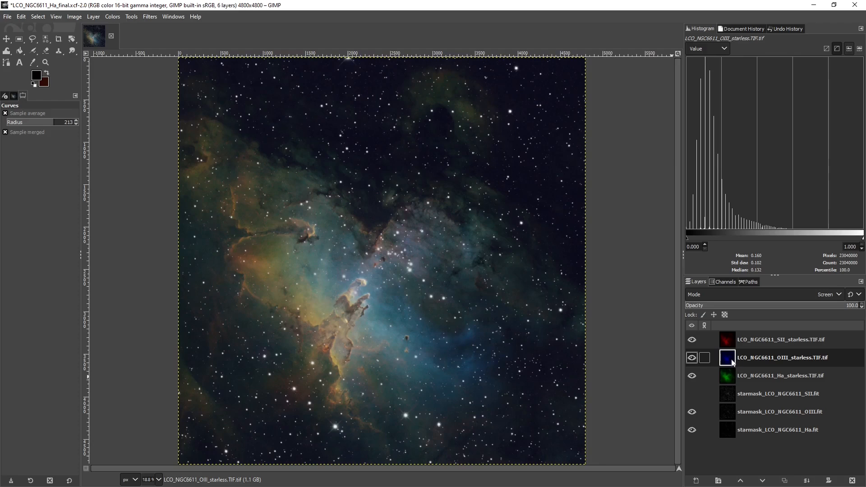
click(111, 18)
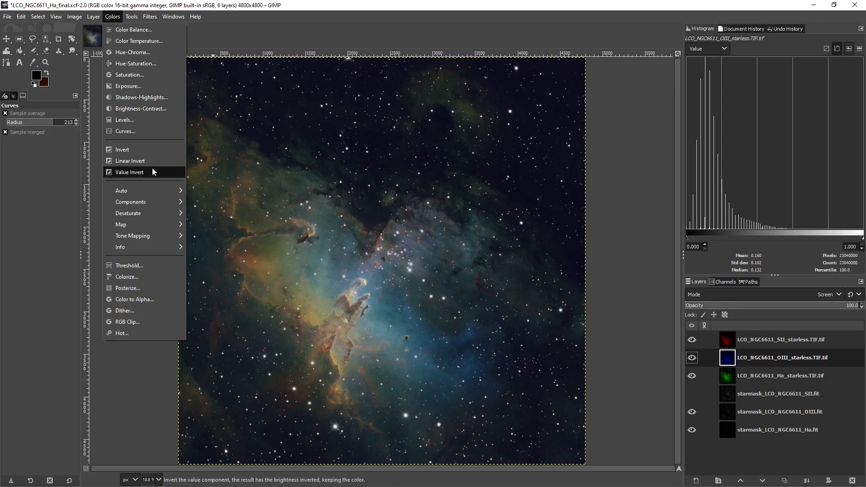
click(131, 131)
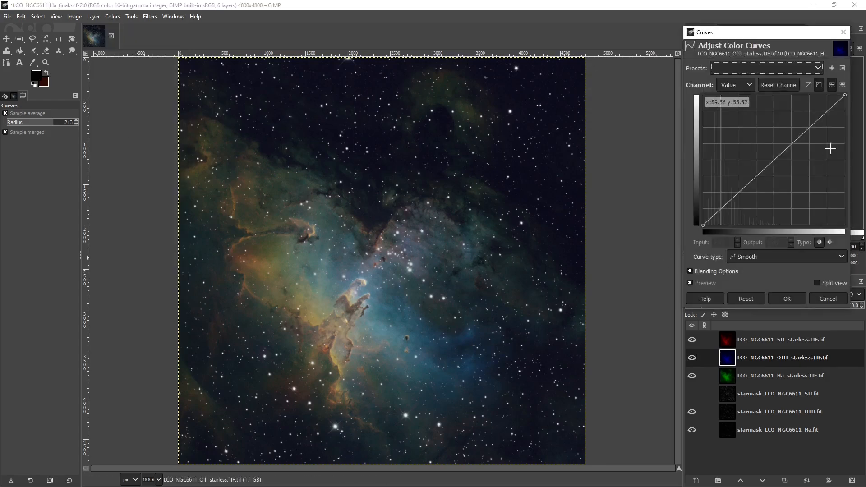
click(774, 151)
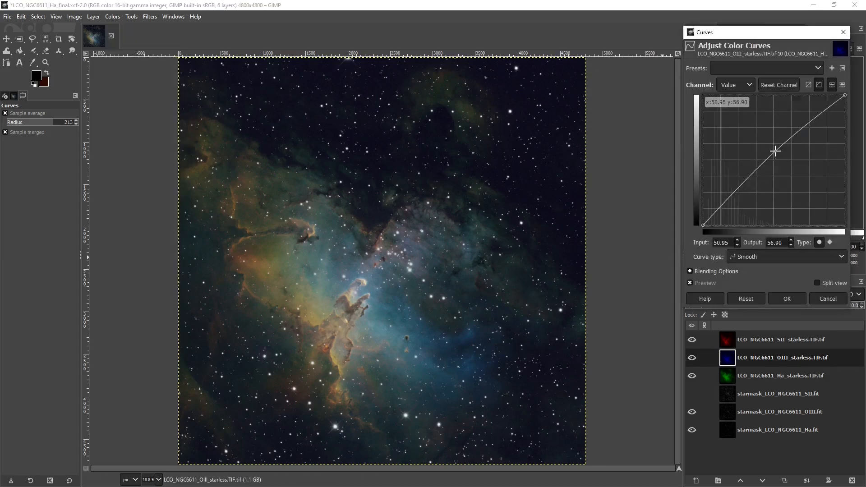
drag(775, 151, 791, 128)
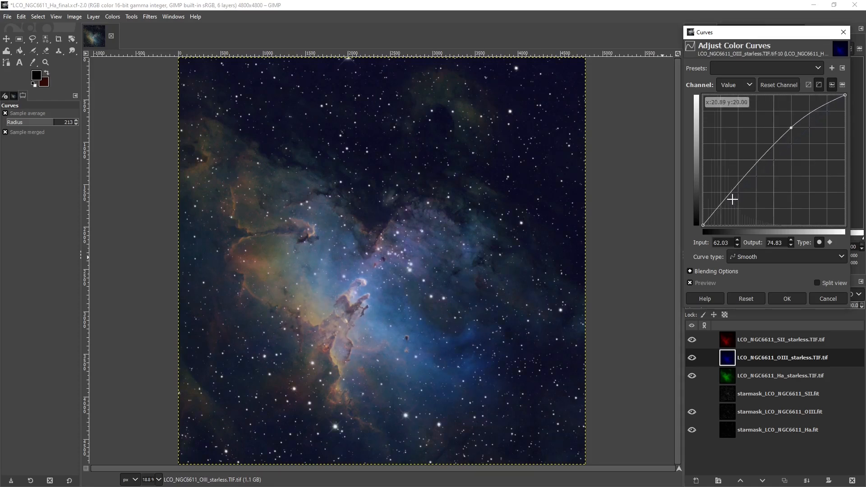
drag(730, 197, 727, 204)
drag(729, 212, 726, 205)
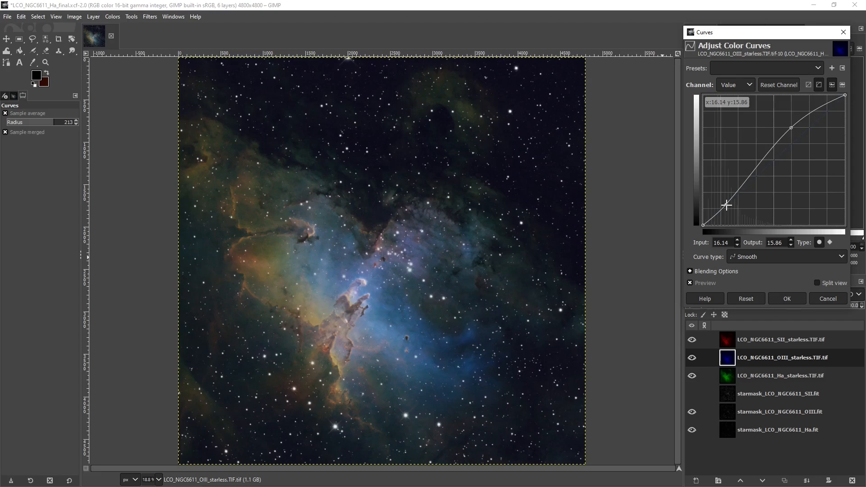
click(791, 128)
click(786, 298)
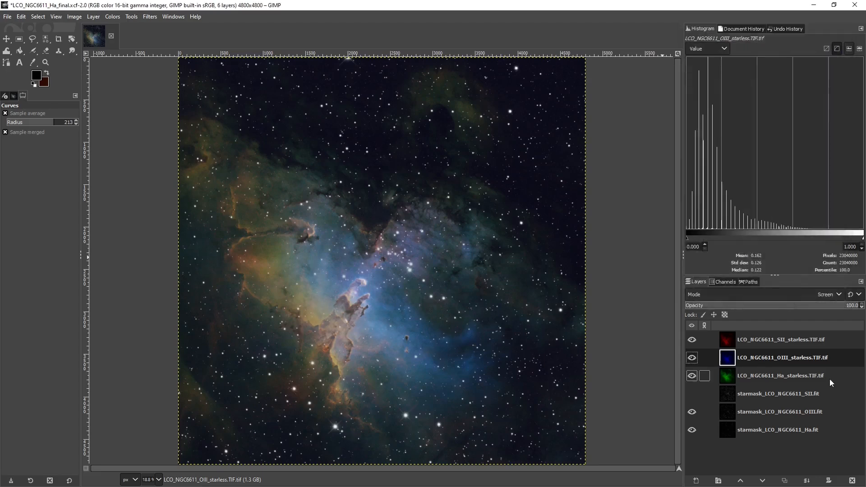
Darken the Ha starless layer's midtones with Curves at input 46.52, output 42.41, holding the shadows at input 10.13, output 8.97
click(731, 380)
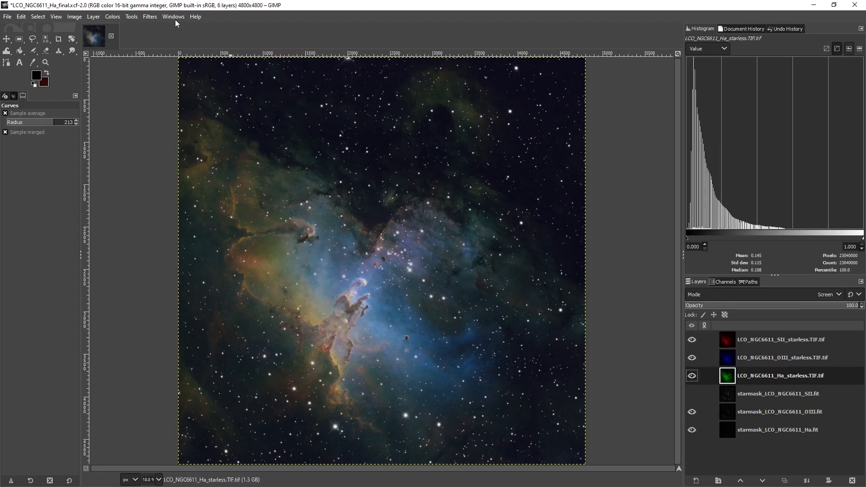
click(112, 17)
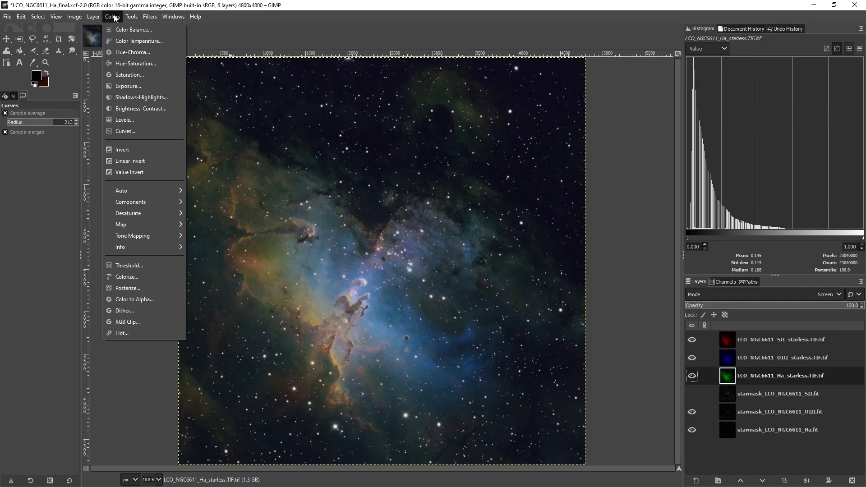
click(128, 133)
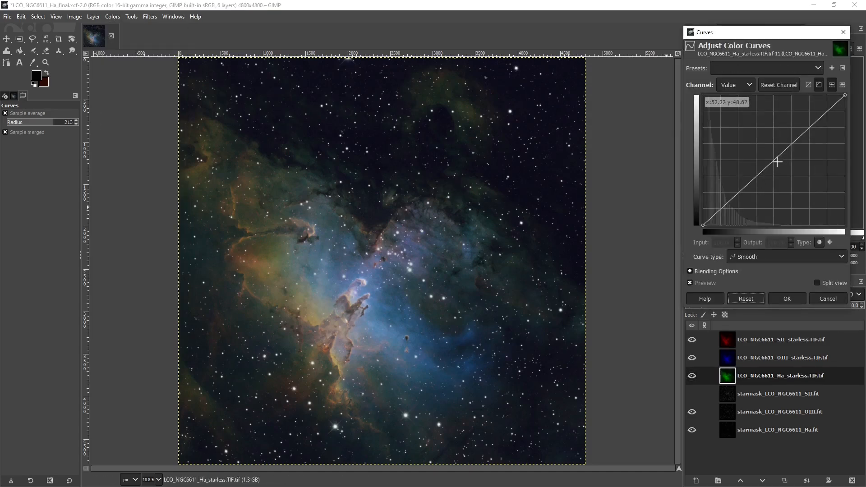
click(776, 162)
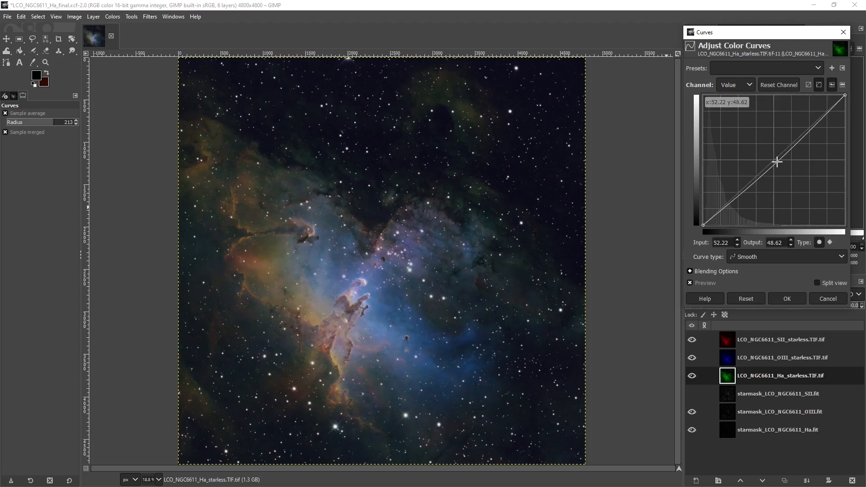
drag(777, 162, 762, 177)
click(717, 214)
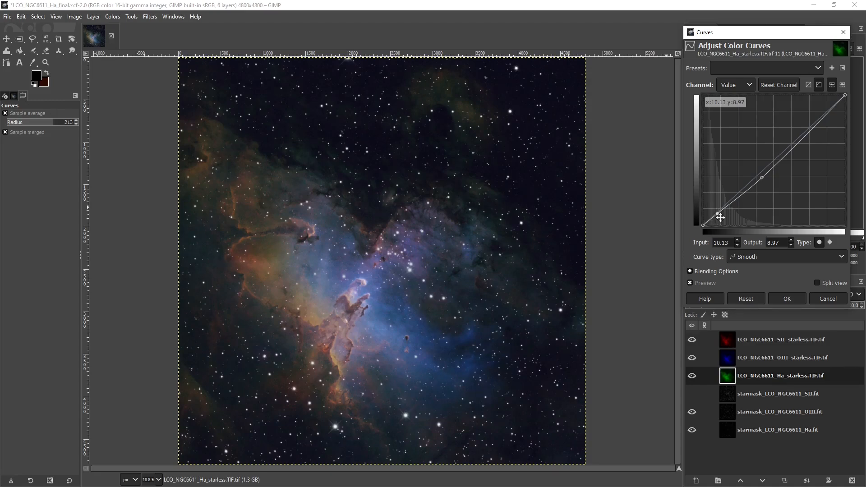
drag(762, 178, 769, 170)
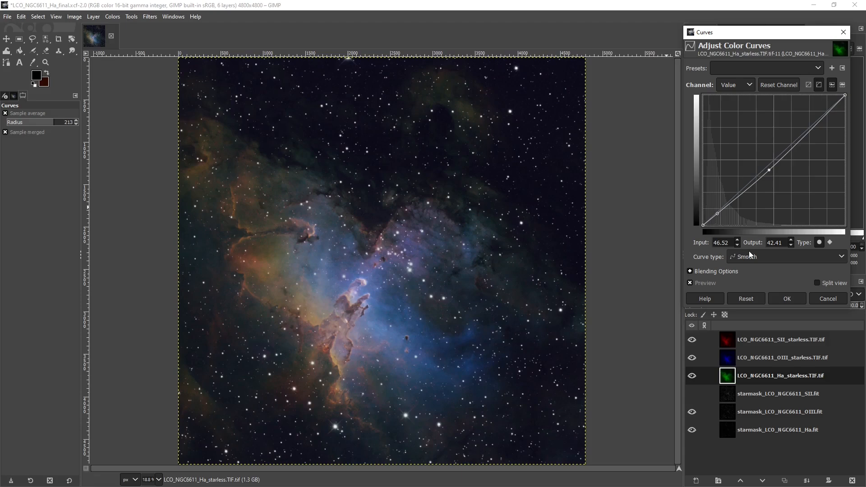
click(783, 298)
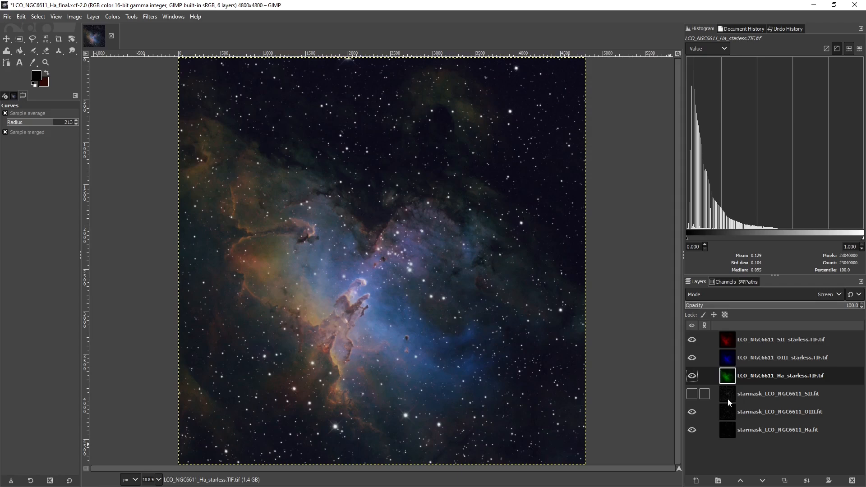
Compare the combined image with and without the SII starmask layer, leaving that layer hidden
click(692, 394)
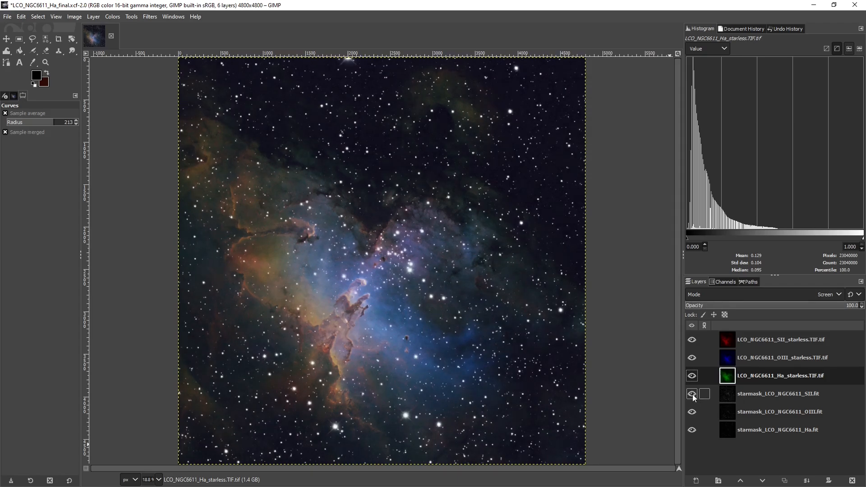
click(692, 394)
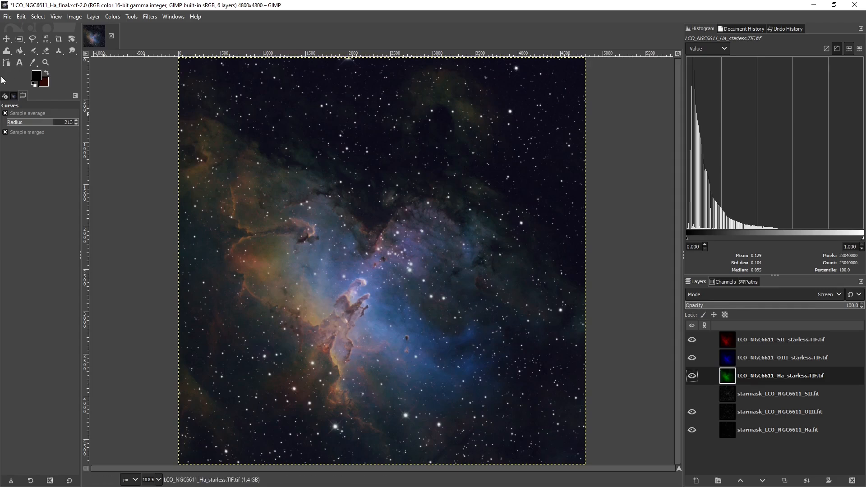
Export the image as LCO_NGC6611_Ha_final.jpg into the NGC 6611 folder at JPEG quality 90
click(13, 17)
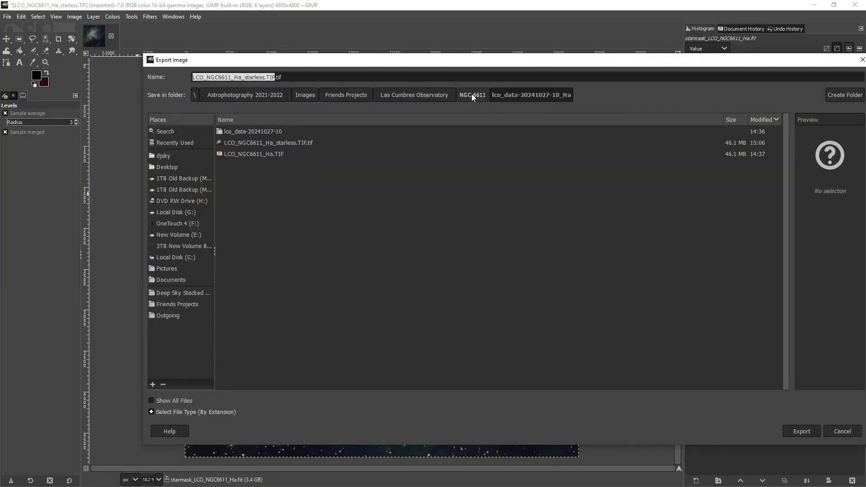
click(472, 94)
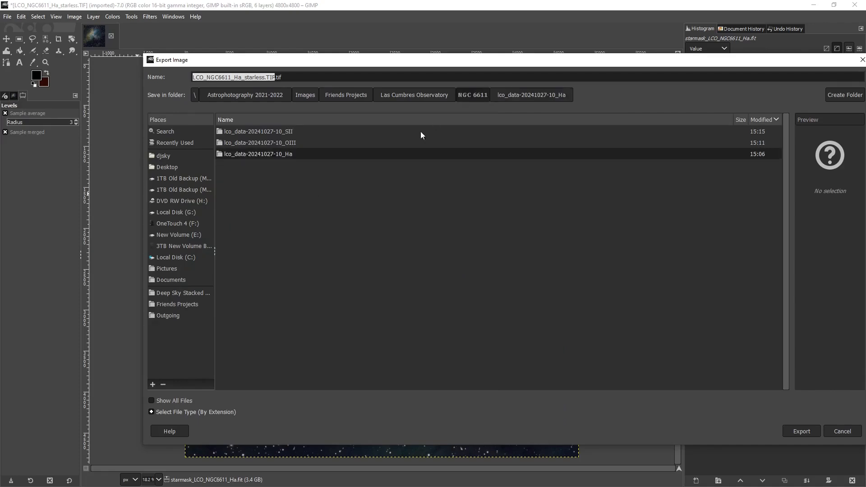
click(204, 77)
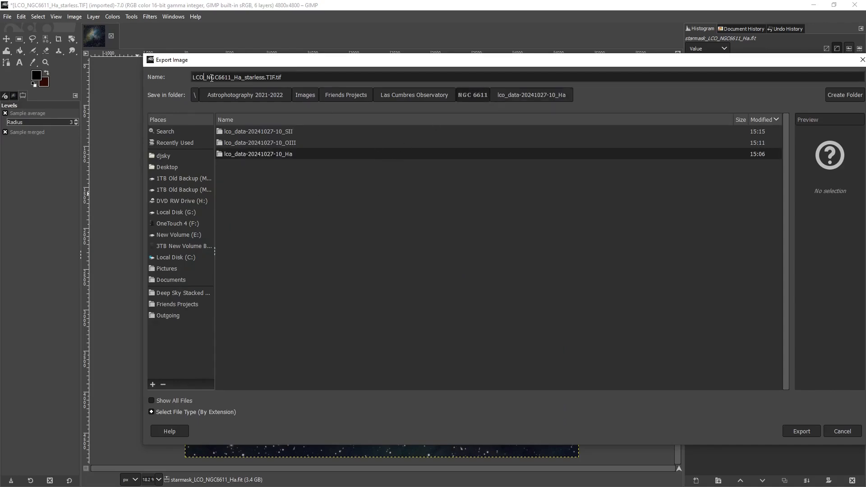
drag(276, 77, 235, 77)
text(final)
key(BackSpace)
key(BackSpace)
key(BackSpace)
text(jpg)
click(793, 431)
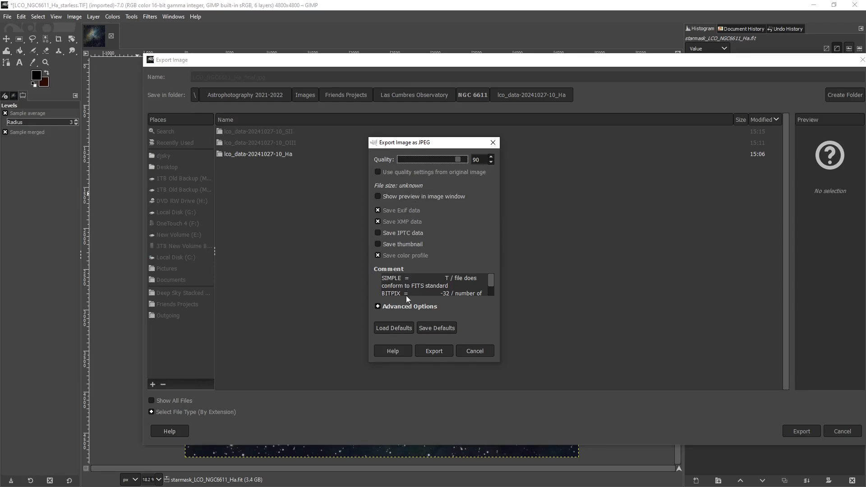
click(433, 351)
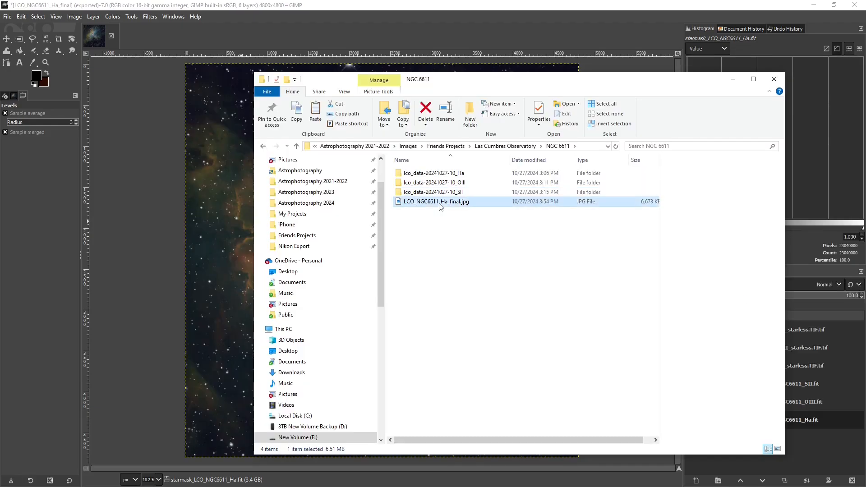